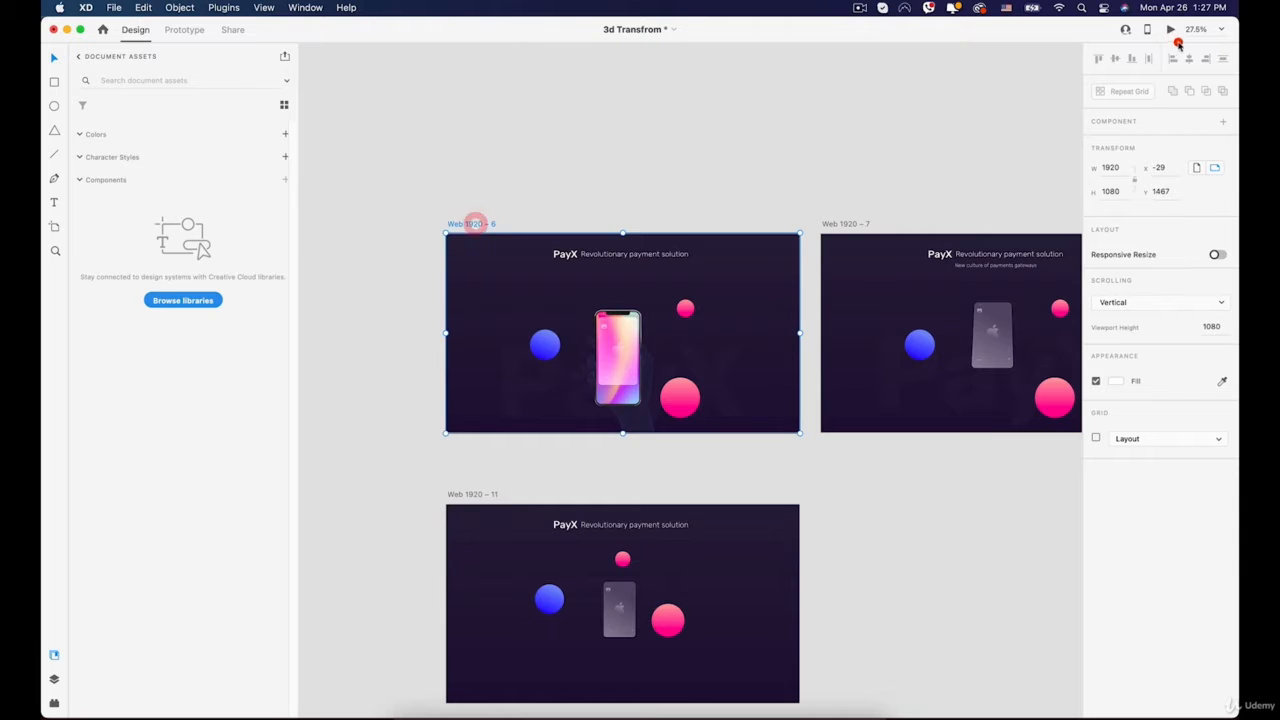
# Preview the PayX prototype from the Web 1920 – 6 artboard, advance through the card animation repeatedly, and close the preview
pyautogui.click(1171, 31)
pyautogui.click(628, 431)
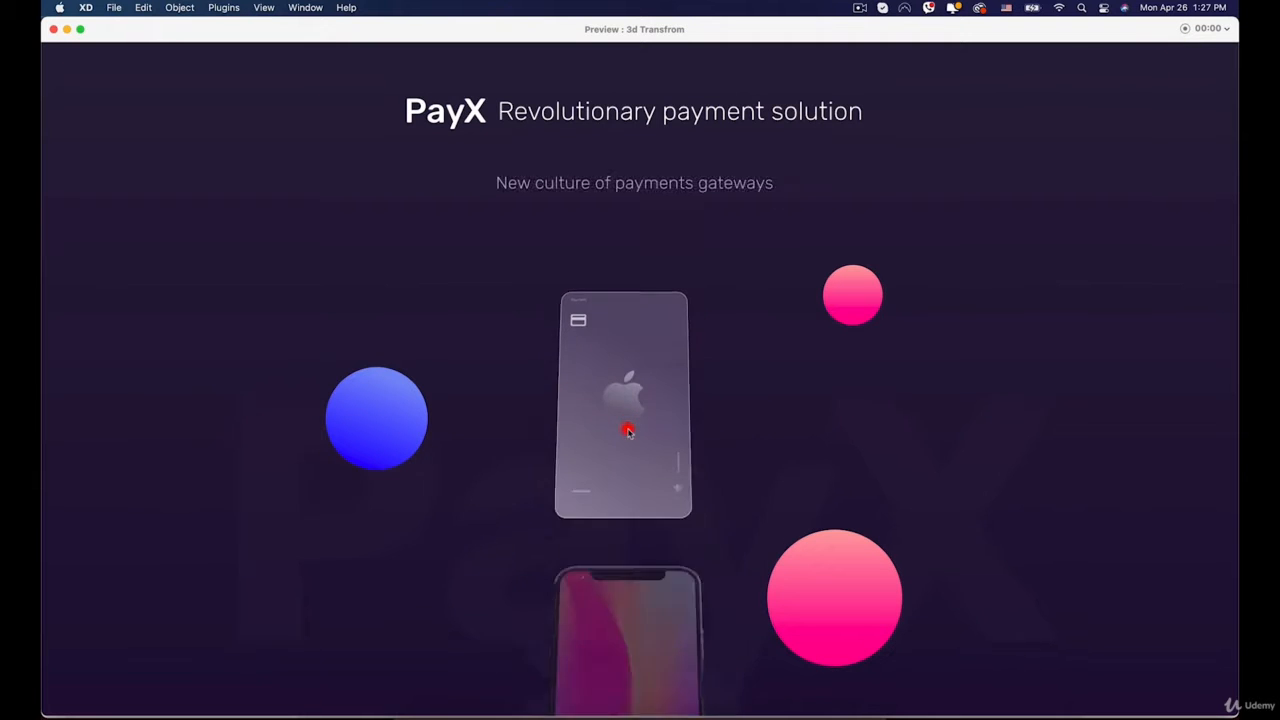
pyautogui.click(631, 426)
pyautogui.click(631, 426)
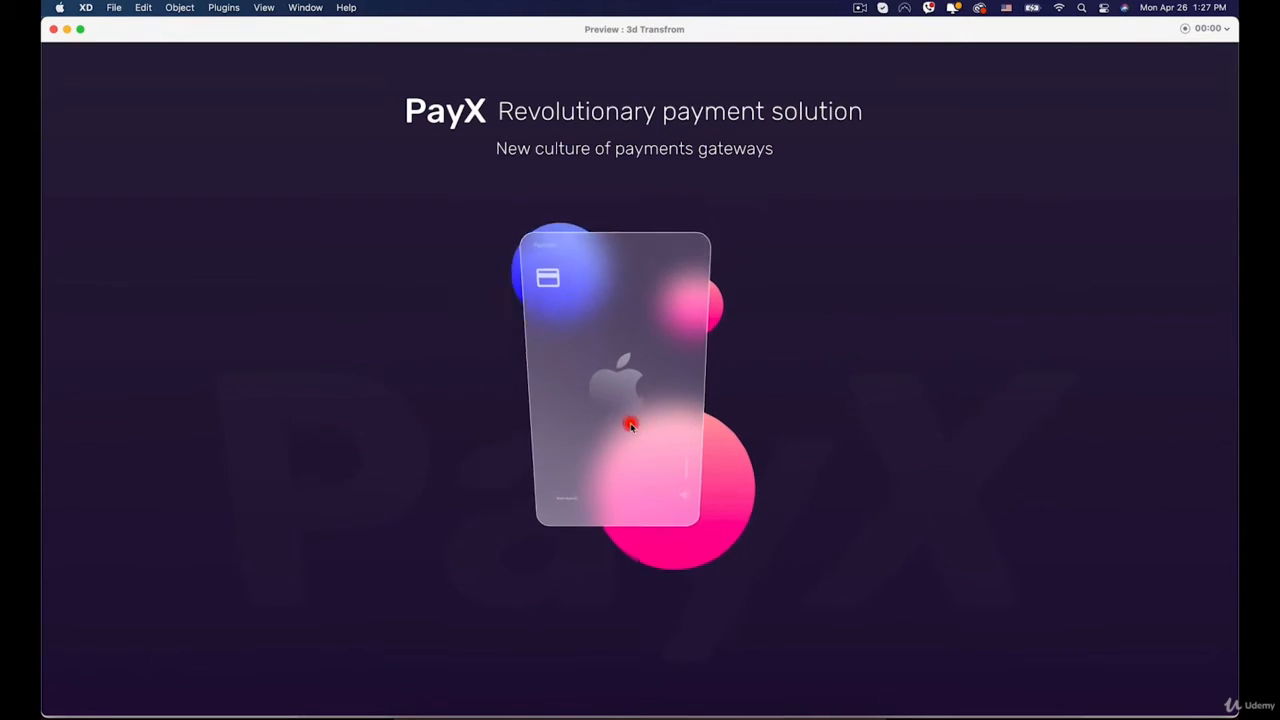
pyautogui.click(615, 404)
pyautogui.click(611, 376)
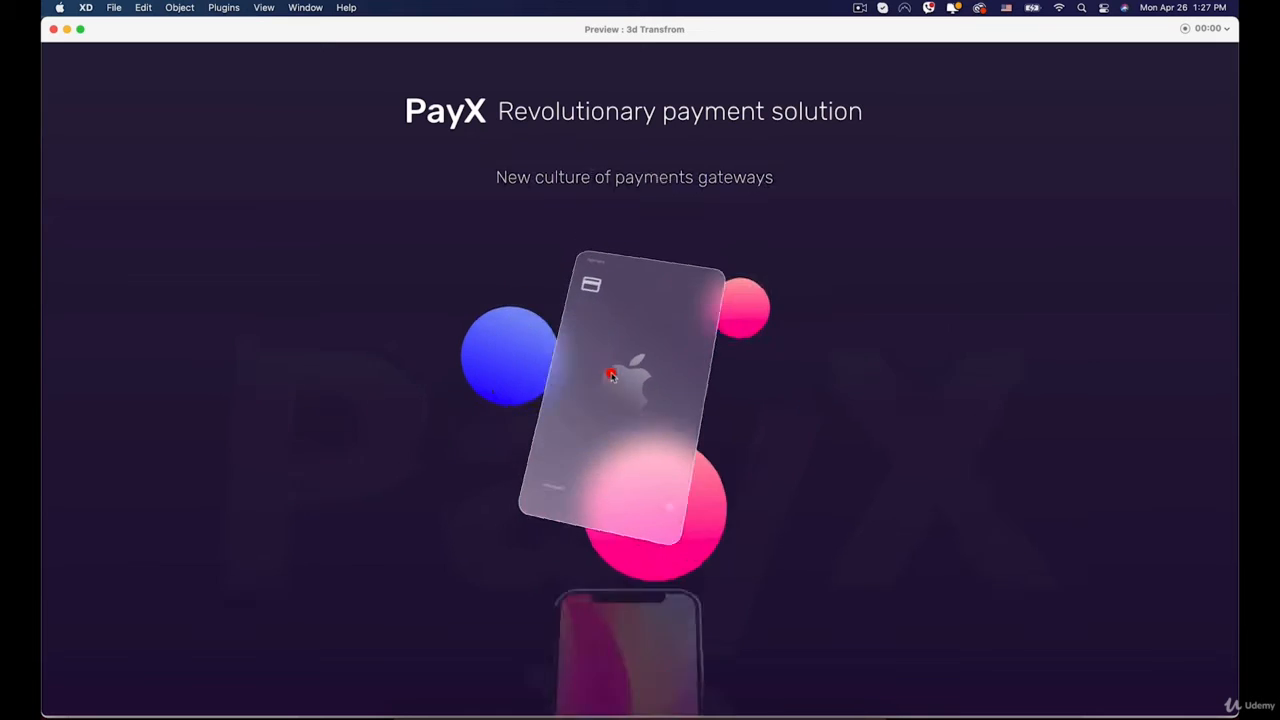
pyautogui.click(611, 376)
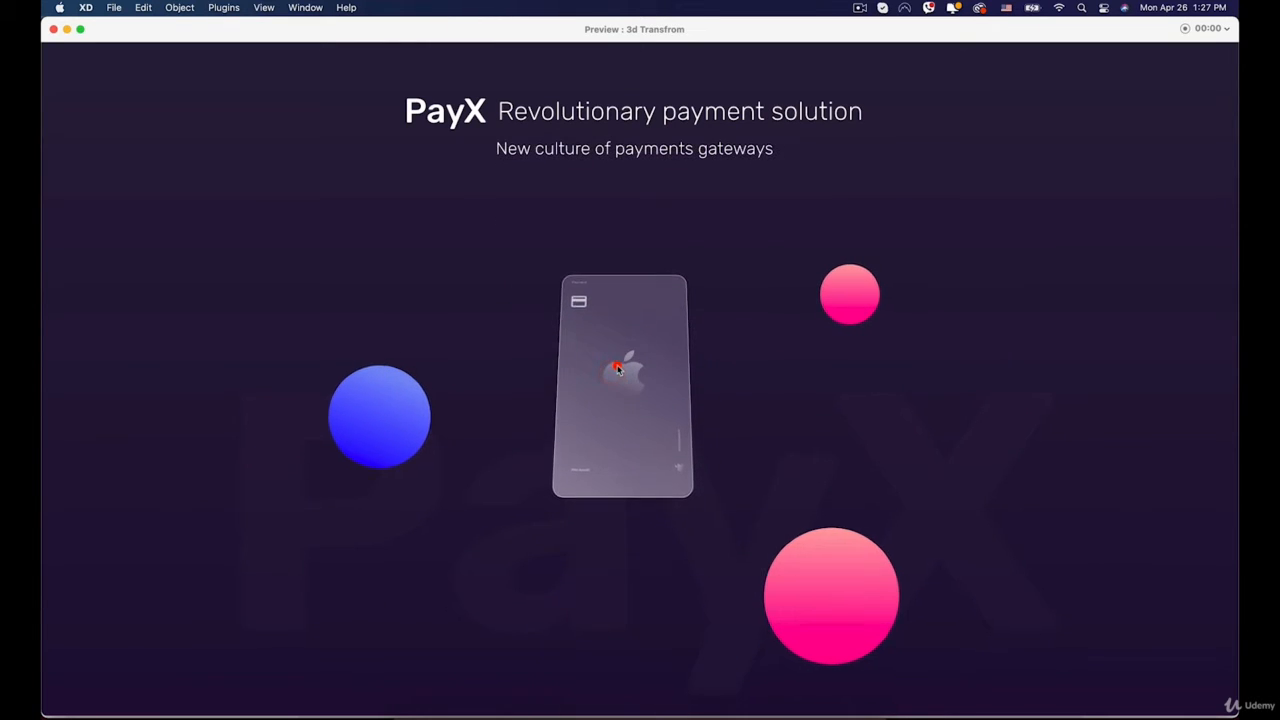
pyautogui.click(618, 379)
pyautogui.click(617, 358)
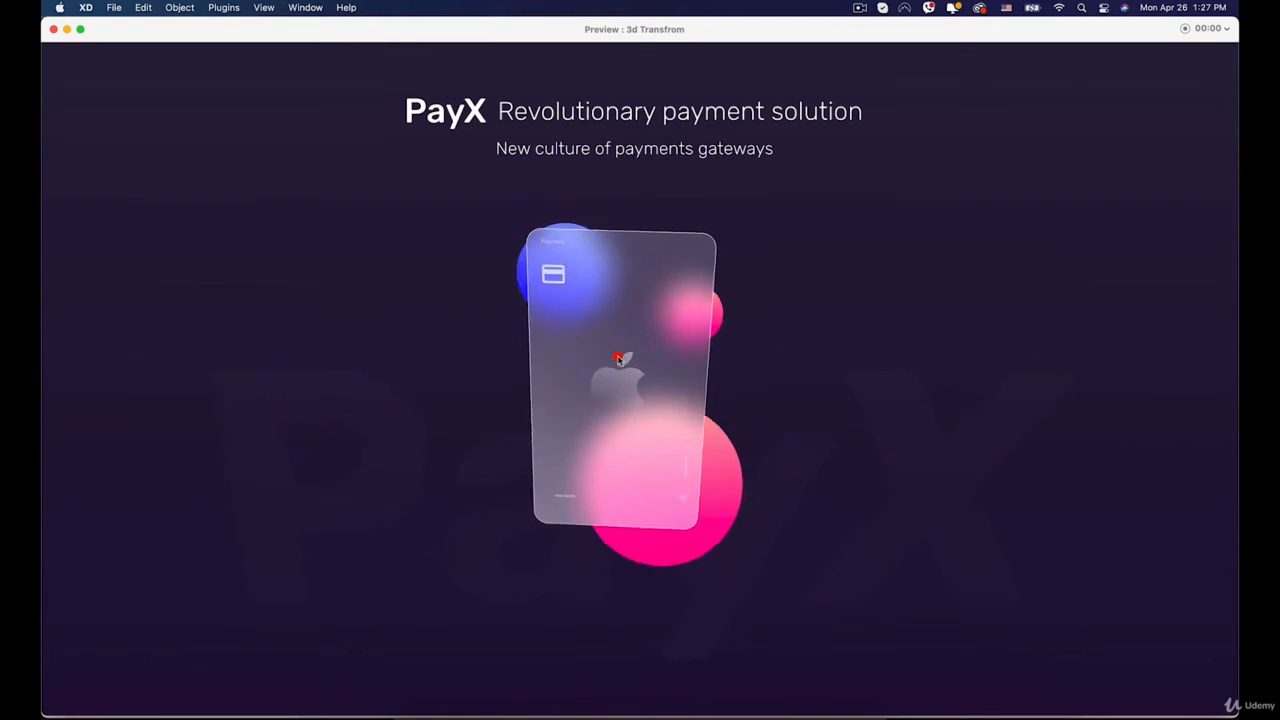
pyautogui.click(620, 360)
pyautogui.click(54, 31)
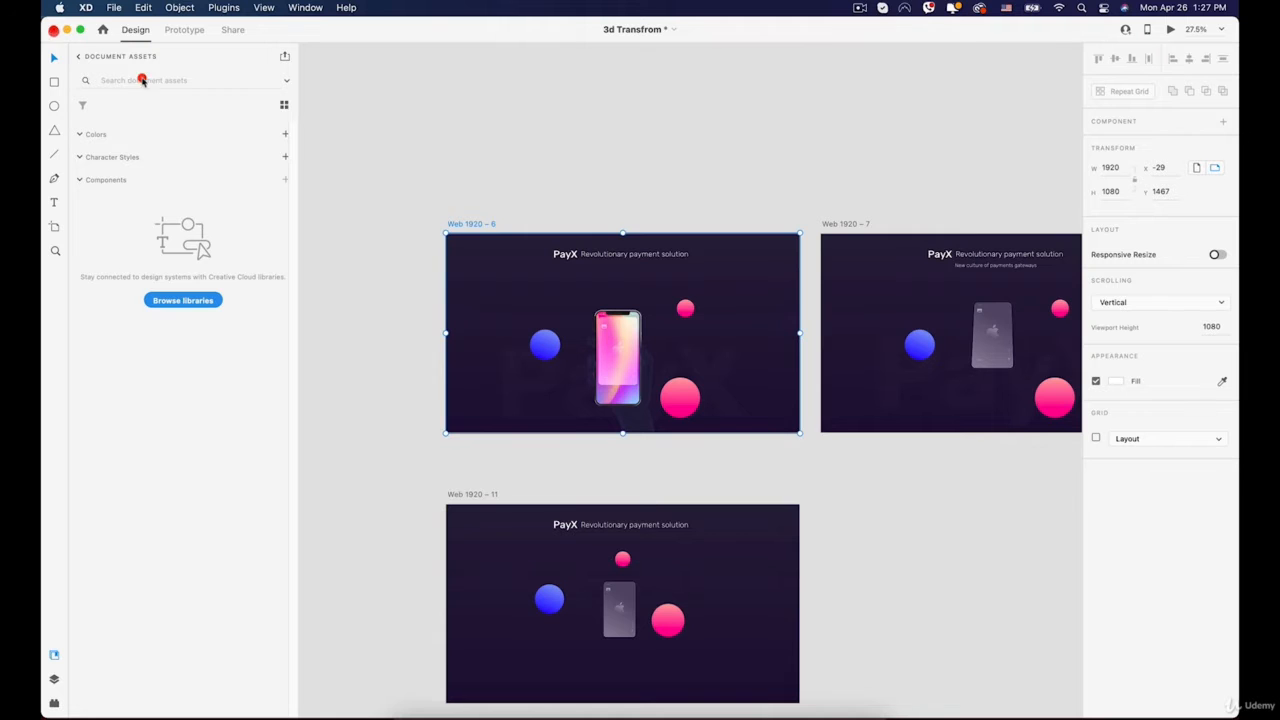
# On Web 1920 – 11, position the large pink circle at about X 1108, Y 553 and the blue circle at about X 594, Y 342
pyautogui.moveTo(619, 348); pyautogui.dragTo(545, 103)
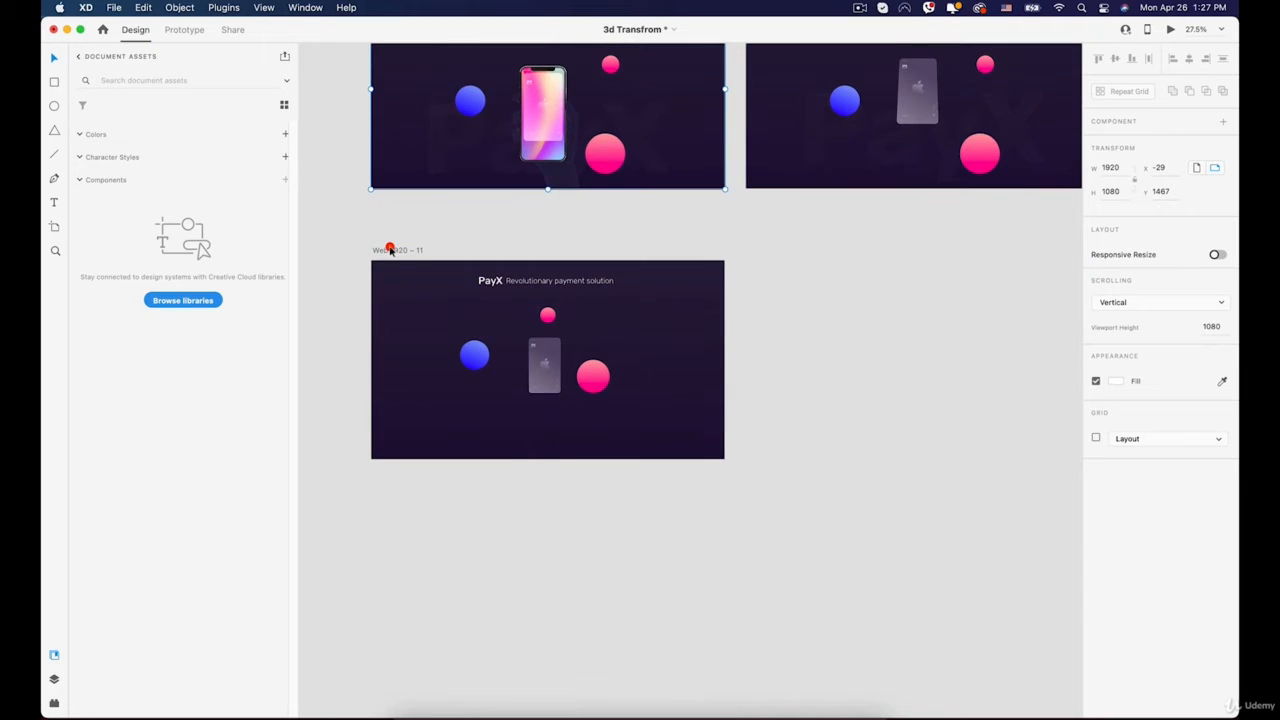
pyautogui.moveTo(381, 247); pyautogui.dragTo(389, 256)
pyautogui.scroll(3, 557, 382)
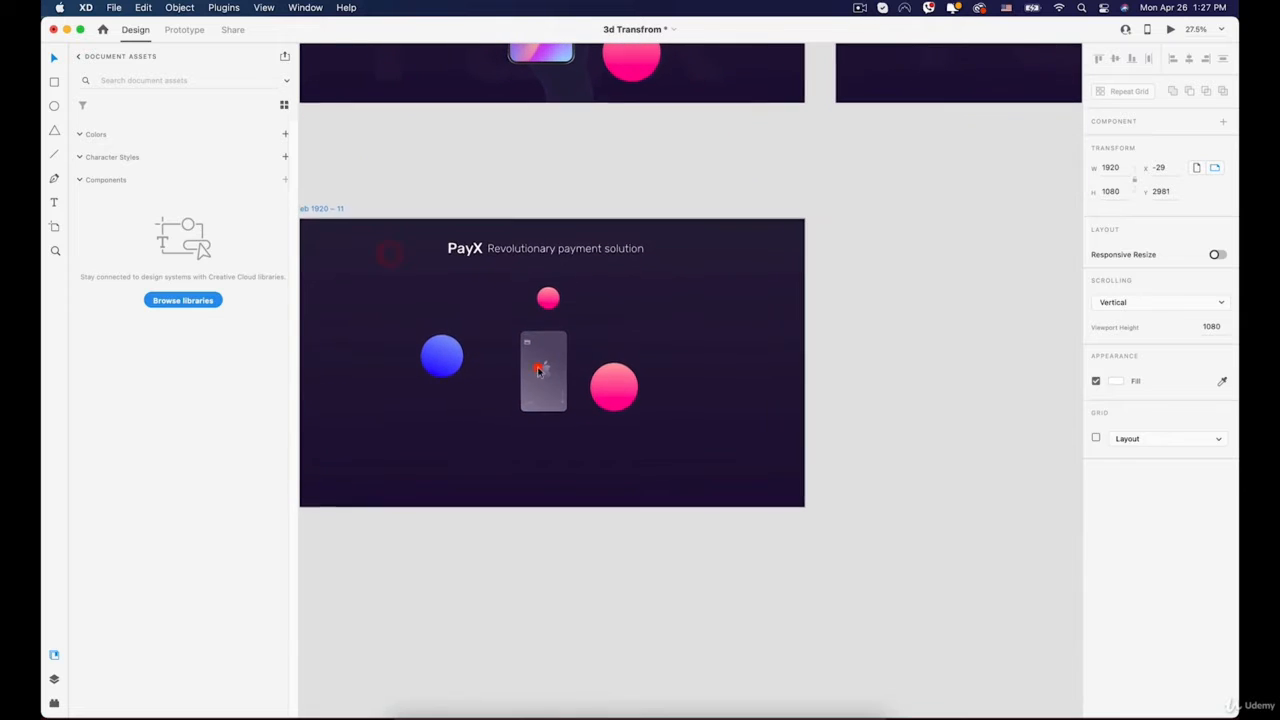
pyautogui.click(610, 388)
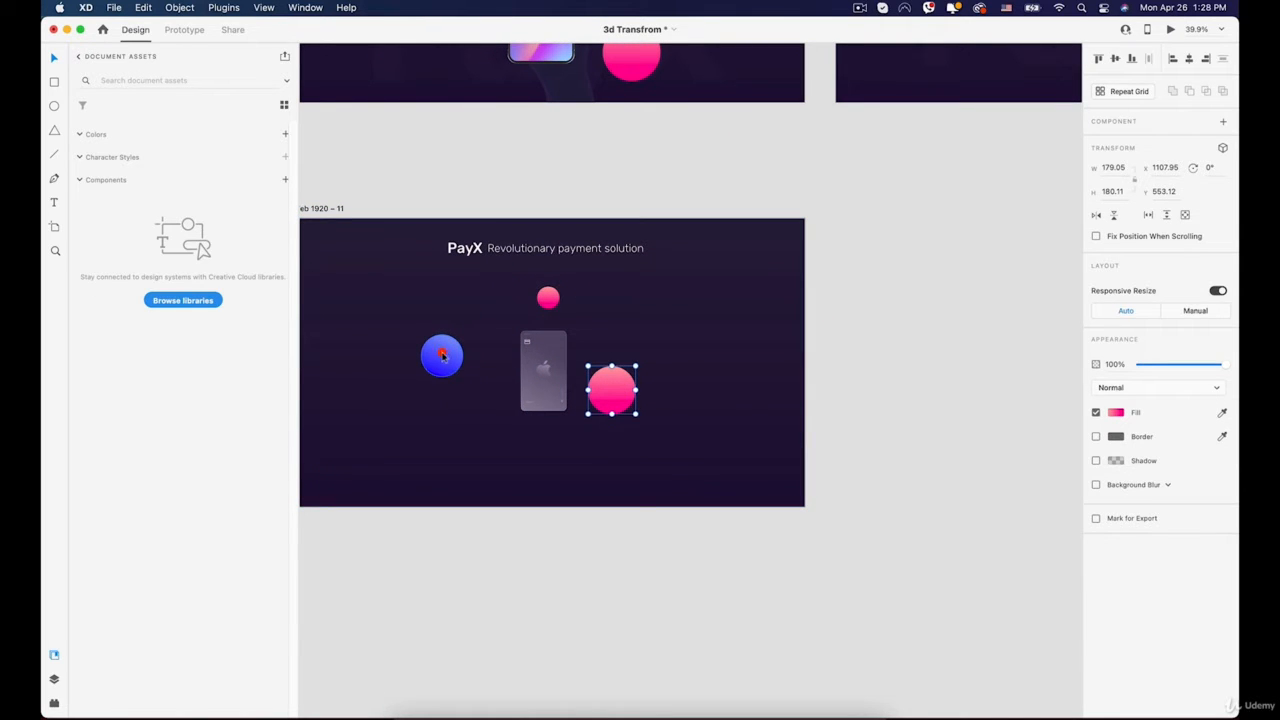
pyautogui.moveTo(442, 358); pyautogui.dragTo(471, 333)
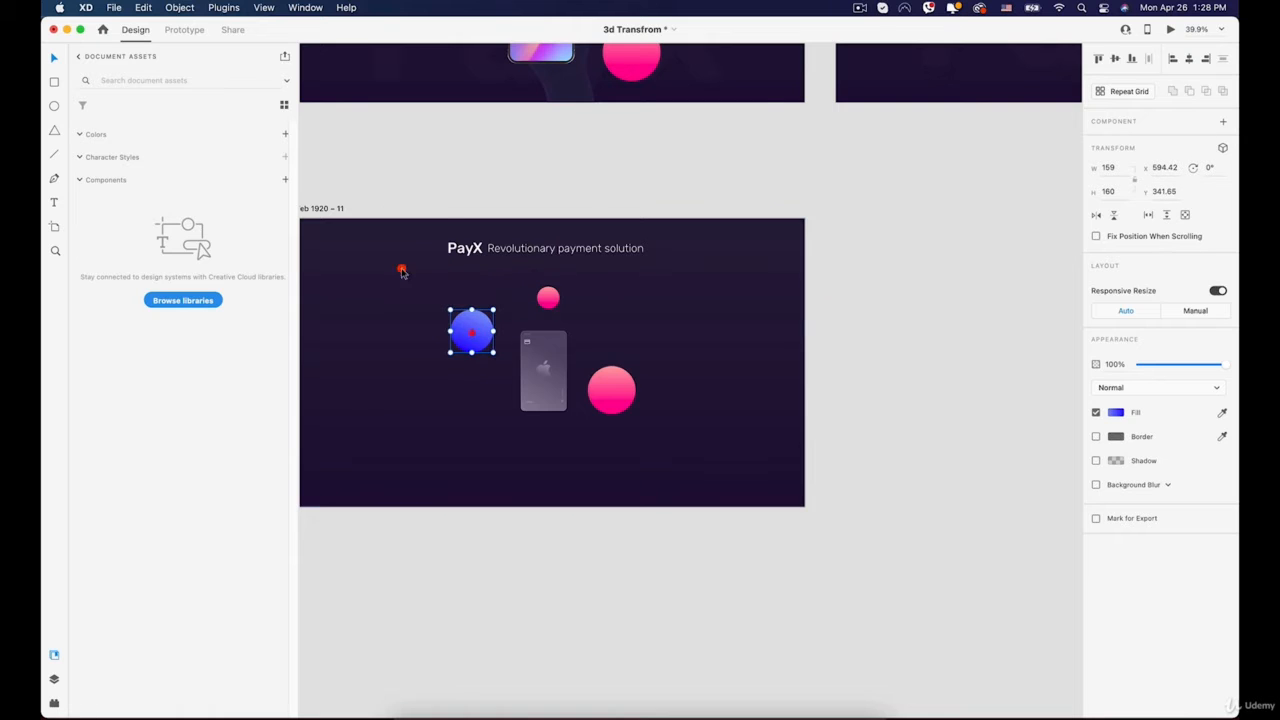
# Examine the glass card, the blue circle and the two pink circles on the Web 1920 – 11 artboard one by one
pyautogui.press('space')
pyautogui.moveTo(534, 229); pyautogui.dragTo(595, 291)
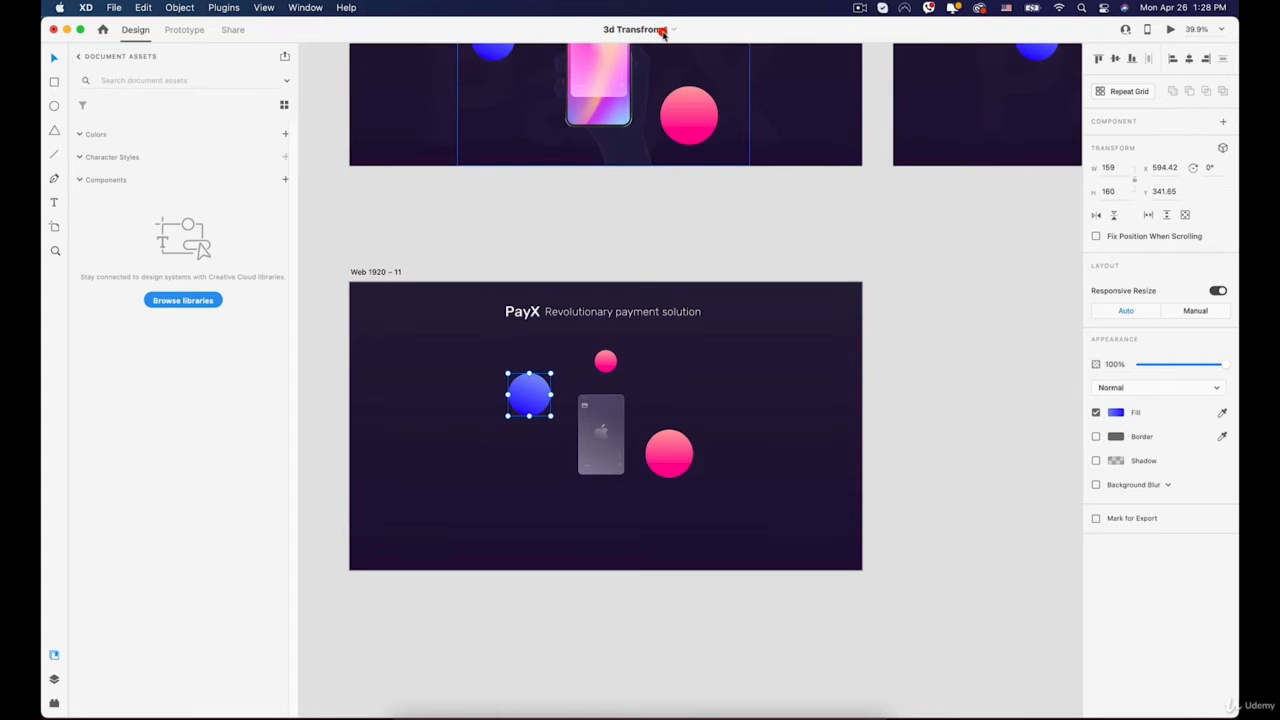
pyautogui.press('space')
pyautogui.moveTo(654, 483); pyautogui.dragTo(634, 229)
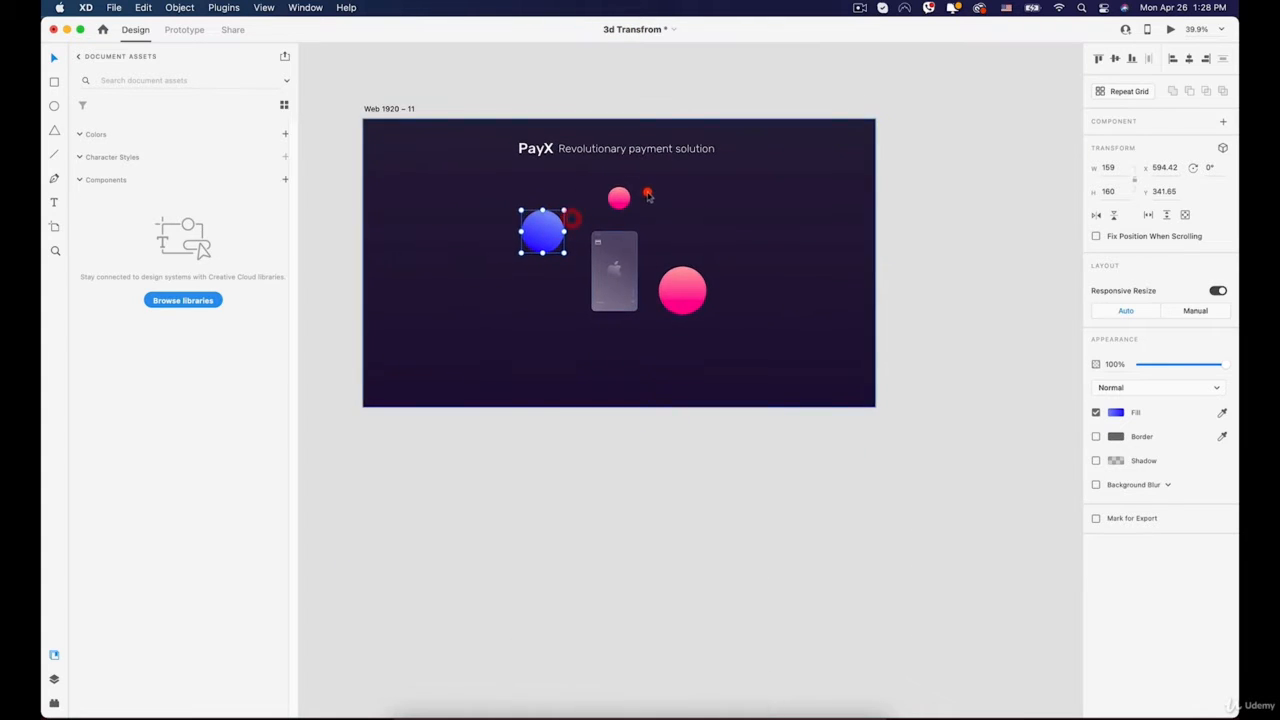
pyautogui.scroll(3, 648, 197)
pyautogui.click(605, 292)
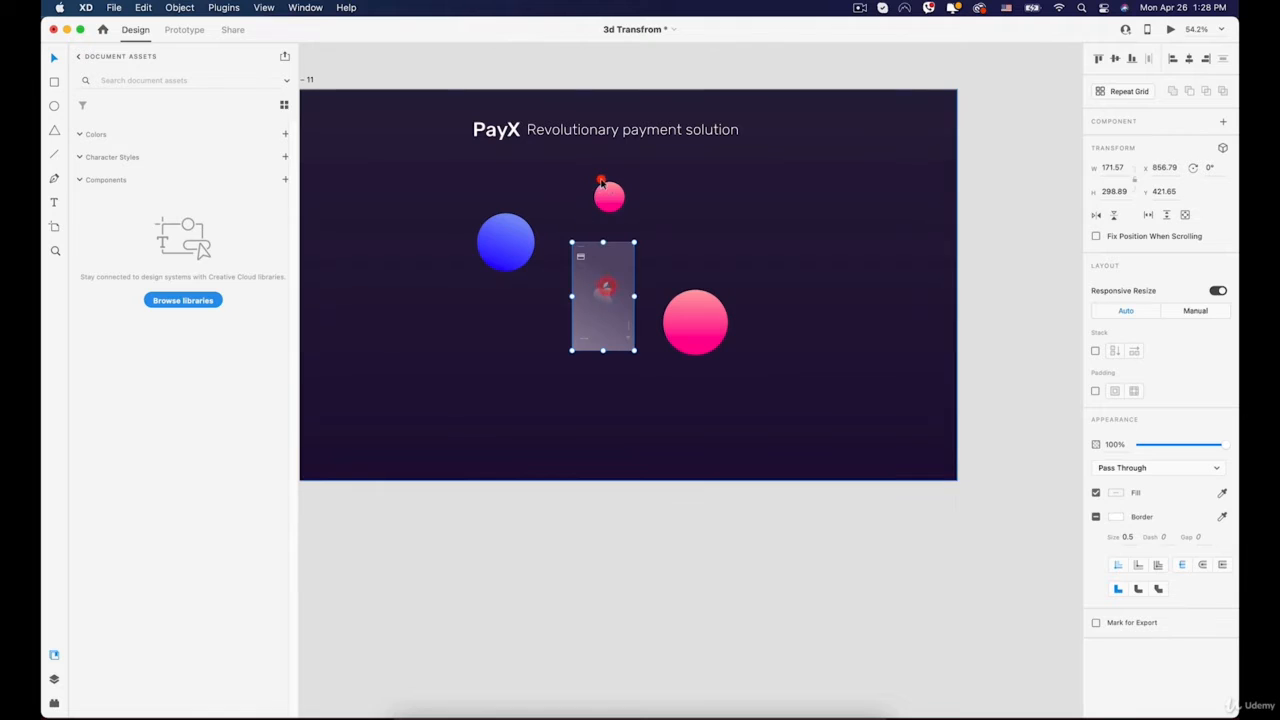
pyautogui.click(603, 186)
pyautogui.click(515, 232)
pyautogui.click(606, 281)
pyautogui.click(672, 305)
pyautogui.scroll(-3, 690, 300)
pyautogui.press('space')
pyautogui.moveTo(740, 271); pyautogui.dragTo(645, 284)
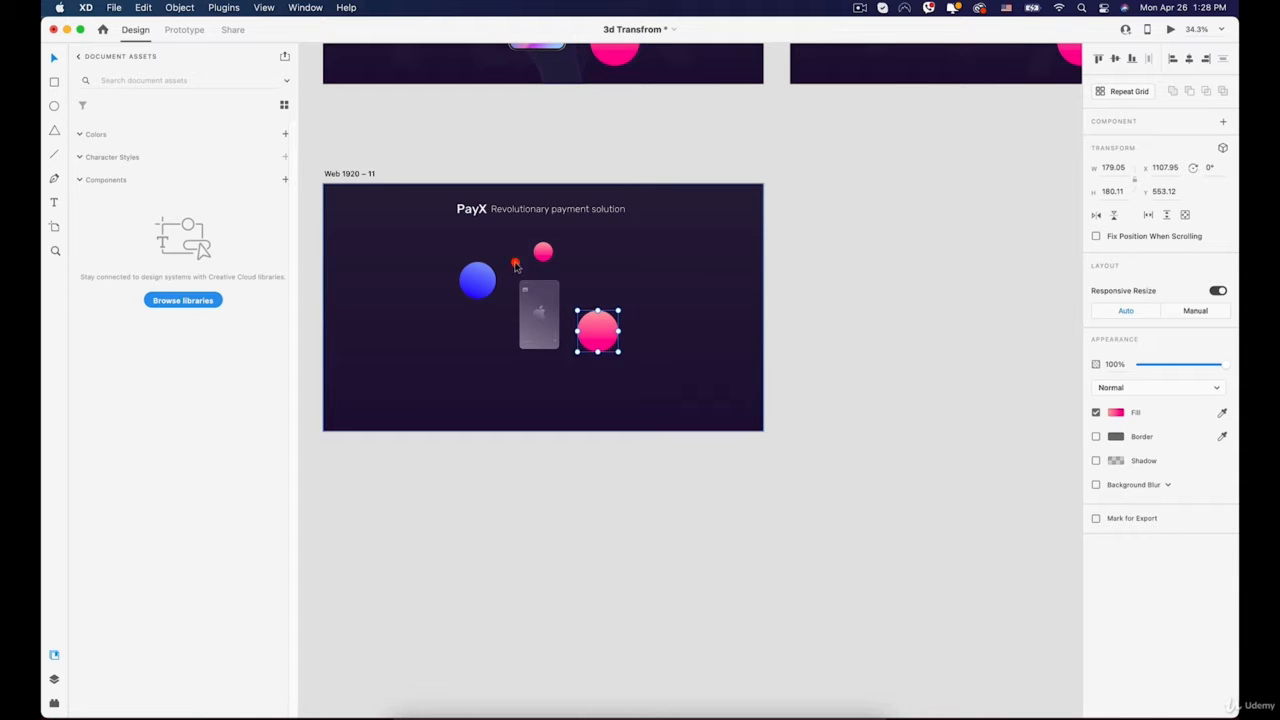
# Duplicate the Web 1920 – 11 artboard and place the copy directly to the right of the original
pyautogui.click(362, 175)
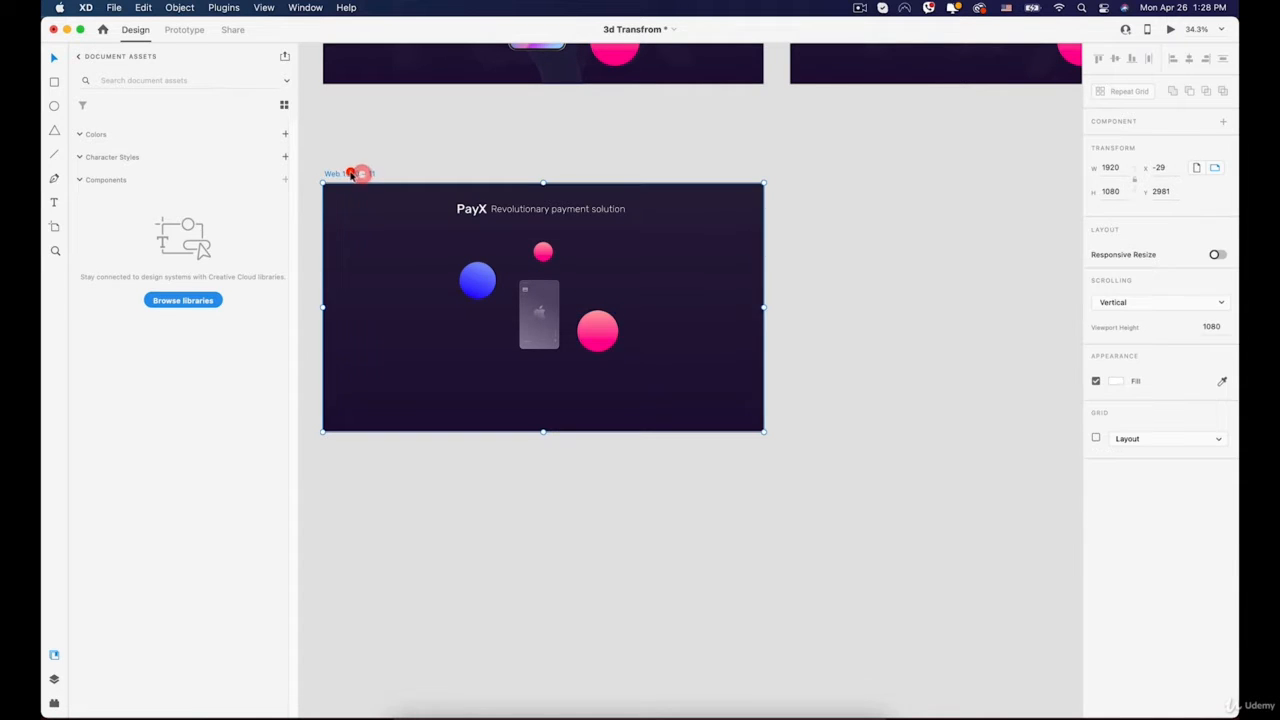
pyautogui.moveTo(352, 175); pyautogui.dragTo(828, 203)
pyautogui.moveTo(815, 286); pyautogui.dragTo(683, 260)
pyautogui.click(757, 427)
# On the duplicated artboard, shift the card up and to the right, and cluster the blue and two pink circles over its edges
pyautogui.click(880, 275)
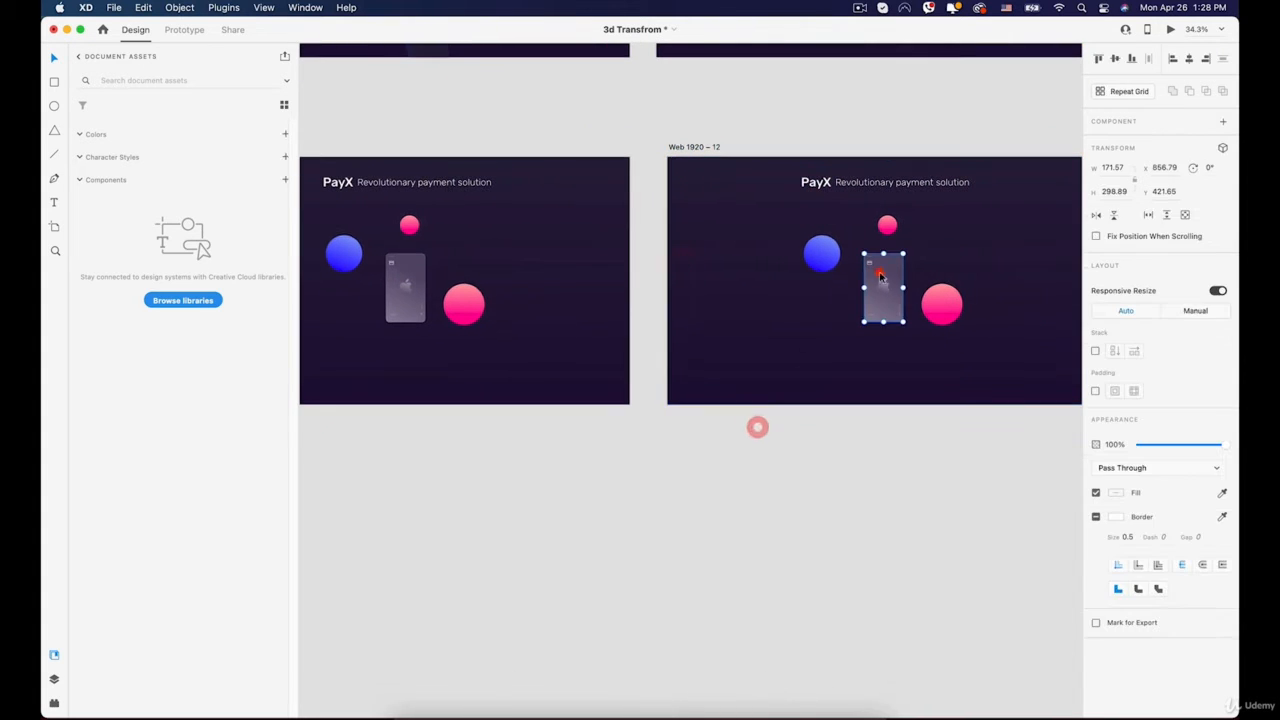
pyautogui.moveTo(883, 286); pyautogui.dragTo(961, 251)
pyautogui.moveTo(939, 301); pyautogui.dragTo(987, 278)
pyautogui.moveTo(887, 225); pyautogui.dragTo(945, 229)
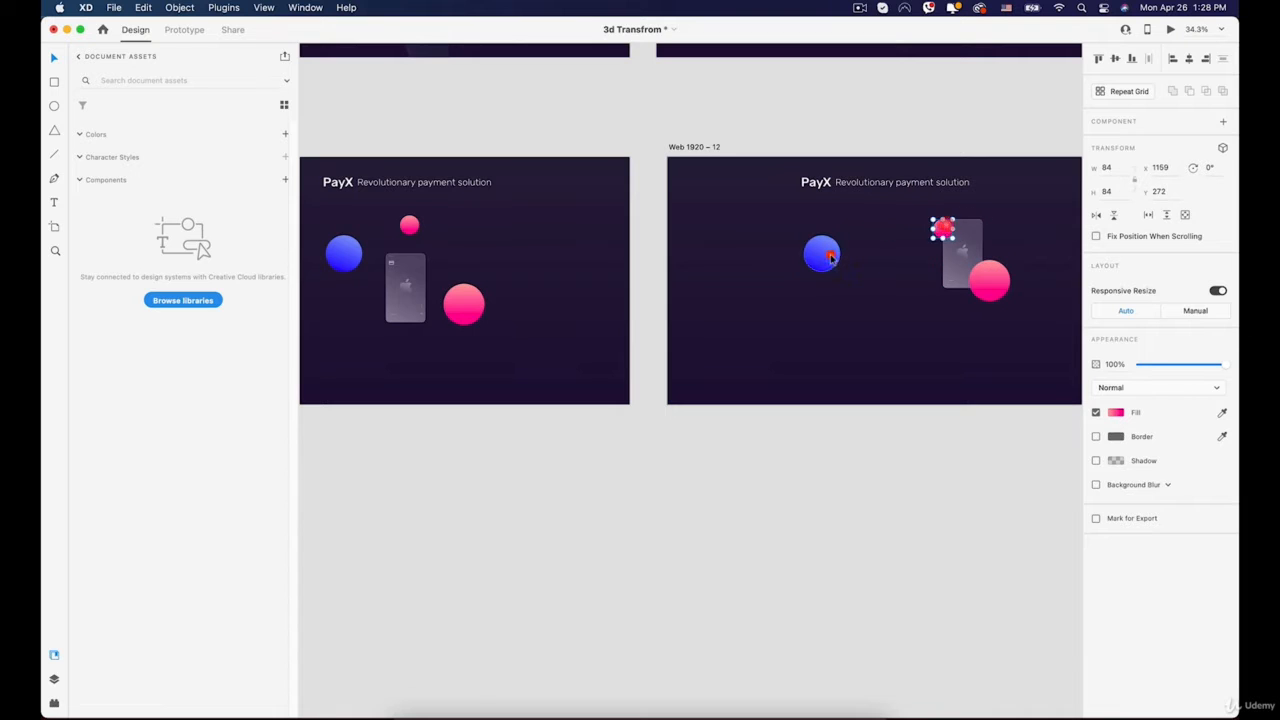
pyautogui.moveTo(830, 258); pyautogui.dragTo(940, 292)
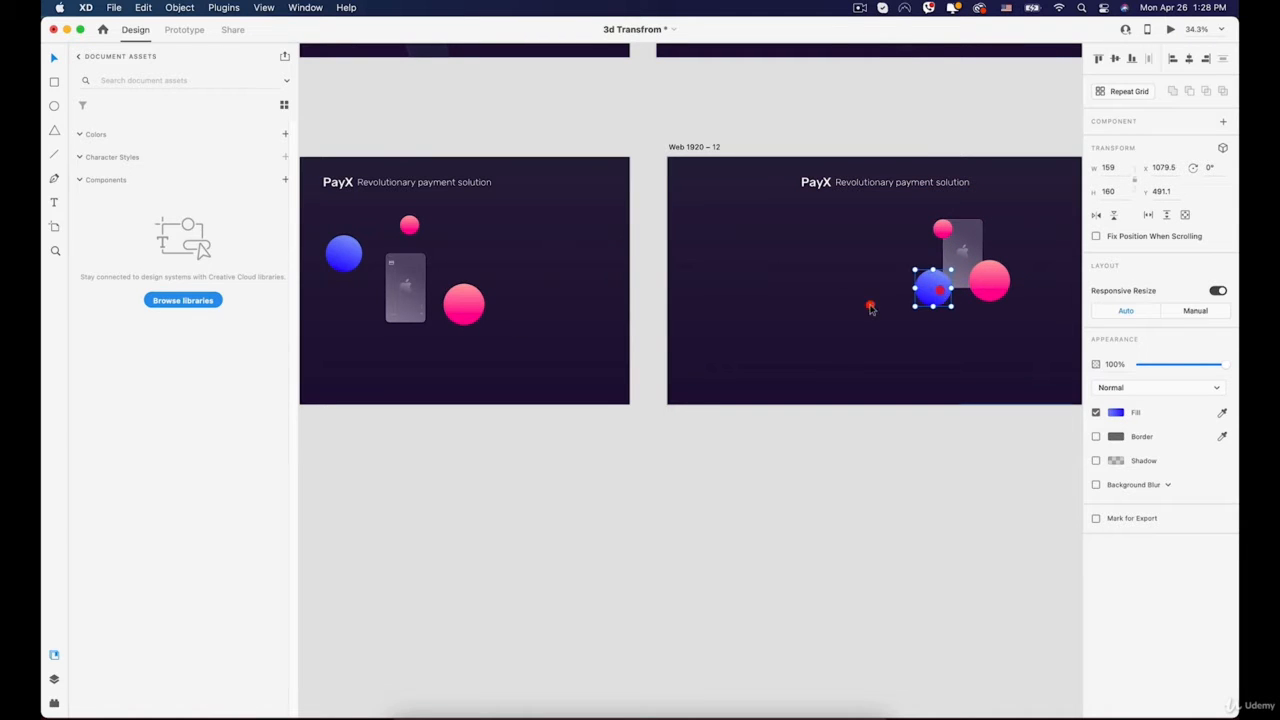
# Link Web 1920 – 11 to Web 1920 – 12 with a Tap-triggered Auto-Animate interaction
pyautogui.scroll(-2, 714, 237)
pyautogui.click(343, 163)
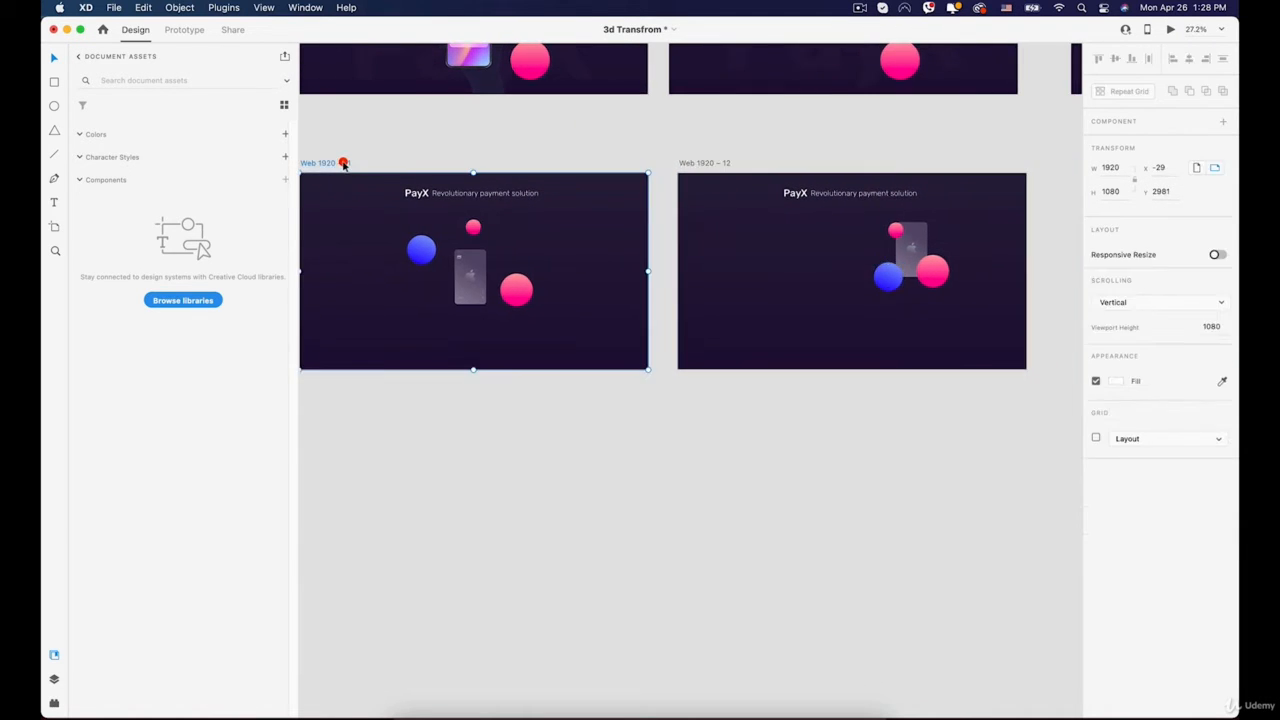
pyautogui.click(185, 32)
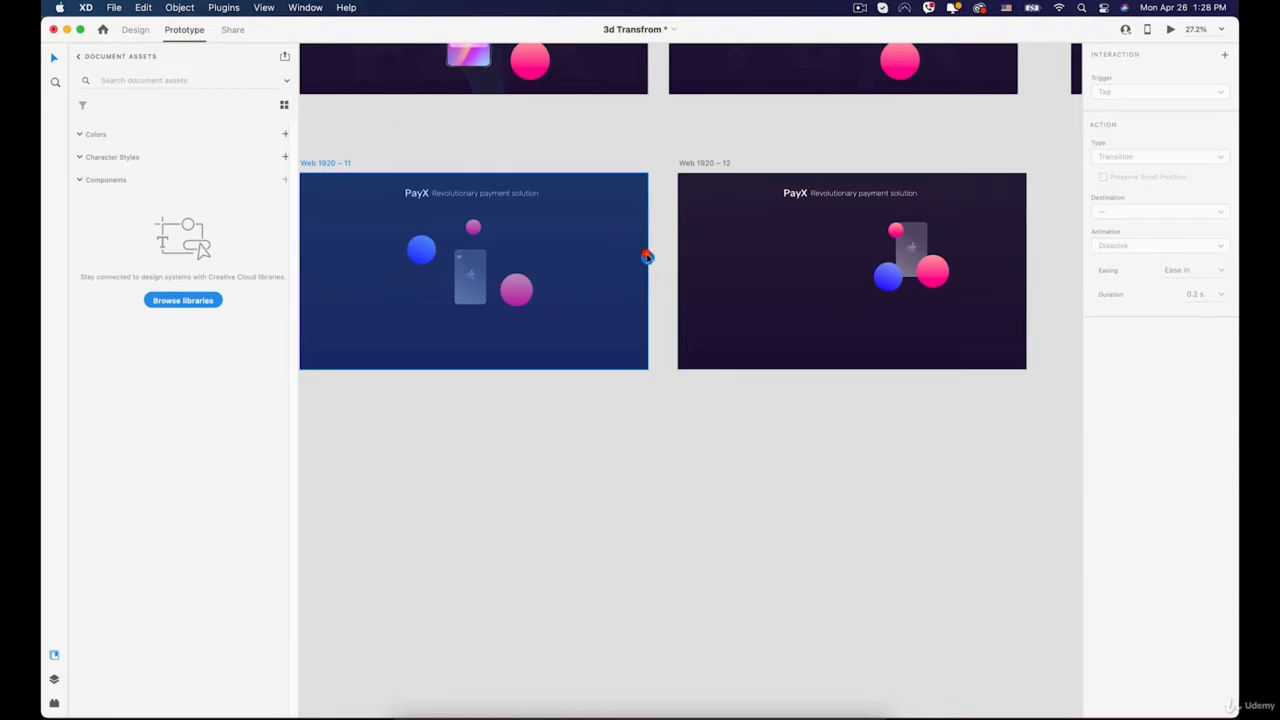
pyautogui.moveTo(648, 258); pyautogui.dragTo(716, 265)
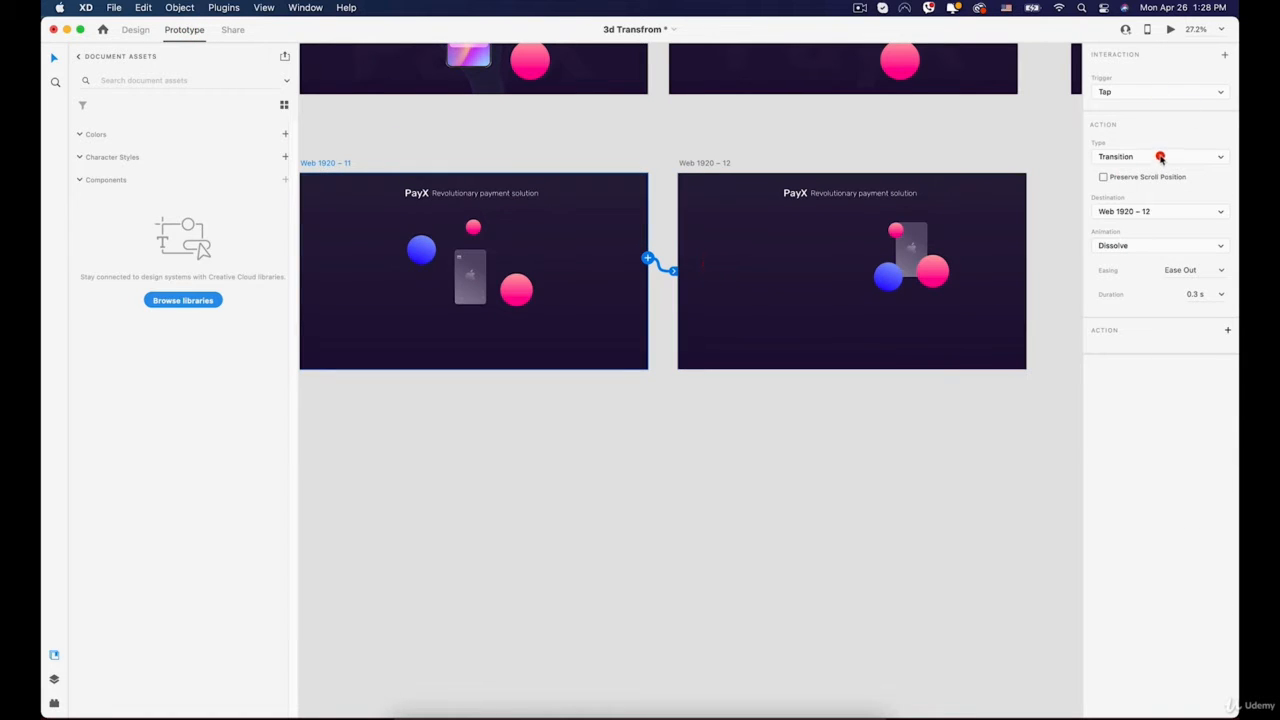
pyautogui.click(1160, 157)
pyautogui.click(1136, 172)
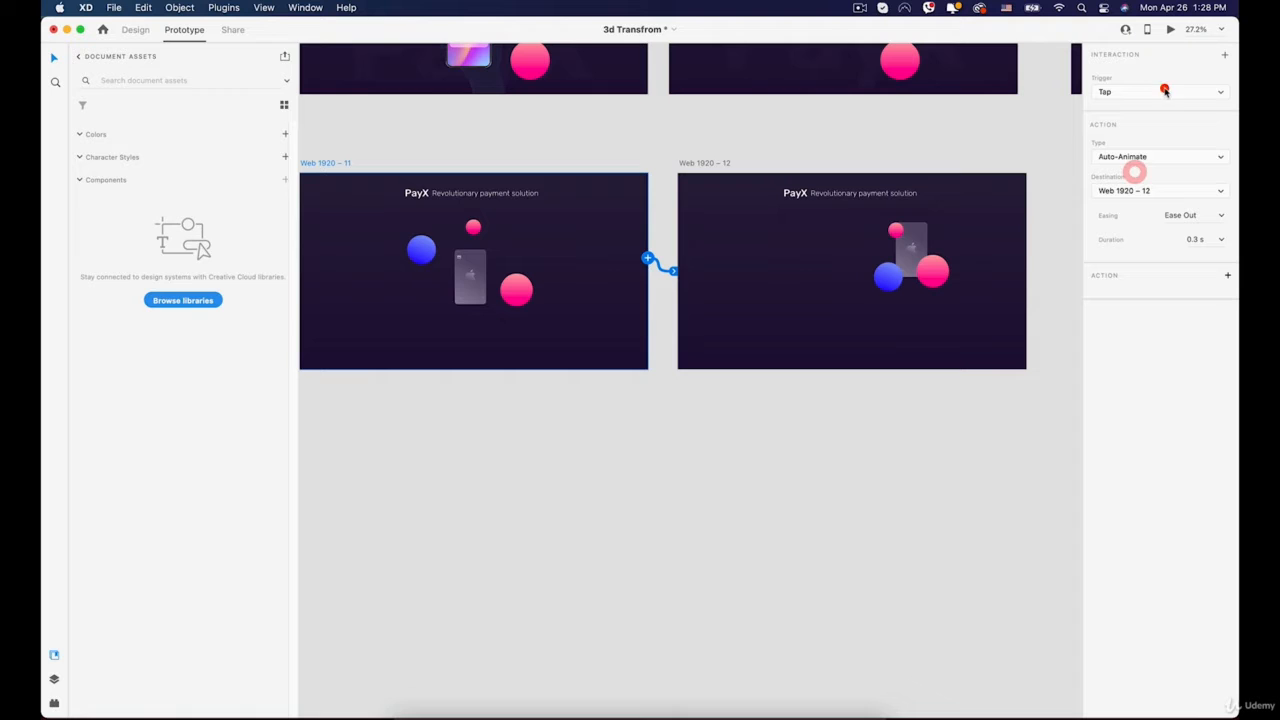
# Preview the Auto-Animate transition from Web 1920 – 11 to the duplicated artboard, and close the preview
pyautogui.click(1169, 31)
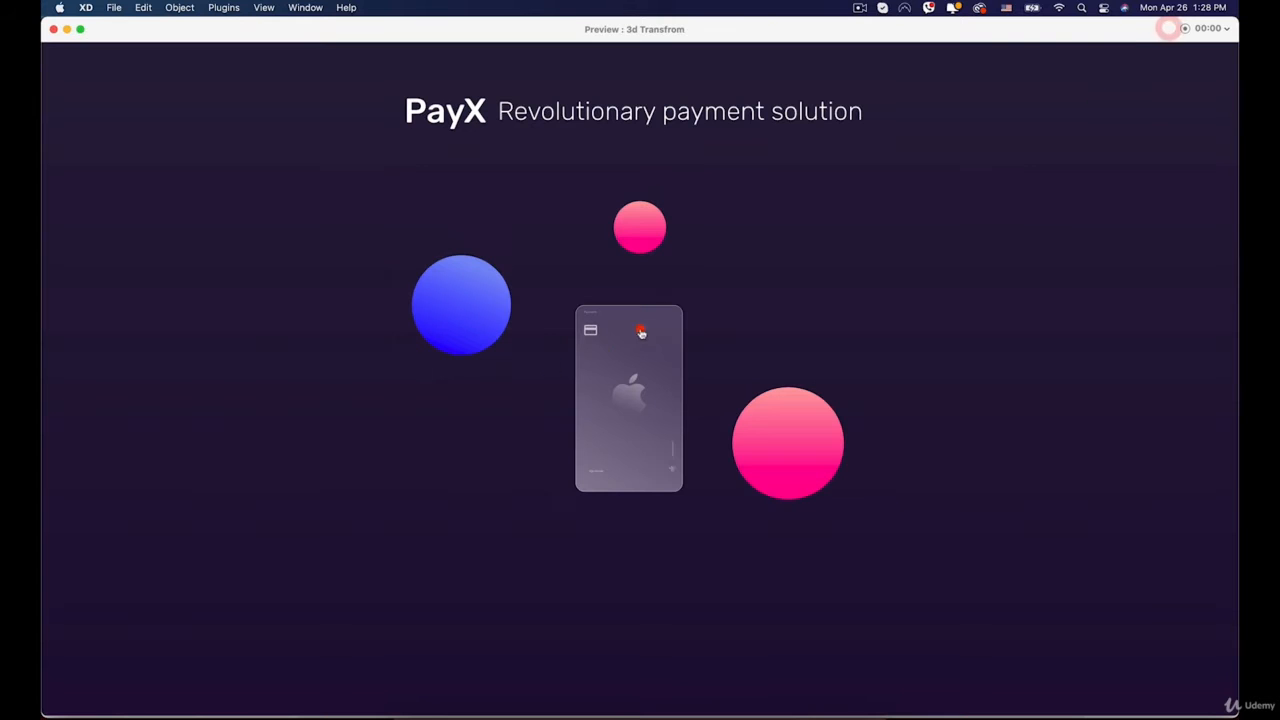
pyautogui.click(641, 332)
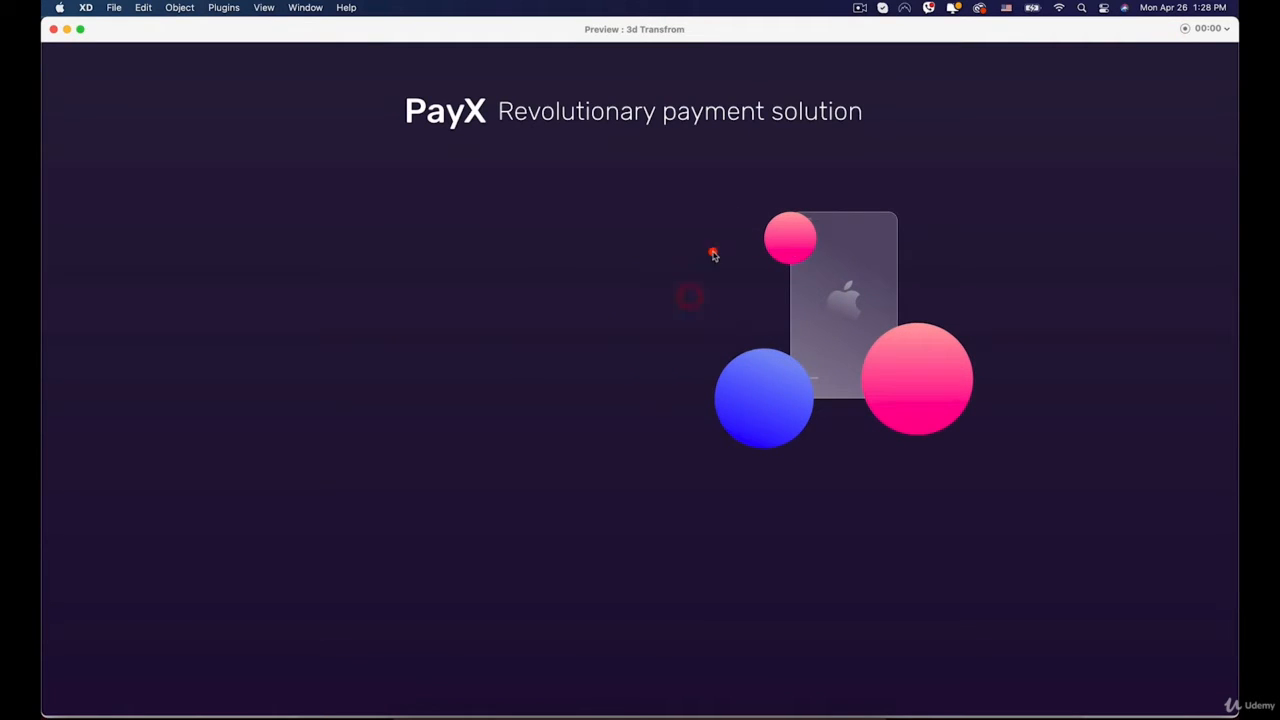
pyautogui.click(54, 29)
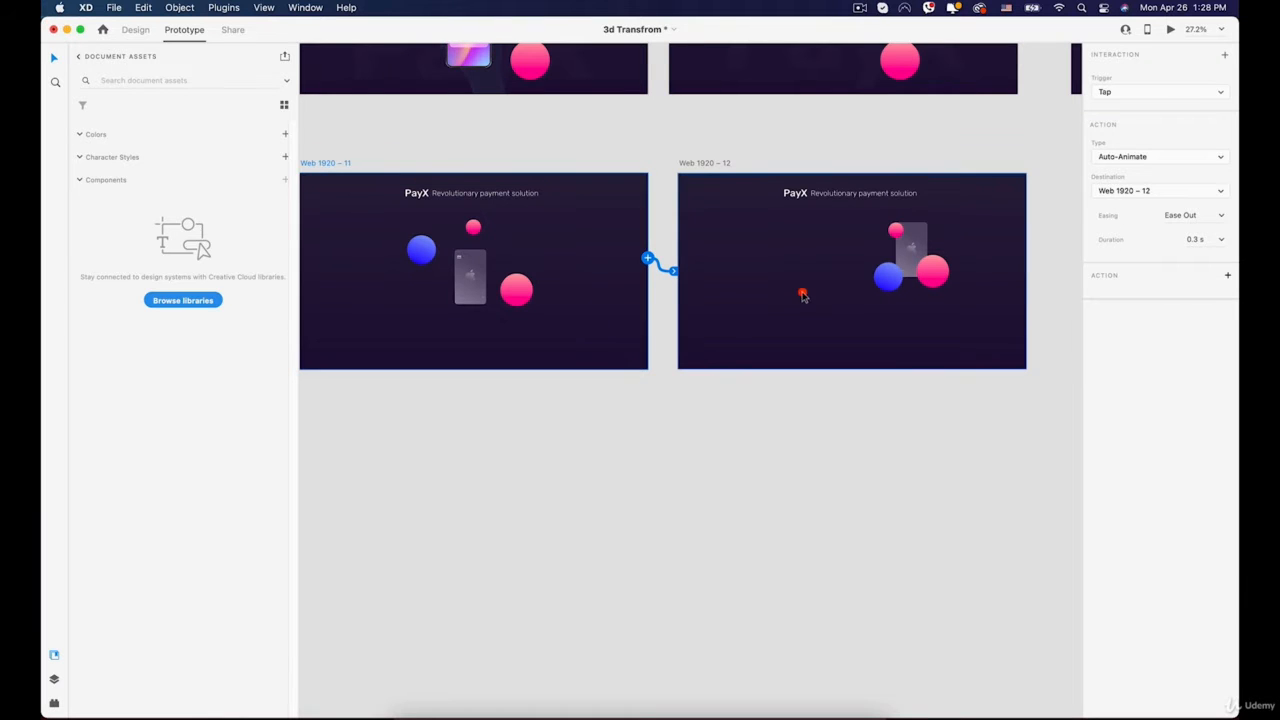
# Delete the duplicated Web 1920 – 12 artboard and return to Design mode
pyautogui.click(709, 163)
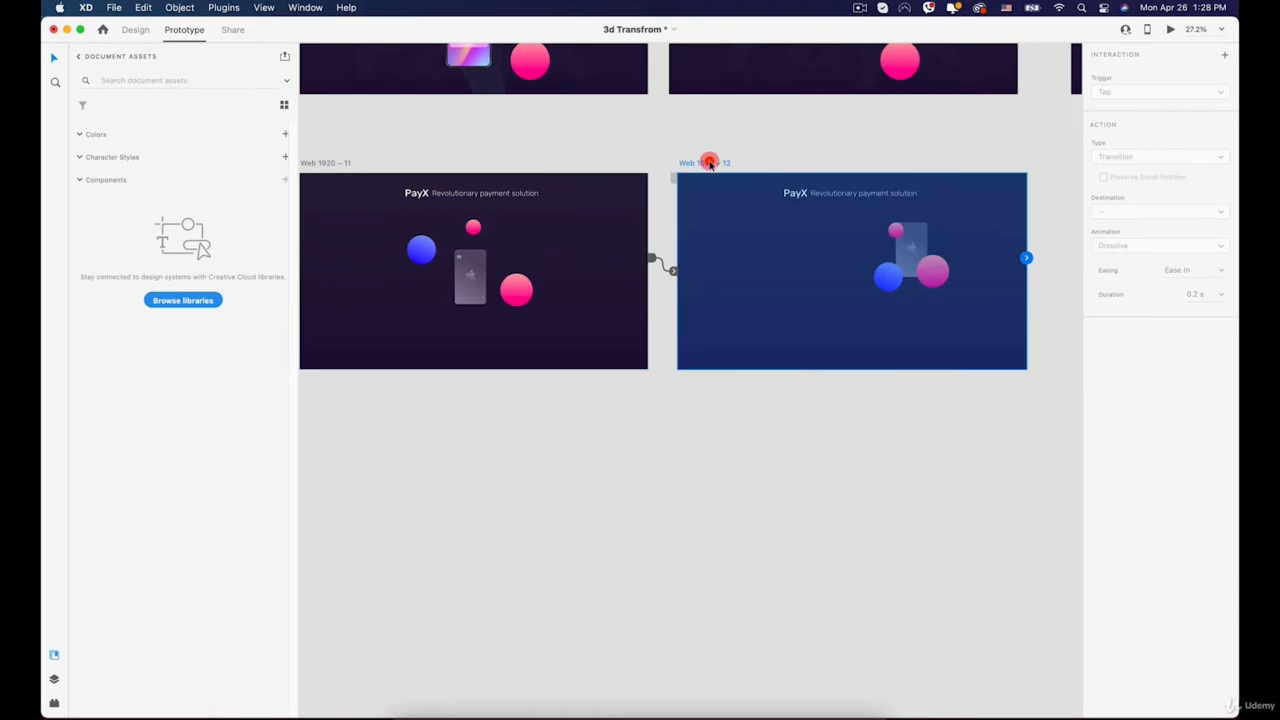
pyautogui.press('BackSpace')
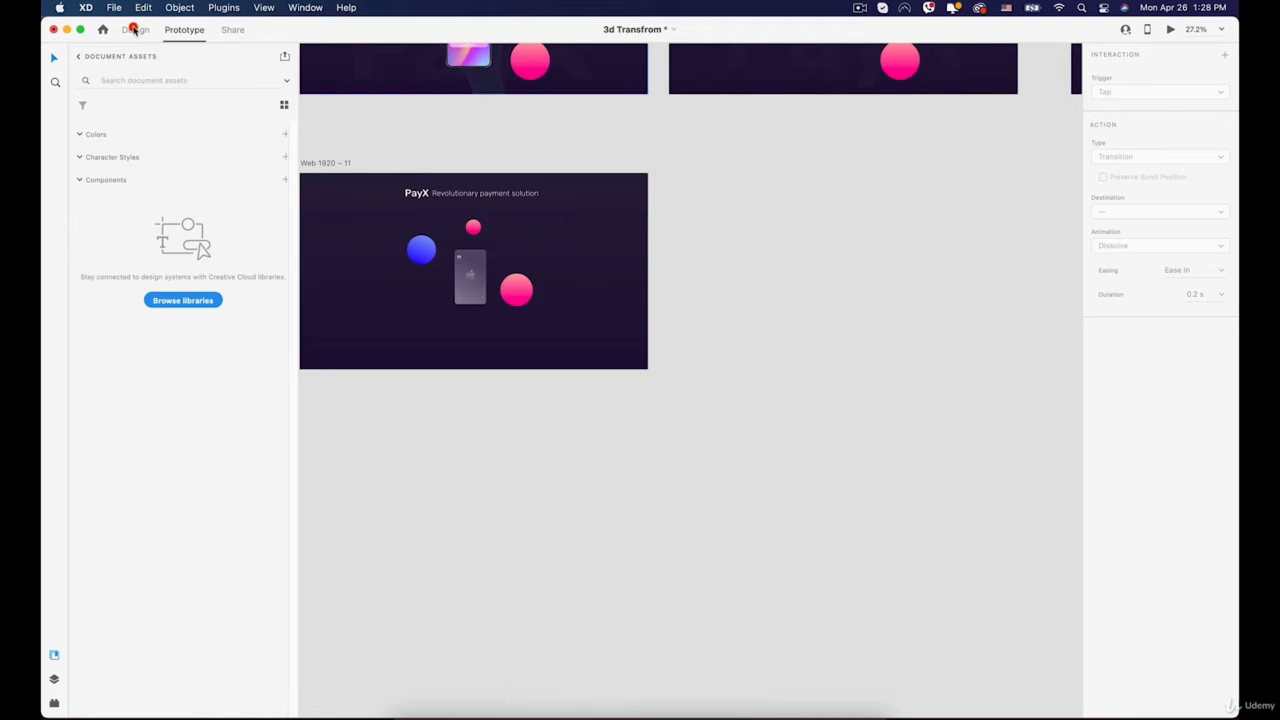
pyautogui.click(136, 30)
# Enable 3D transforms together for the glass card, the blue circle and both pink circles on Web 1920 – 11
pyautogui.scroll(3, 452, 275)
pyautogui.scroll(-1, 467, 244)
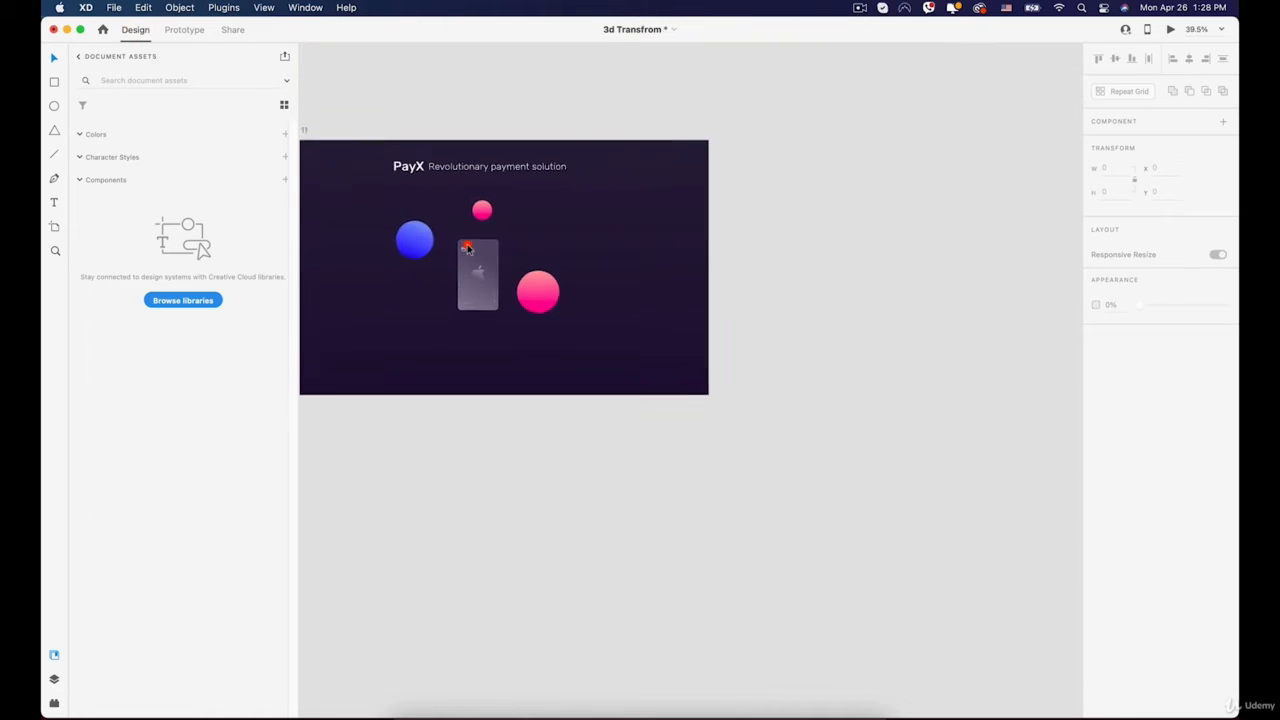
pyautogui.click(466, 253)
pyautogui.keyDown('shift'); pyautogui.click(416, 236); pyautogui.keyUp('shift')
pyautogui.keyDown('shift'); pyautogui.click(533, 284); pyautogui.keyUp('shift')
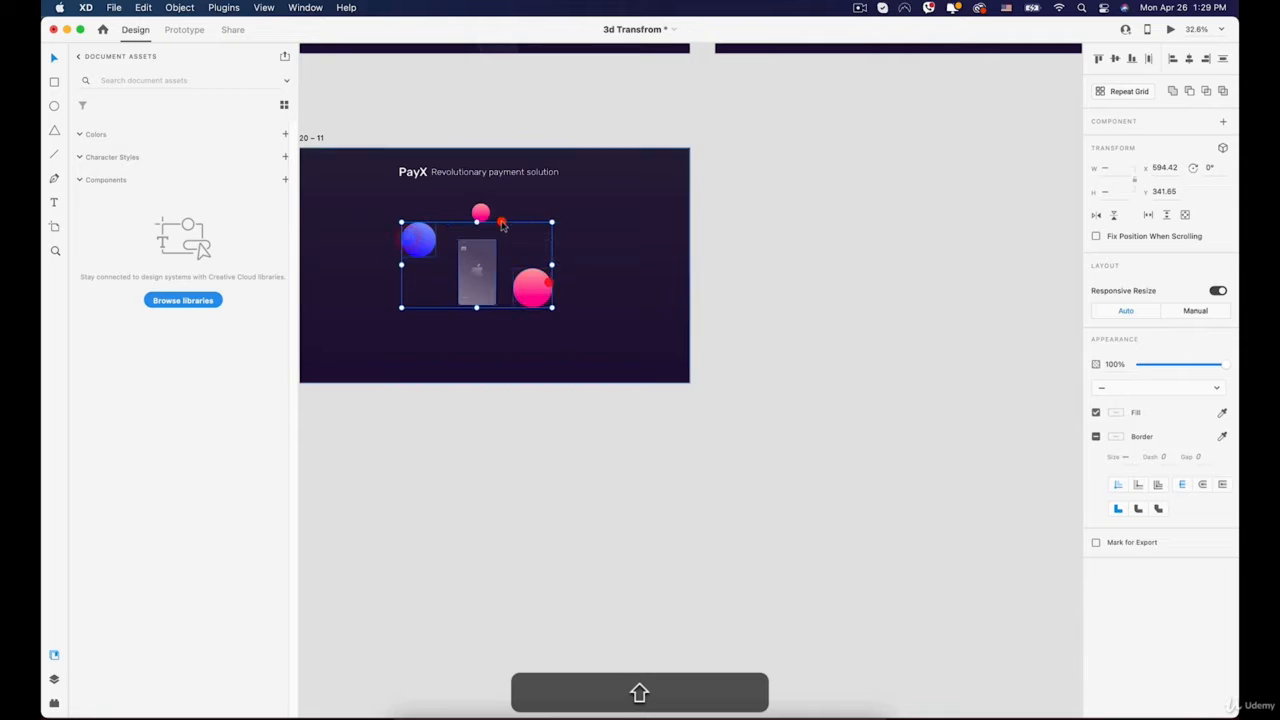
pyautogui.keyDown('shift'); pyautogui.click(482, 208); pyautogui.keyUp('shift')
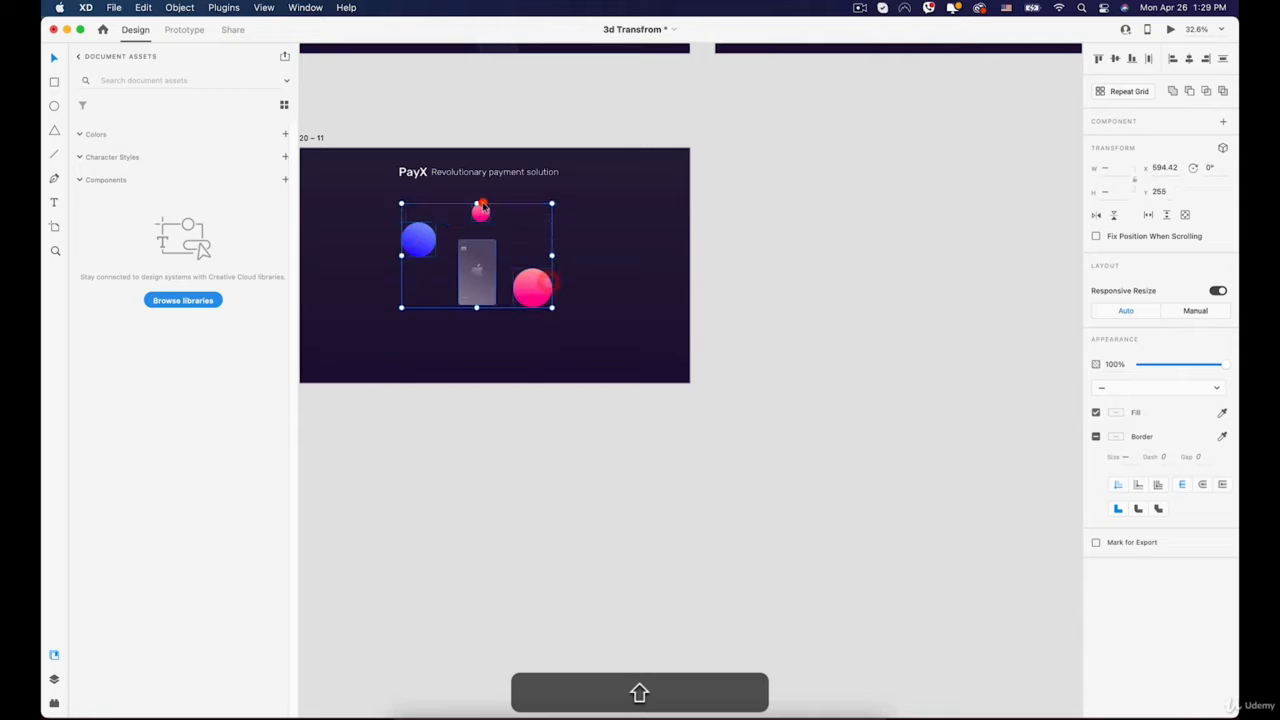
pyautogui.click(1223, 148)
pyautogui.click(906, 300)
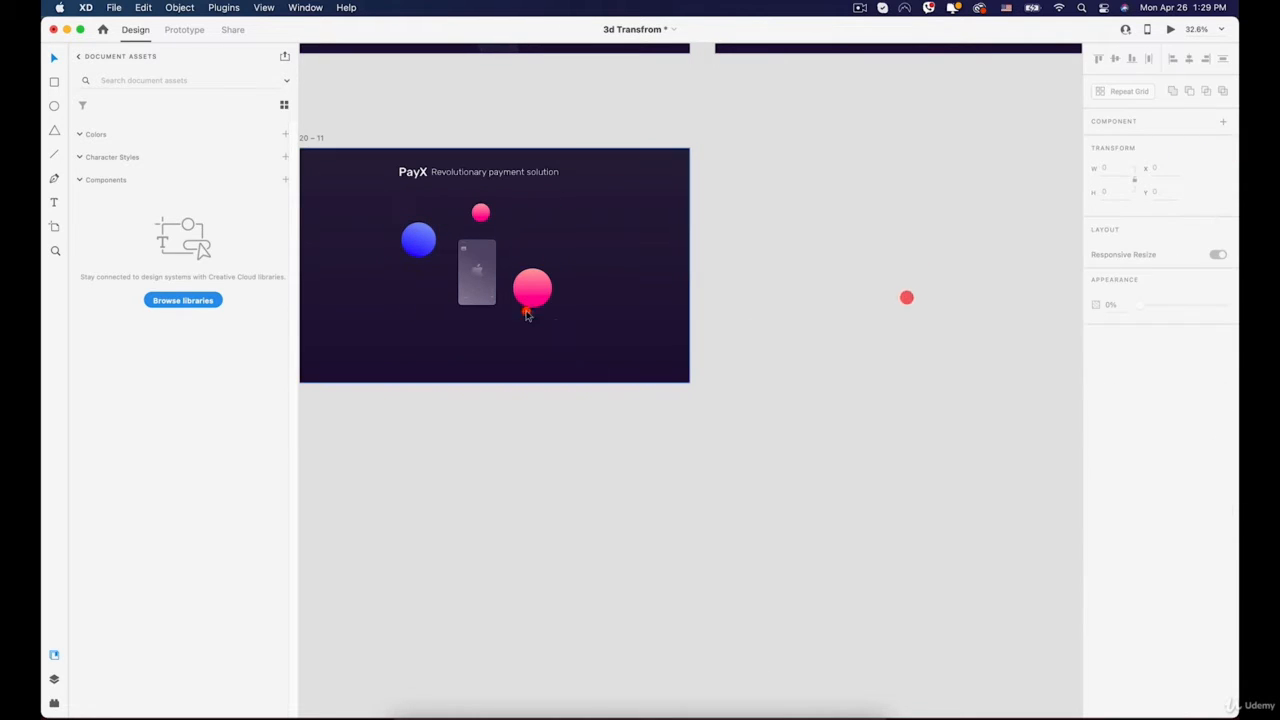
# Push the dark background rectangle of Web 1920 – 11 back in 3D space to about Z -191
pyautogui.click(532, 288)
pyautogui.click(476, 272)
pyautogui.click(416, 239)
pyautogui.click(622, 231)
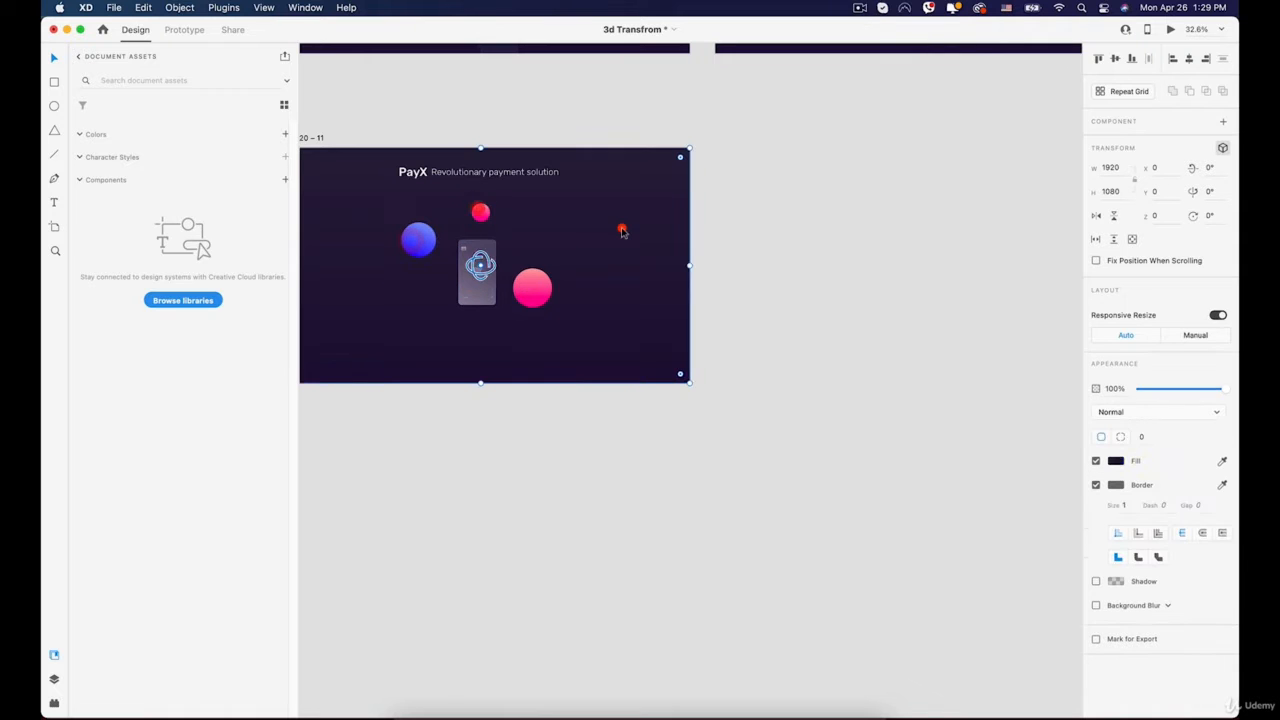
pyautogui.scroll(5, 530, 268)
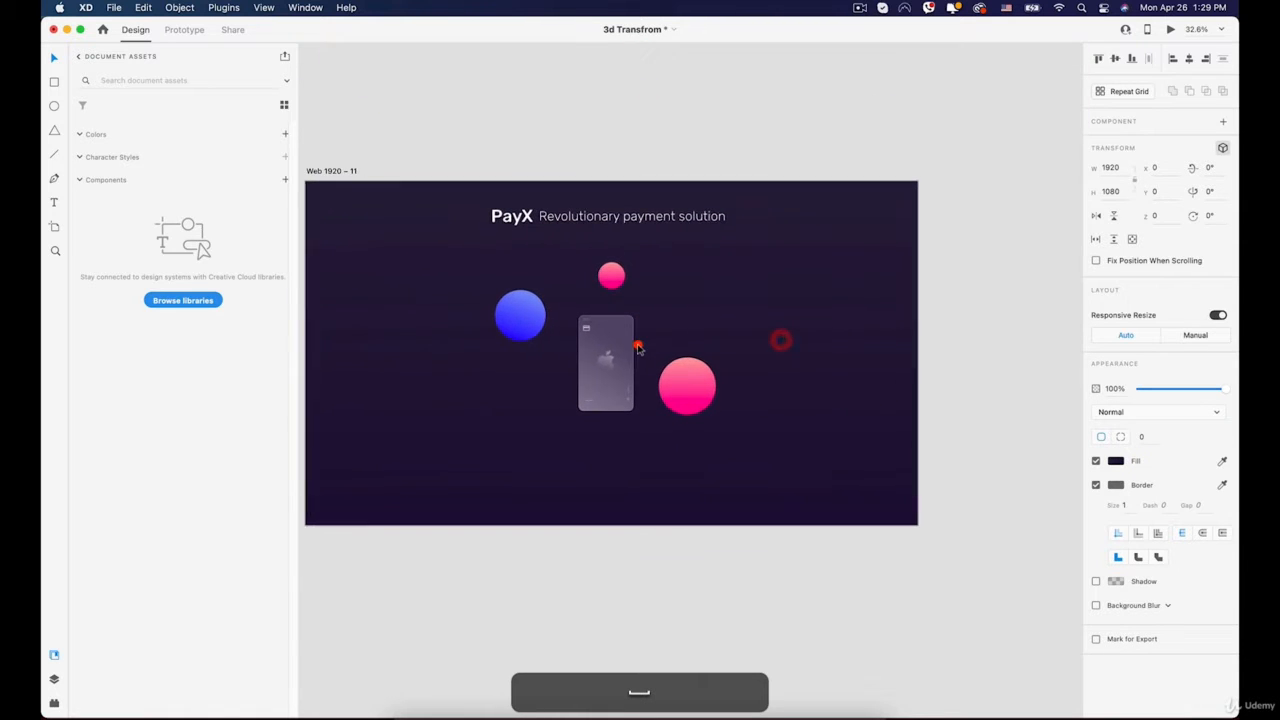
pyautogui.scroll(-1, 739, 310)
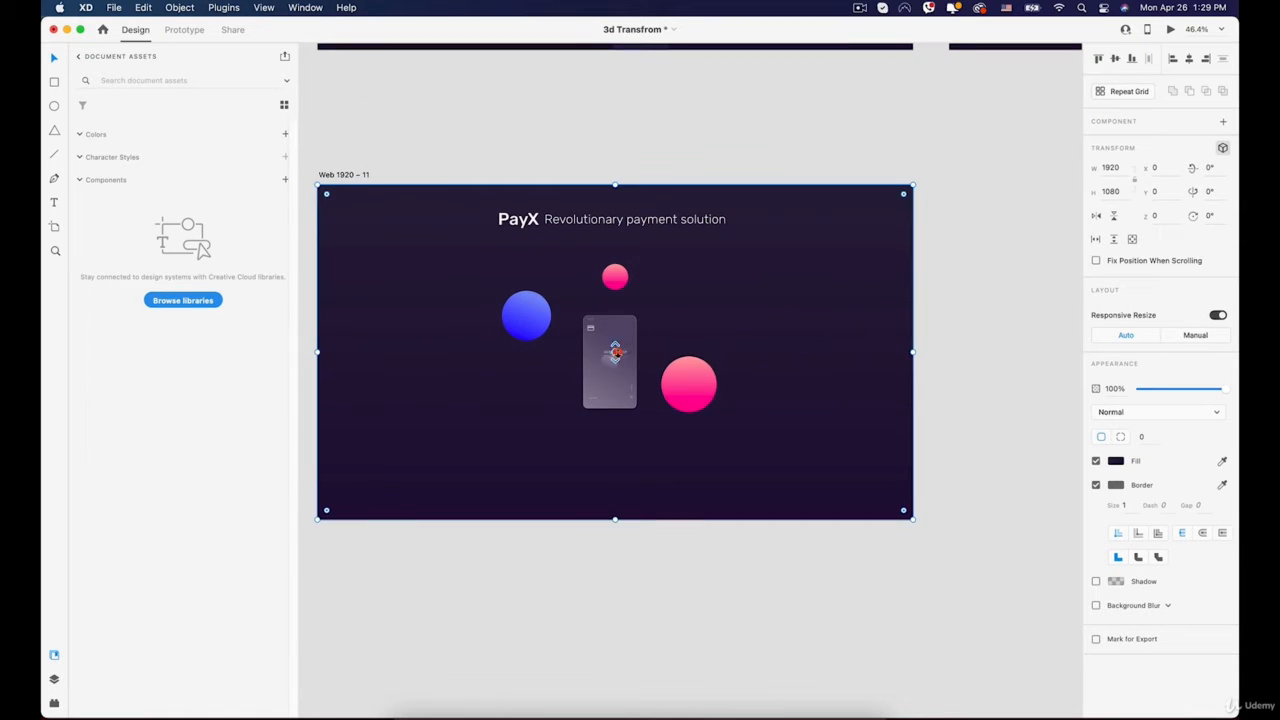
pyautogui.moveTo(615, 348); pyautogui.dragTo(615, 294)
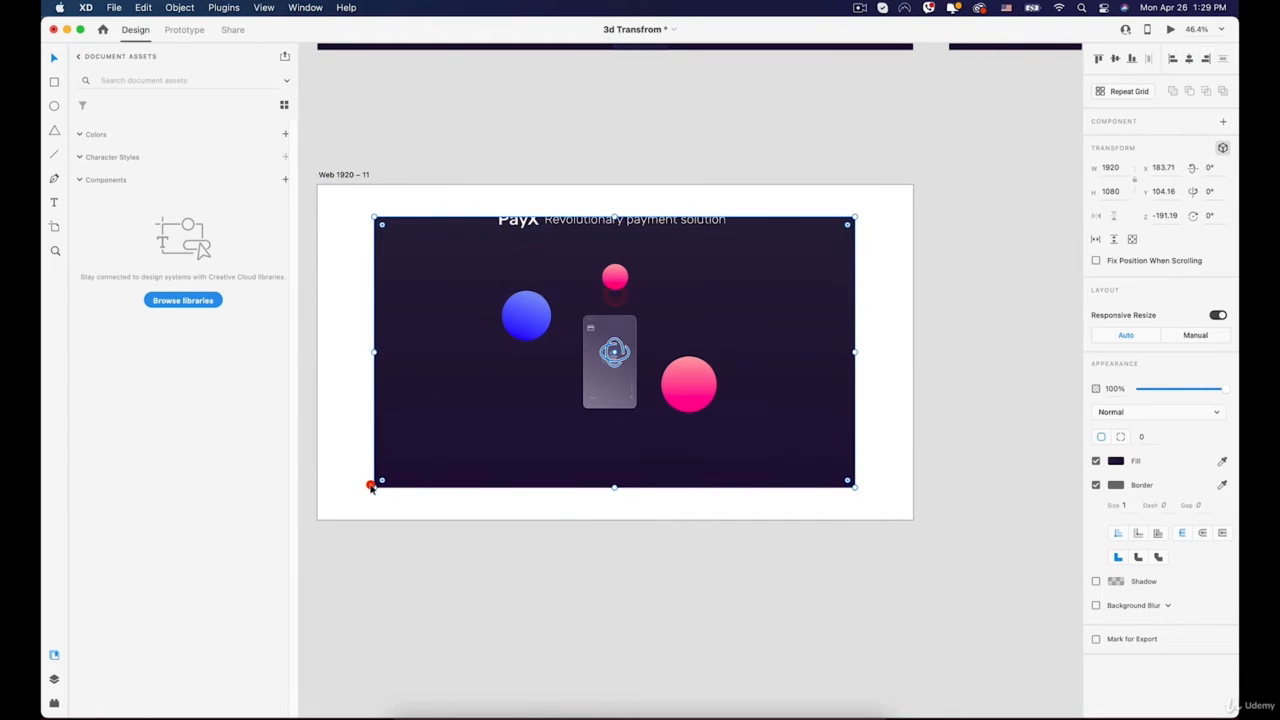
# Enlarge the pushed-back background rectangle of Web 1920 – 11 to about 2380 × 1338 so it covers the whole artboard
pyautogui.moveTo(373, 486); pyautogui.dragTo(317, 519)
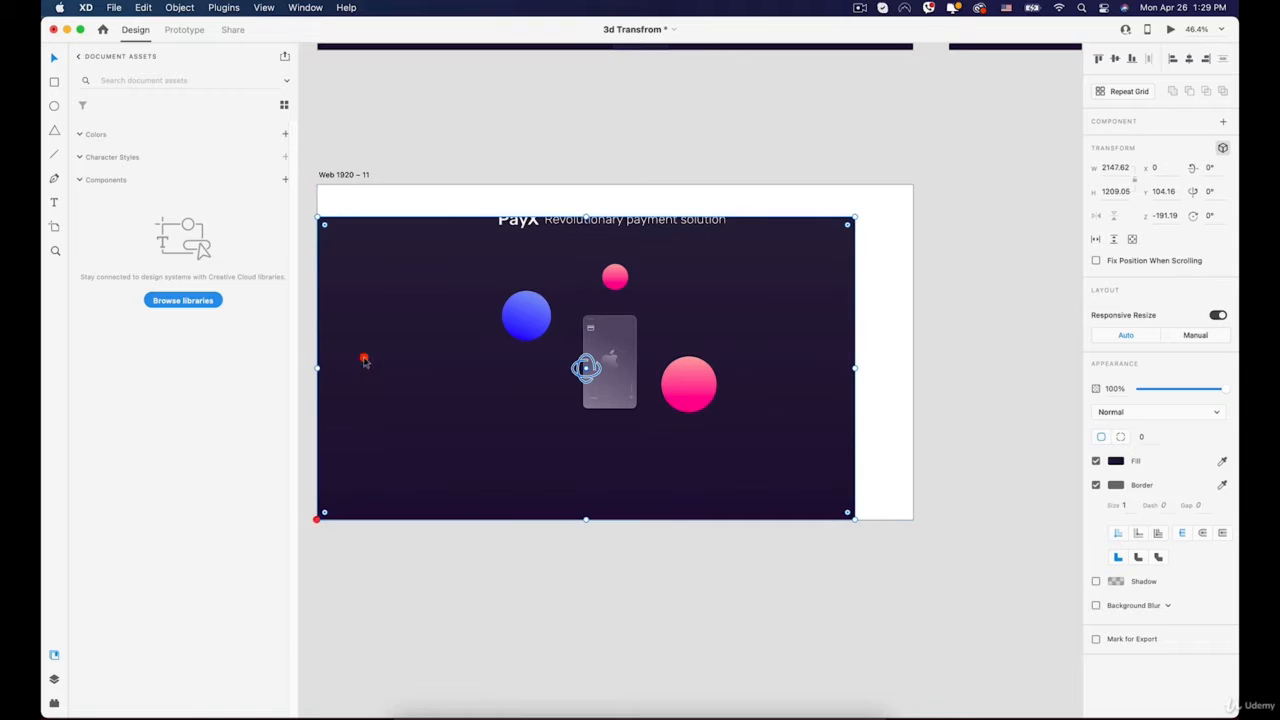
pyautogui.moveTo(852, 218); pyautogui.dragTo(913, 183)
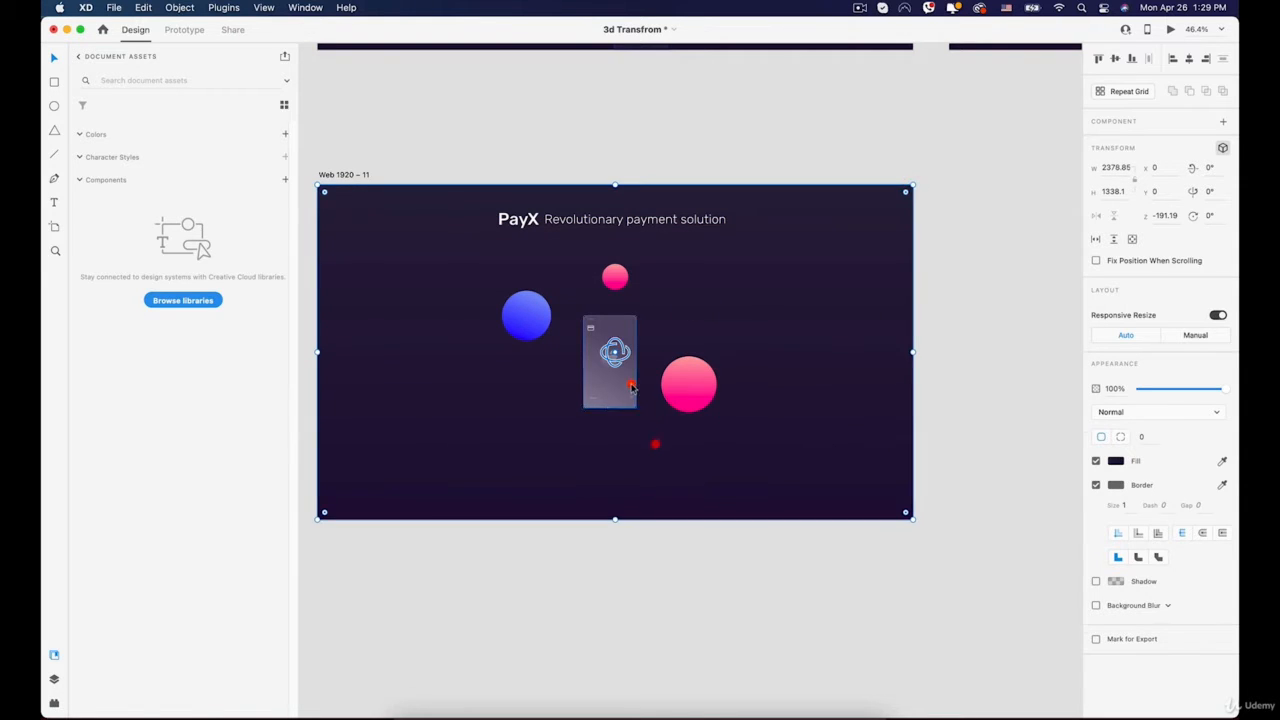
# Bring the glass card on Web 1920 – 11 forward in 3D space to about Z 414 and place it near the artboard's centre
pyautogui.click(620, 318)
pyautogui.moveTo(609, 360); pyautogui.dragTo(551, 471)
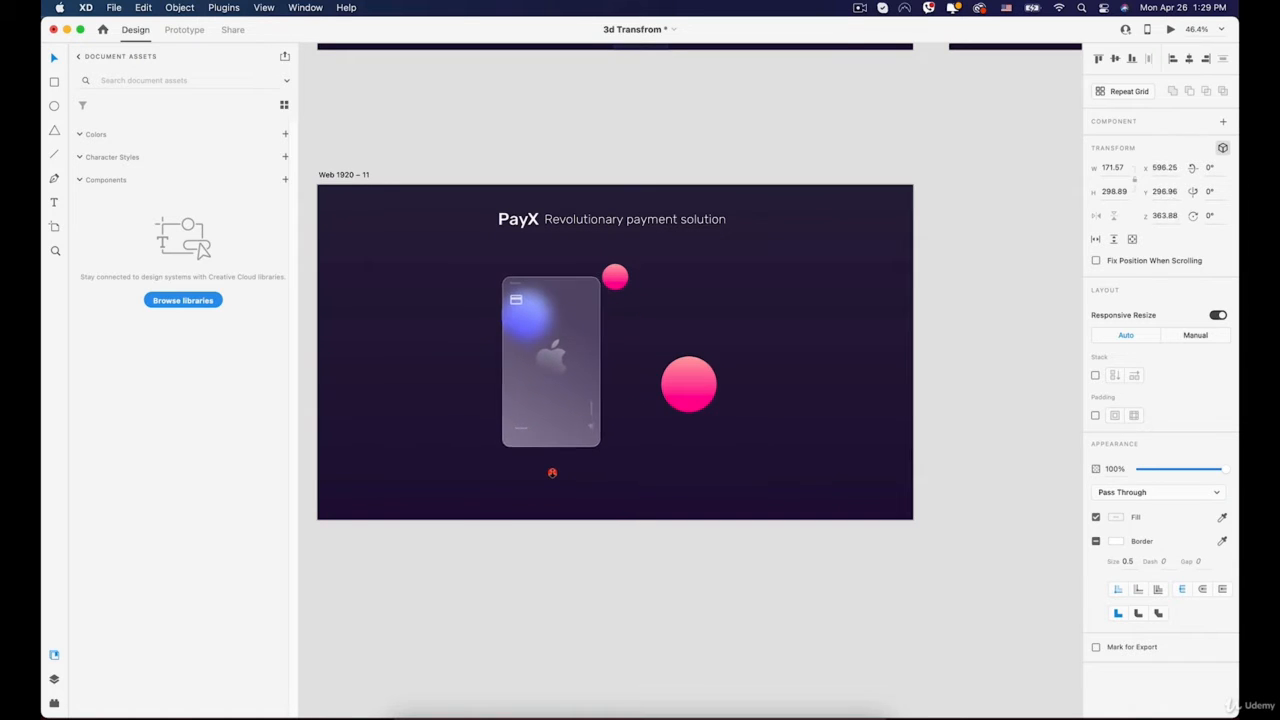
pyautogui.press('super+z')
pyautogui.press('super+z')
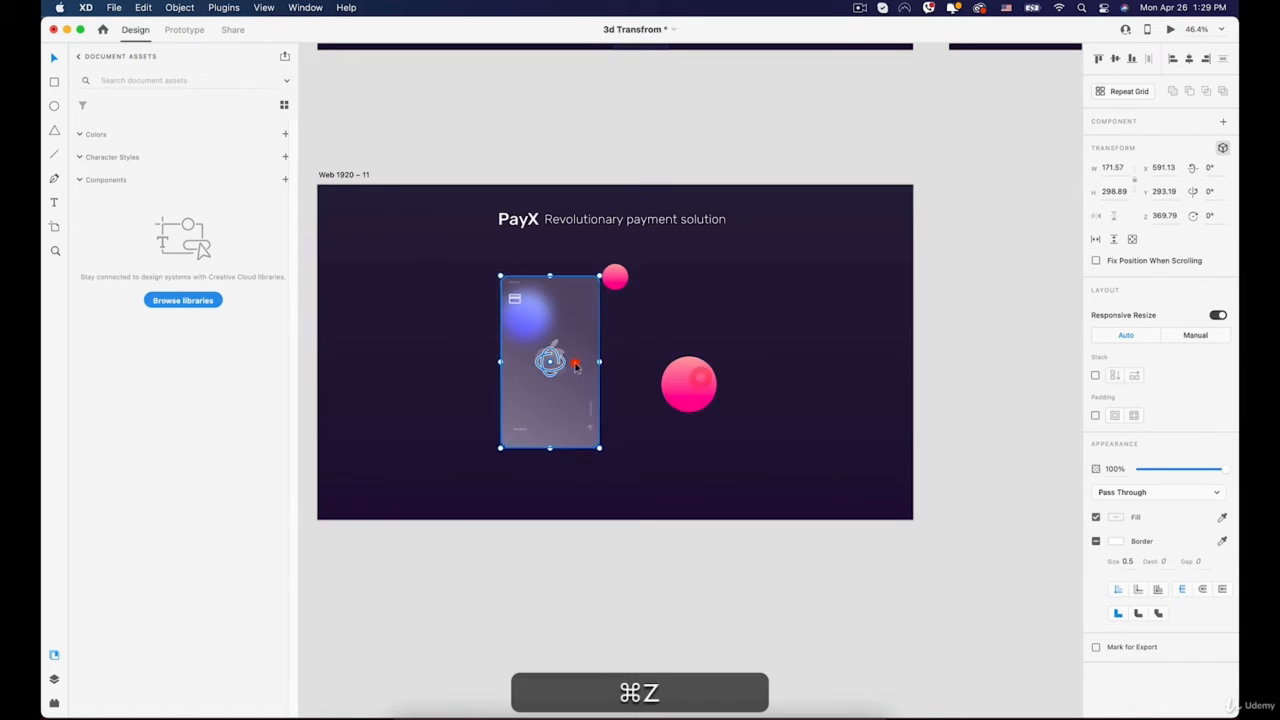
pyautogui.moveTo(589, 314); pyautogui.dragTo(620, 367)
pyautogui.moveTo(640, 320); pyautogui.dragTo(633, 323)
# Bring the large pink circle and the blue circle forward in 3D space, the blue one to about Z 276, on opposite sides of the card
pyautogui.click(704, 373)
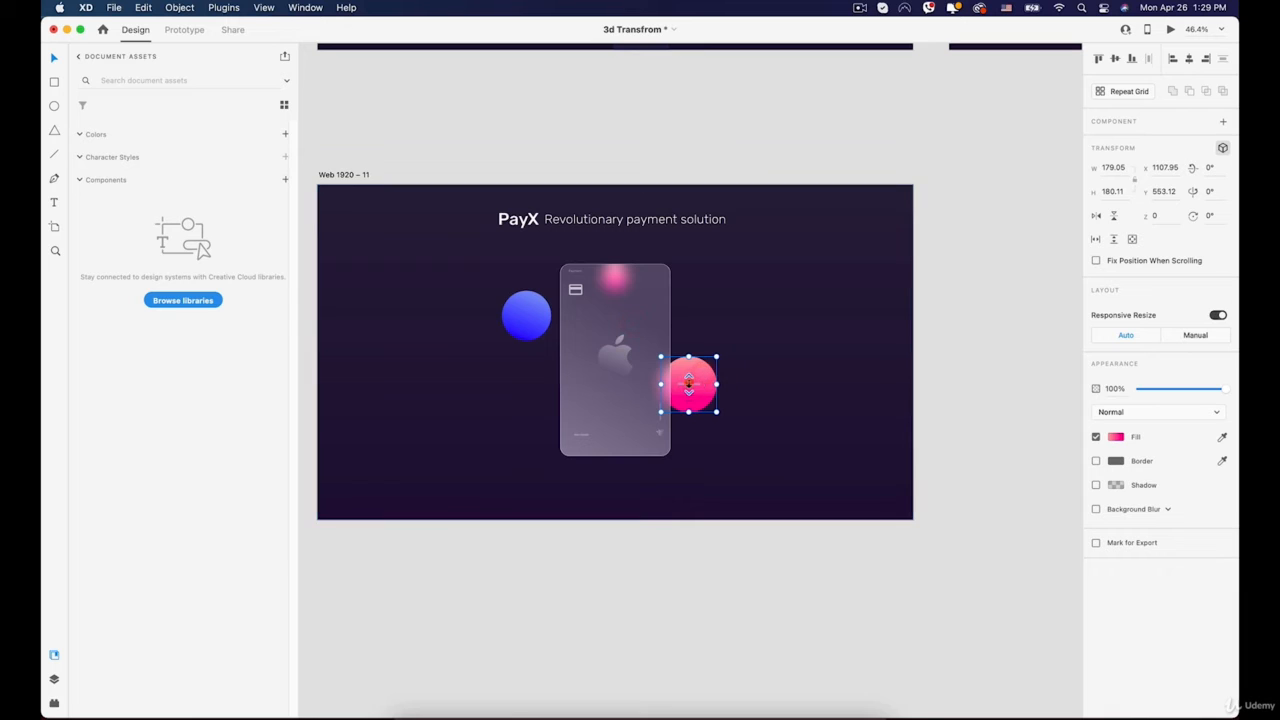
pyautogui.moveTo(688, 385); pyautogui.dragTo(763, 385)
pyautogui.click(527, 318)
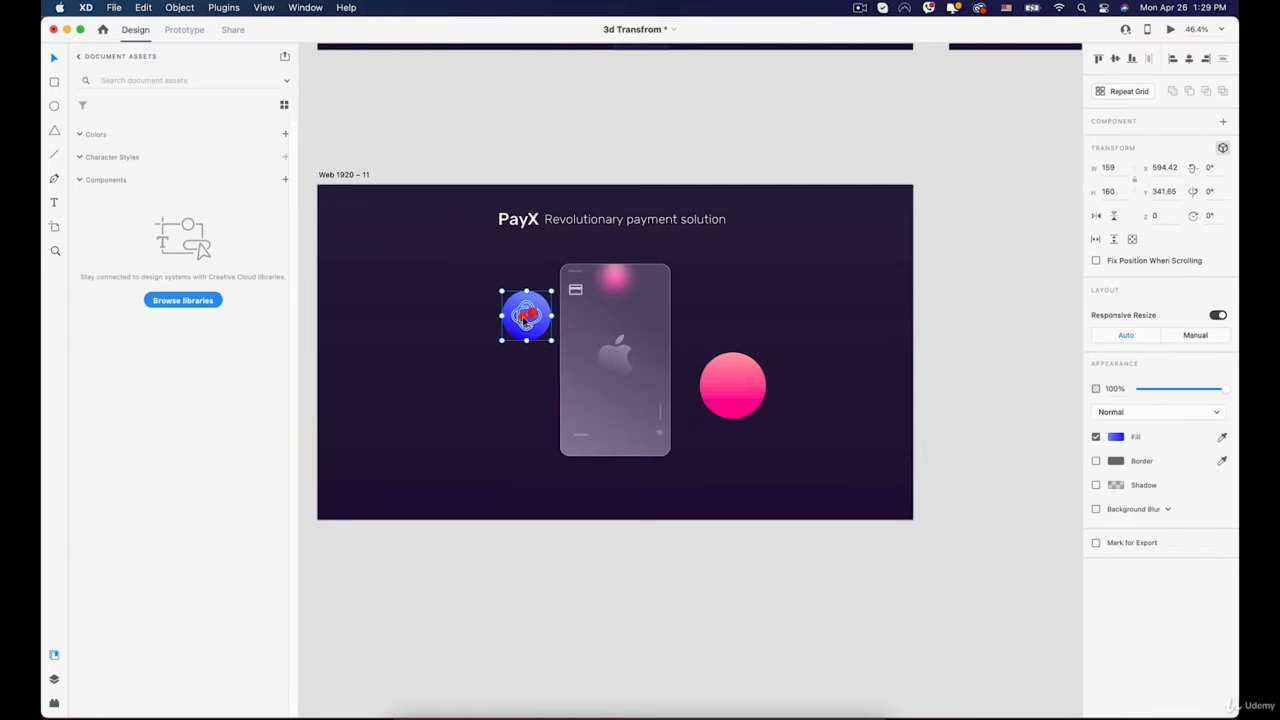
pyautogui.moveTo(527, 318); pyautogui.dragTo(480, 395)
pyautogui.press('super+z')
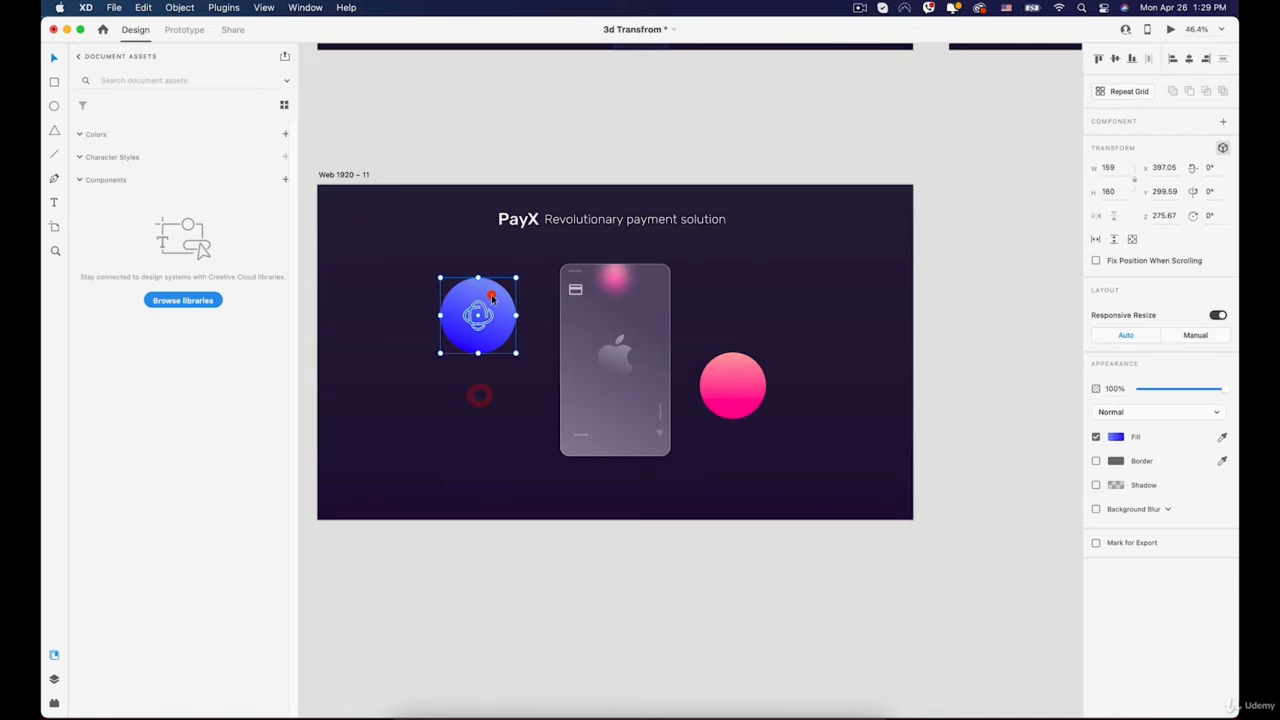
# Rearrange Web 1920 – 11 with the blue circle at about X 380, Y 465, the card at about X 711, Y 231, and the small pink circle right of it
pyautogui.moveTo(492, 298); pyautogui.dragTo(575, 348)
pyautogui.moveTo(623, 280); pyautogui.dragTo(534, 286)
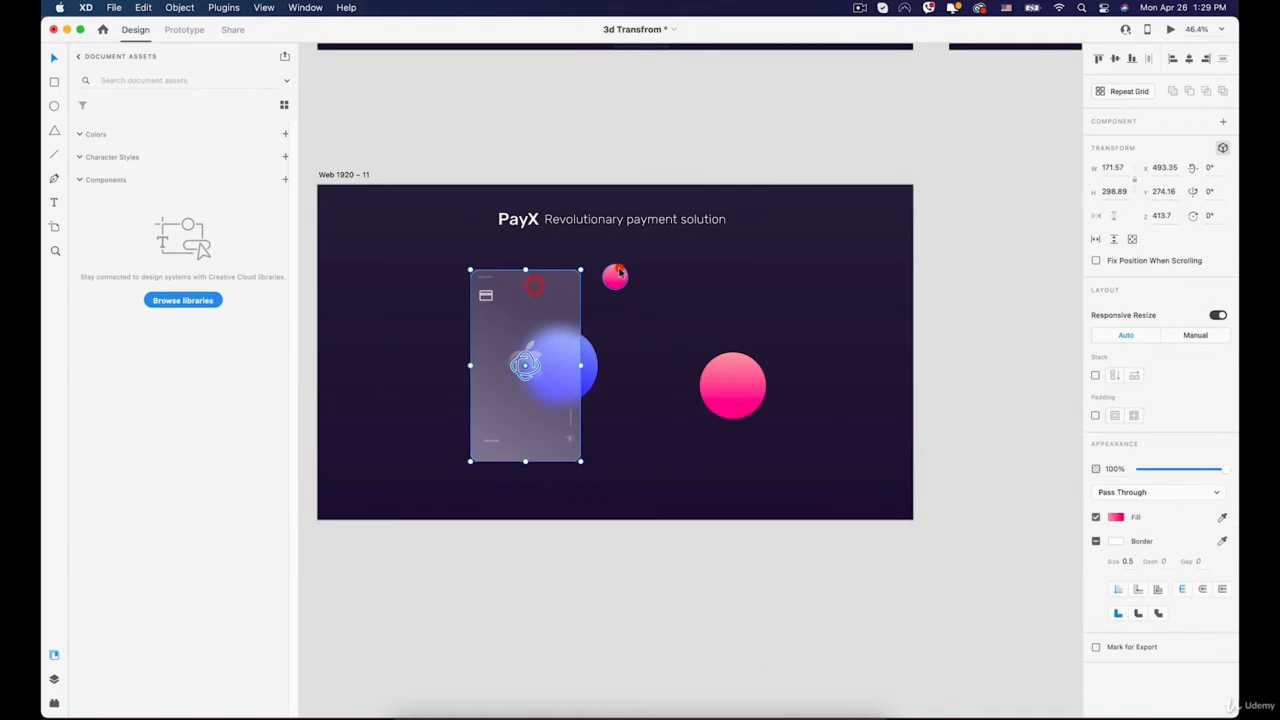
pyautogui.moveTo(619, 272); pyautogui.dragTo(680, 287)
pyautogui.moveTo(547, 319); pyautogui.dragTo(671, 306)
pyautogui.moveTo(555, 364); pyautogui.dragTo(470, 364)
pyautogui.moveTo(672, 364); pyautogui.dragTo(616, 363)
# Duplicate the Web 1920 – 11 artboard and place the copy to its right
pyautogui.scroll(-3, 697, 382)
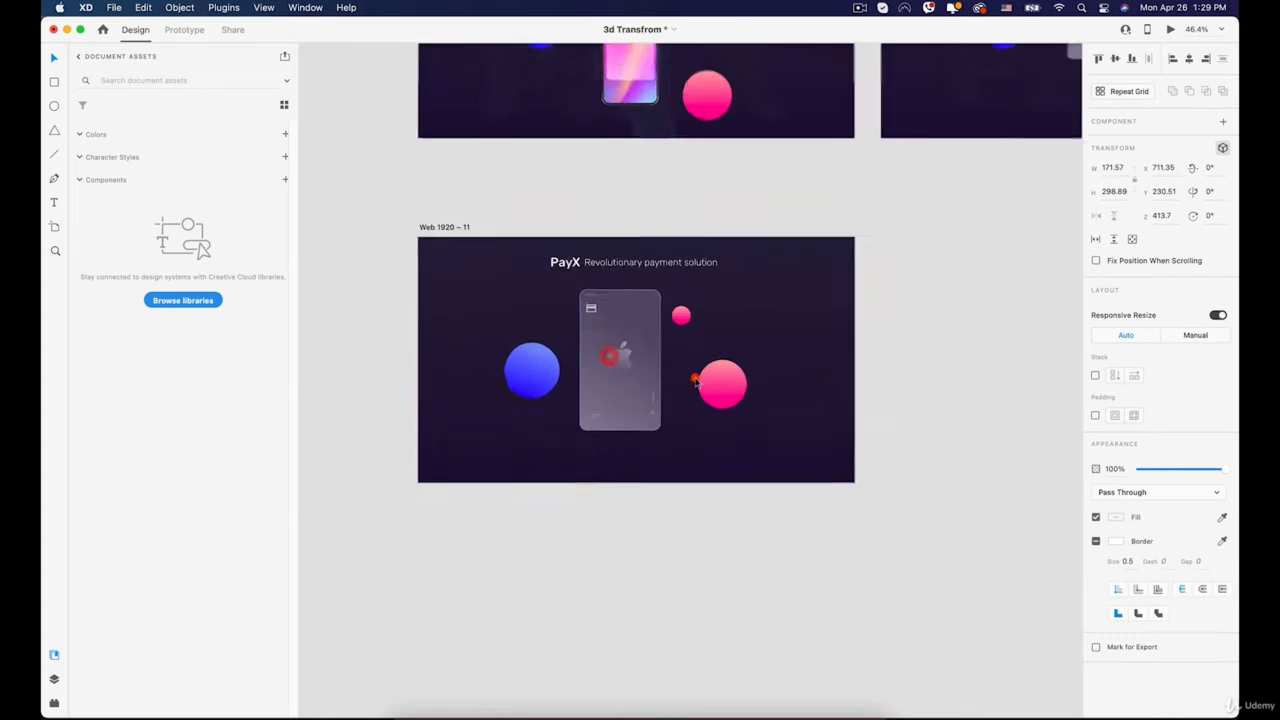
pyautogui.scroll(-2, 697, 382)
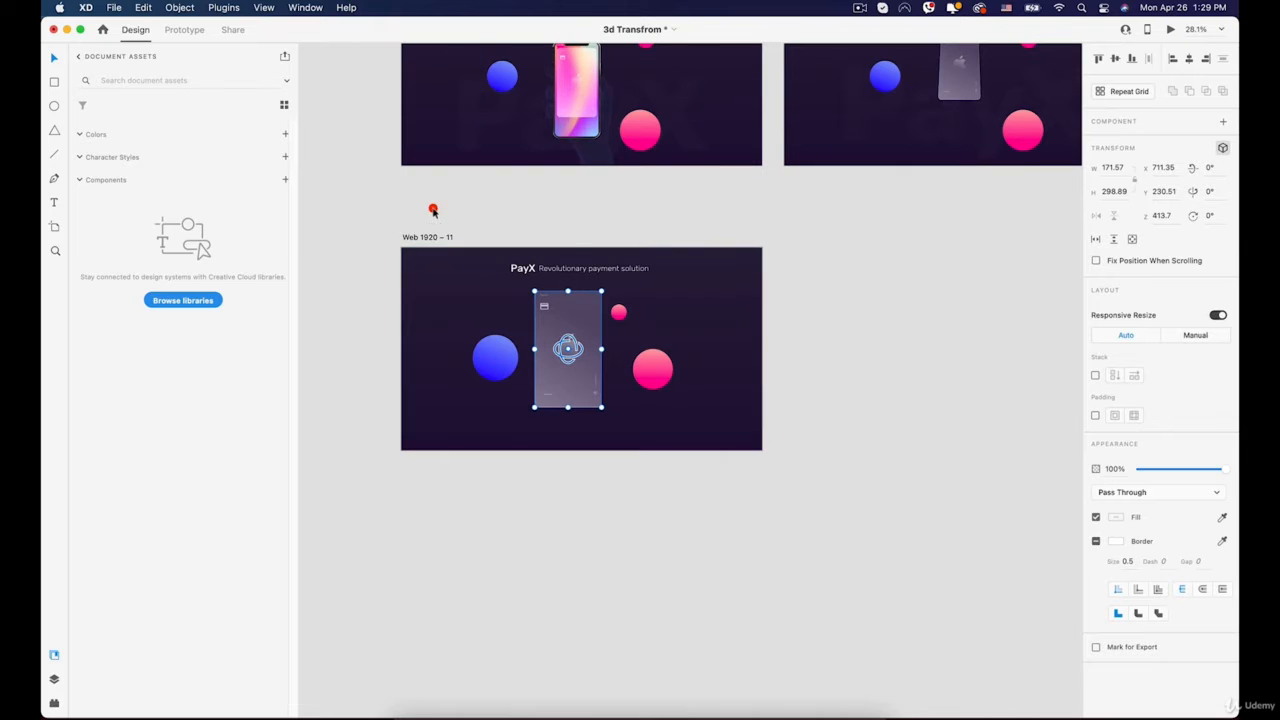
pyautogui.click(419, 237)
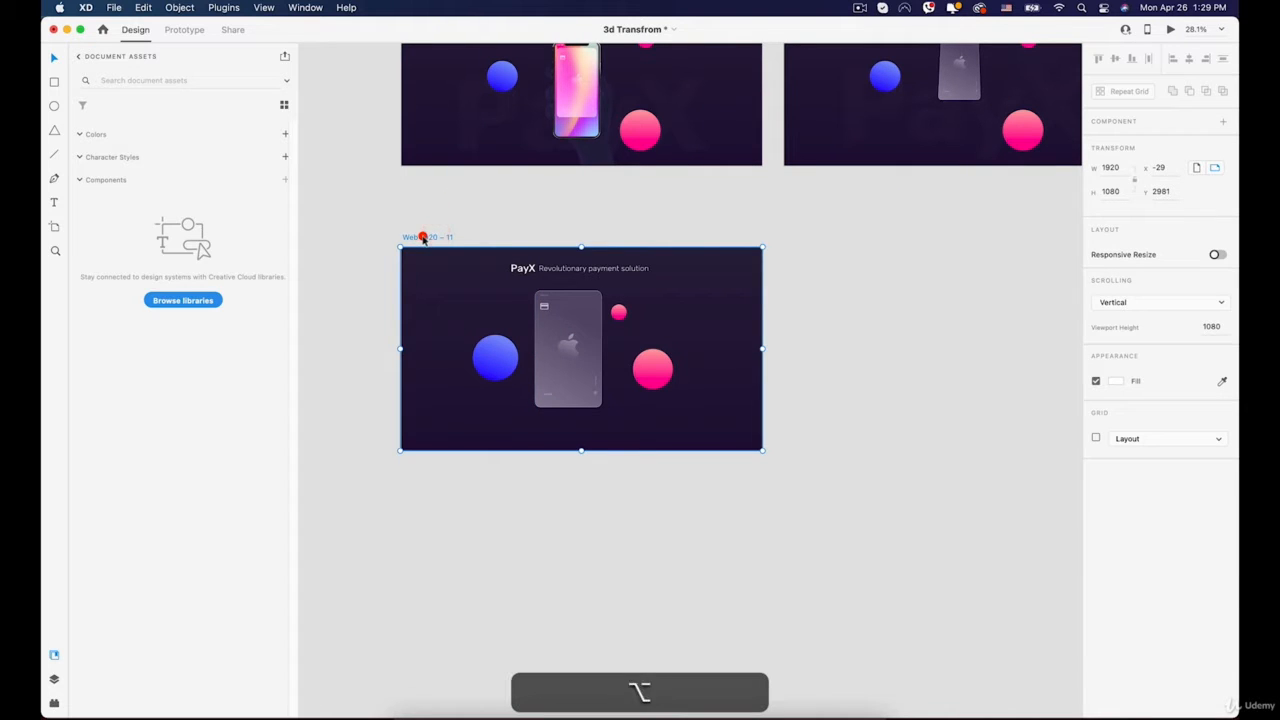
pyautogui.moveTo(422, 237); pyautogui.dragTo(819, 250)
pyautogui.hscroll(5, 789, 289)
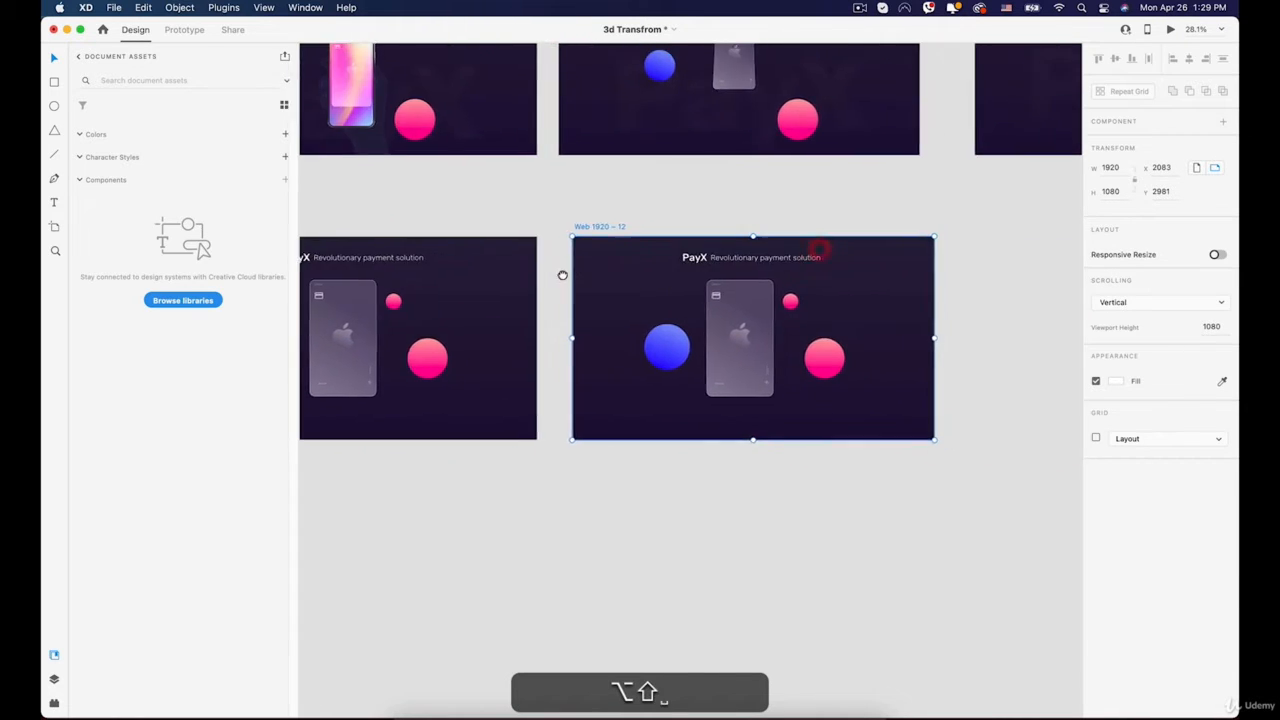
# On Web 1920 – 12, move the card to about X 1094, Y 183 with a -5° Y rotation, and the blue circle to about X 1272, Y 183
pyautogui.click(735, 318)
pyautogui.press('space')
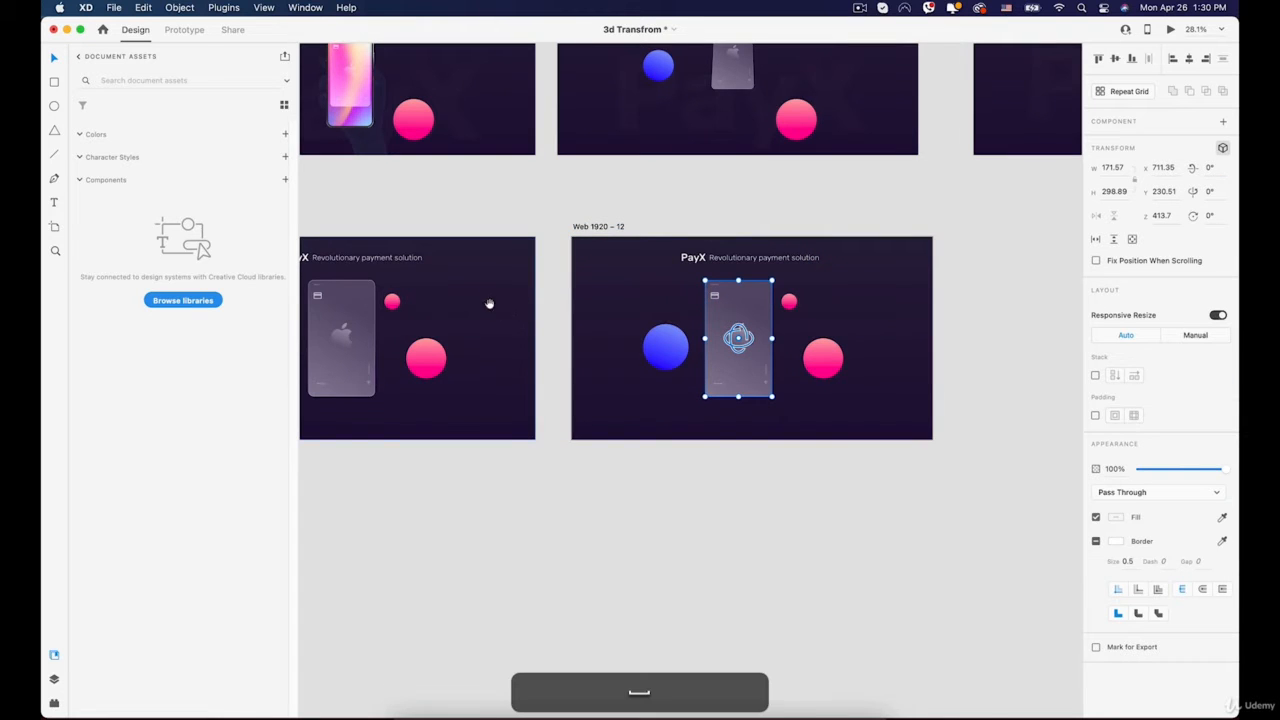
pyautogui.moveTo(489, 305); pyautogui.dragTo(603, 257)
pyautogui.moveTo(871, 271)
pyautogui.mouseDown()
pyautogui.moveTo(930, 272)
pyautogui.moveTo(924, 285)
pyautogui.moveTo(871, 280)
pyautogui.mouseUp()
pyautogui.click(780, 299)
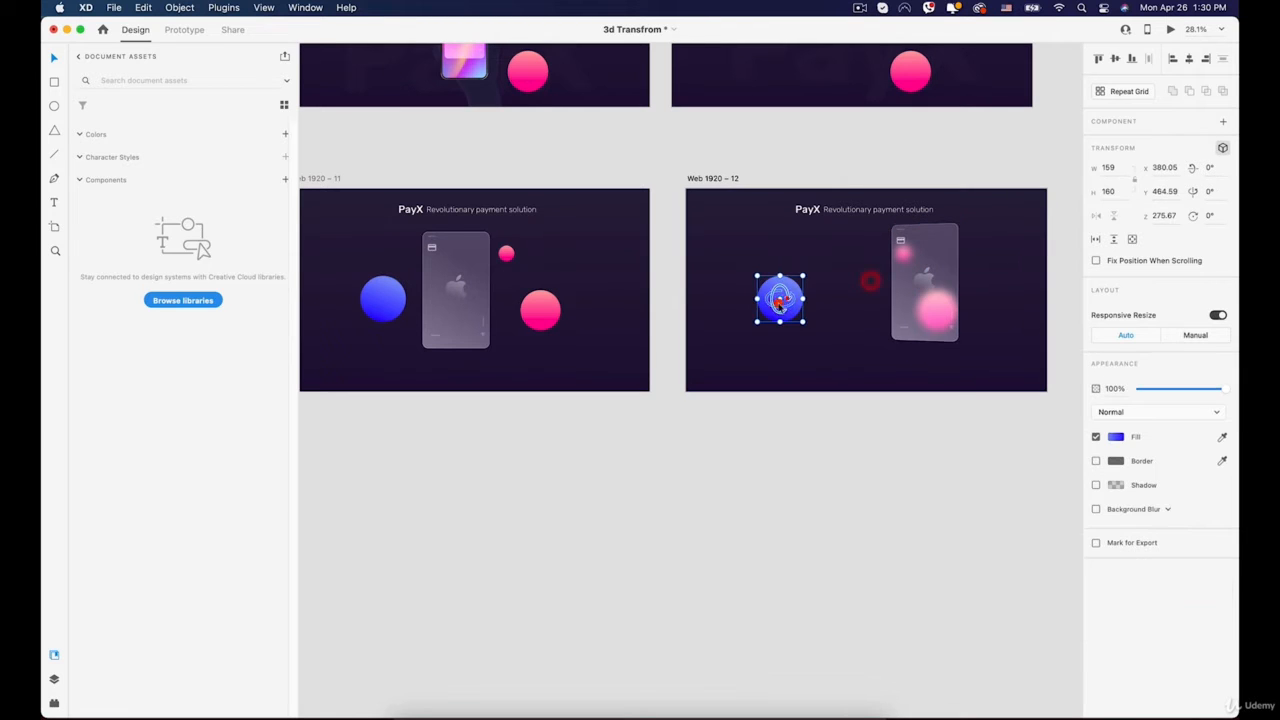
pyautogui.moveTo(793, 290)
pyautogui.mouseDown()
pyautogui.moveTo(947, 257)
pyautogui.moveTo(960, 237)
pyautogui.moveTo(777, 272)
pyautogui.mouseUp()
# Link the glass card on Web 1920 – 11 to Web 1920 – 12 with a Tap-triggered Auto-Animate interaction in Prototype mode
pyautogui.press('space')
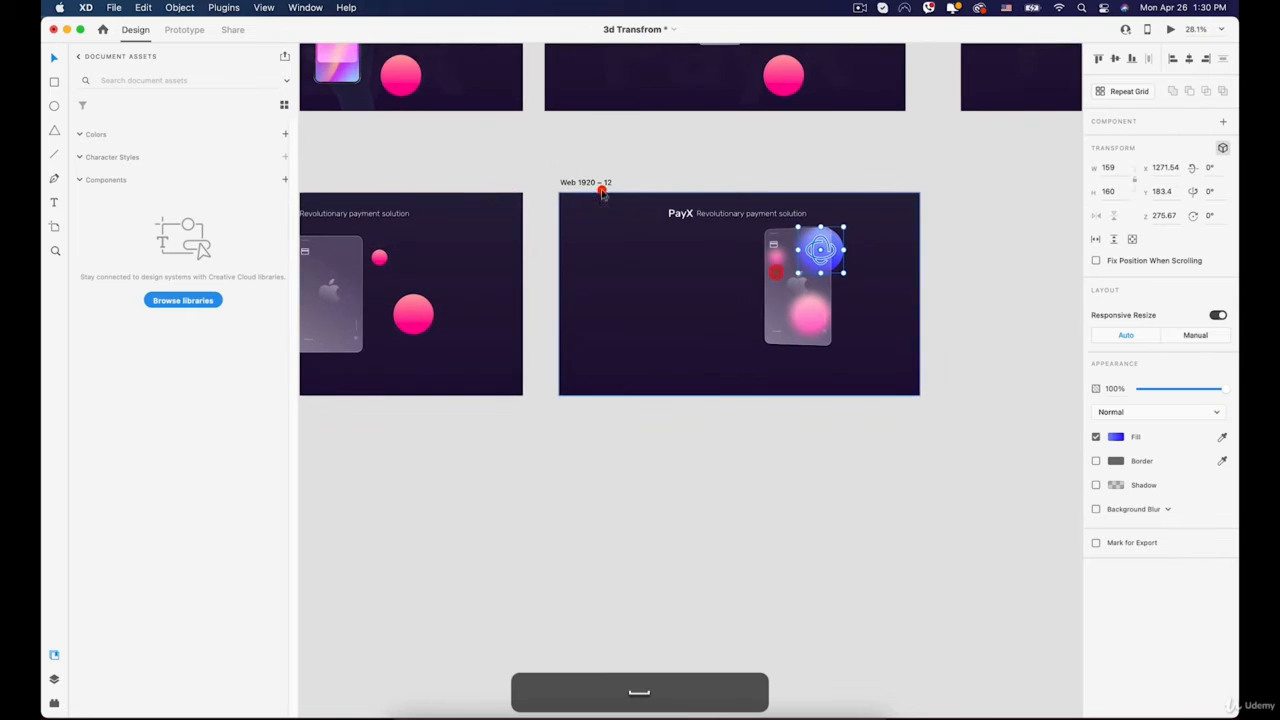
pyautogui.scroll(1, 600, 191)
pyautogui.scroll(-3, 477, 183)
pyautogui.press('space')
pyautogui.moveTo(452, 171); pyautogui.dragTo(520, 175)
pyautogui.click(318, 184)
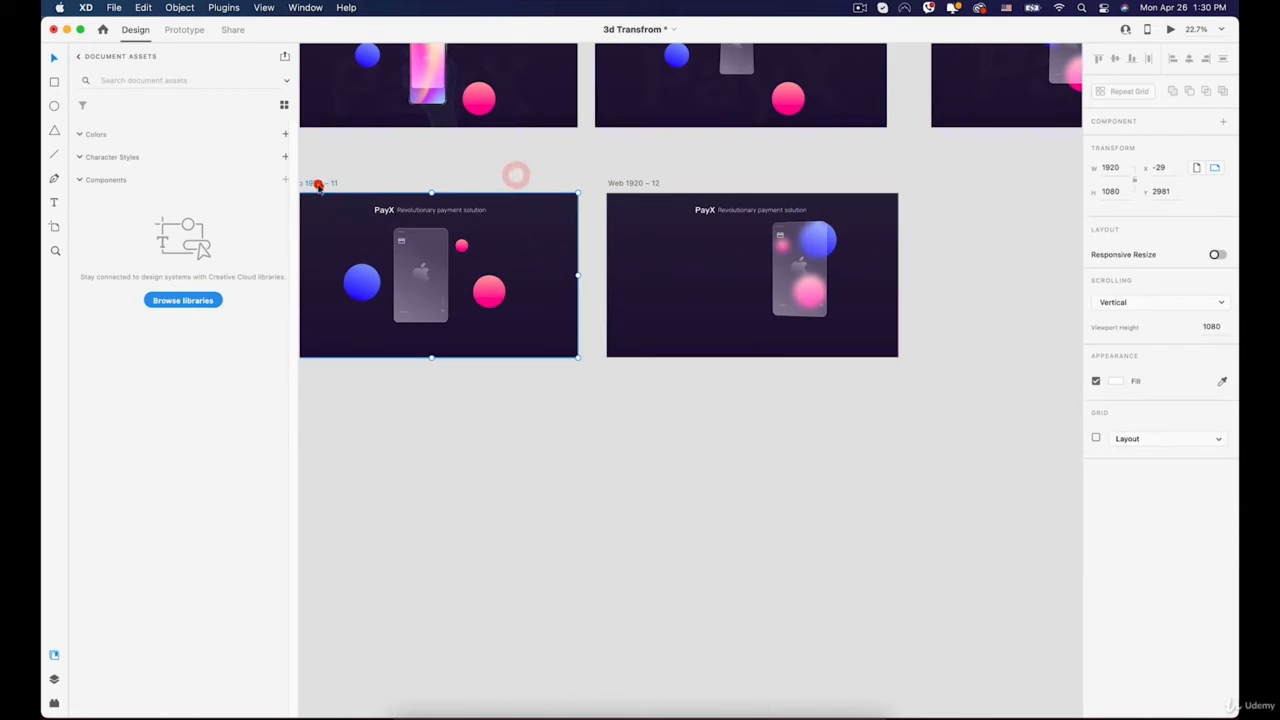
pyautogui.click(190, 30)
pyautogui.click(527, 279)
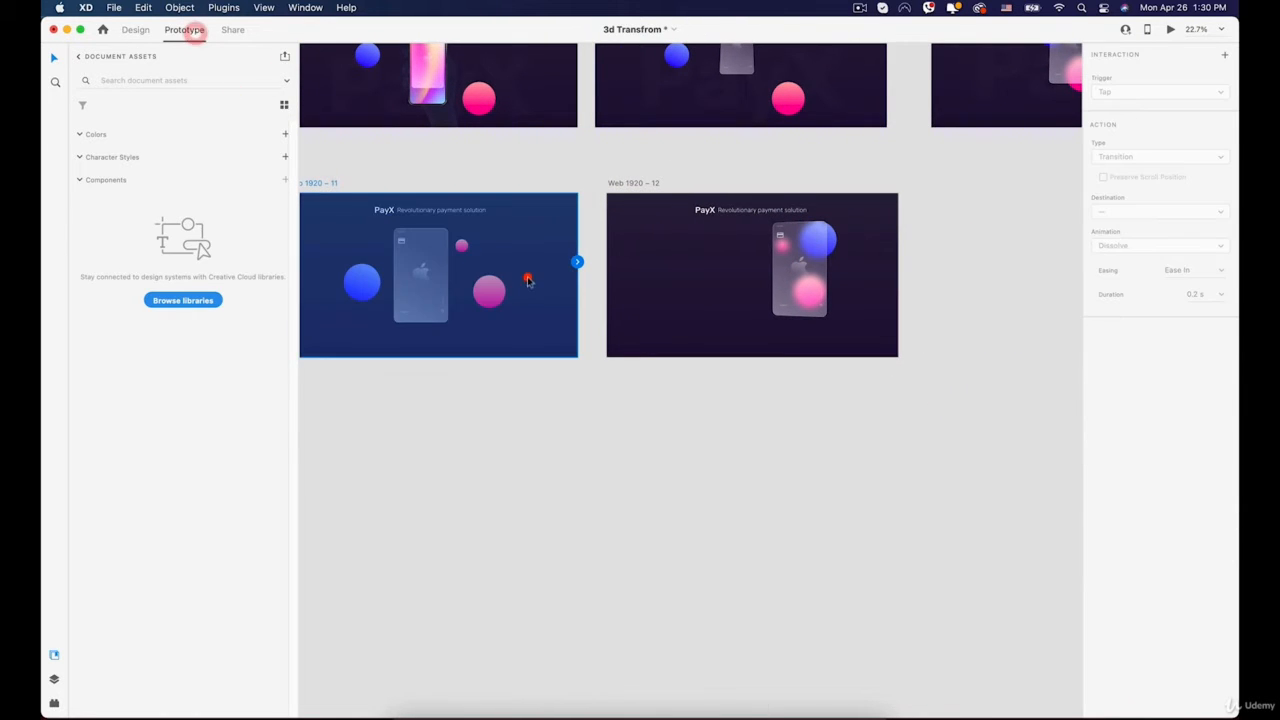
pyautogui.click(417, 245)
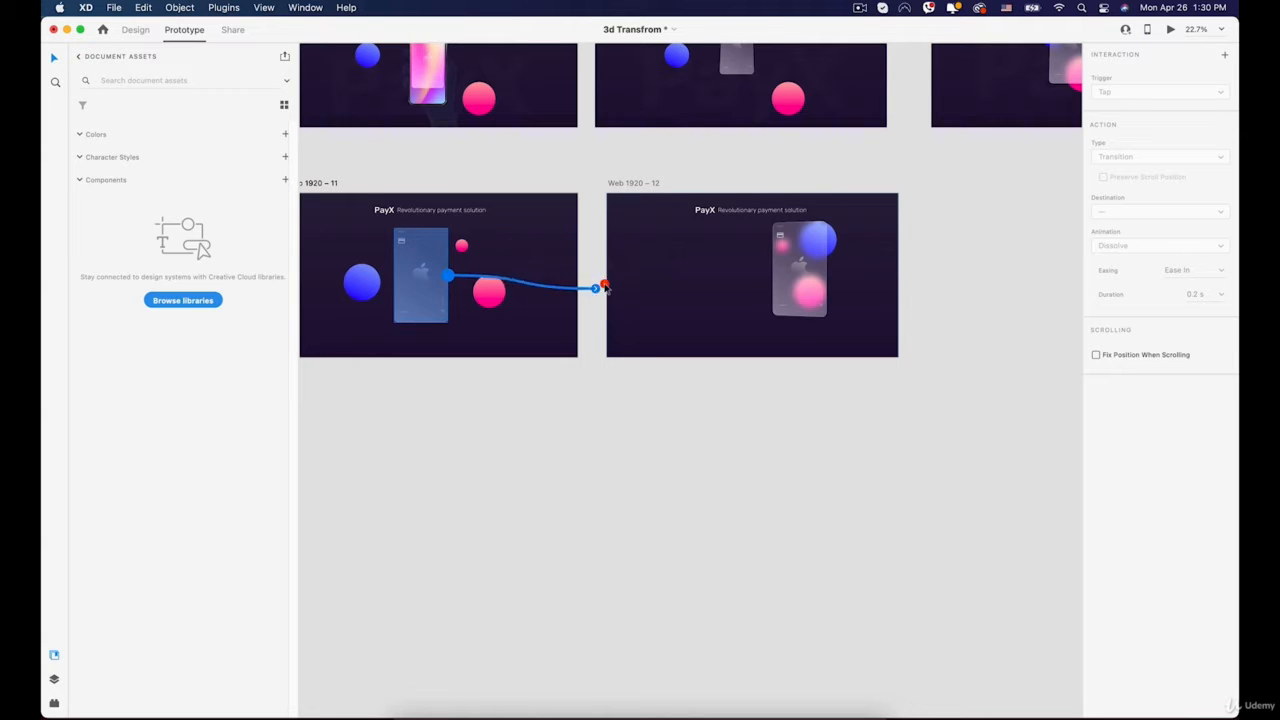
pyautogui.moveTo(605, 287); pyautogui.dragTo(612, 274)
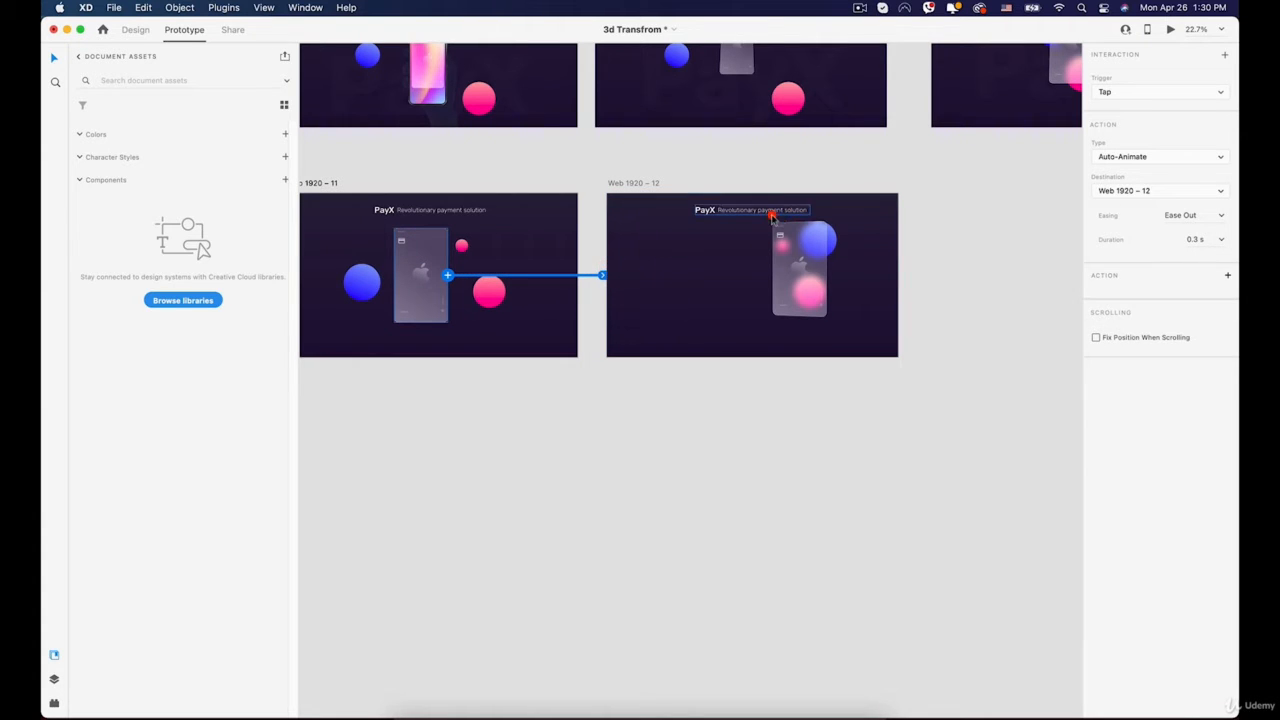
# Preview the card's Auto-Animate transition to Web 1920 – 12 twice, closing the preview after each run
pyautogui.click(1170, 31)
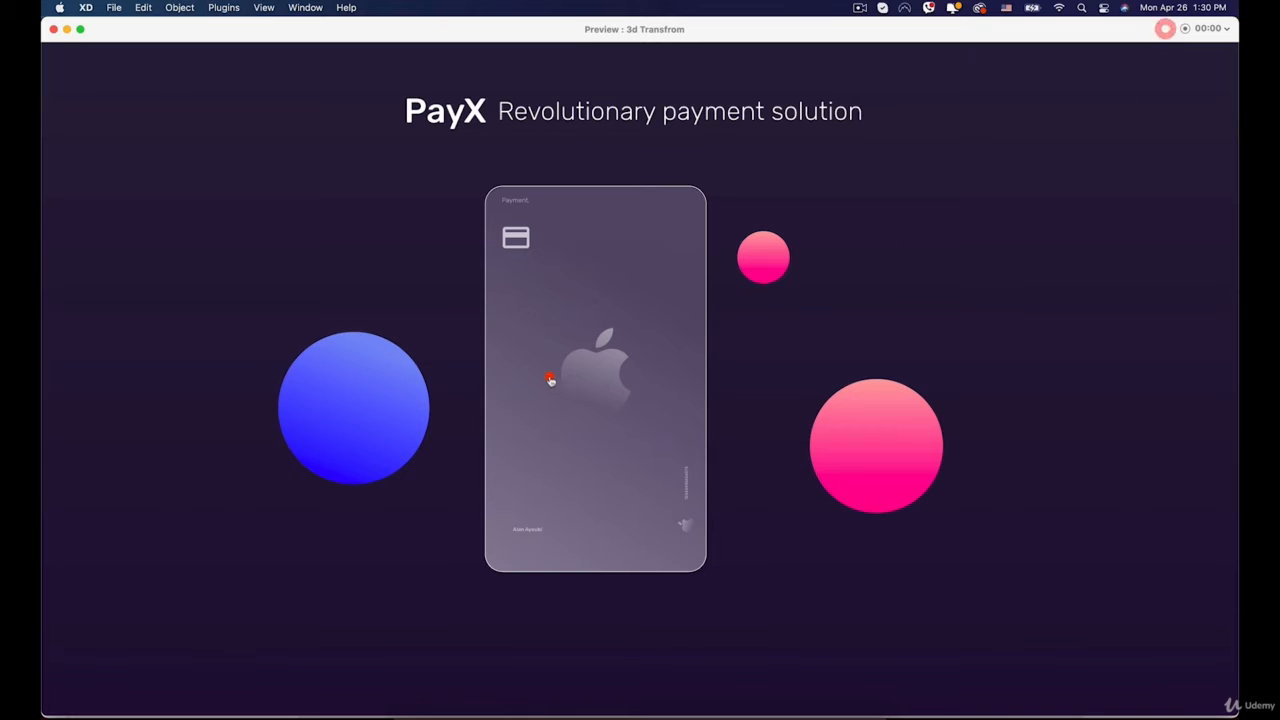
pyautogui.click(550, 380)
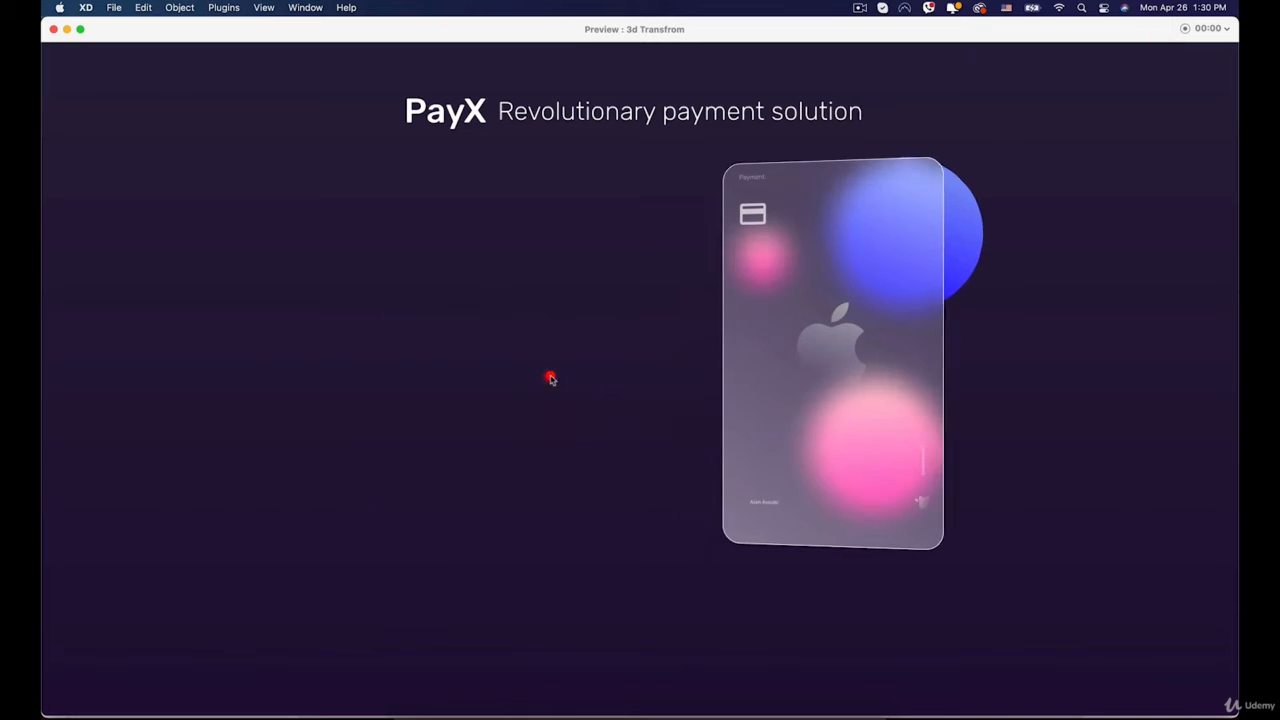
pyautogui.click(55, 30)
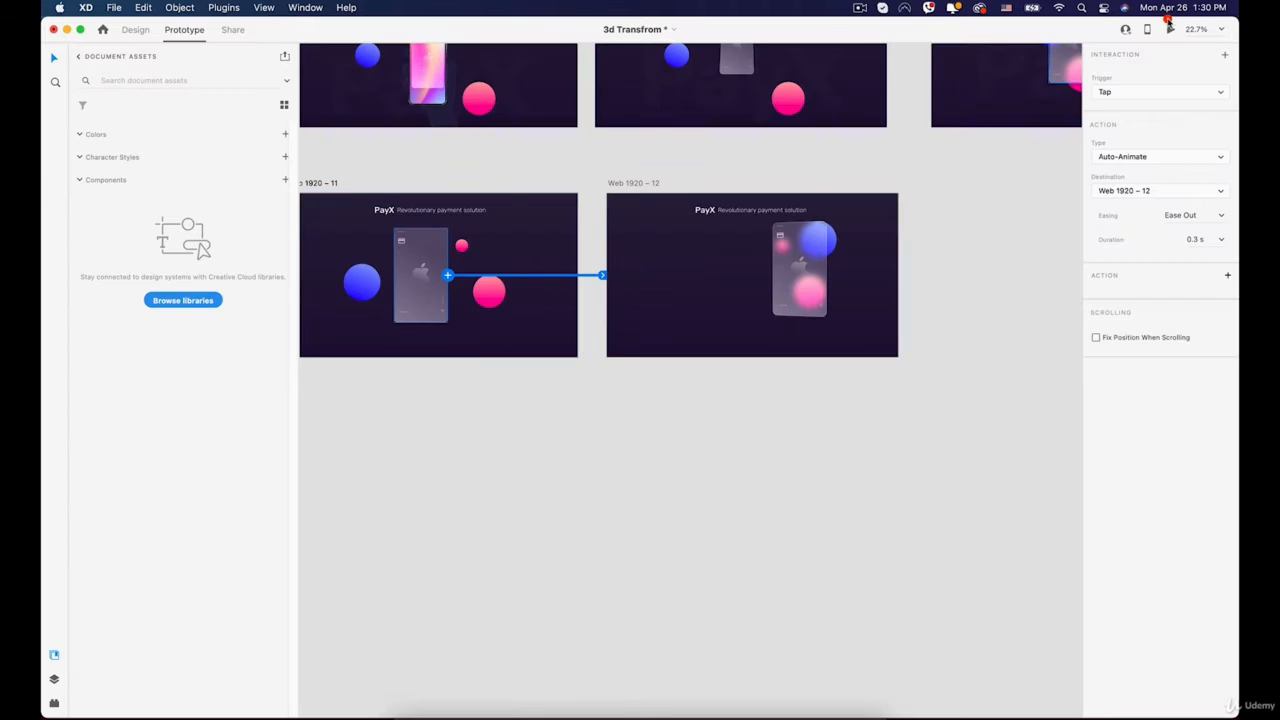
pyautogui.click(1170, 29)
pyautogui.click(565, 360)
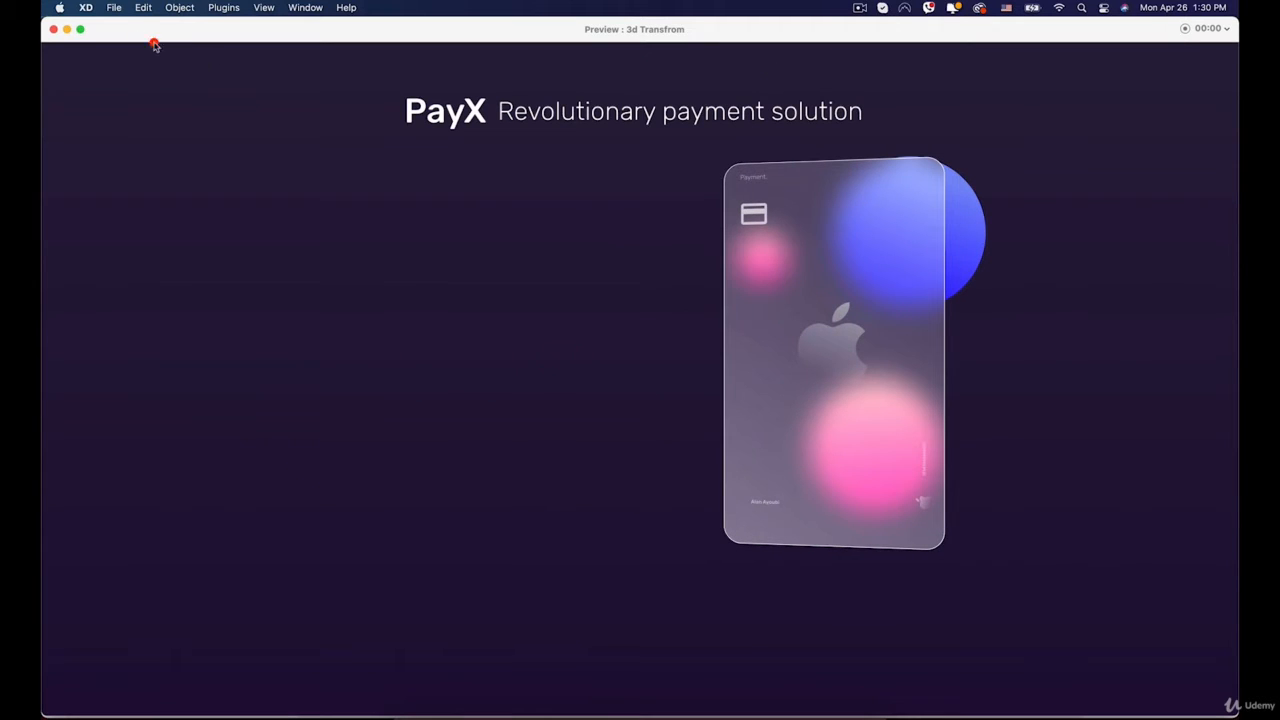
pyautogui.click(51, 30)
# Return to Design mode and rotate the glass card on Web 1920 – 12 around its Y axis to about -213°
pyautogui.click(795, 278)
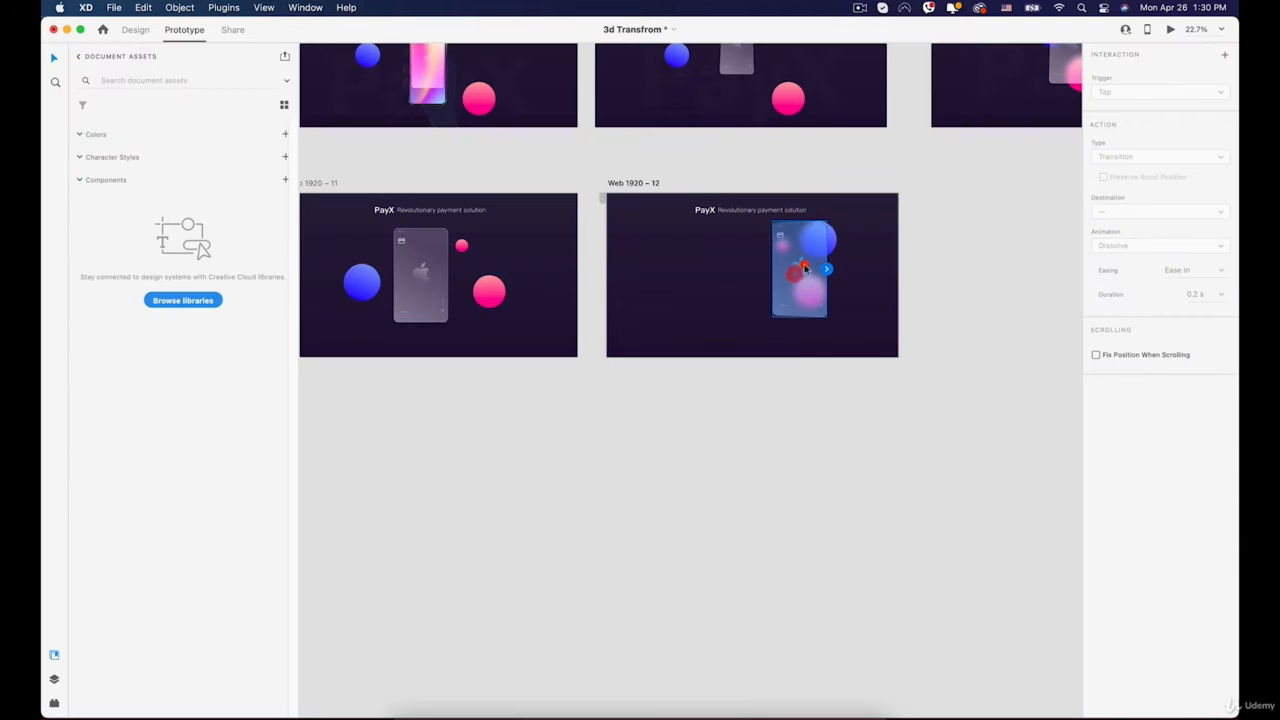
pyautogui.click(145, 29)
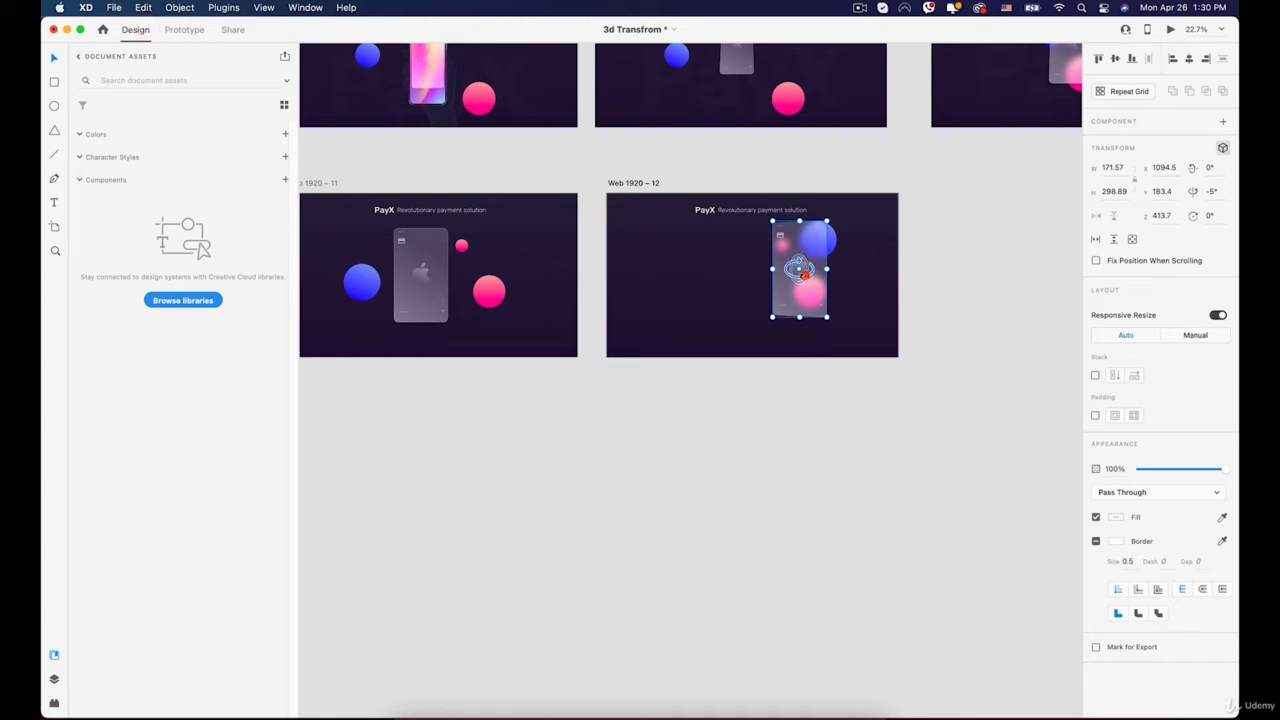
pyautogui.moveTo(804, 275); pyautogui.dragTo(780, 270)
# Preview the transition with the flipped card, go back to replay it, and close the preview
pyautogui.click(1172, 30)
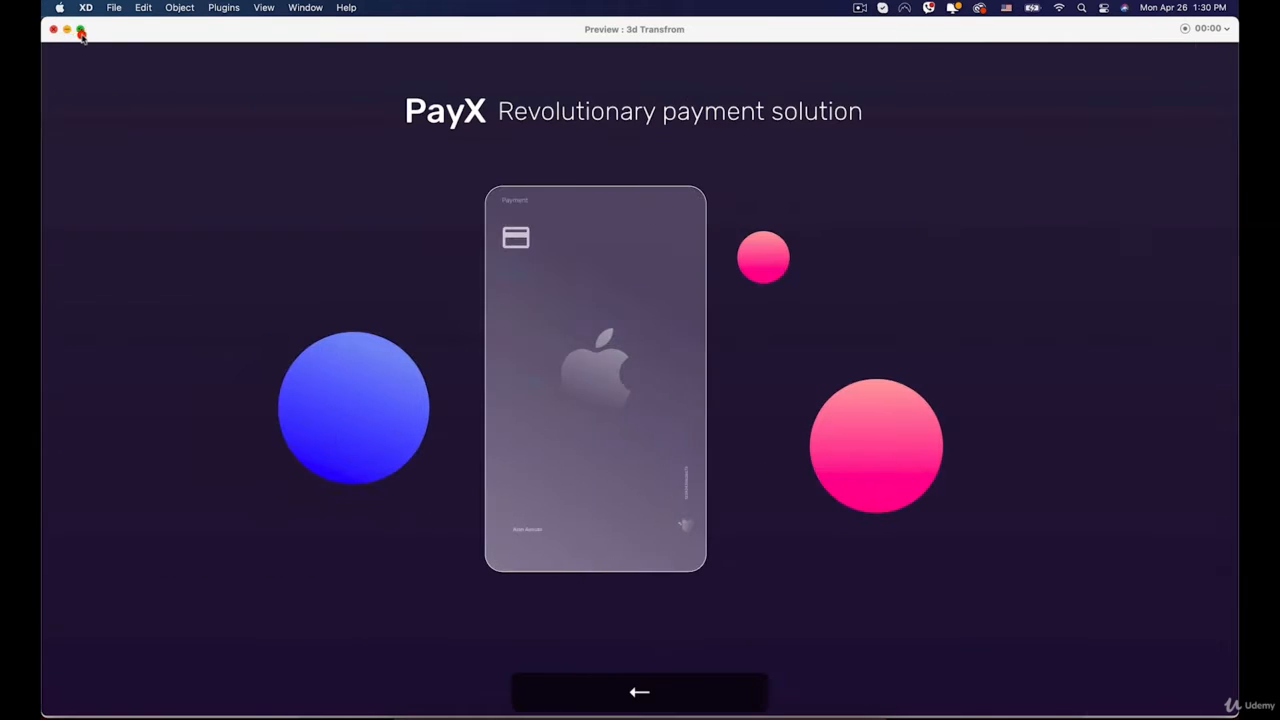
pyautogui.click(585, 320)
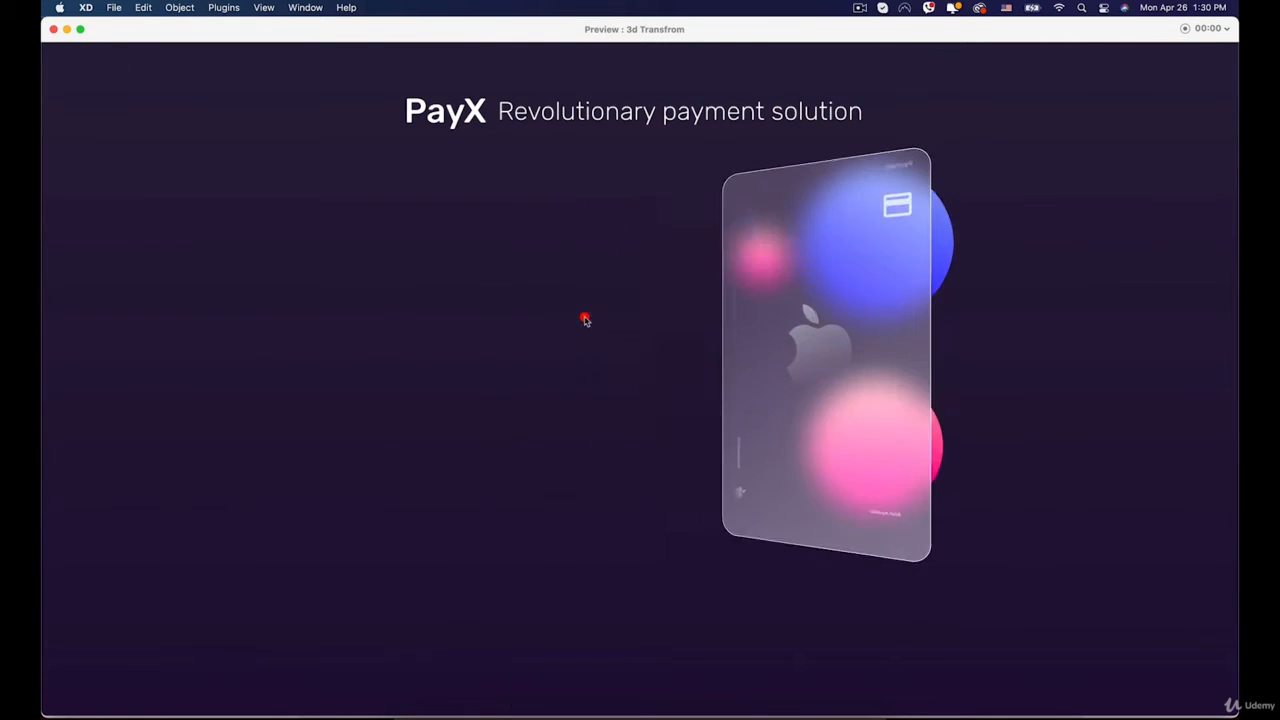
pyautogui.press('Left')
pyautogui.click(609, 360)
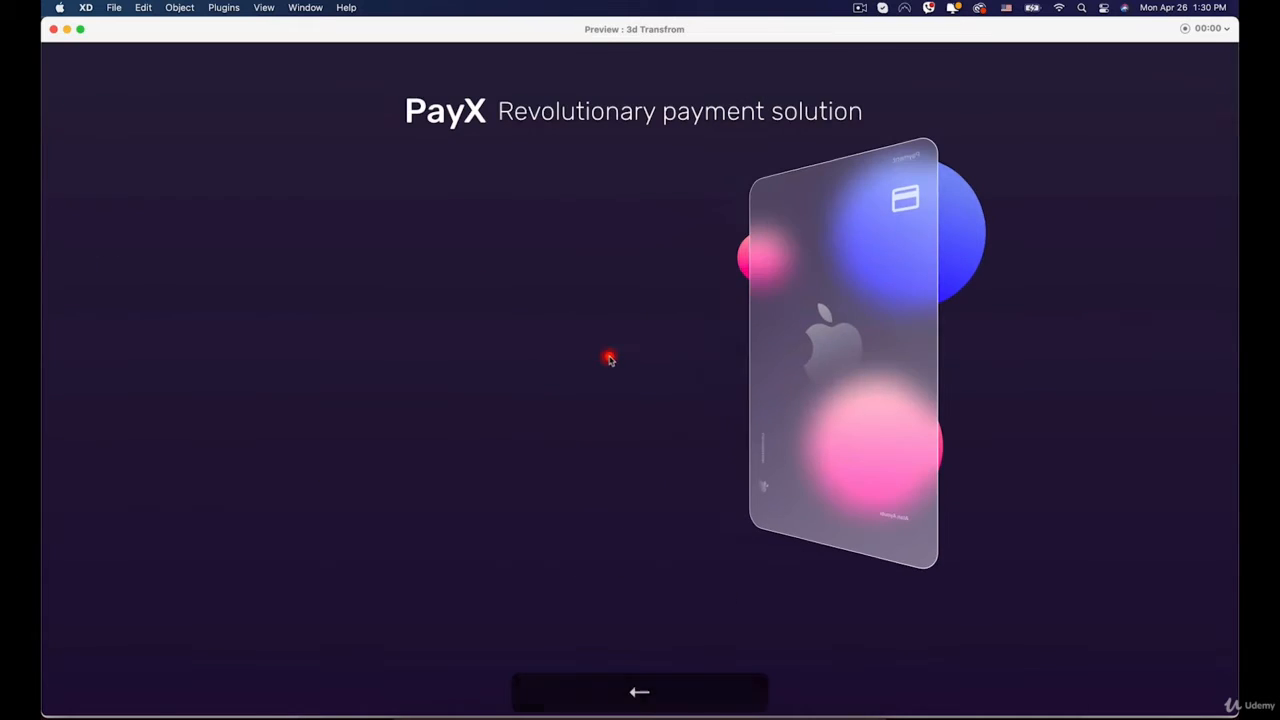
pyautogui.click(57, 31)
# Delete the Web 1920 – 12 artboard
pyautogui.press('space')
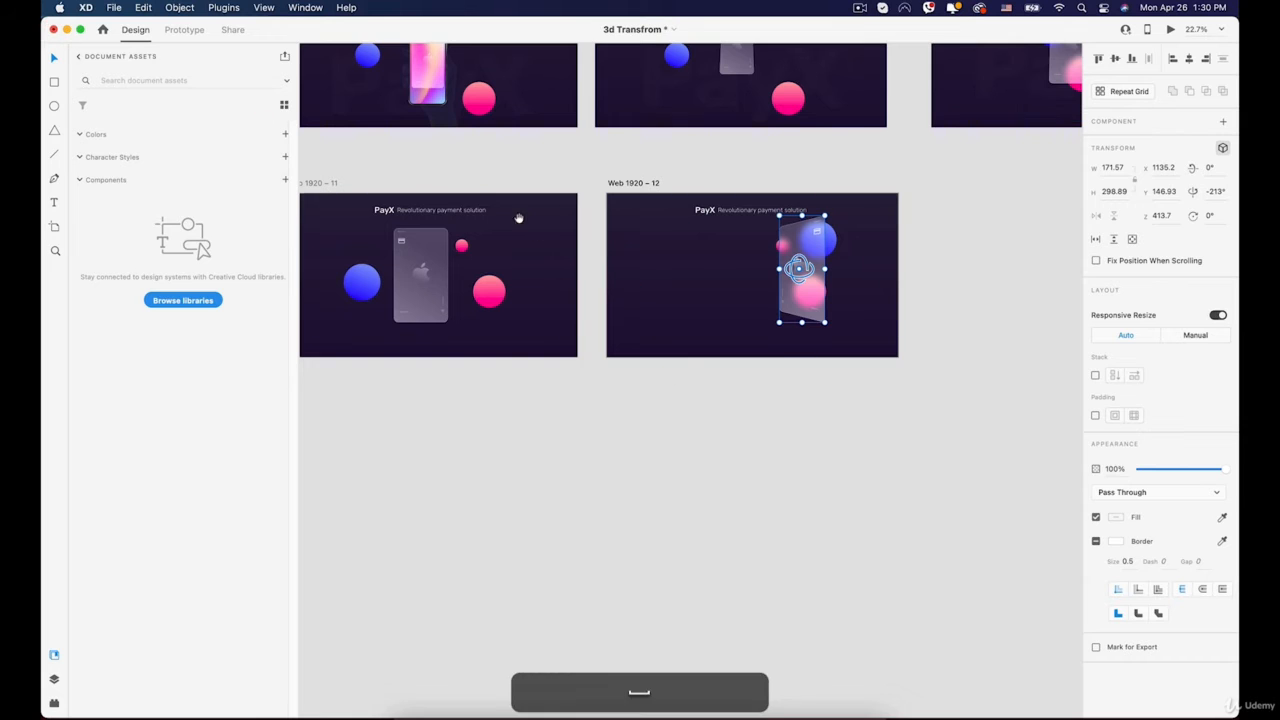
pyautogui.moveTo(642, 186); pyautogui.dragTo(690, 245)
pyautogui.click(690, 245)
pyautogui.press('BackSpace')
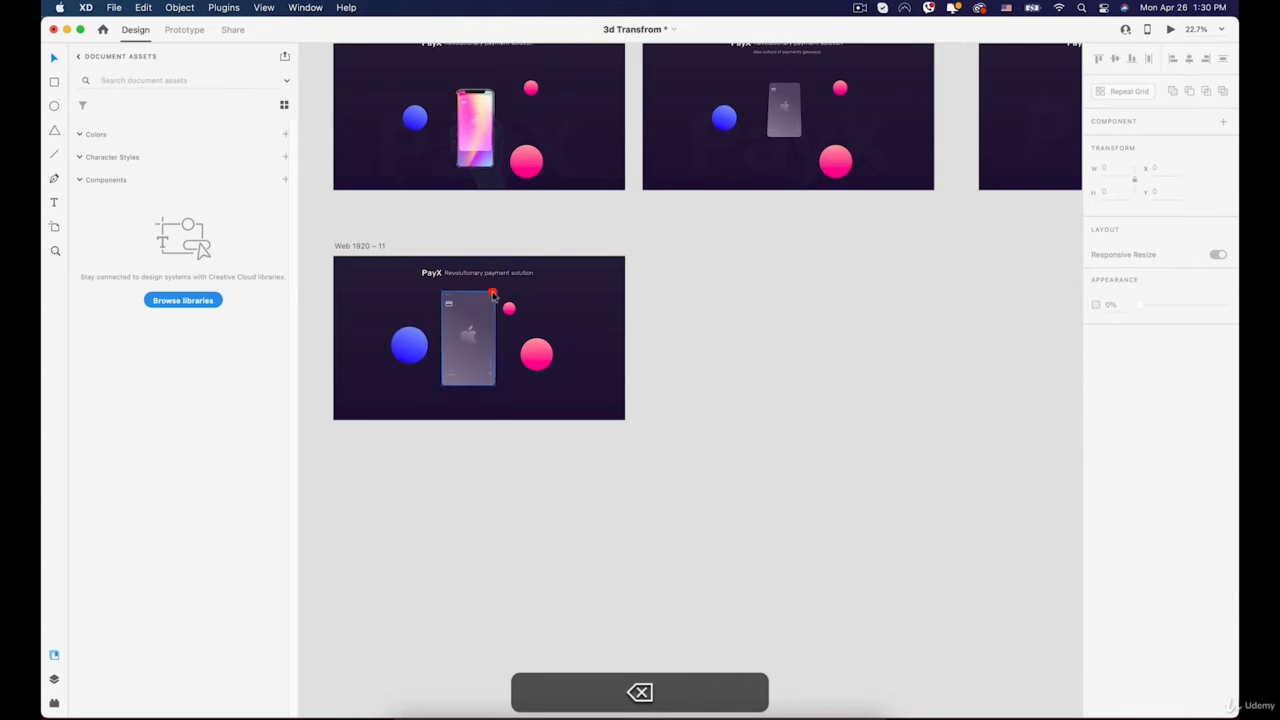
pyautogui.press('space')
pyautogui.moveTo(505, 256); pyautogui.dragTo(630, 230)
pyautogui.scroll(2, 599, 264)
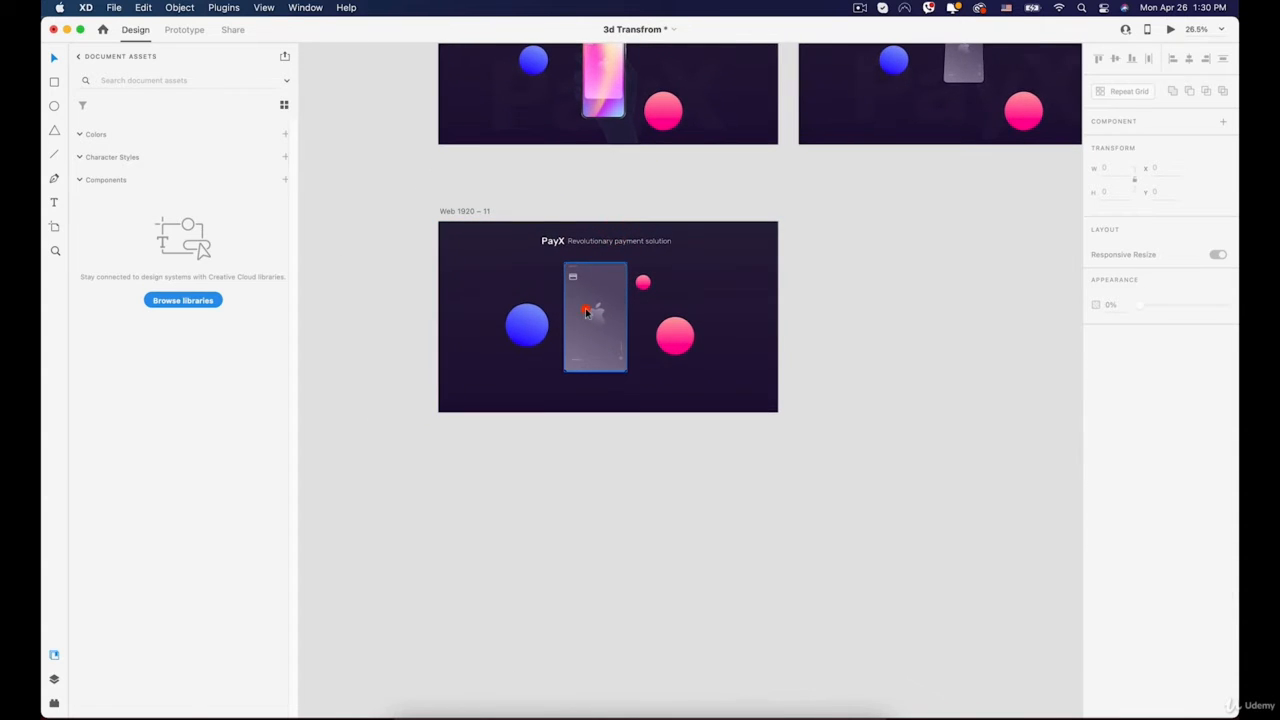
pyautogui.click(577, 252)
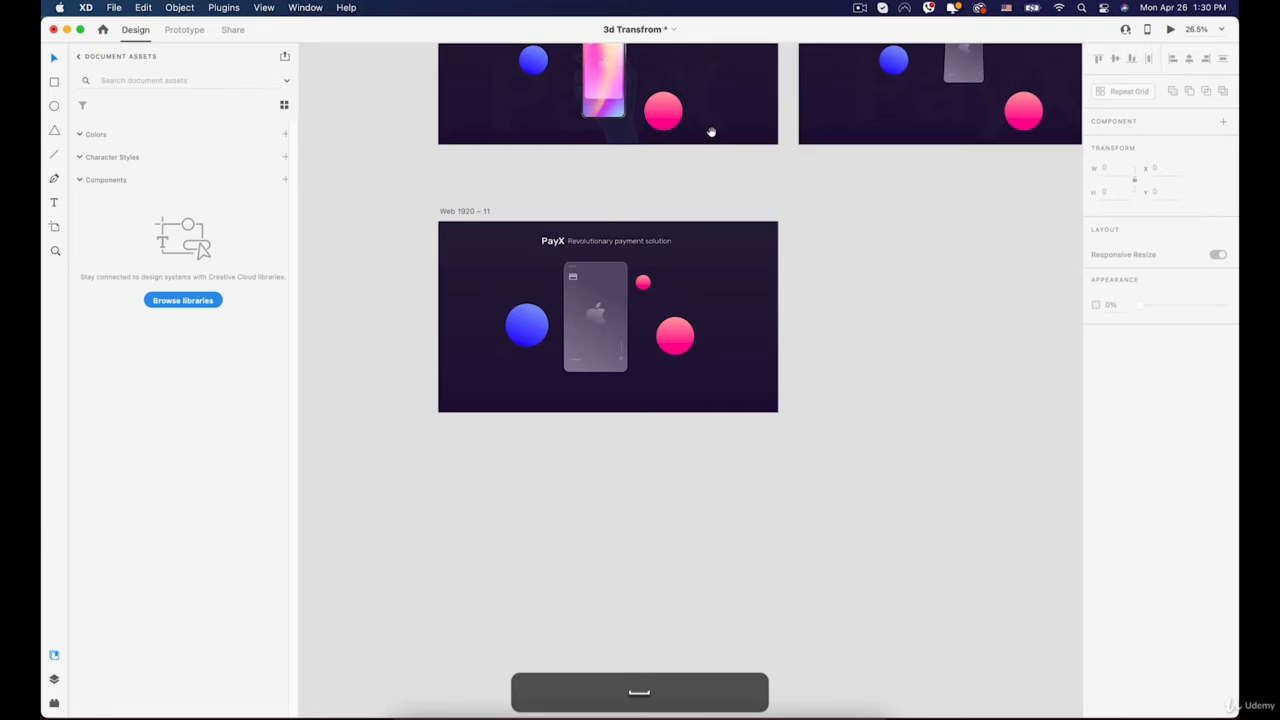
pyautogui.scroll(3, 690, 180)
pyautogui.scroll(2, 590, 222)
pyautogui.click(586, 236)
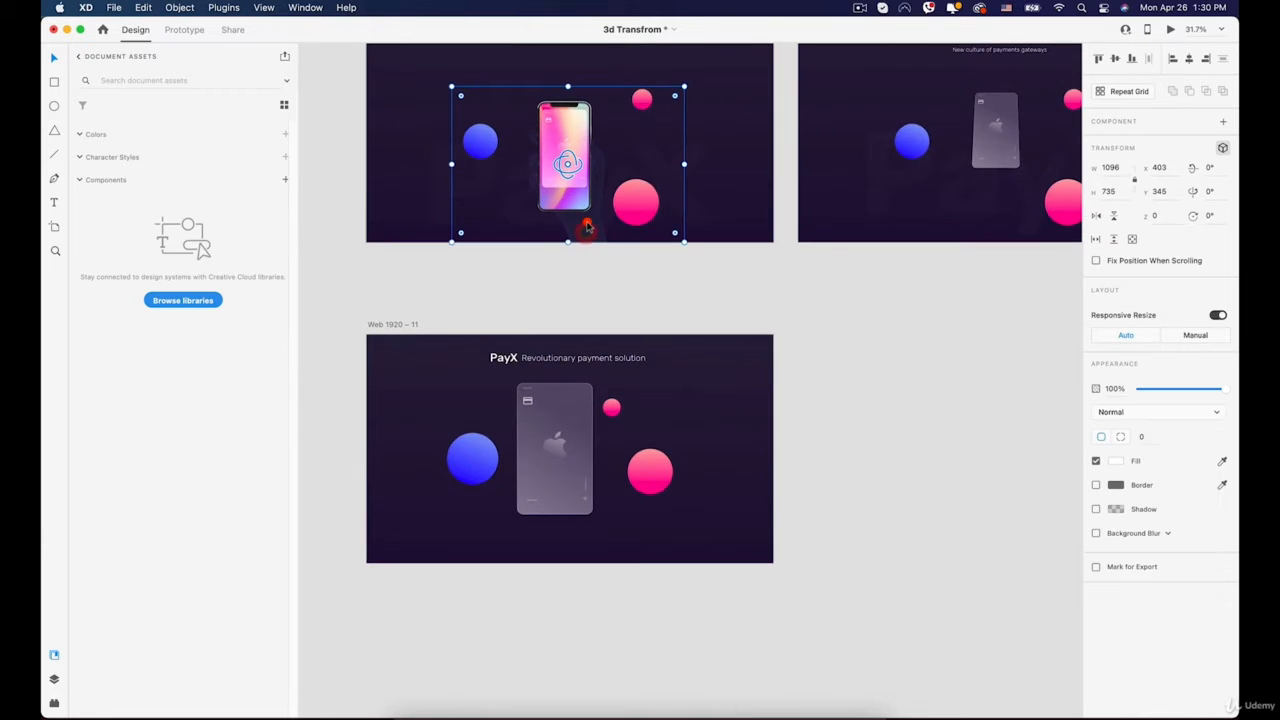
pyautogui.click(858, 7)
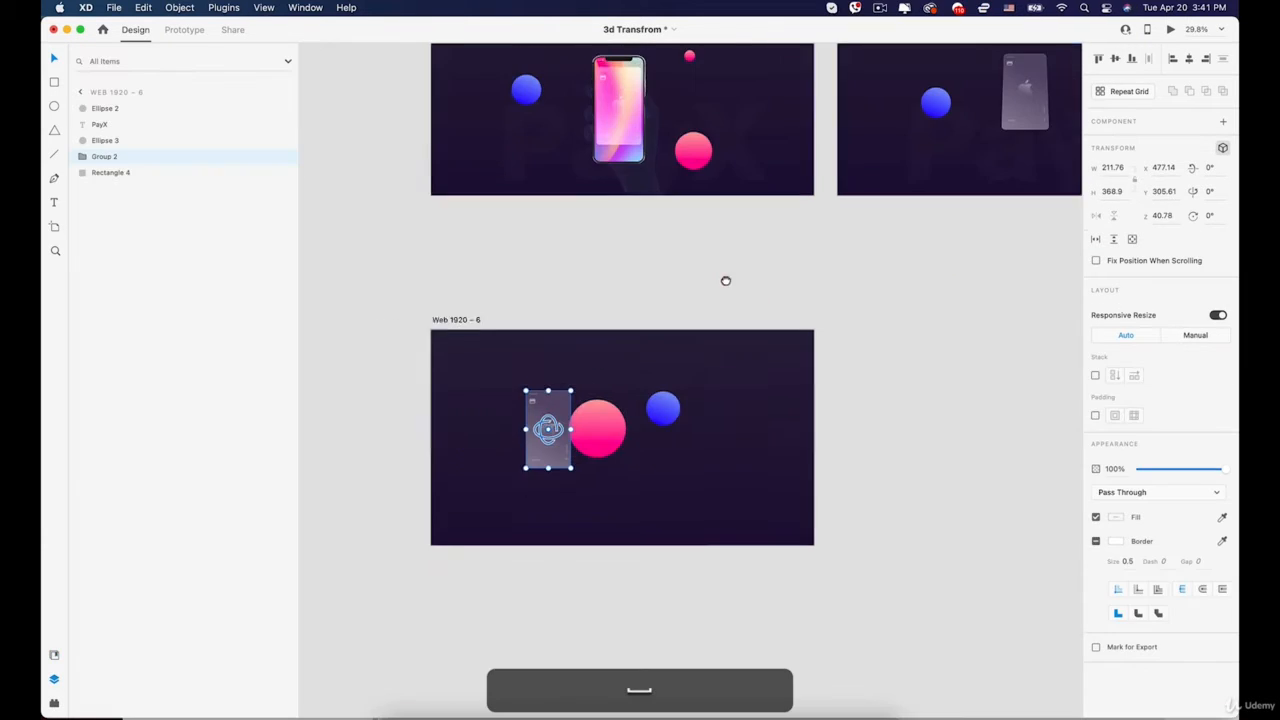
pyautogui.scroll(2, 700, 280)
pyautogui.moveTo(657, 188); pyautogui.dragTo(653, 218)
pyautogui.scroll(3, 652, 219)
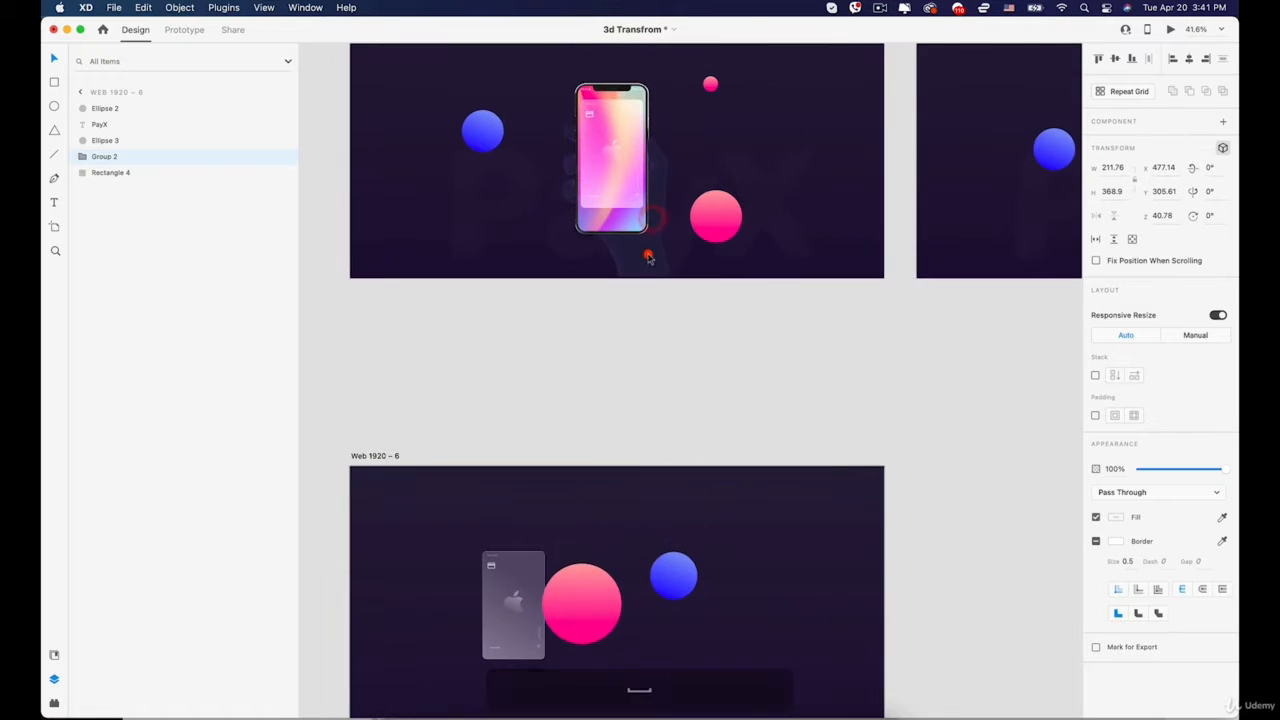
# Switch to Finder, open the Asssets folder and place 131.png on the Web 1920 – 6 artboard
pyautogui.moveTo(590, 453); pyautogui.dragTo(590, 429)
pyautogui.moveTo(350, 318); pyautogui.dragTo(357, 239)
pyautogui.moveTo(510, 184); pyautogui.dragTo(511, 282)
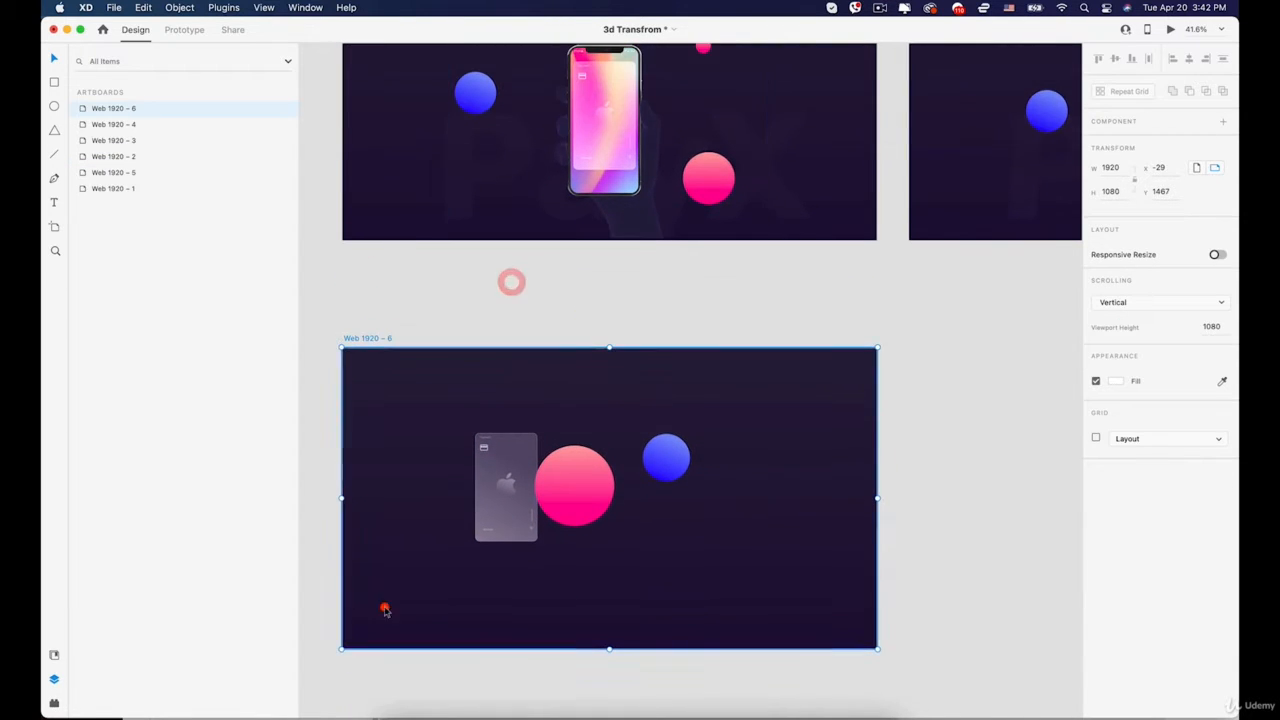
pyautogui.click(613, 135)
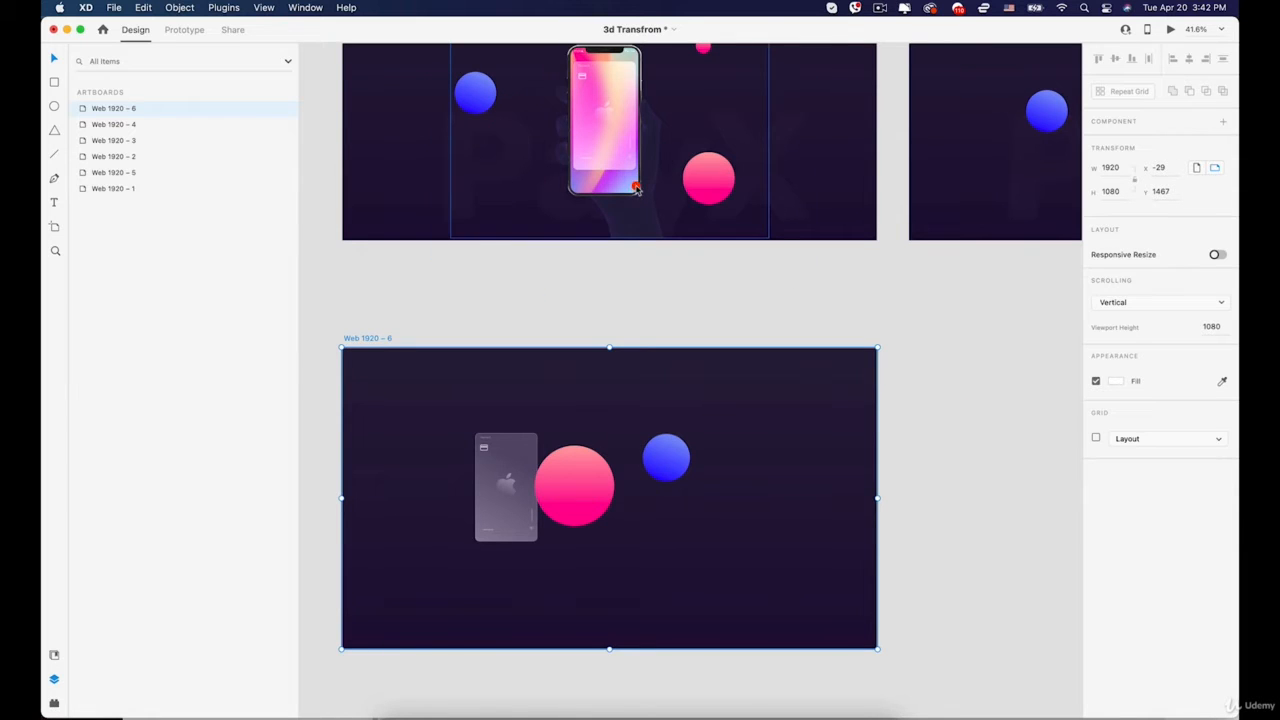
pyautogui.click(414, 697)
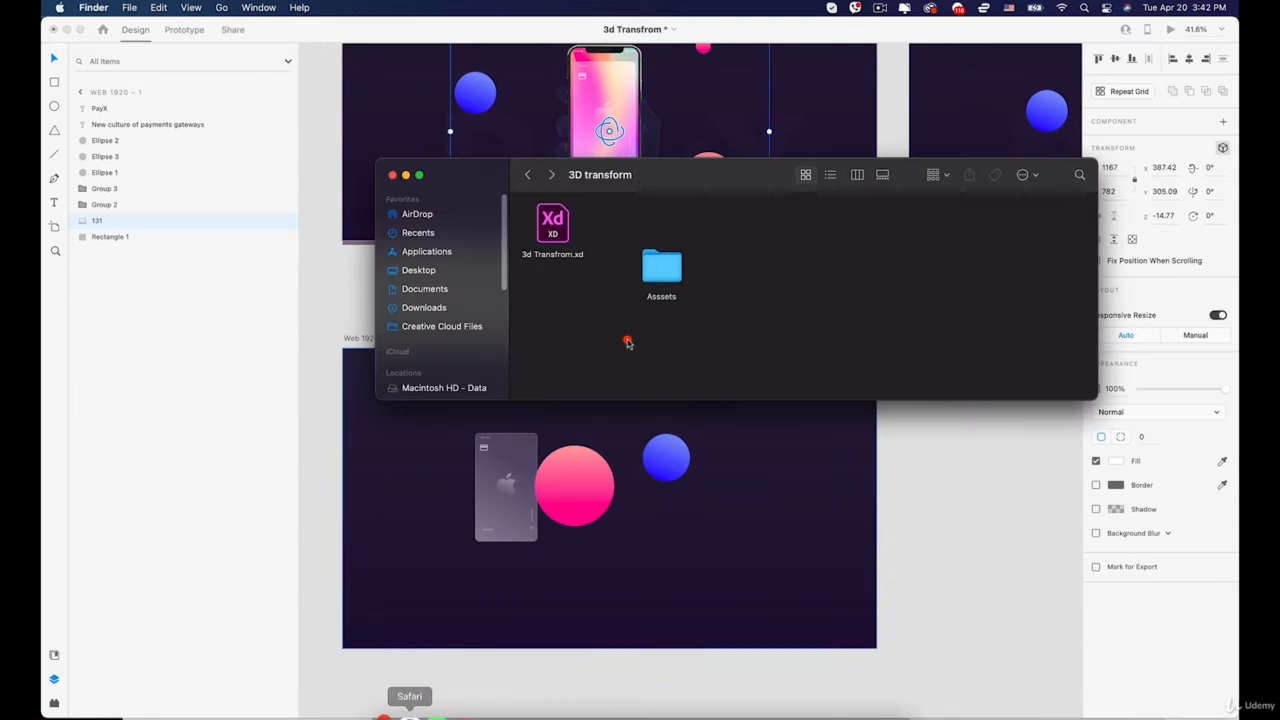
pyautogui.doubleClick(665, 278)
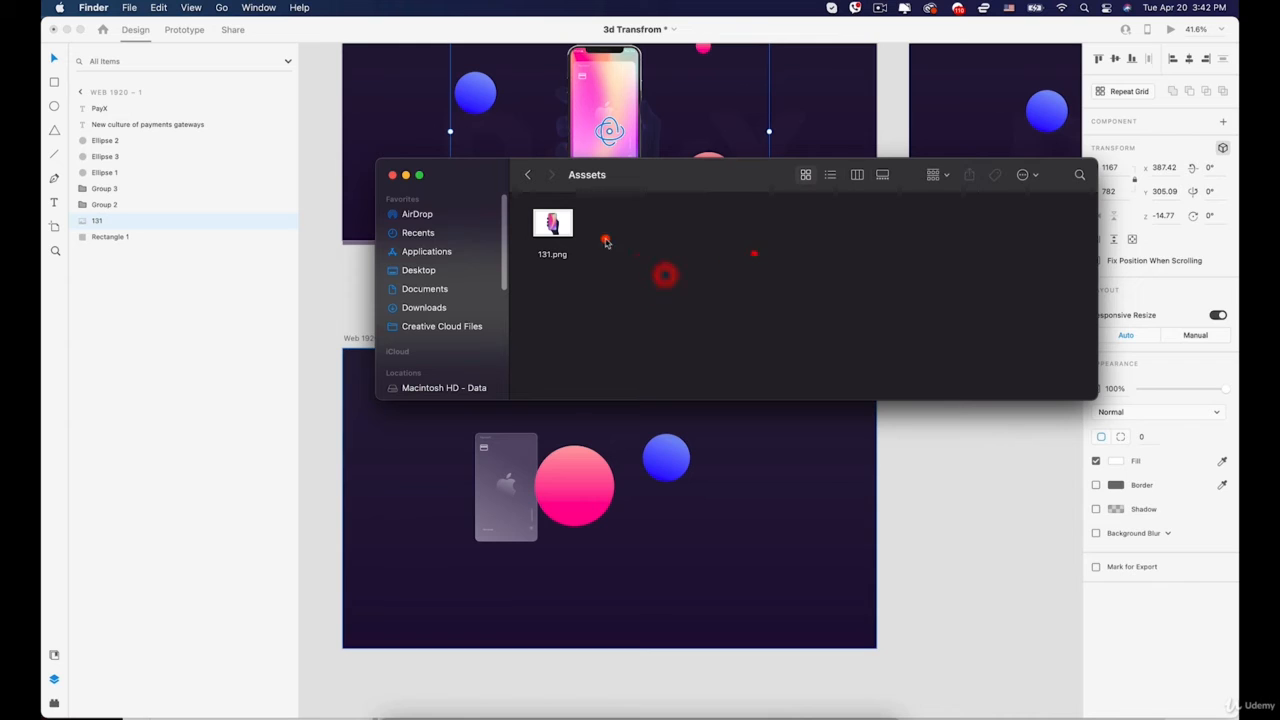
pyautogui.moveTo(808, 402)
pyautogui.mouseDown()
pyautogui.moveTo(970, 543)
pyautogui.moveTo(803, 389)
pyautogui.mouseUp()
pyautogui.click(957, 506)
# Scale the placed phone image down to 1164 × 780 on Web 1920 – 6, undoing the accidental 3D rotation
pyautogui.scroll(-5, 967, 534)
pyautogui.press('space')
pyautogui.moveTo(946, 504); pyautogui.dragTo(386, 262)
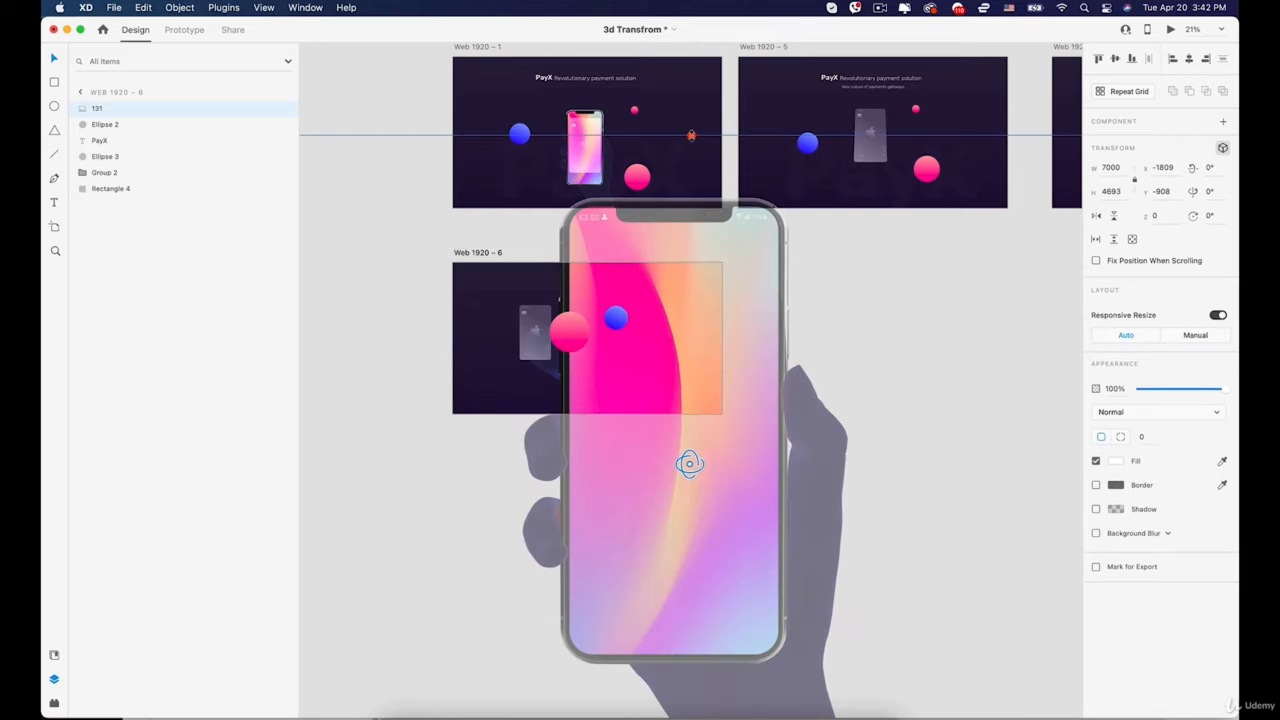
pyautogui.moveTo(691, 135); pyautogui.dragTo(572, 331)
pyautogui.scroll(2, 590, 264)
pyautogui.moveTo(581, 396); pyautogui.dragTo(575, 371)
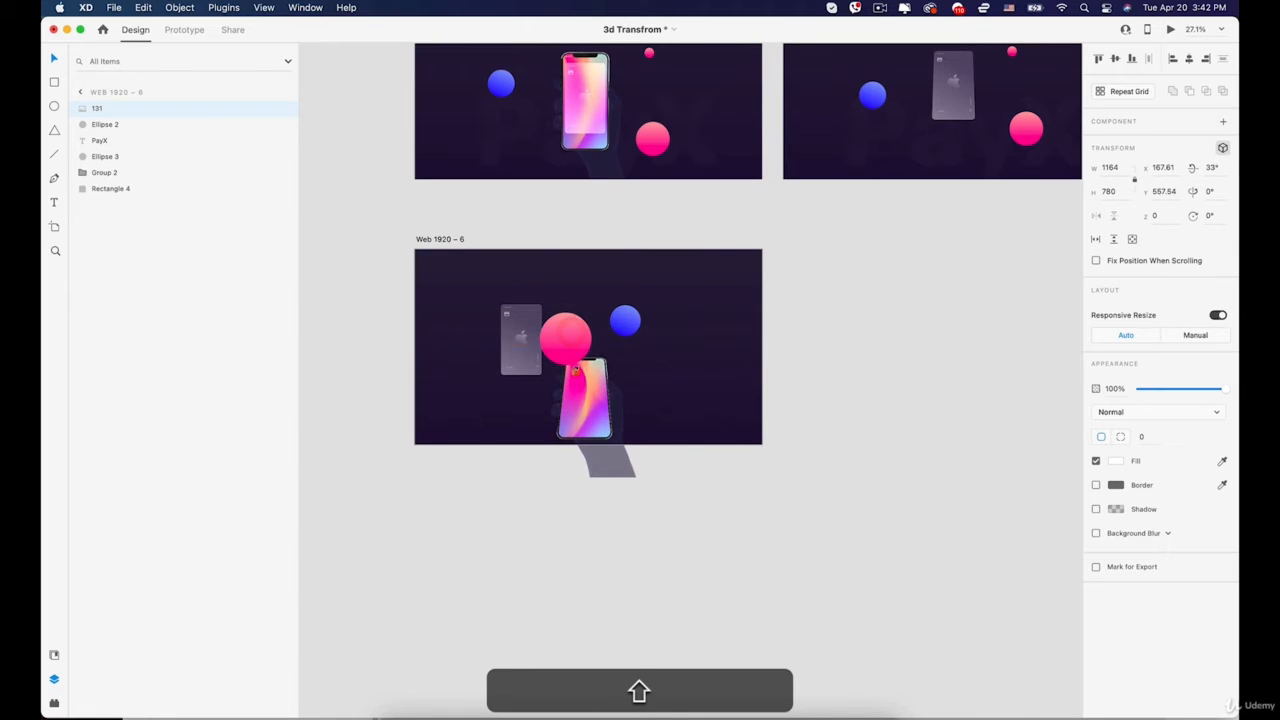
pyautogui.press('super+z')
pyautogui.press('super+z')
pyautogui.press('super+z')
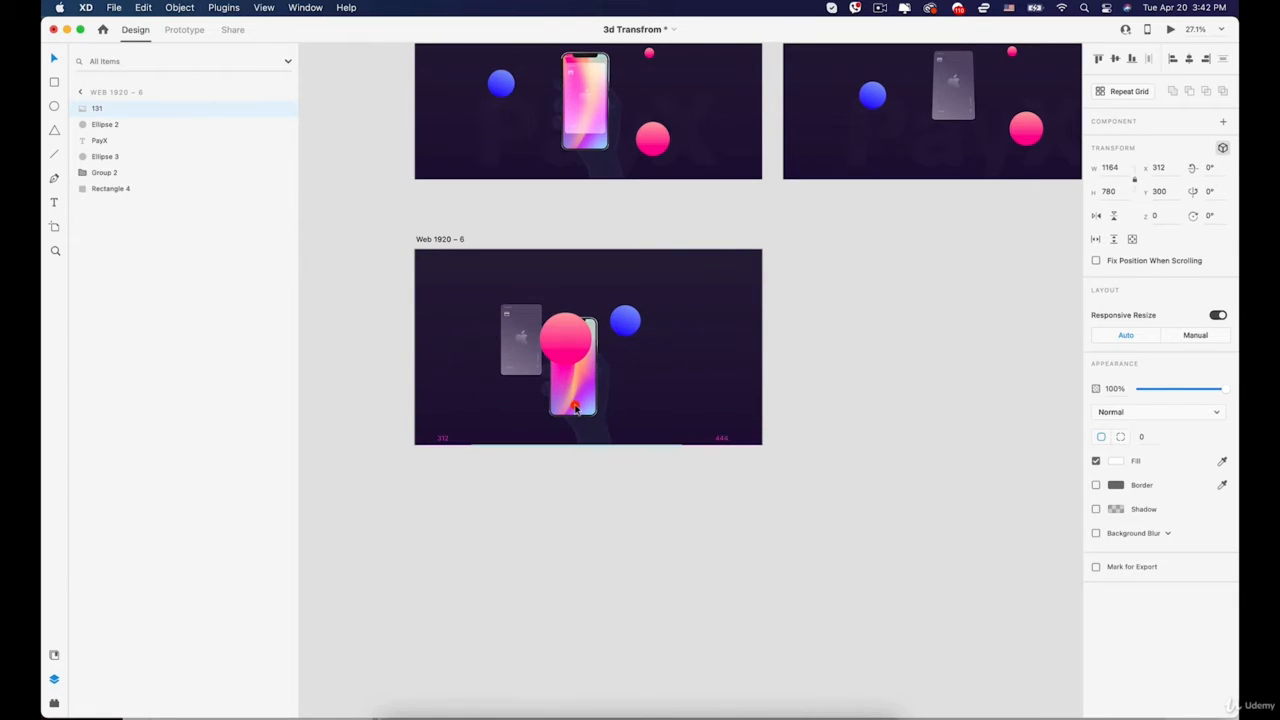
# Position the phone image near the horizontal middle of the artboard at X 369, Y 300
pyautogui.moveTo(590, 278); pyautogui.dragTo(687, 349)
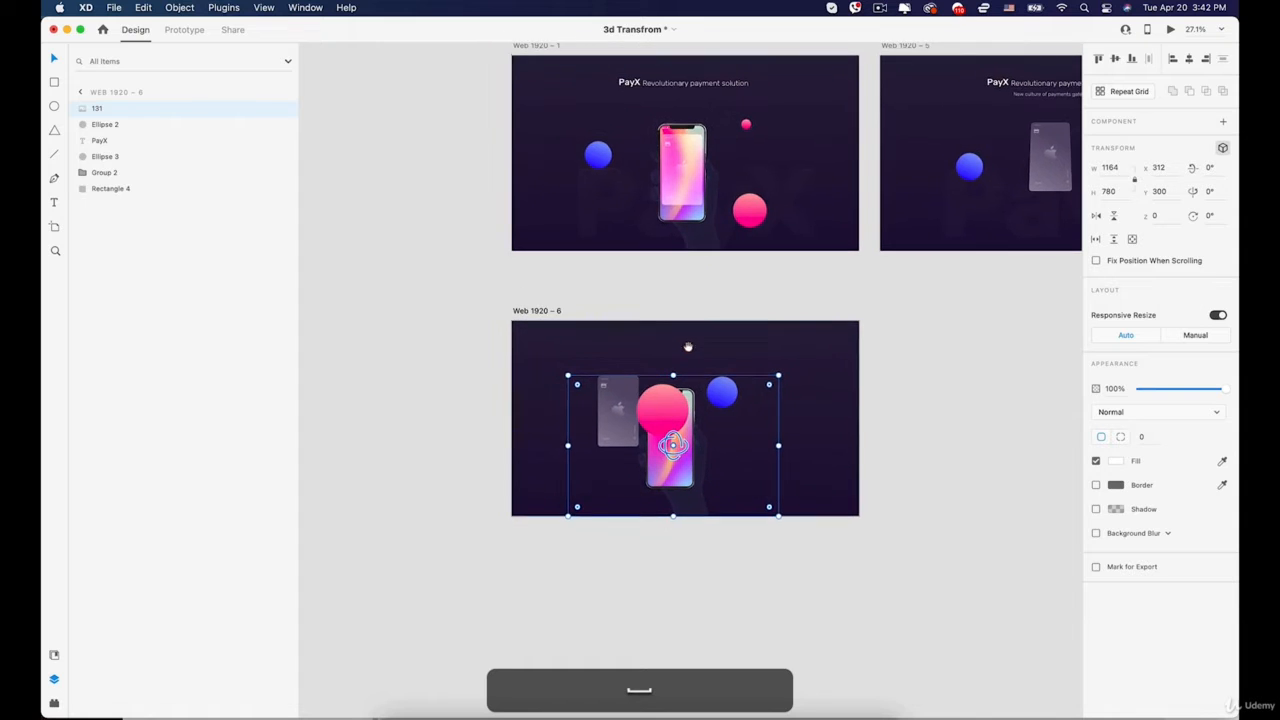
pyautogui.scroll(3, 687, 349)
pyautogui.scroll(3, 687, 349)
pyautogui.moveTo(692, 568)
pyautogui.mouseDown()
pyautogui.moveTo(714, 578)
pyautogui.moveTo(690, 554)
pyautogui.mouseUp()
pyautogui.click(1187, 59)
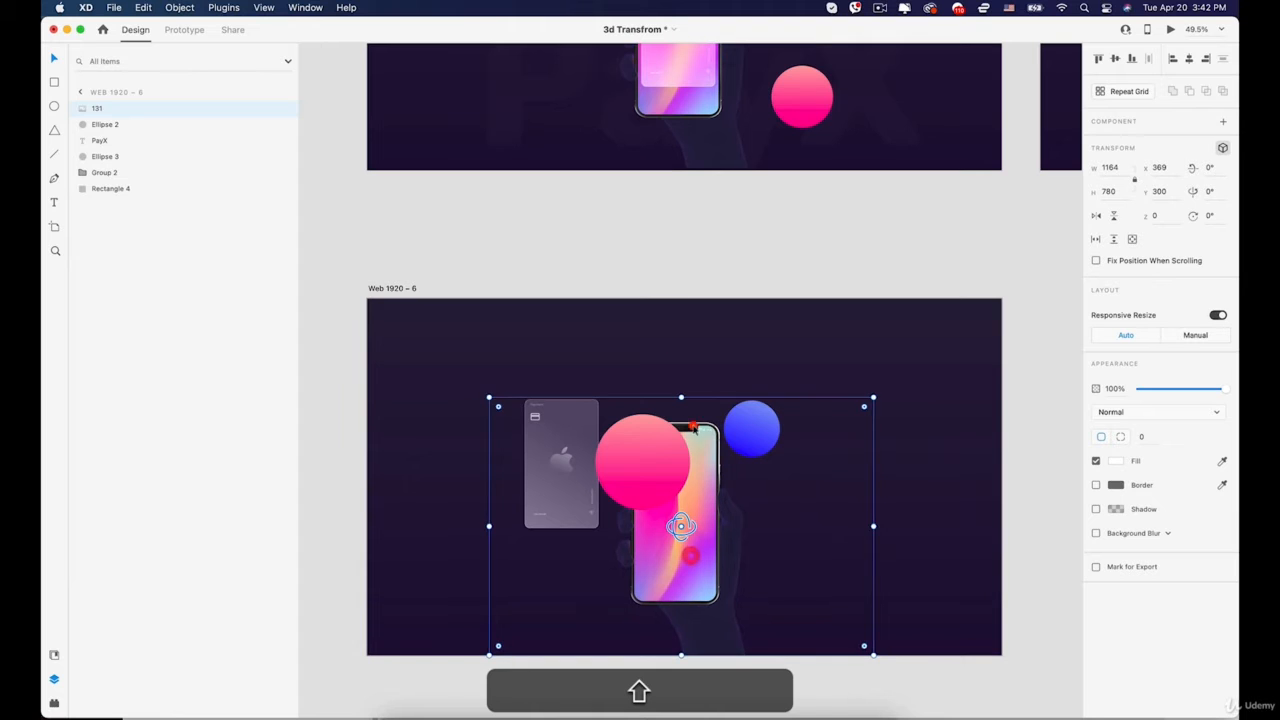
# Move the large pink circle to the artboard's upper left and the blue circle to its upper-right edge, clear of the phone
pyautogui.click(631, 443)
pyautogui.moveTo(633, 446); pyautogui.dragTo(511, 397)
pyautogui.press('super+z')
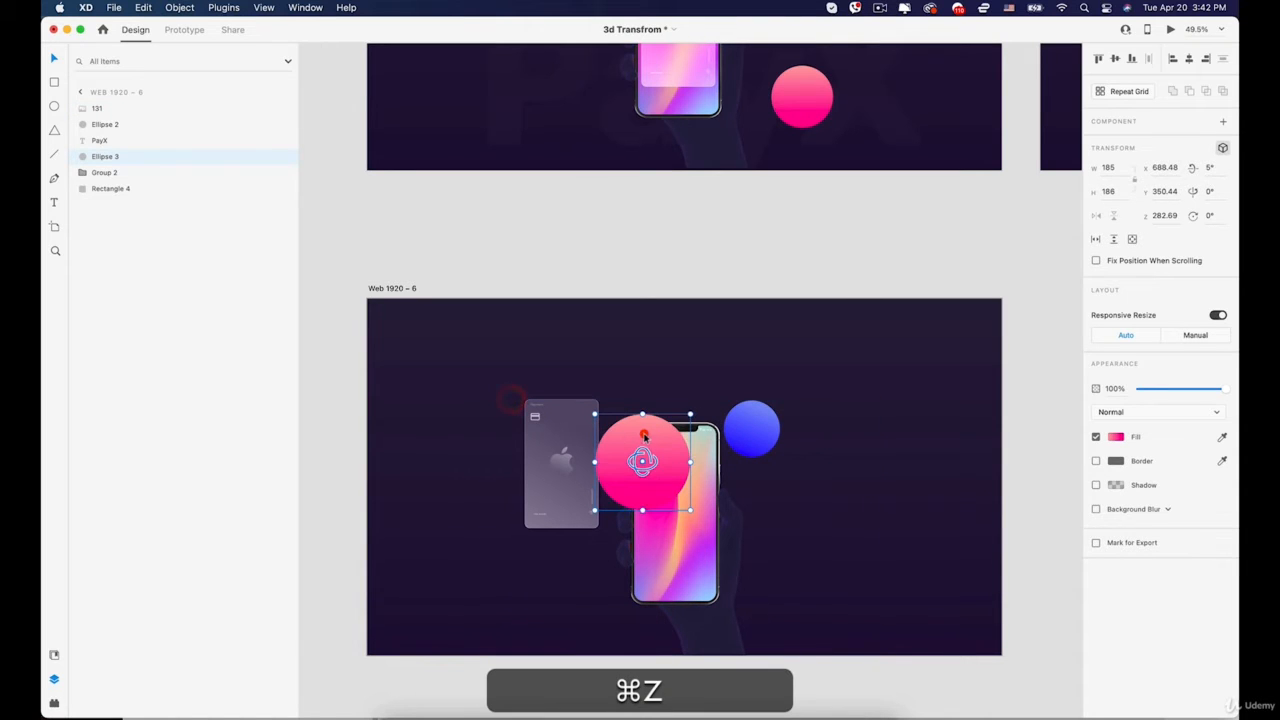
pyautogui.moveTo(643, 432); pyautogui.dragTo(451, 347)
pyautogui.click(757, 429)
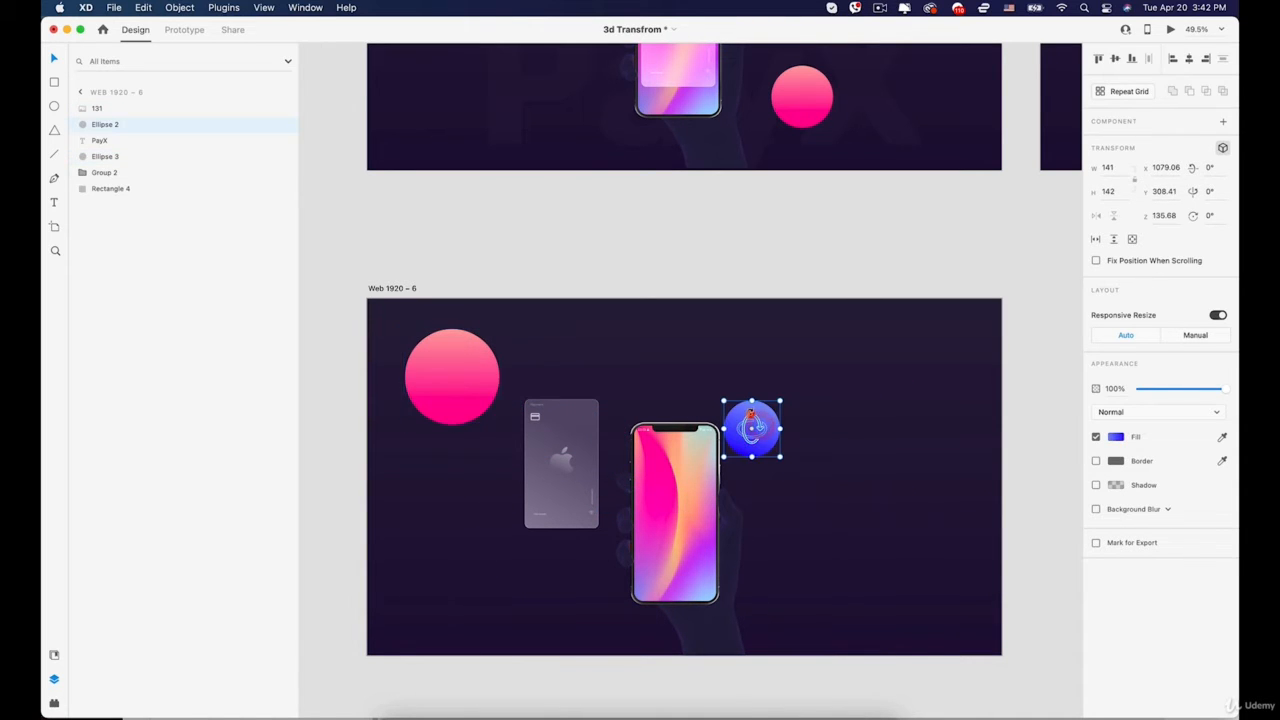
pyautogui.moveTo(753, 412); pyautogui.dragTo(848, 300)
# Place the glass card over the phone's screen
pyautogui.click(560, 487)
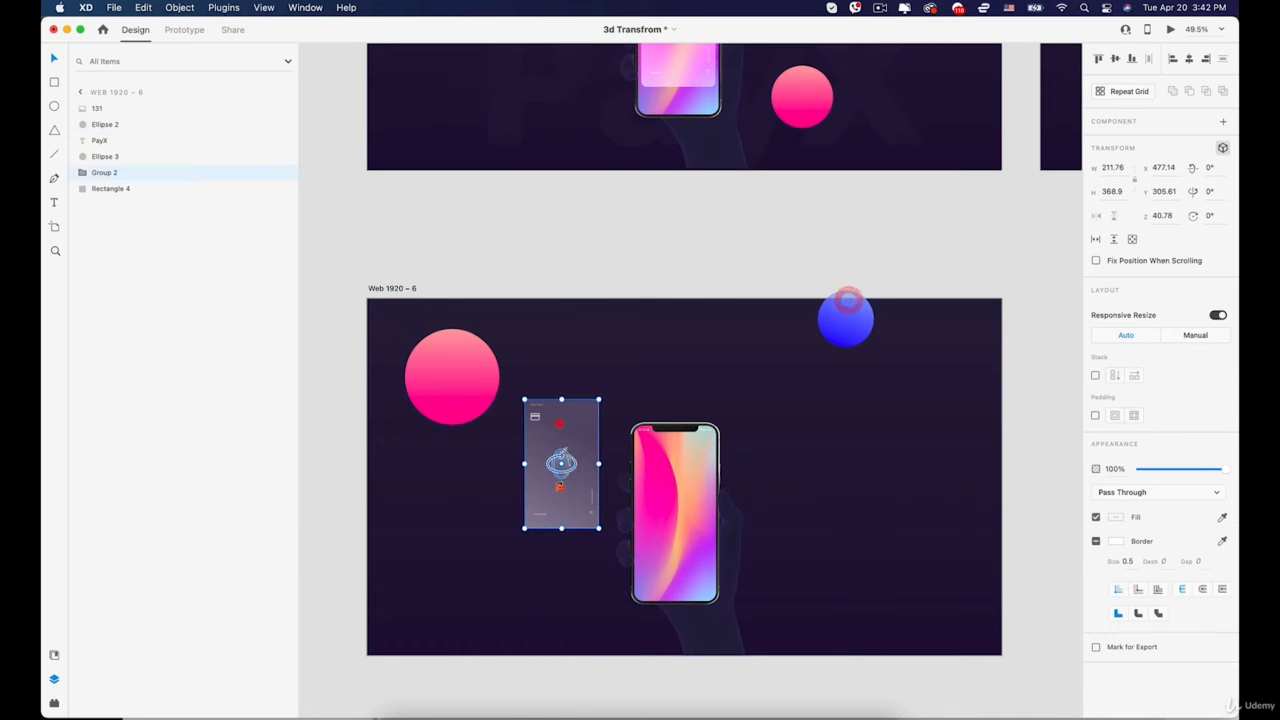
pyautogui.moveTo(564, 434); pyautogui.dragTo(741, 339)
pyautogui.scroll(5, 681, 473)
pyautogui.press('space')
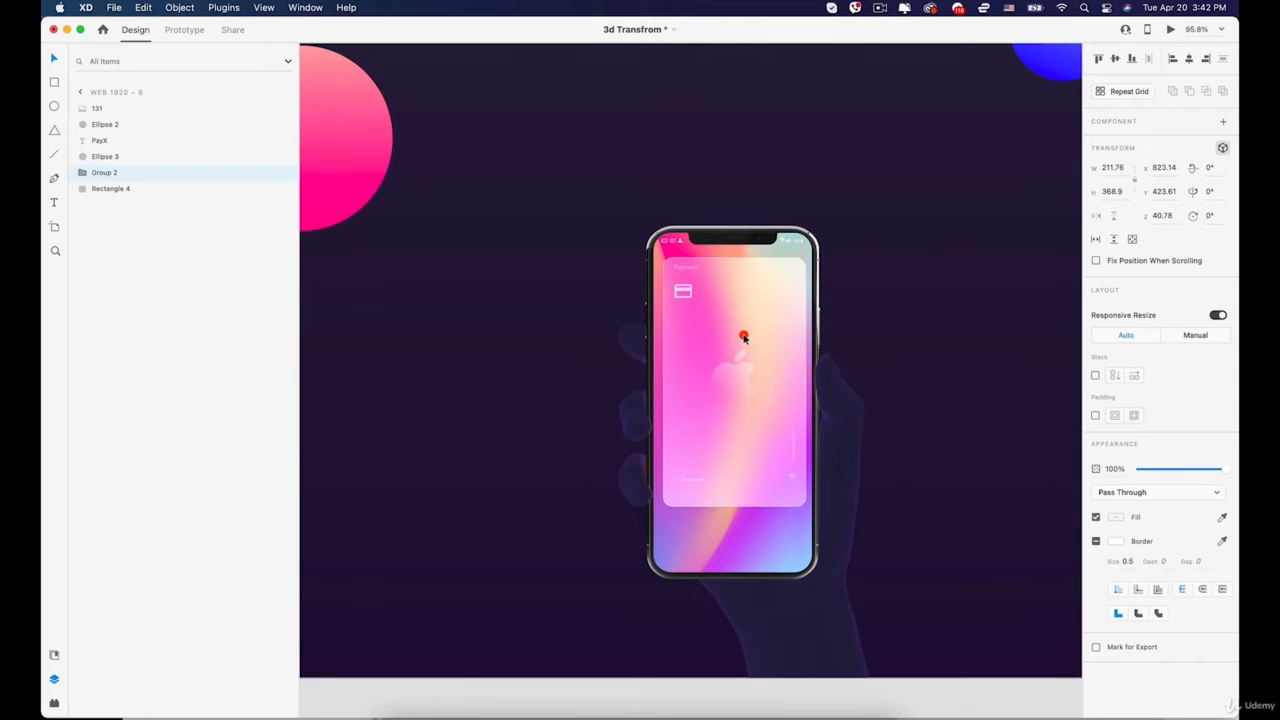
# Scale the phone image down slightly and shift it back behind the glass card
pyautogui.scroll(-5, 742, 335)
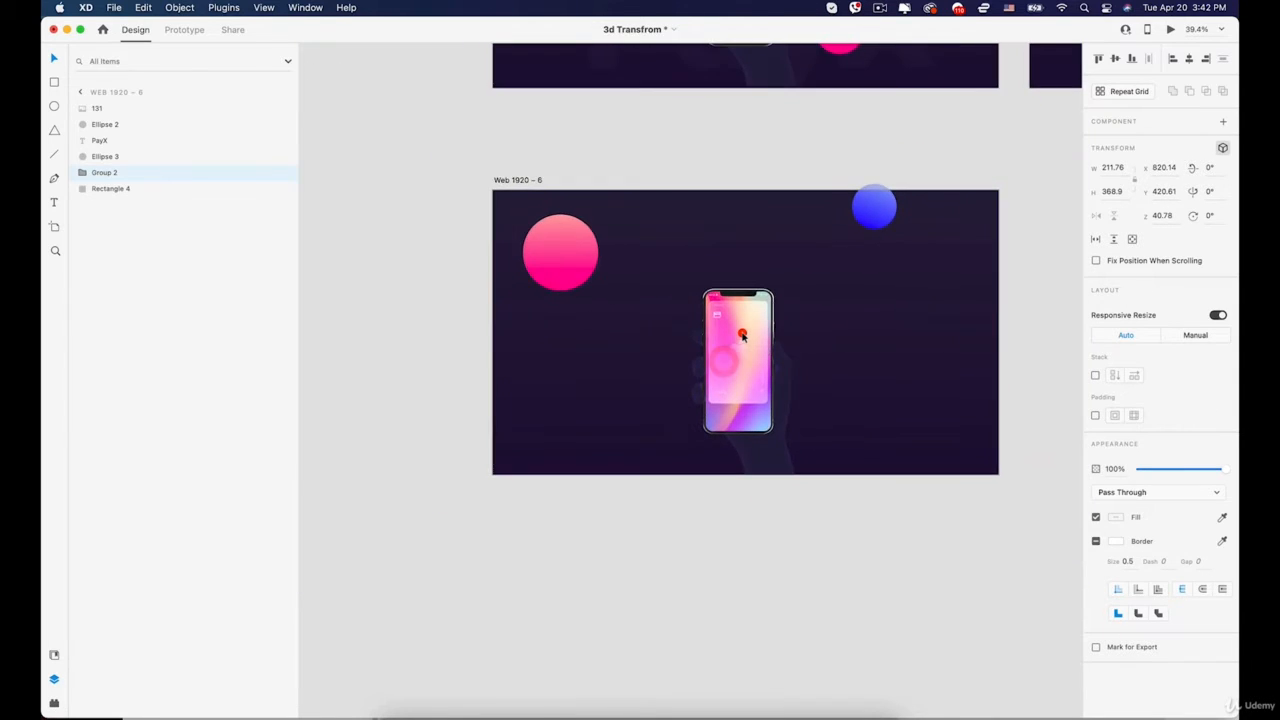
pyautogui.press('space')
pyautogui.moveTo(737, 337); pyautogui.dragTo(647, 282)
pyautogui.click(763, 343)
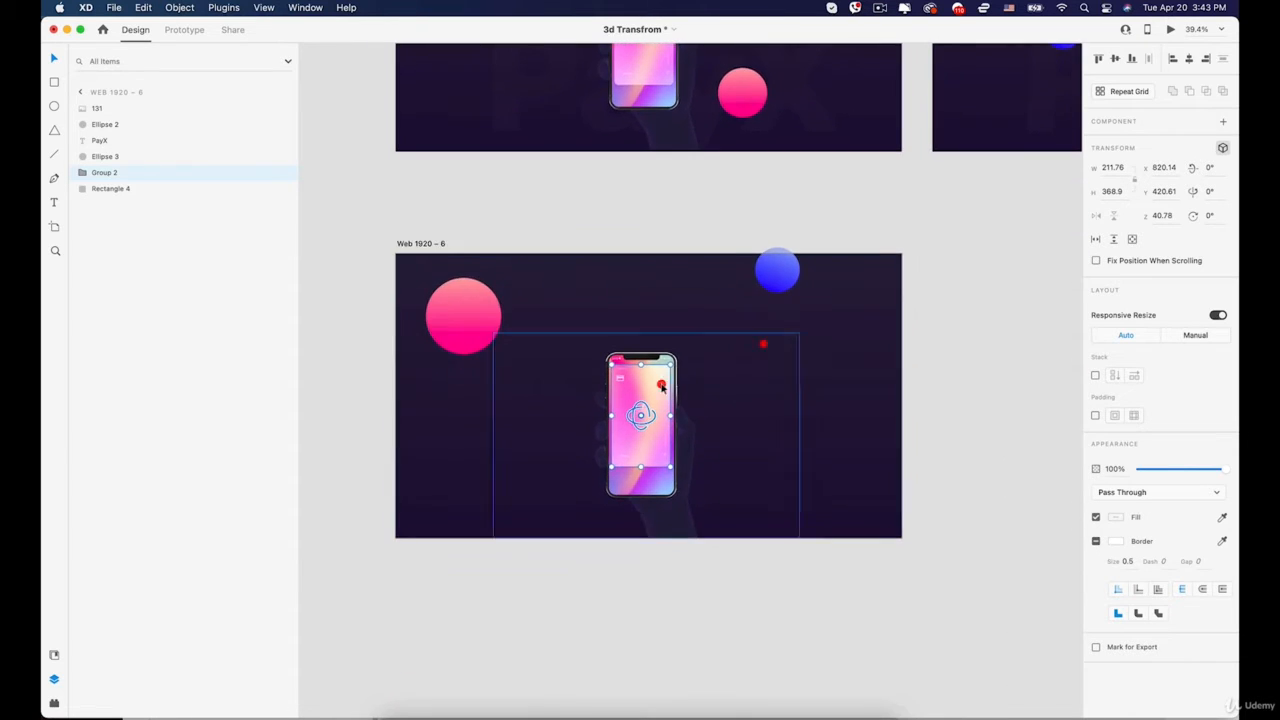
pyautogui.scroll(5, 670, 487)
pyautogui.click(677, 532)
pyautogui.click(741, 484)
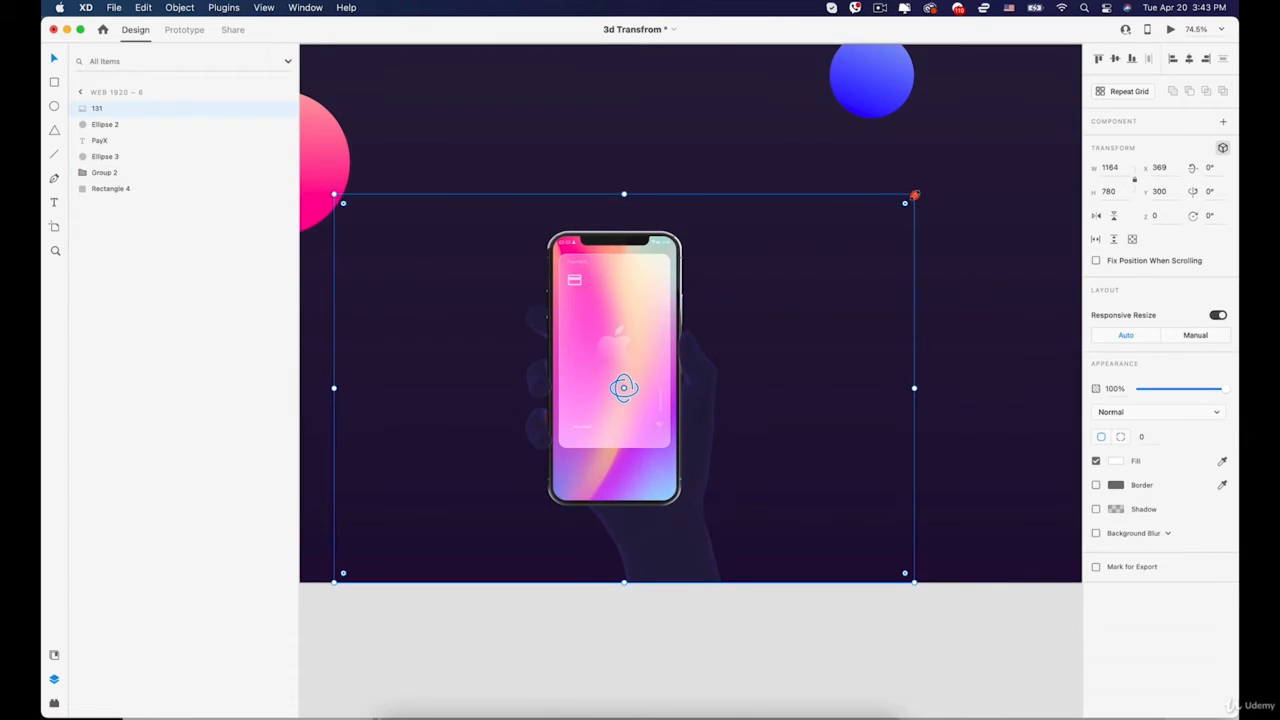
pyautogui.moveTo(915, 195); pyautogui.dragTo(889, 214)
pyautogui.moveTo(646, 492)
pyautogui.mouseDown()
pyautogui.moveTo(651, 477)
pyautogui.moveTo(658, 492)
pyautogui.mouseUp()
# Resize the glass card to about 202 × 352 and fit it inside the phone screen at X 827.14, Y 455.61
pyautogui.click(614, 345)
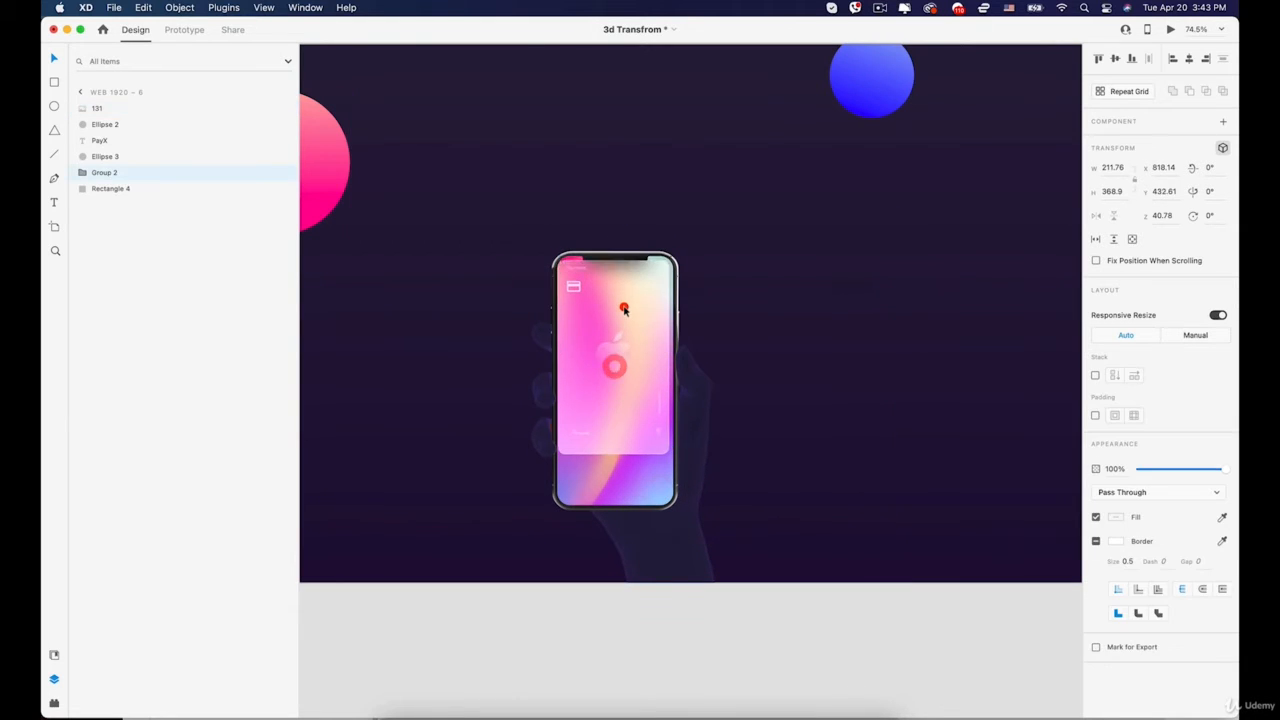
pyautogui.moveTo(672, 459); pyautogui.dragTo(663, 455)
pyautogui.press('super+z')
pyautogui.press('super+z')
pyautogui.press('super+z')
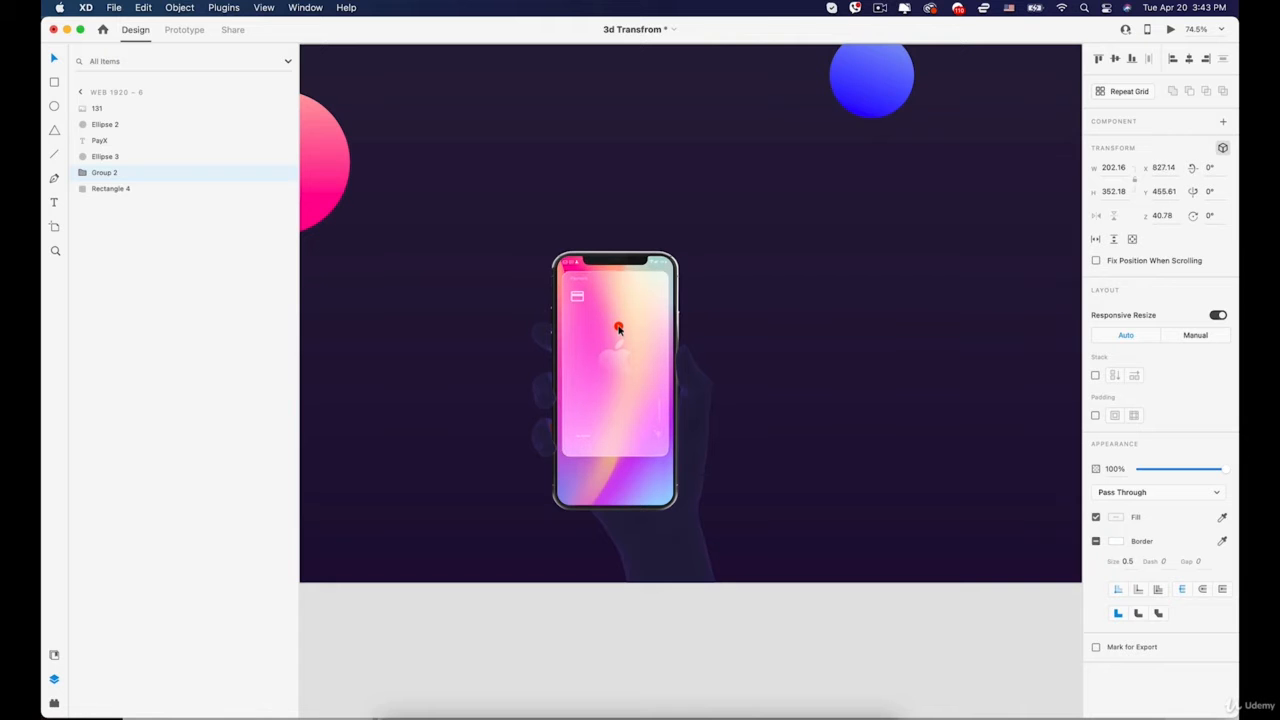
pyautogui.click(671, 626)
# Move the large pink circle to the lower right of the phone
pyautogui.scroll(-4, 671, 620)
pyautogui.moveTo(430, 333); pyautogui.dragTo(476, 500)
pyautogui.scroll(3, 600, 300)
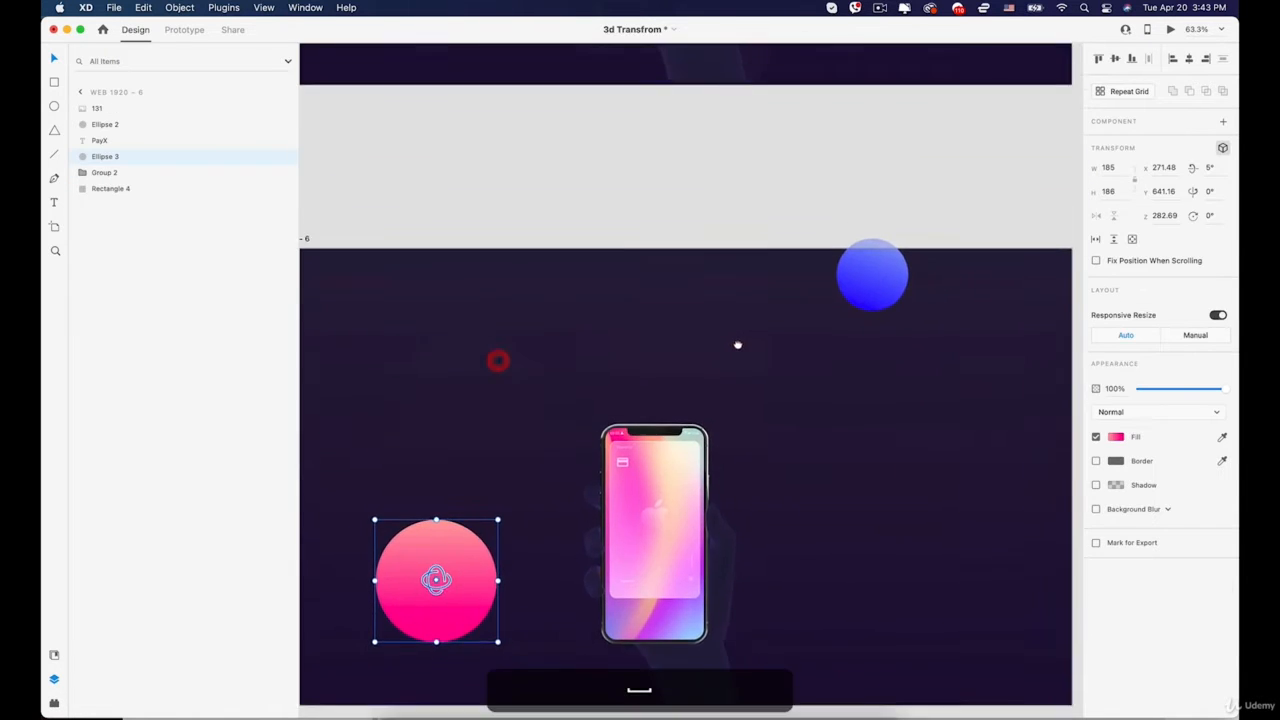
pyautogui.moveTo(737, 346); pyautogui.dragTo(637, 324)
pyautogui.scroll(-5, 733, 249)
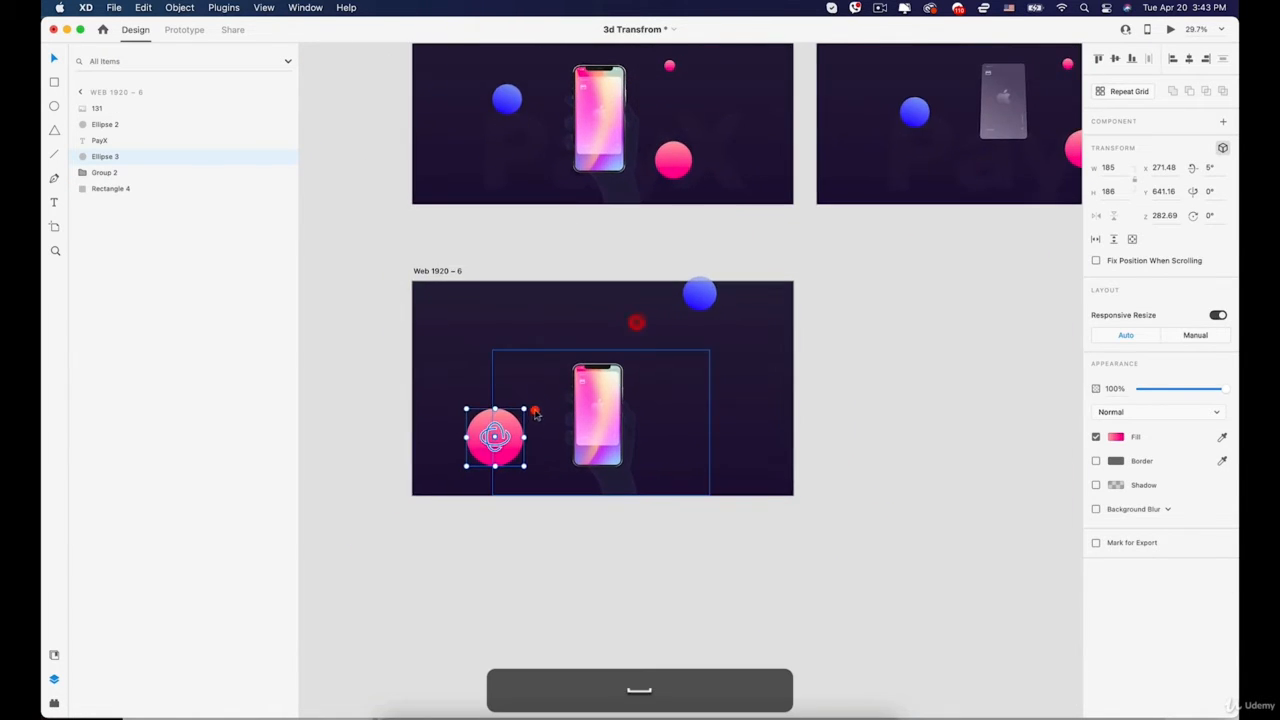
pyautogui.moveTo(511, 427); pyautogui.dragTo(716, 423)
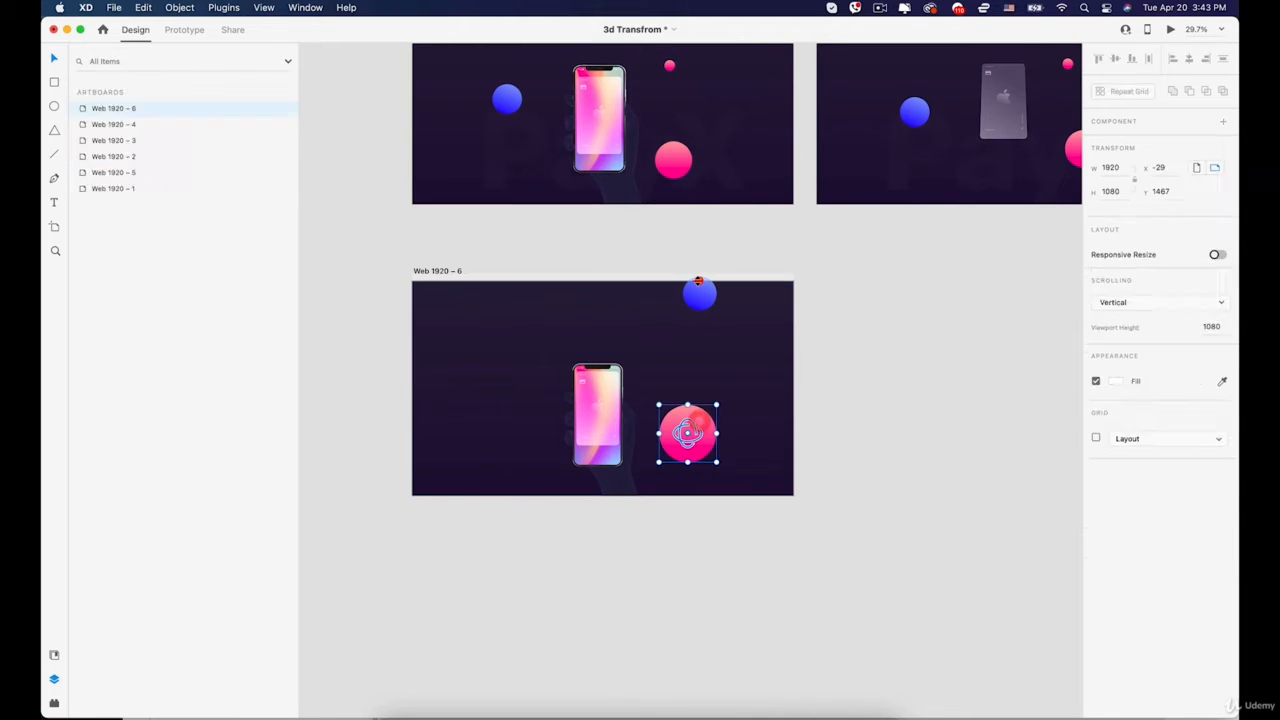
# Set the blue circle's depth to Z 100.5 and place it over the card's upper-left corner at X 798.74, Y 455.61
pyautogui.click(703, 293)
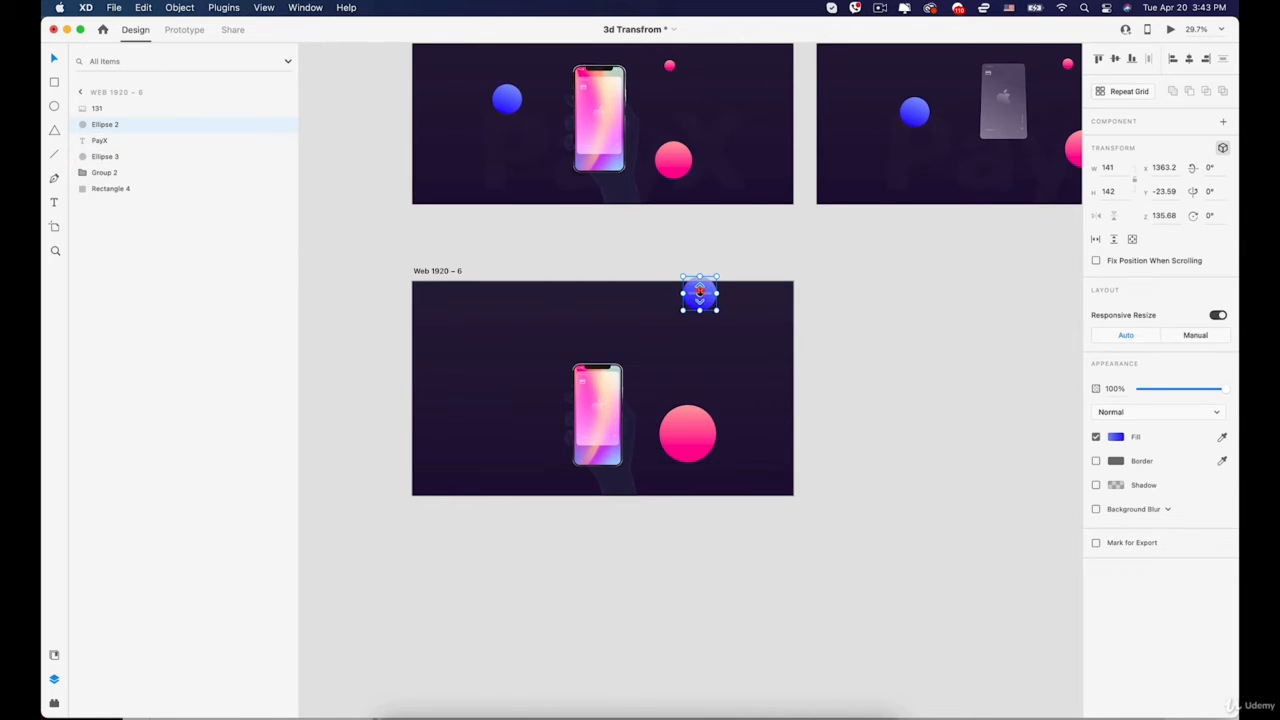
pyautogui.moveTo(694, 297); pyautogui.dragTo(712, 279)
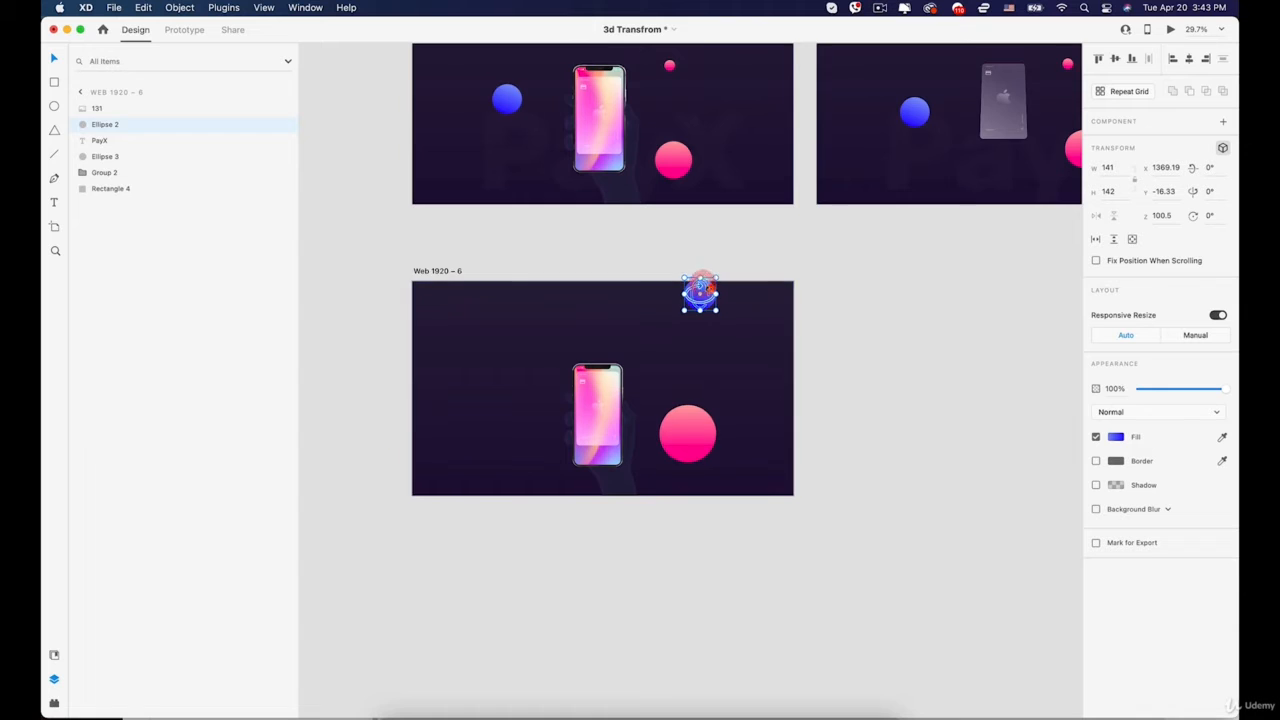
pyautogui.scroll(3, 703, 288)
pyautogui.press('super+z')
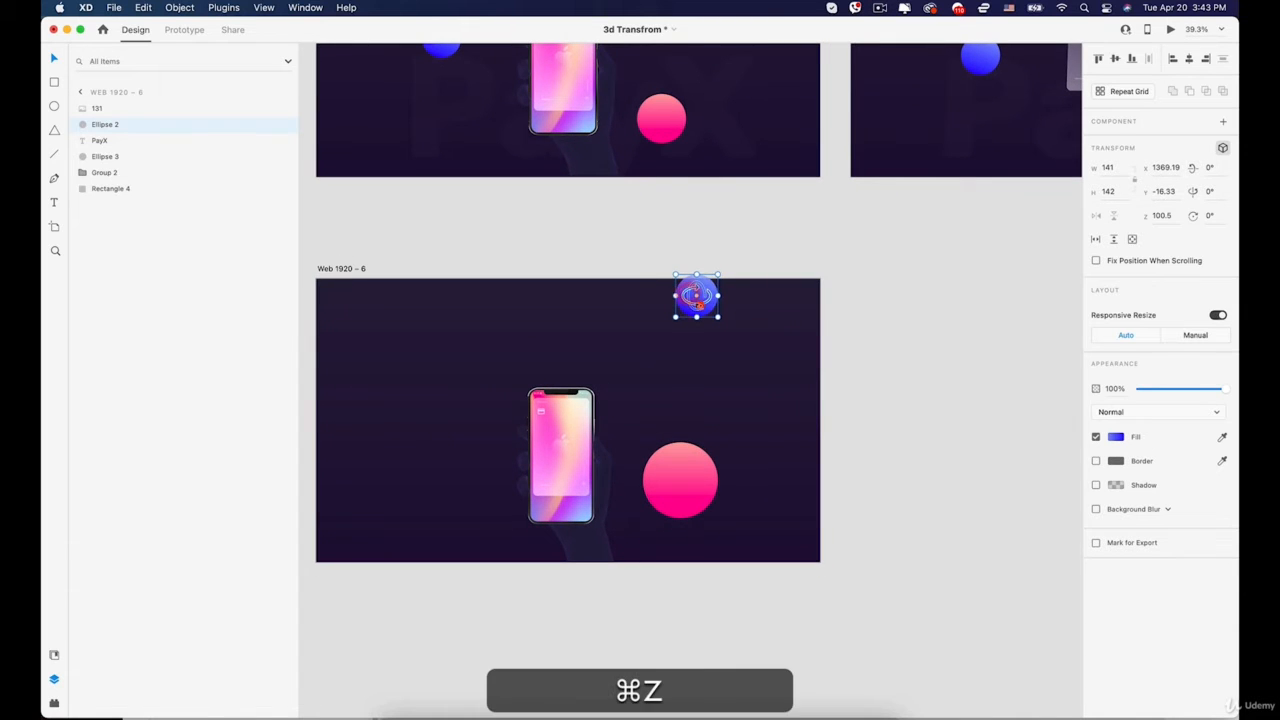
pyautogui.scroll(3, 716, 293)
pyautogui.moveTo(708, 290); pyautogui.dragTo(708, 335)
pyautogui.press('space')
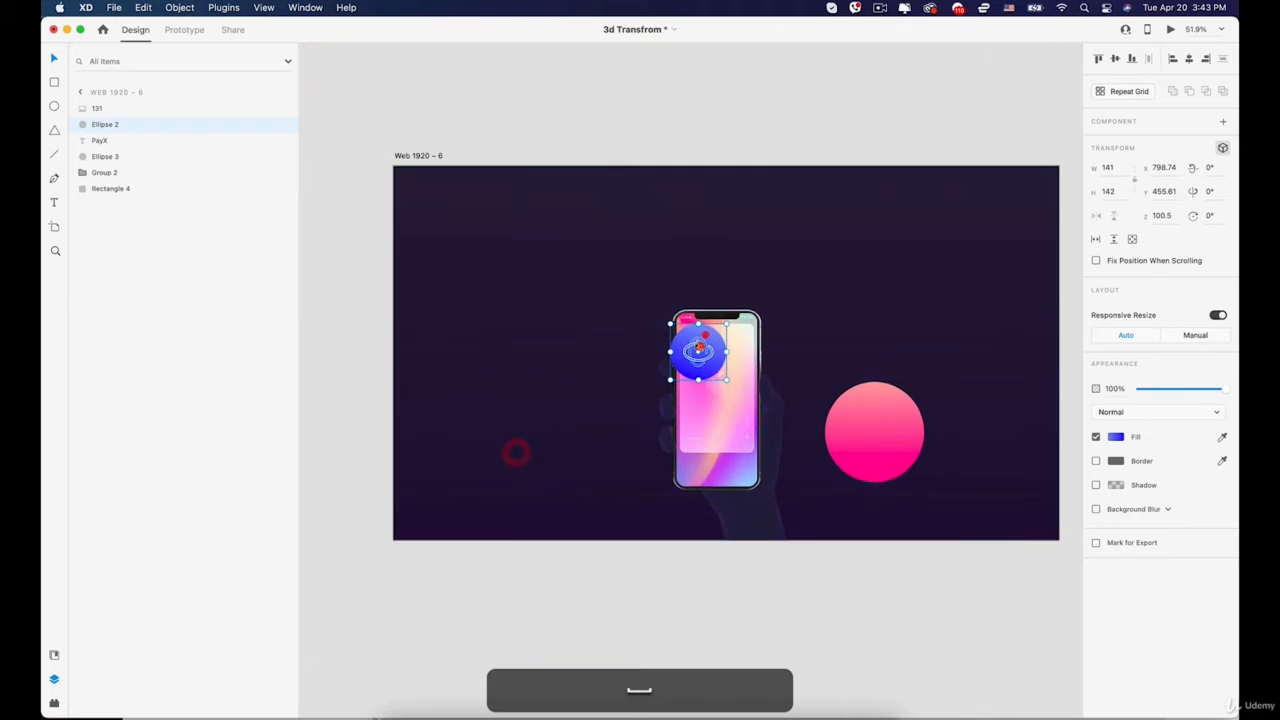
pyautogui.scroll(2, 698, 358)
# Shrink the glass card to about 177 × 309 at Z 148.65, and place the blue circle left of the phone at Z 23.6
pyautogui.click(742, 392)
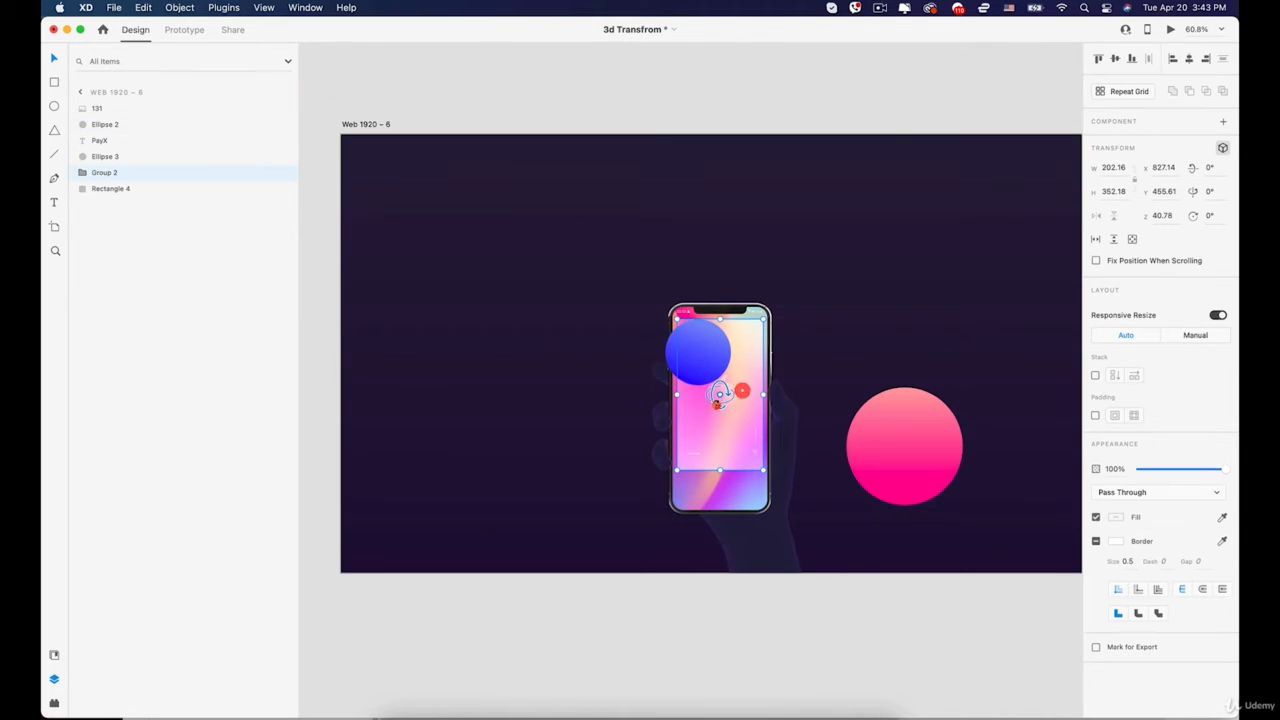
pyautogui.moveTo(719, 394); pyautogui.dragTo(702, 438)
pyautogui.moveTo(715, 364); pyautogui.dragTo(734, 368)
pyautogui.moveTo(771, 309); pyautogui.dragTo(757, 330)
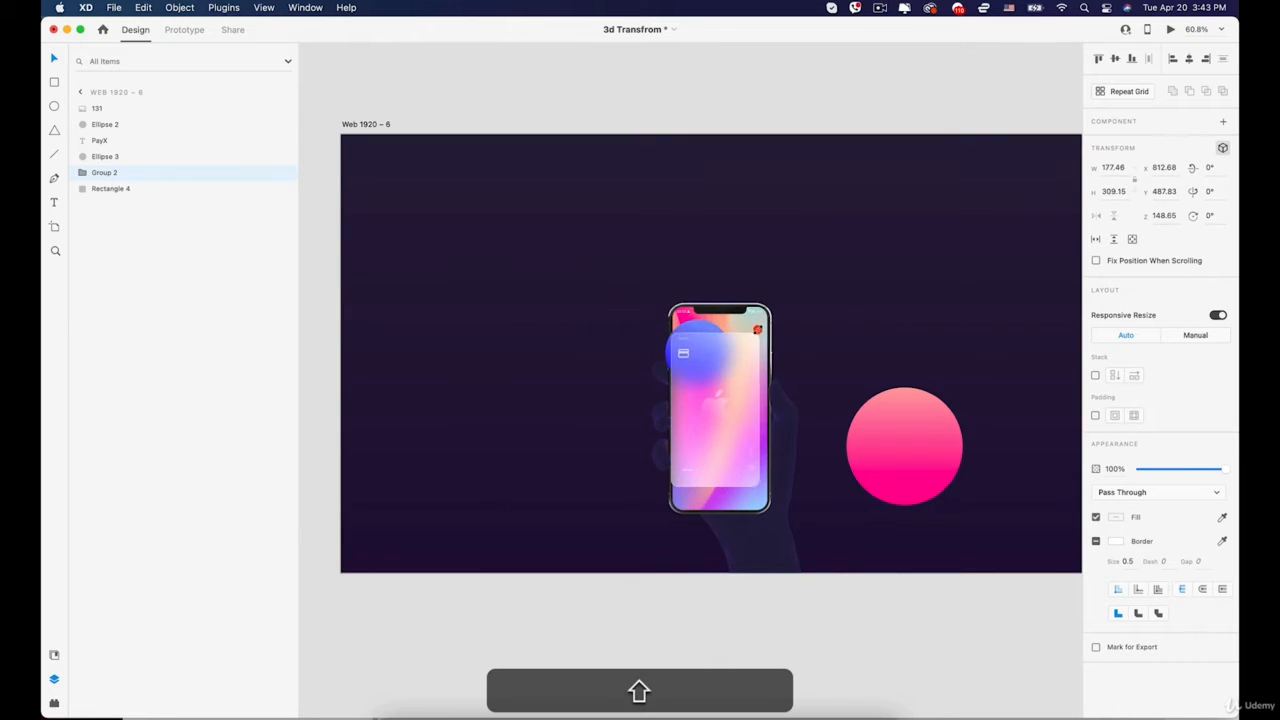
pyautogui.moveTo(671, 350); pyautogui.dragTo(474, 274)
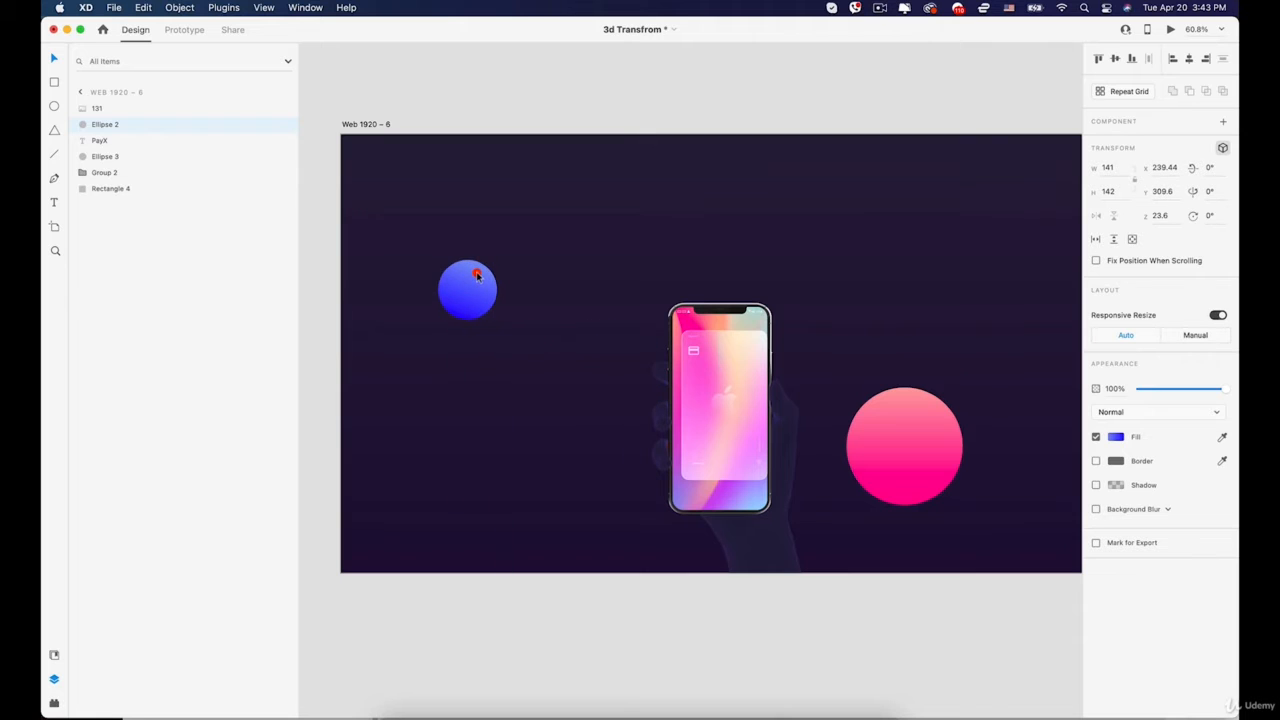
# Resize the large pink circle to 177 × 178 at the phone's lower right, and add an 84 × 84 copy above it at Z 106.65
pyautogui.click(893, 428)
pyautogui.moveTo(913, 427); pyautogui.dragTo(766, 404)
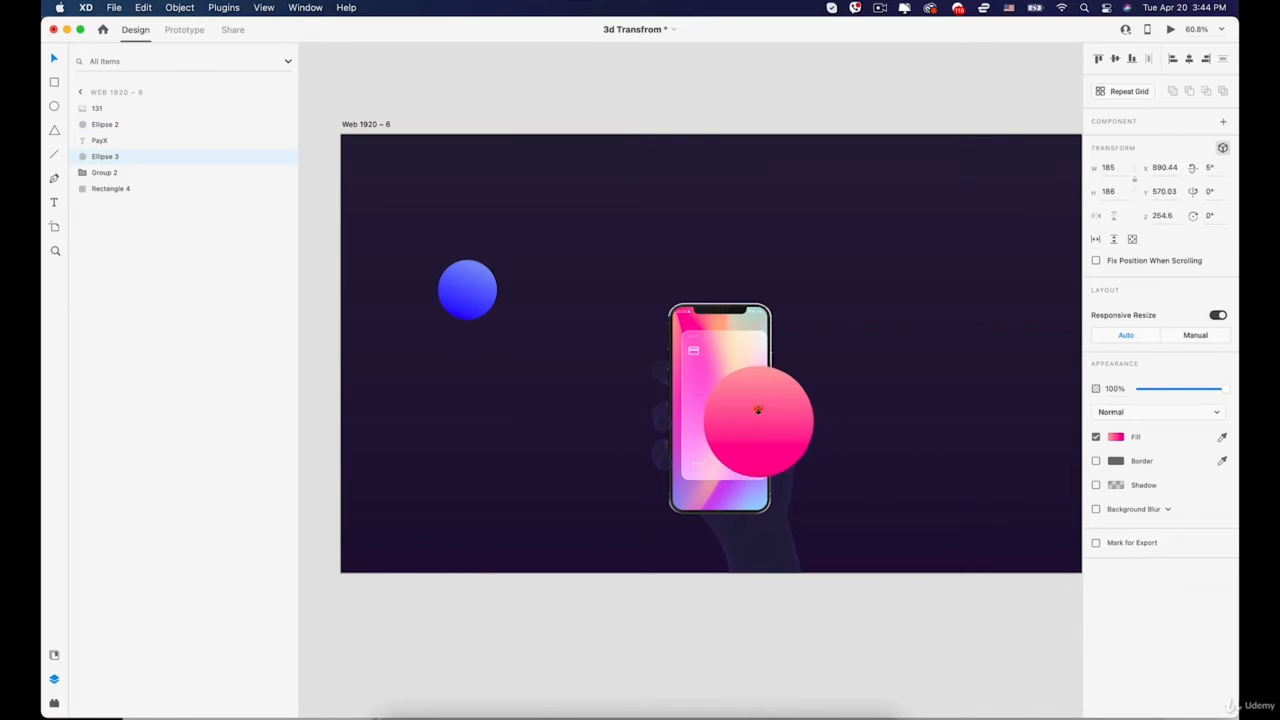
pyautogui.moveTo(749, 373); pyautogui.dragTo(748, 363)
pyautogui.moveTo(783, 416); pyautogui.dragTo(939, 450)
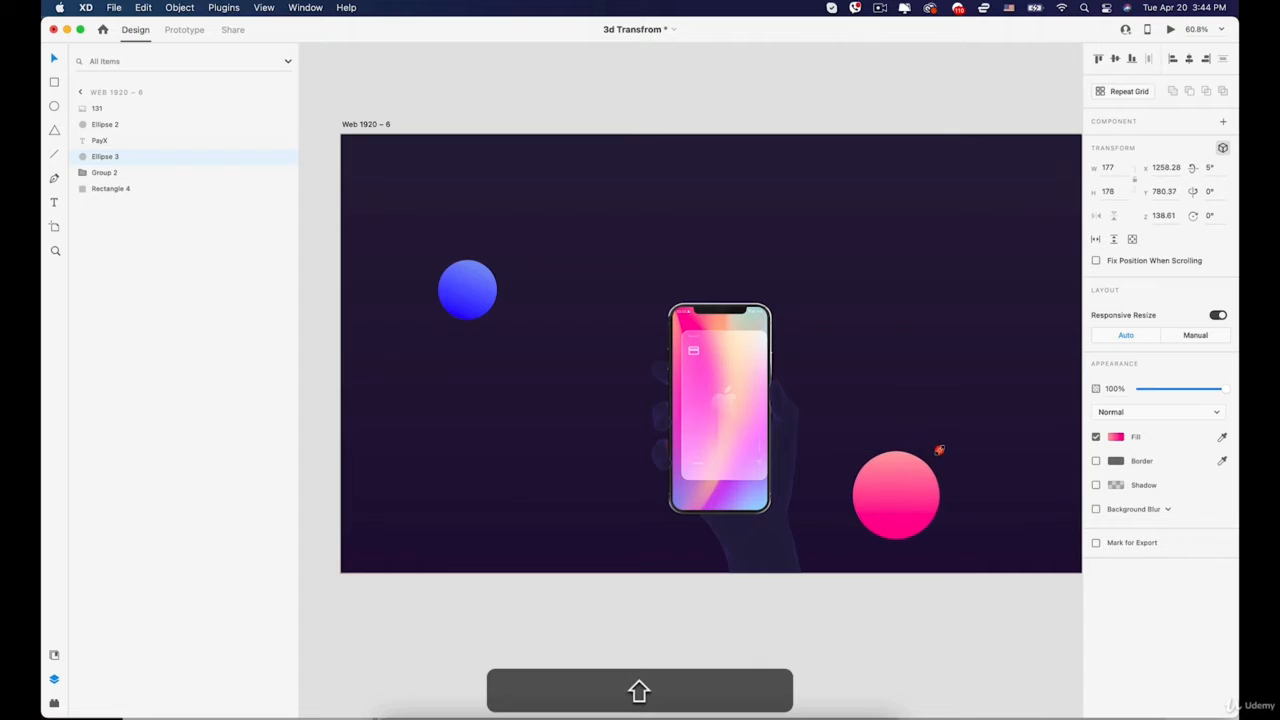
pyautogui.moveTo(895, 486); pyautogui.dragTo(894, 281)
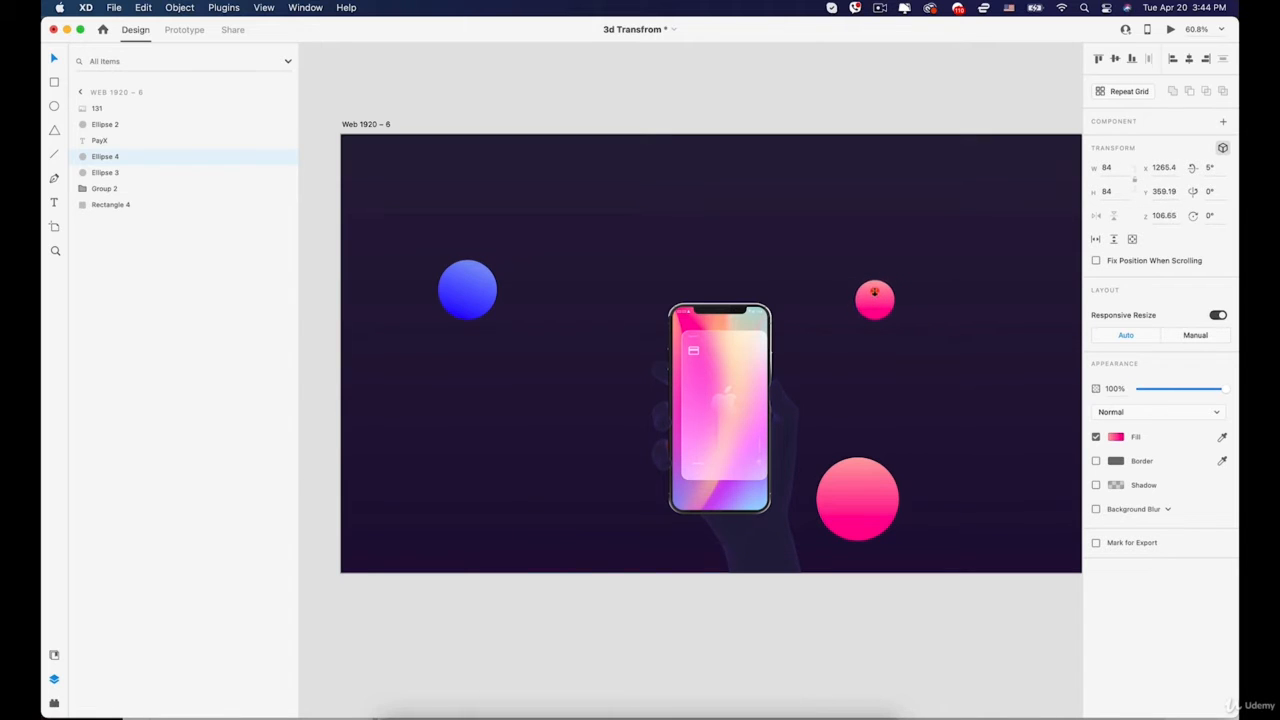
# Push the background rectangle back to Z -155.52 and enlarge it to cover the whole artboard
pyautogui.click(710, 233)
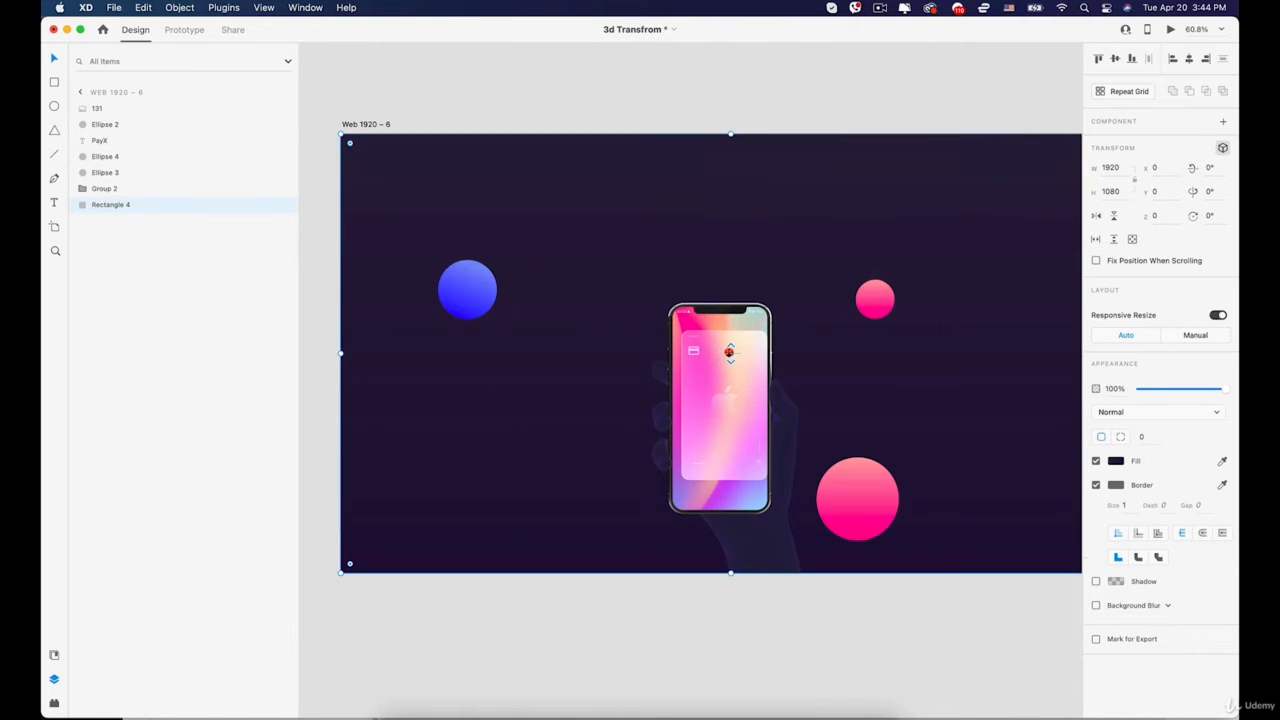
pyautogui.moveTo(729, 351); pyautogui.dragTo(719, 289)
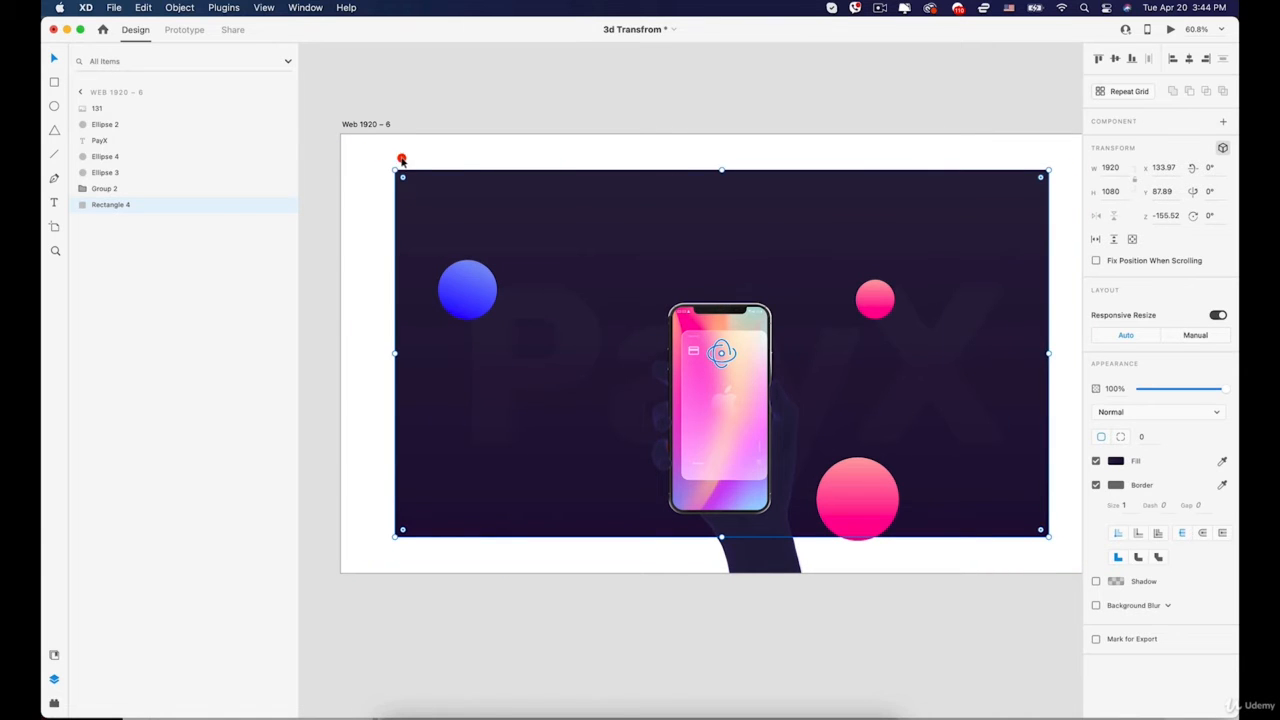
pyautogui.moveTo(394, 168); pyautogui.dragTo(339, 133)
pyautogui.moveTo(340, 536); pyautogui.dragTo(342, 574)
pyautogui.press('space')
pyautogui.moveTo(507, 394); pyautogui.dragTo(372, 395)
pyautogui.moveTo(909, 569); pyautogui.dragTo(984, 573)
pyautogui.click(886, 608)
# Move the faint PayX background text lower on Web 1920 – 6
pyautogui.scroll(-5, 852, 566)
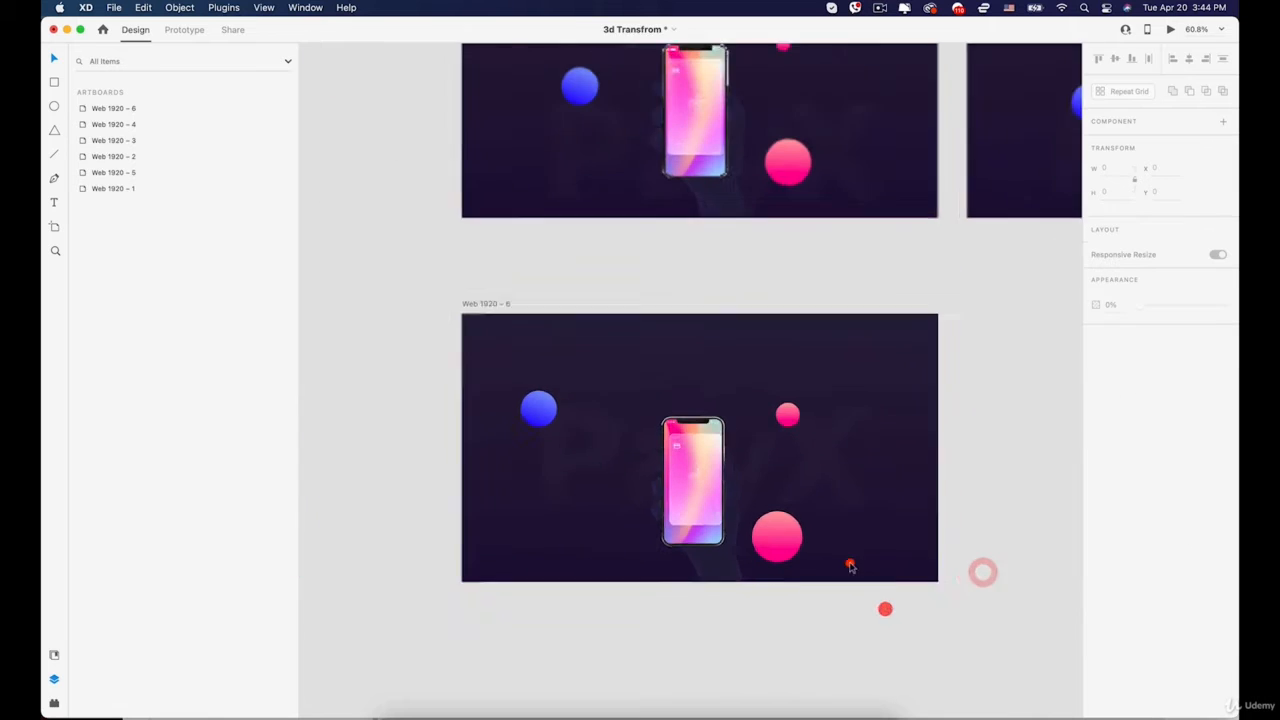
pyautogui.click(848, 492)
pyautogui.moveTo(846, 477); pyautogui.dragTo(842, 503)
pyautogui.scroll(-3, 842, 503)
pyautogui.click(695, 596)
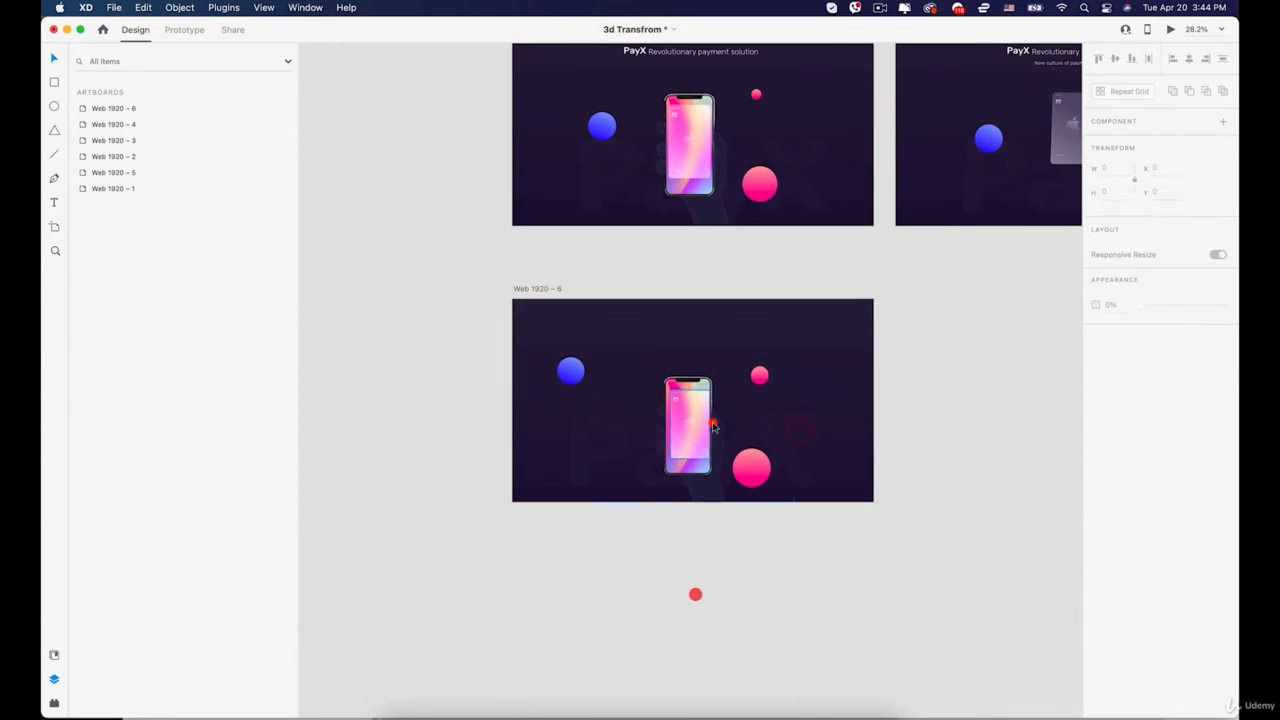
# Enlarge the blue circle to 159 × 160 and move it closer to the phone, at about X 456, Y 521
pyautogui.click(759, 375)
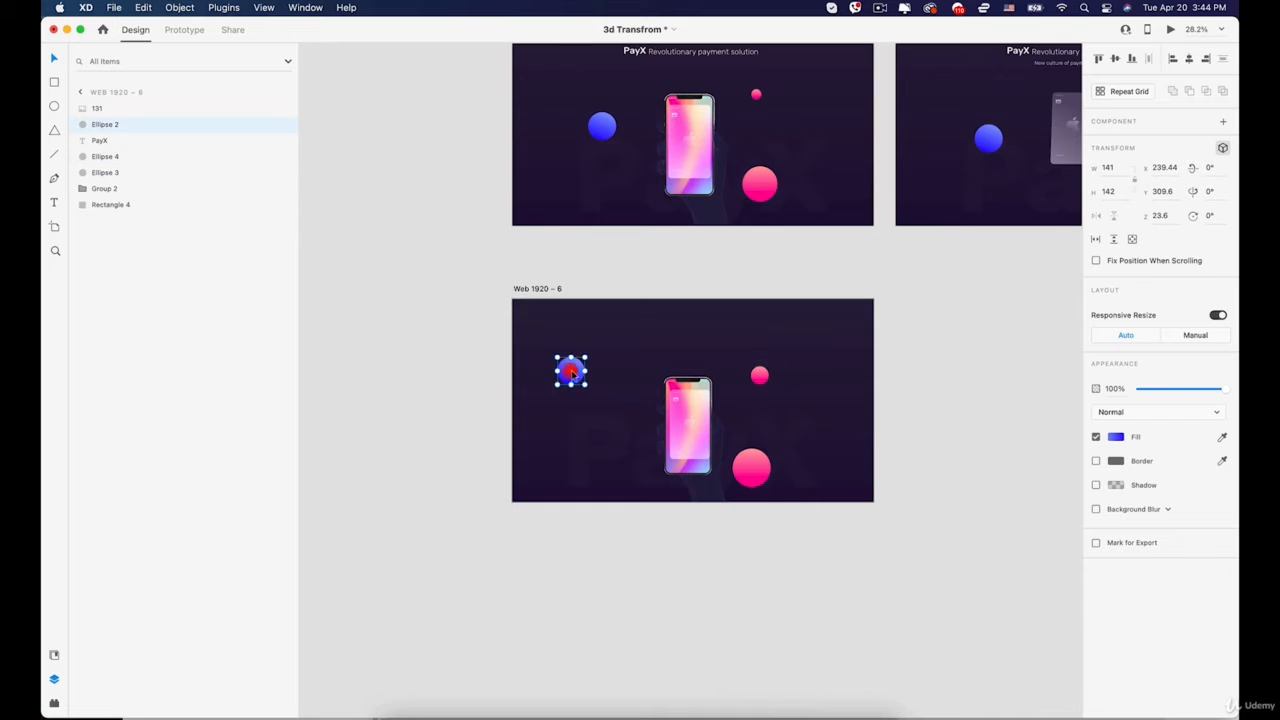
pyautogui.moveTo(571, 372); pyautogui.dragTo(612, 430)
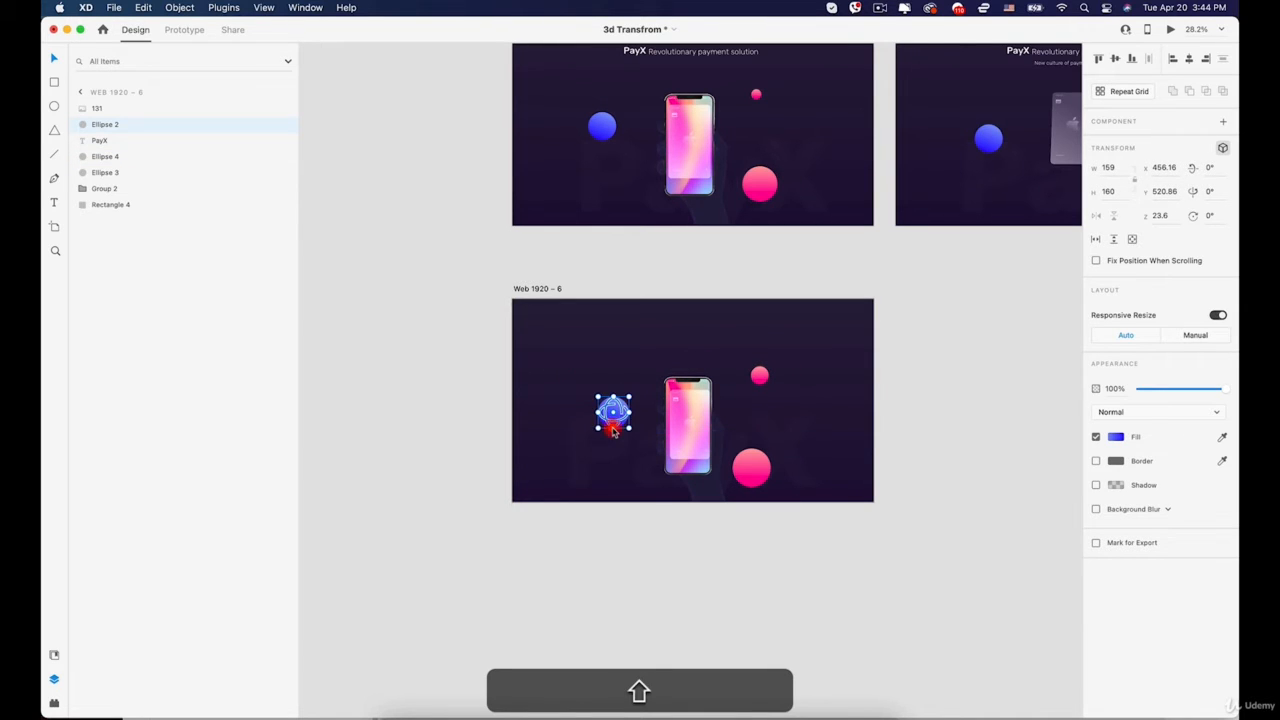
# Enlarge the large pink circle slightly and nudge the small pink circle to X 1252.75, Y 357.17
pyautogui.scroll(3, 613, 430)
pyautogui.click(789, 474)
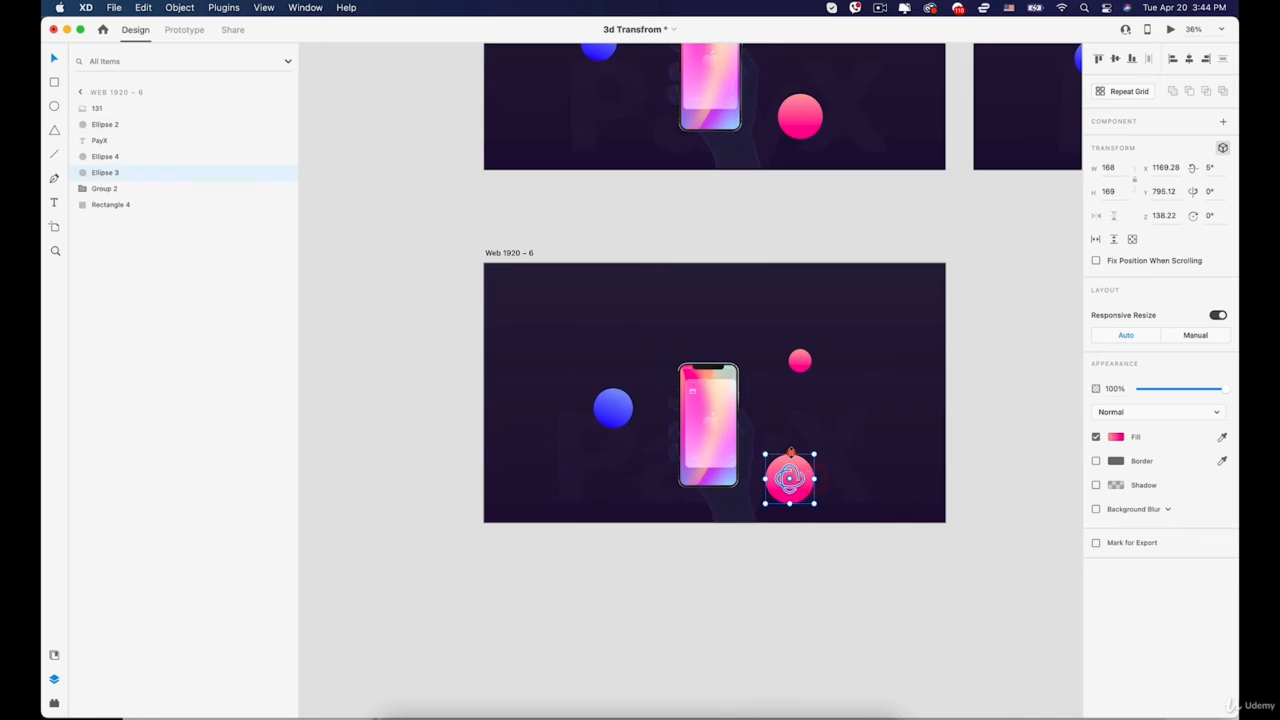
pyautogui.moveTo(791, 452); pyautogui.dragTo(815, 345)
pyautogui.click(804, 358)
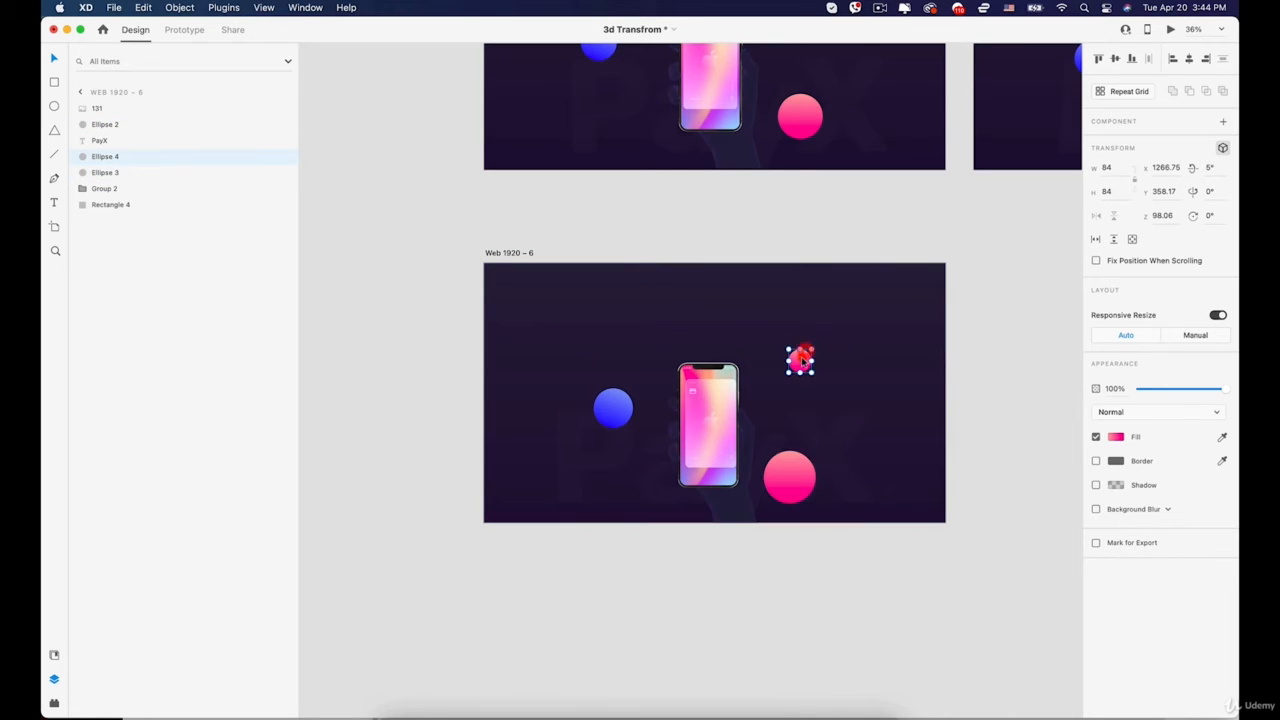
# Add a text object reading "PayX" in the upper part of Web 1920 – 6
pyautogui.moveTo(719, 205); pyautogui.dragTo(663, 354)
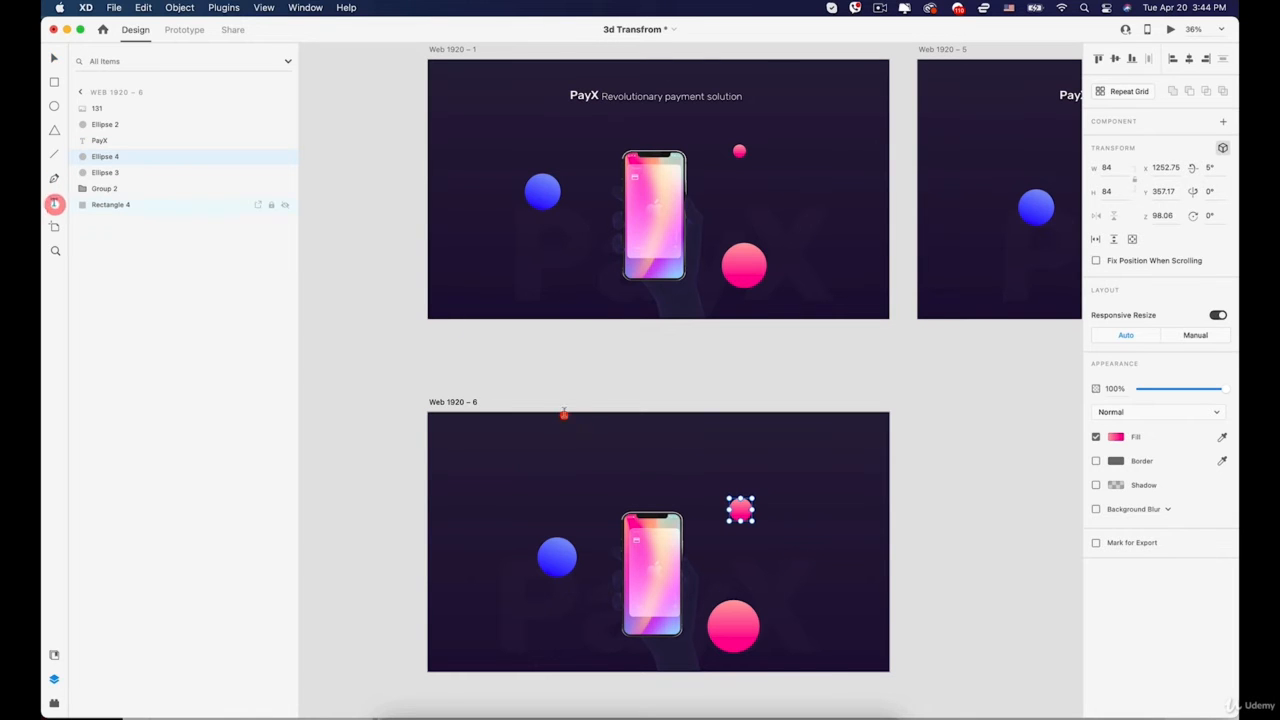
pyautogui.click(600, 437)
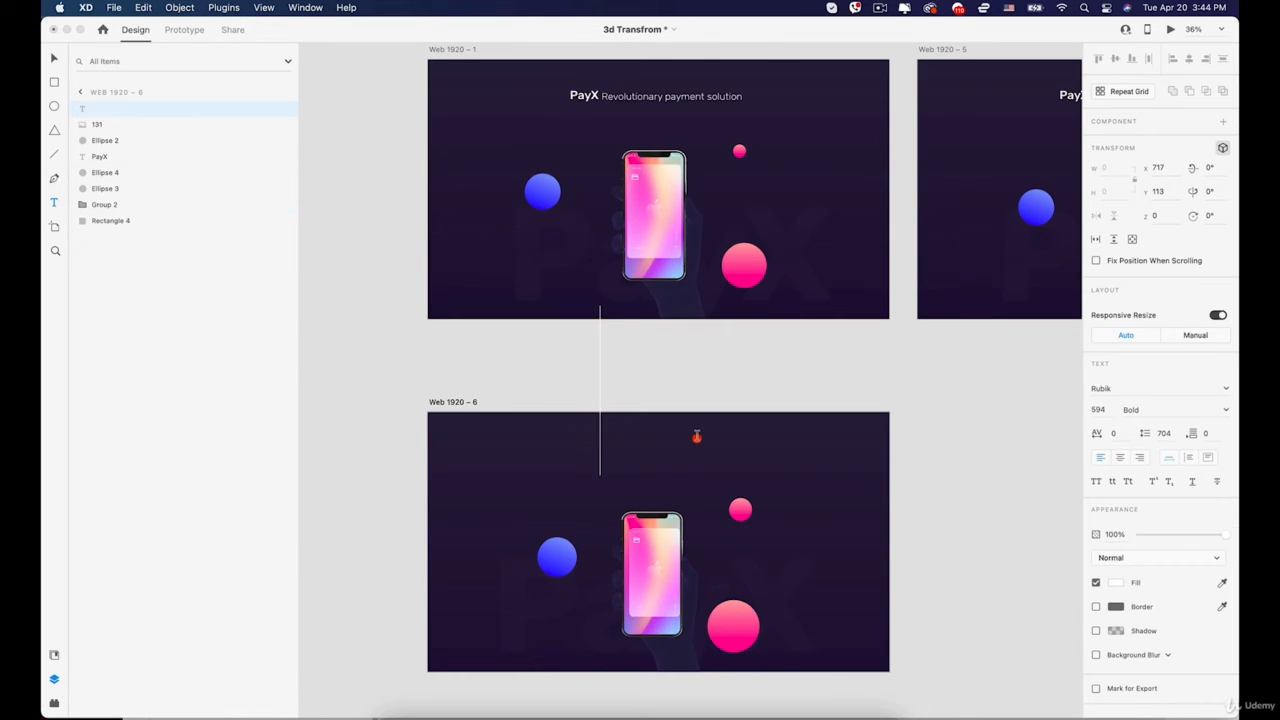
pyautogui.write('Pay')
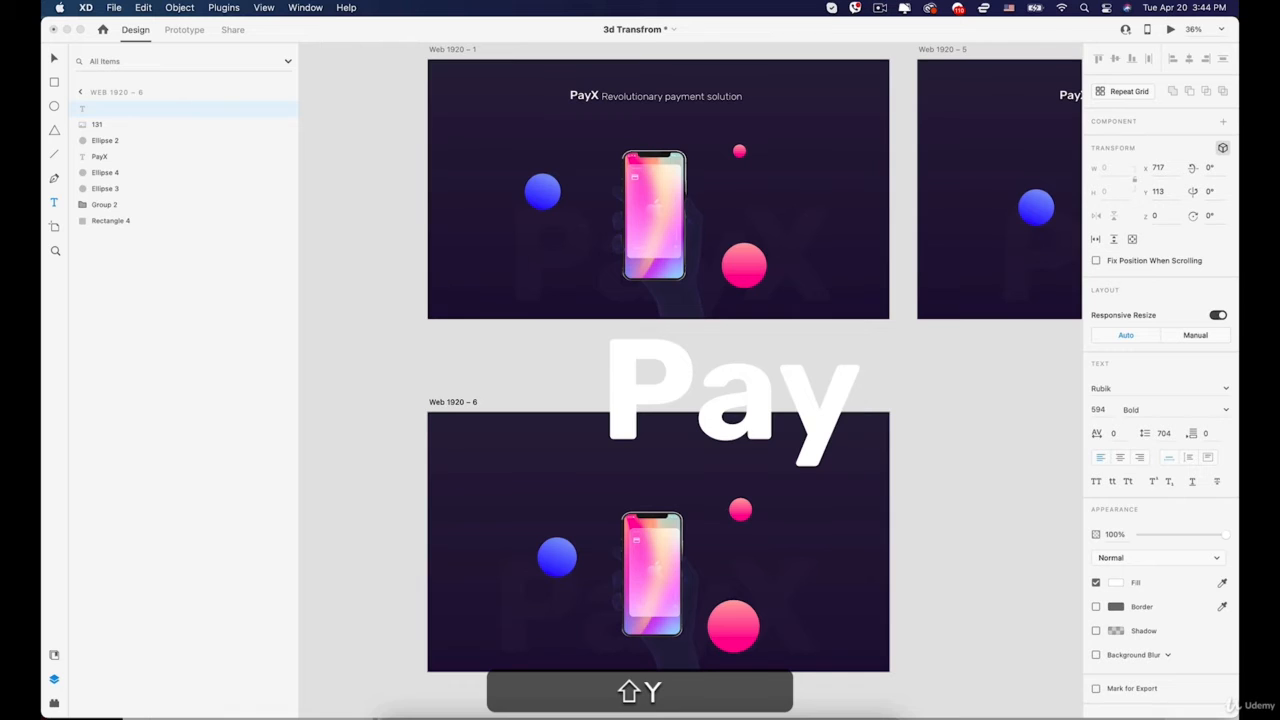
pyautogui.write('X')
# Set the weight of the new PayX text to Rubik Medium
pyautogui.press('super+a')
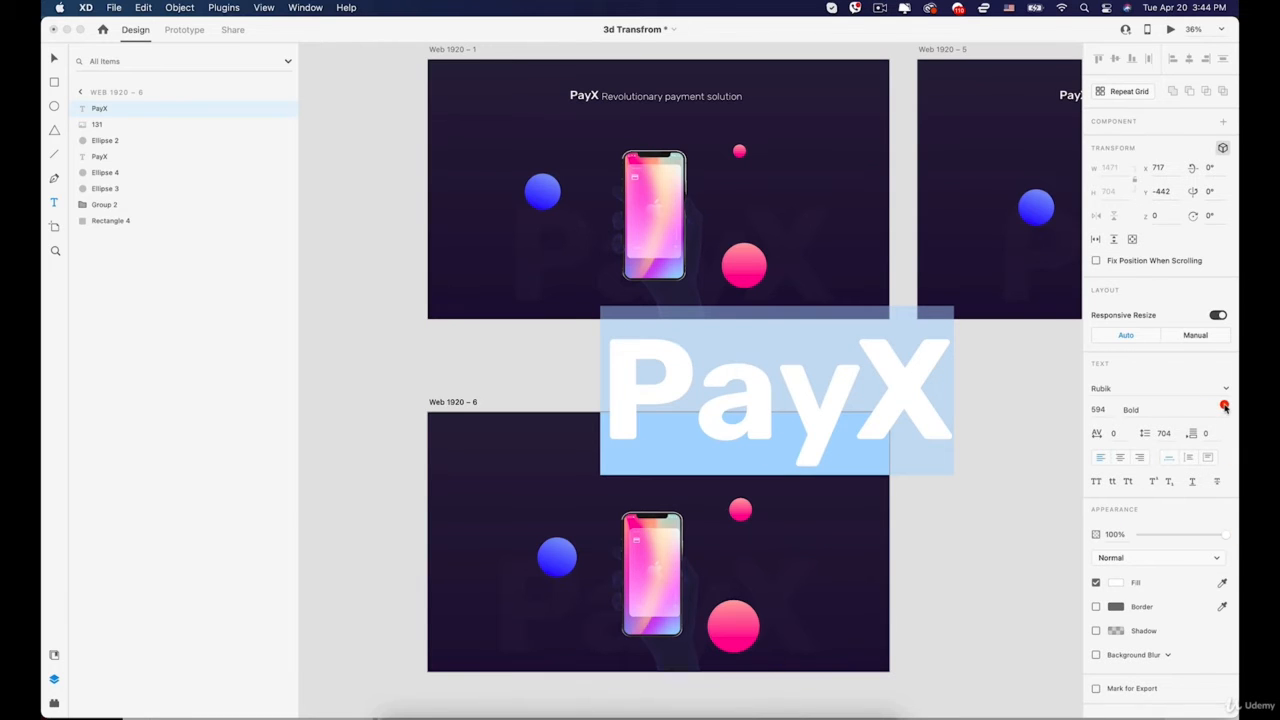
pyautogui.click(1211, 412)
pyautogui.click(1151, 463)
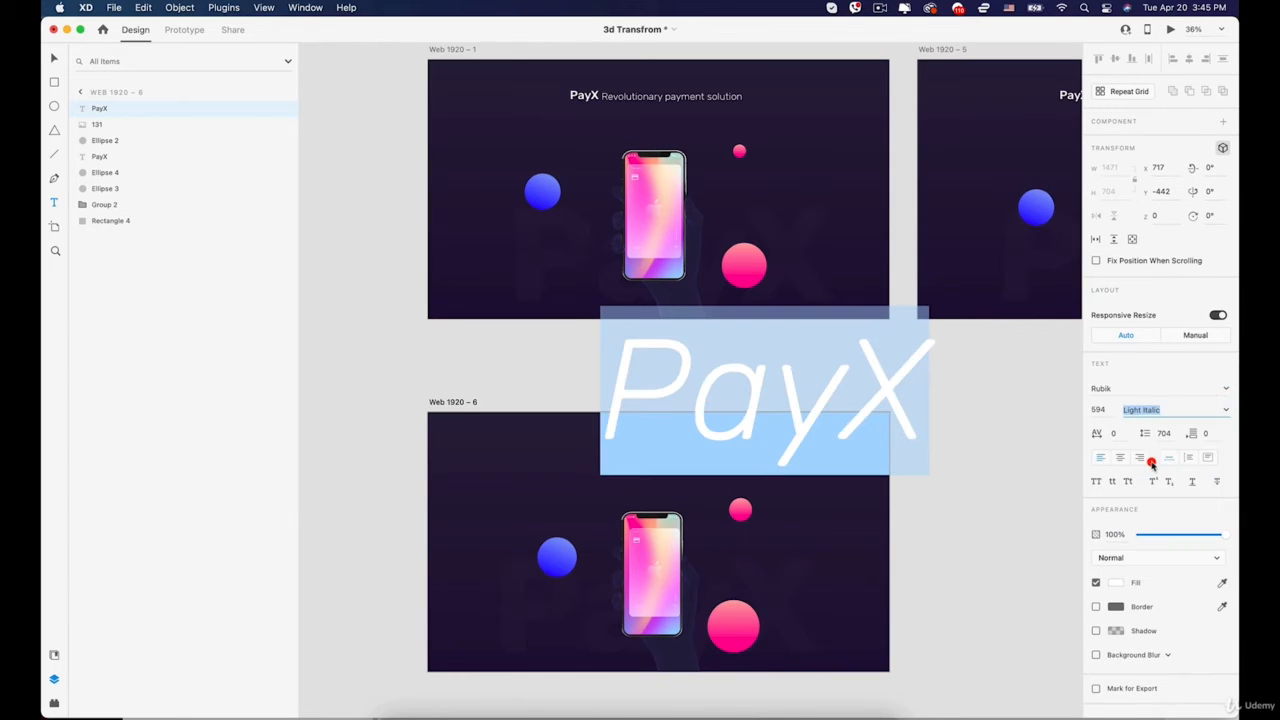
pyautogui.click(1228, 412)
pyautogui.click(1155, 468)
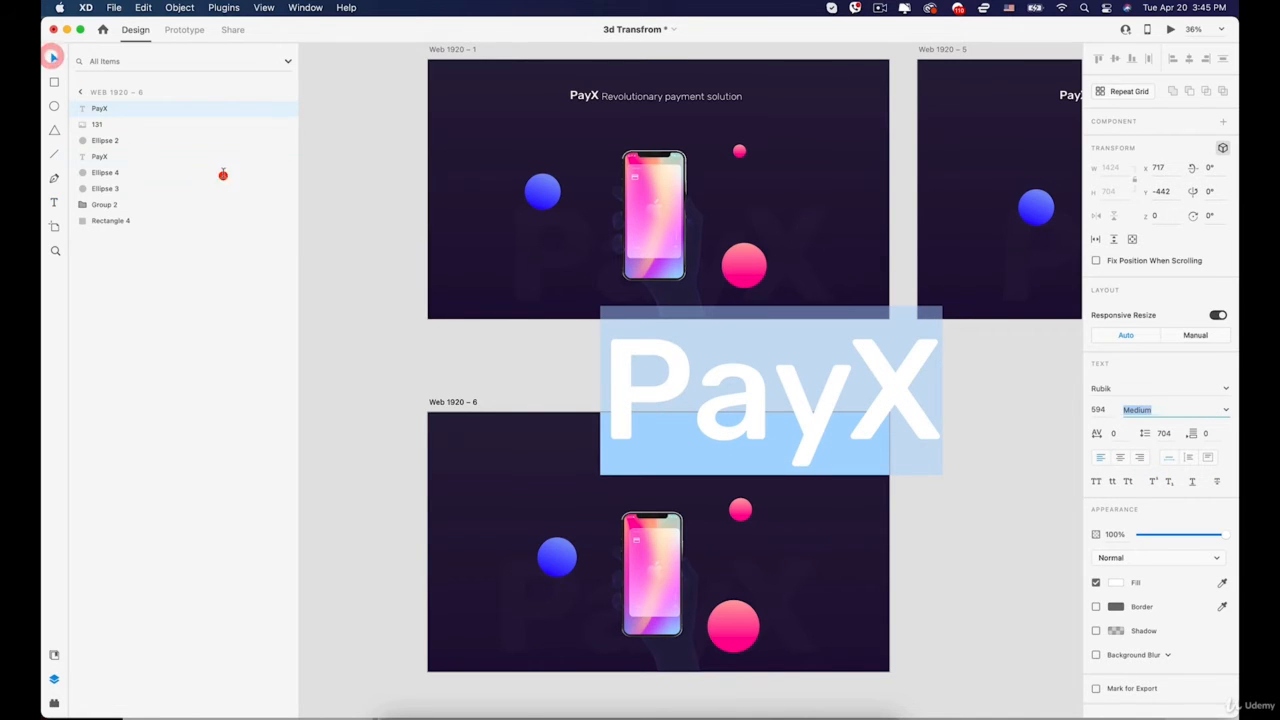
# Shrink the new PayX text to size 55 and place it near the artboard's top at X 563, Y 78
pyautogui.click(997, 476)
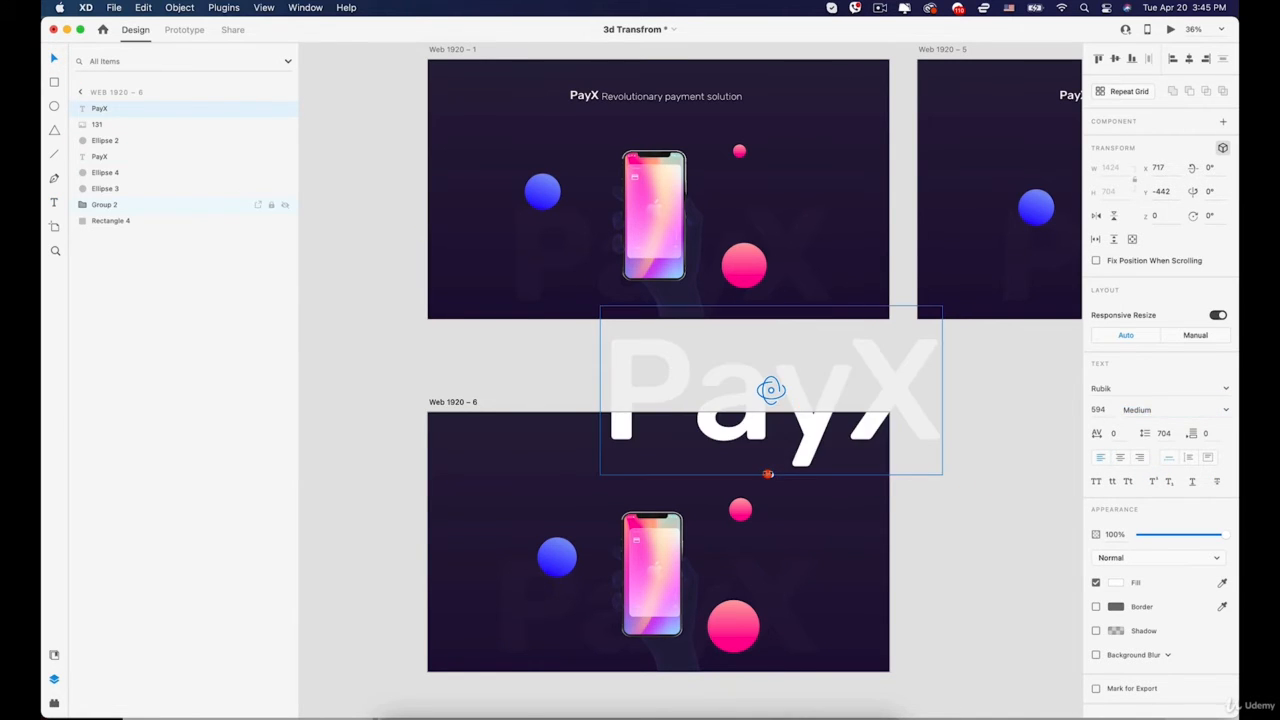
pyautogui.moveTo(770, 476); pyautogui.dragTo(742, 314)
pyautogui.scroll(5, 638, 455)
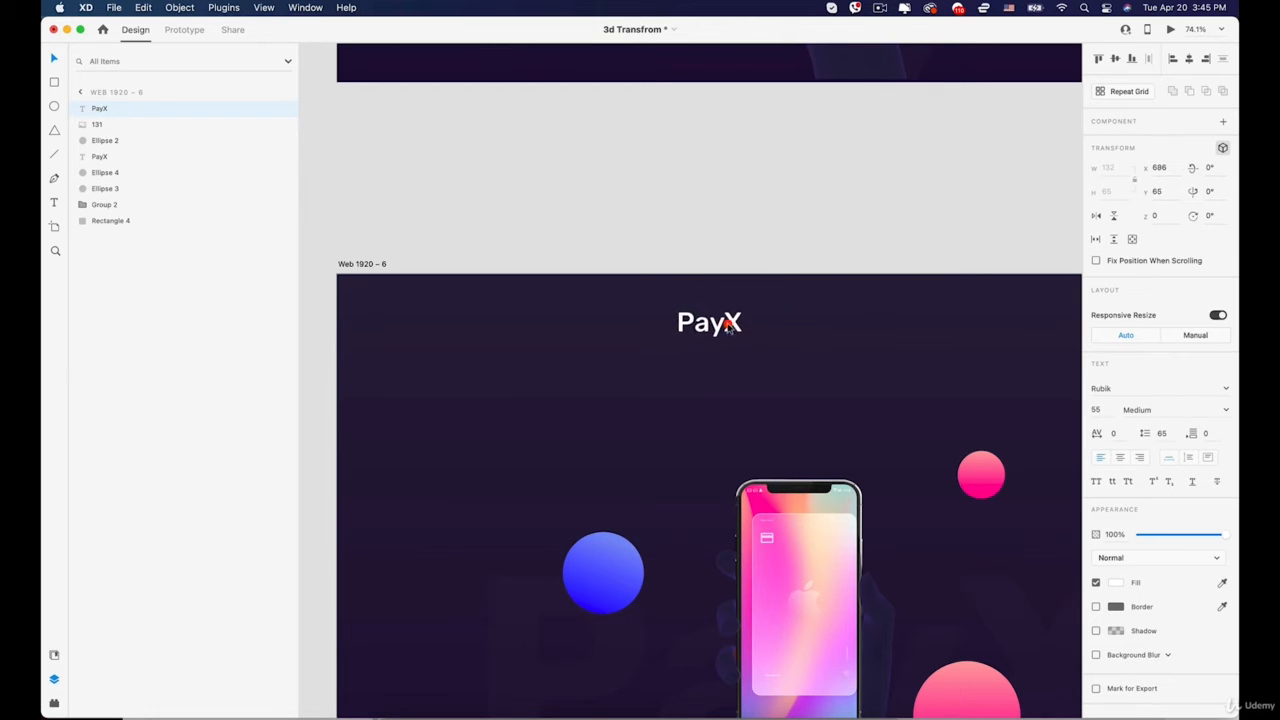
pyautogui.scroll(-5, 903, 234)
# Copy the "Revolutionary payment solution" text from Web 1920 – 1 to Web 1920 – 6 and place it beside PayX at X 713, Y 87
pyautogui.moveTo(888, 250); pyautogui.dragTo(663, 476)
pyautogui.click(606, 110)
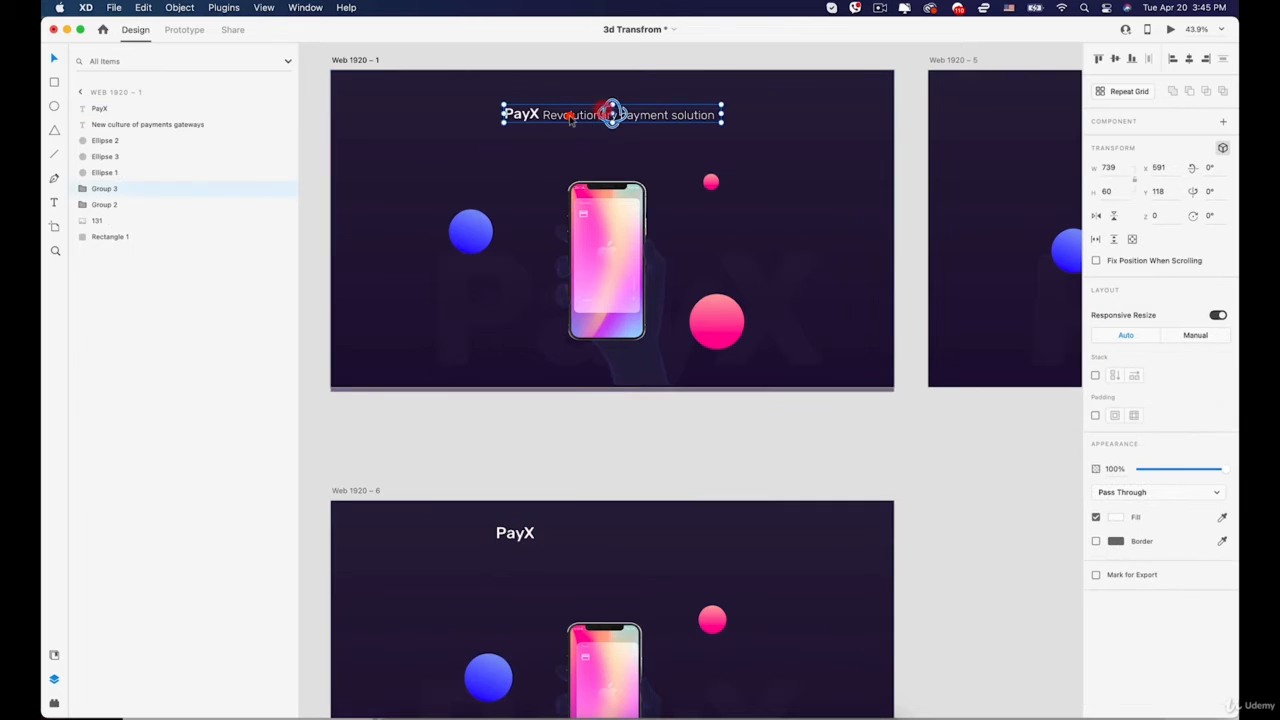
pyautogui.doubleClick(570, 116)
pyautogui.press('super+c')
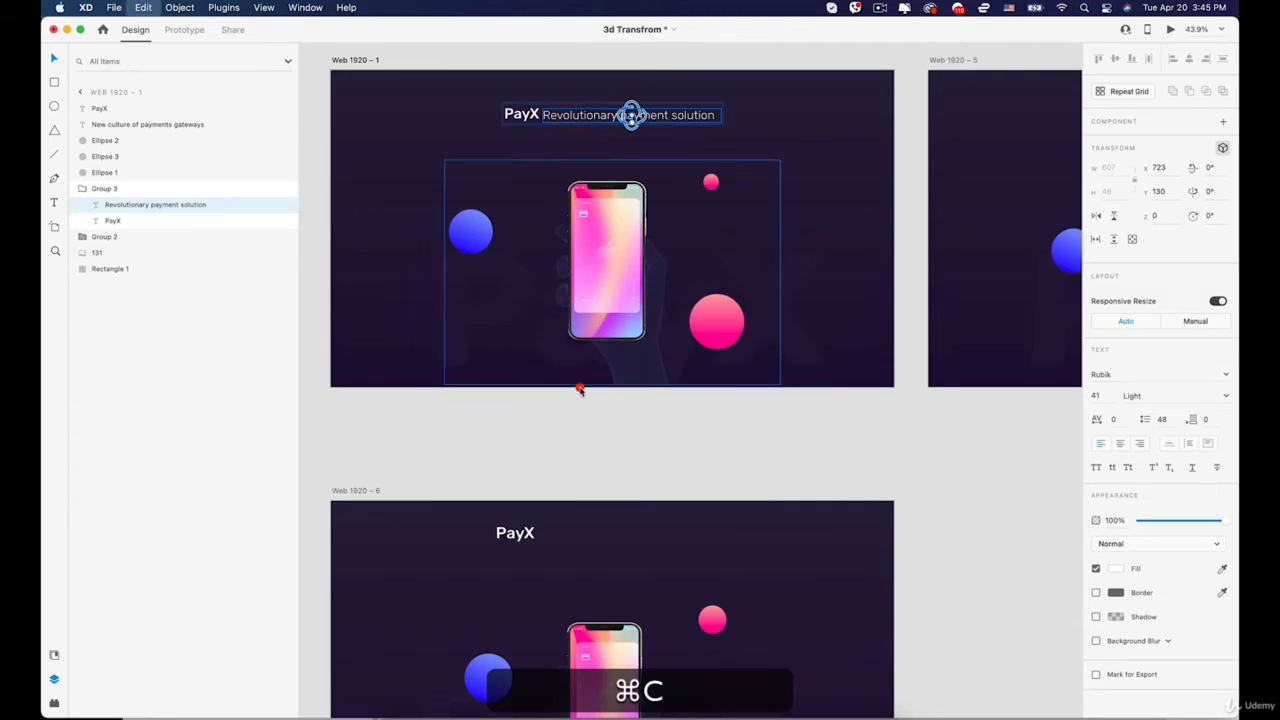
pyautogui.click(514, 533)
pyautogui.press('super+v')
pyautogui.scroll(5, 543, 540)
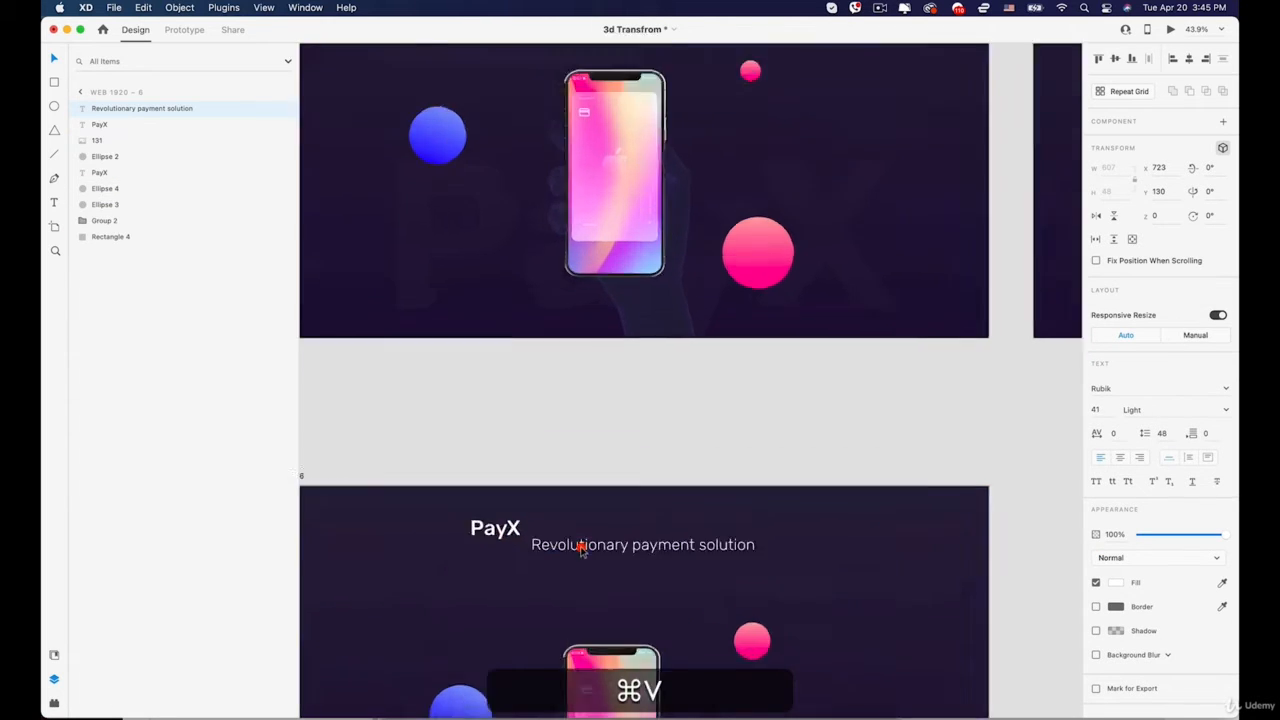
pyautogui.moveTo(634, 418); pyautogui.dragTo(643, 420)
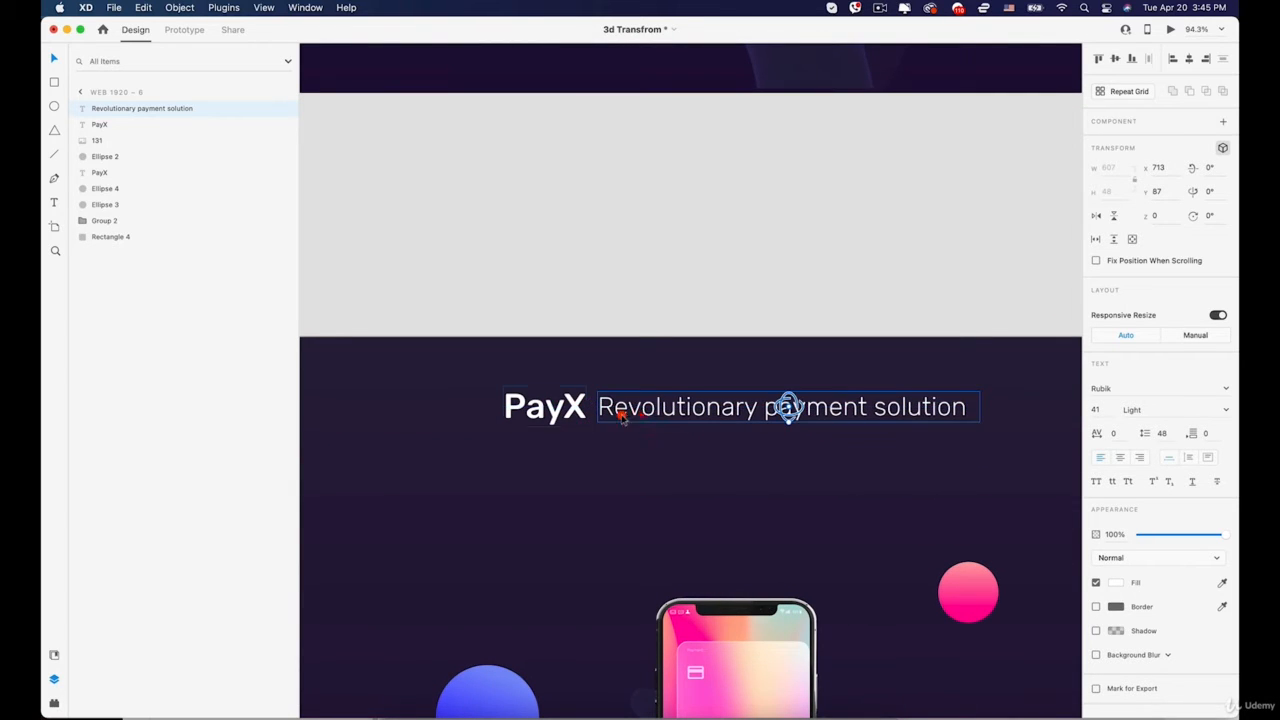
# Group the PayX title with its tagline and center the group horizontally on the artboard
pyautogui.keyDown('shift'); pyautogui.click(551, 410); pyautogui.keyUp('shift')
pyautogui.rightClick(561, 407)
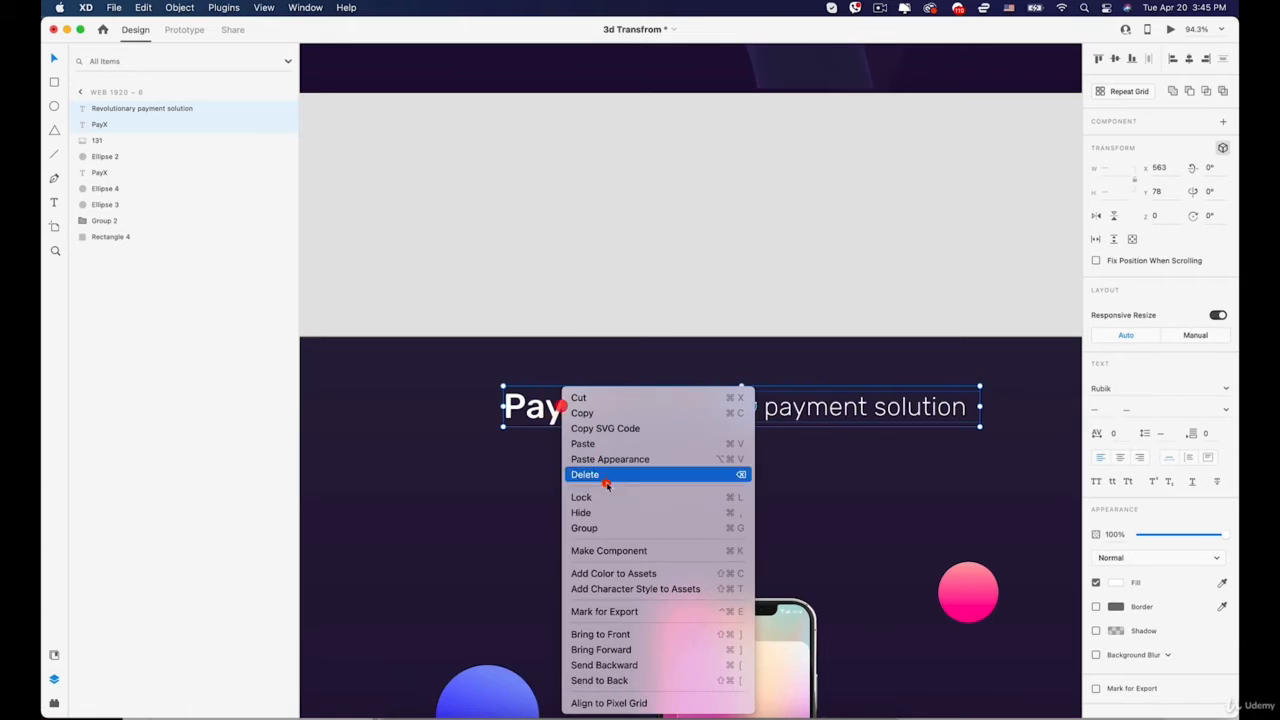
pyautogui.click(583, 529)
pyautogui.scroll(-2, 934, 289)
pyautogui.scroll(-3, 934, 289)
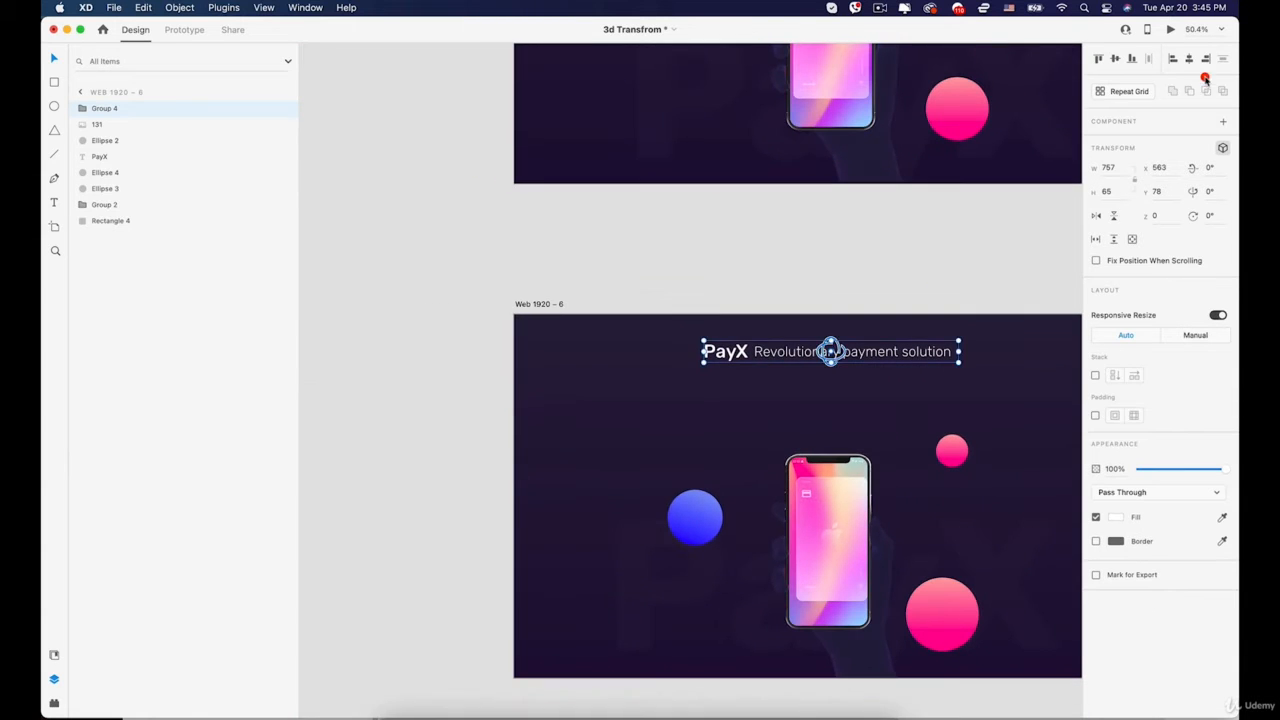
pyautogui.click(1189, 59)
pyautogui.moveTo(1038, 210); pyautogui.dragTo(893, 200)
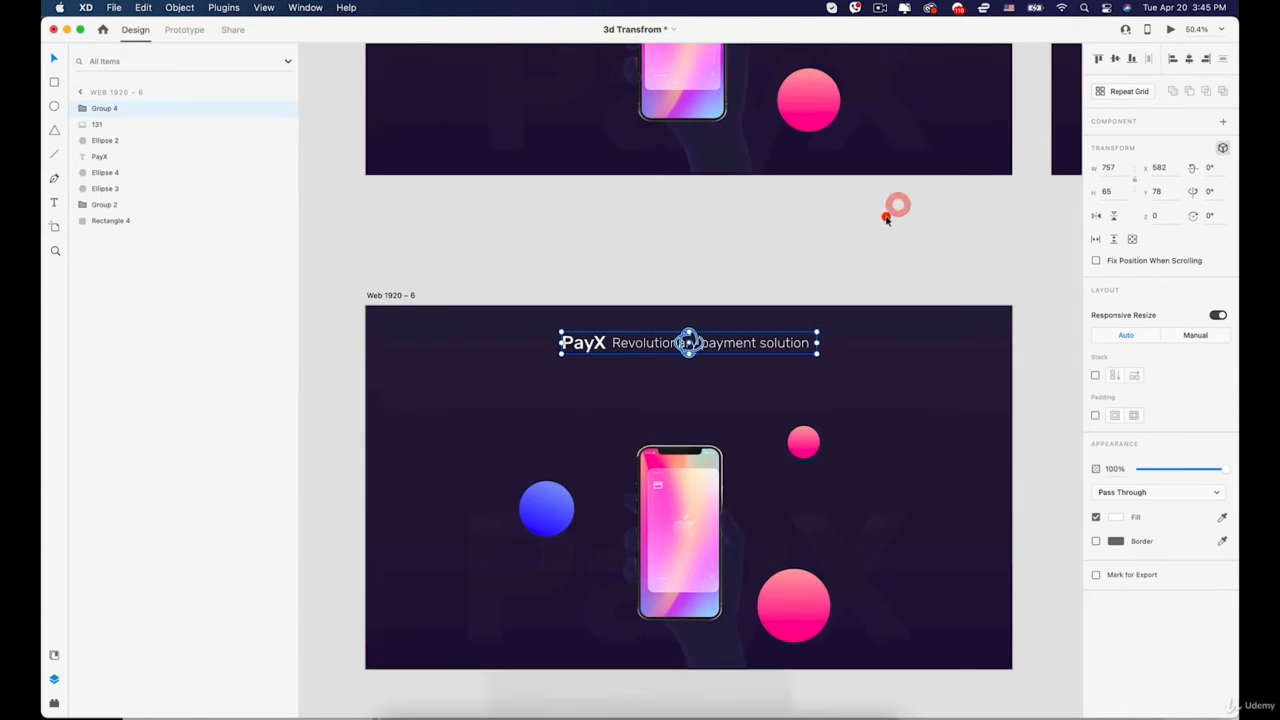
# Copy the "New culture of payments gateways" text from Web 1920 – 5 into Web 1920 – 6
pyautogui.scroll(-2, 894, 209)
pyautogui.moveTo(857, 249); pyautogui.dragTo(615, 435)
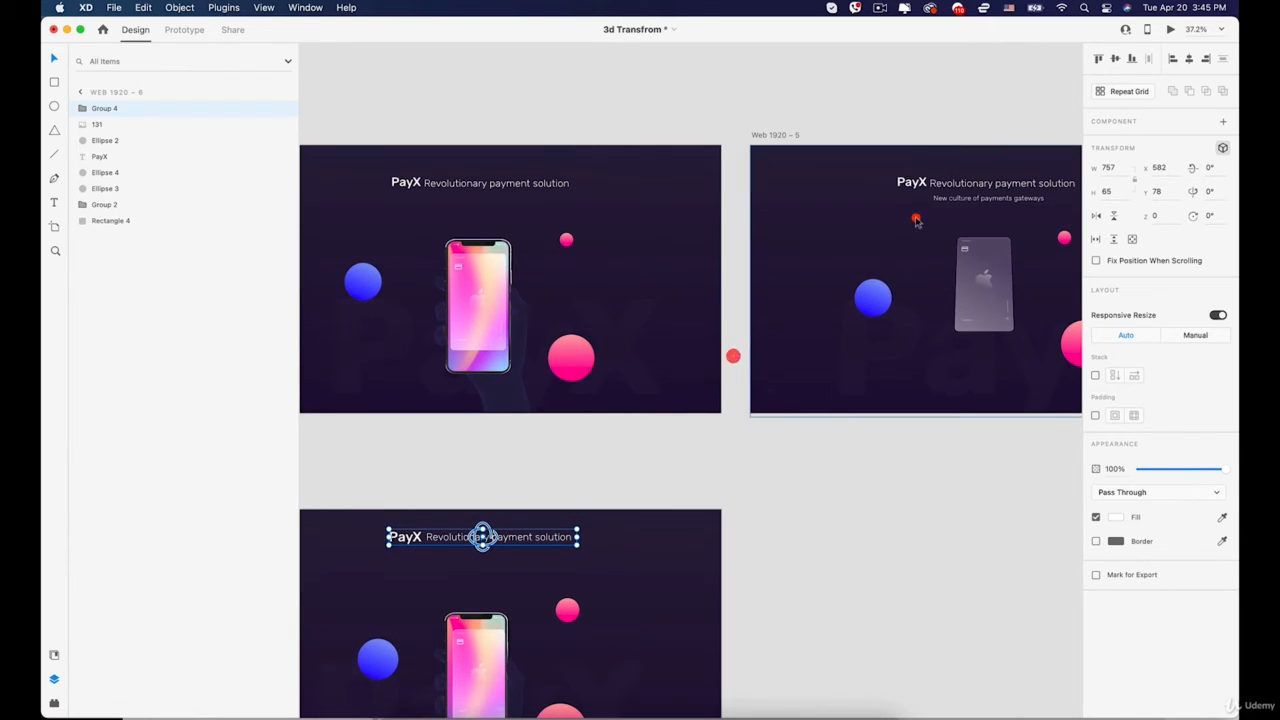
pyautogui.click(966, 199)
pyautogui.press('super+c')
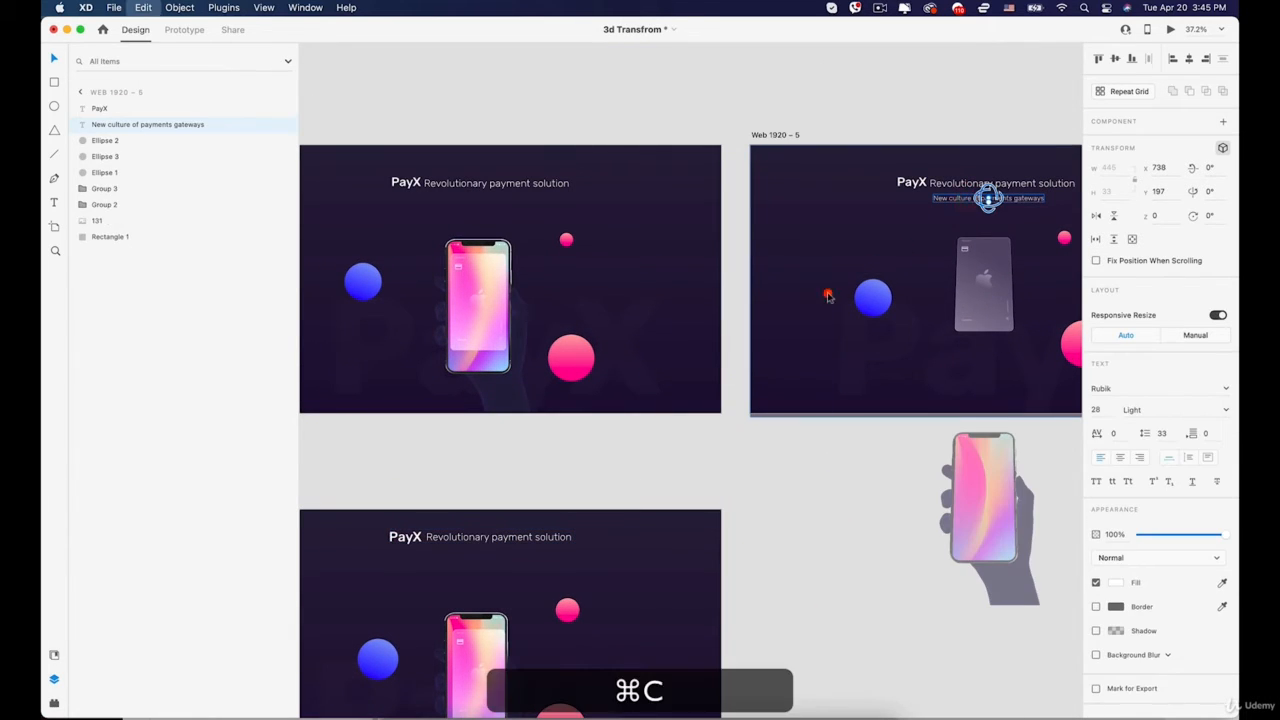
pyautogui.moveTo(620, 422); pyautogui.dragTo(871, 216)
pyautogui.click(775, 347)
pyautogui.press('super+v')
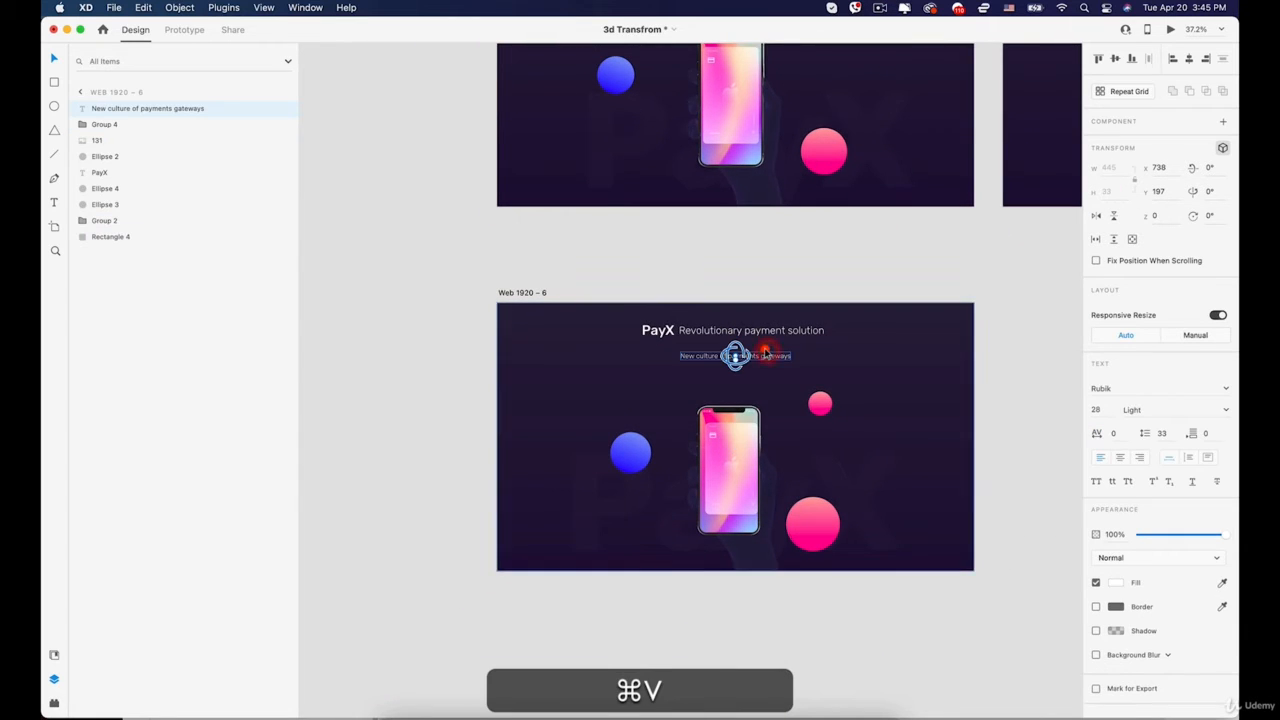
# Position the pasted subtitle just below the headline at X 729, Y 154
pyautogui.scroll(5, 763, 351)
pyautogui.moveTo(738, 368); pyautogui.dragTo(733, 343)
pyautogui.scroll(-2, 740, 400)
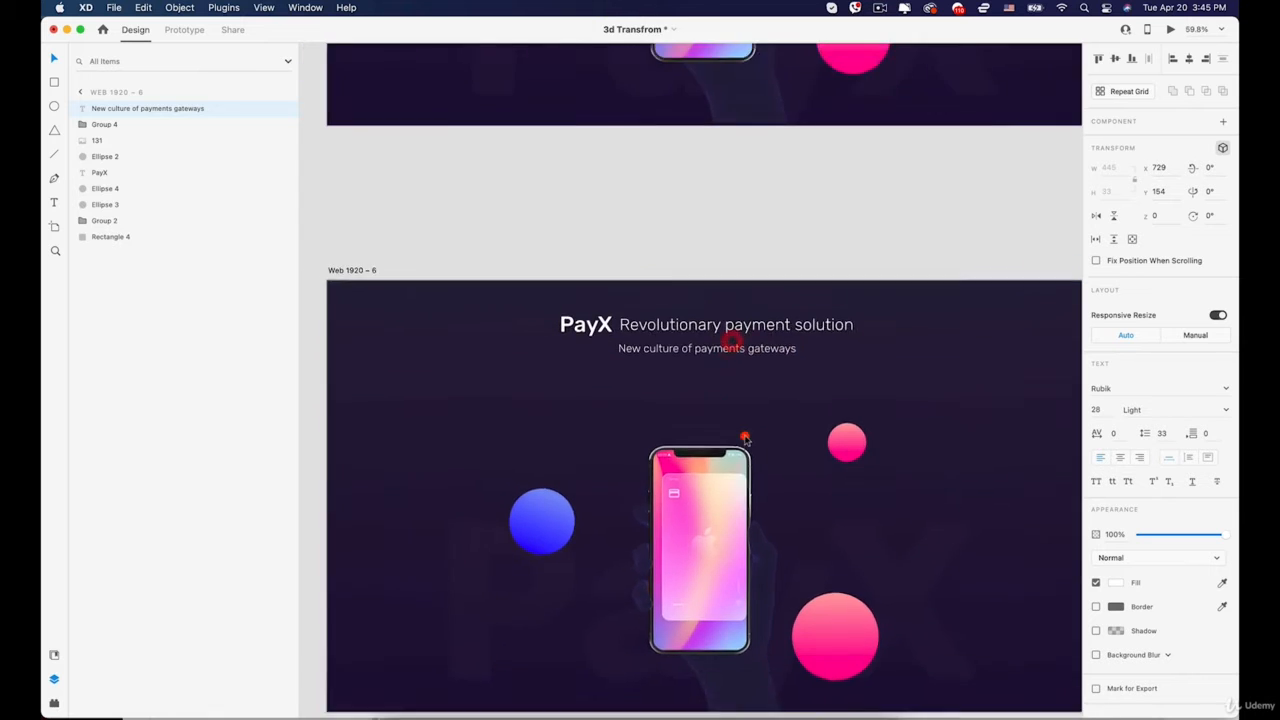
pyautogui.moveTo(746, 437); pyautogui.dragTo(768, 290)
pyautogui.scroll(4, 743, 402)
pyautogui.click(722, 390)
pyautogui.moveTo(725, 368); pyautogui.dragTo(718, 353)
# Review the composition of Web 1920 – 6, including the glass card over the phone
pyautogui.scroll(-5, 719, 358)
pyautogui.moveTo(814, 579); pyautogui.dragTo(746, 573)
pyautogui.click(751, 575)
pyautogui.scroll(-5, 751, 575)
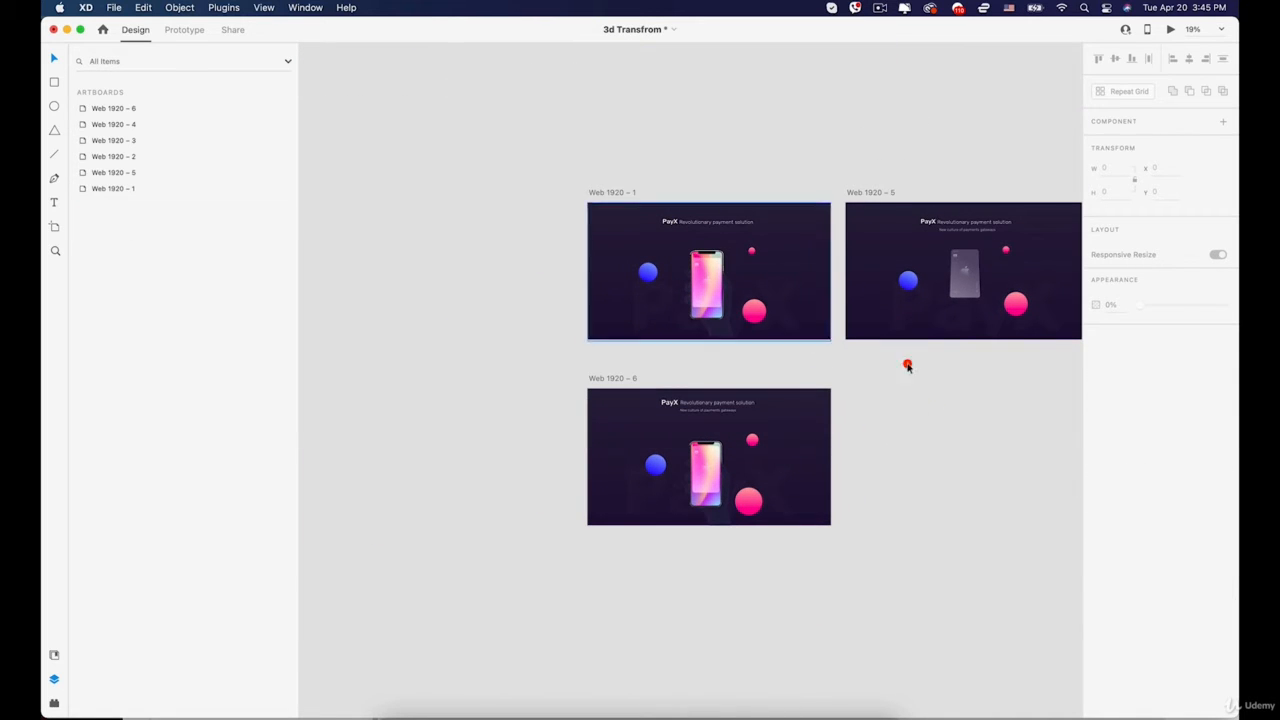
pyautogui.scroll(5, 885, 584)
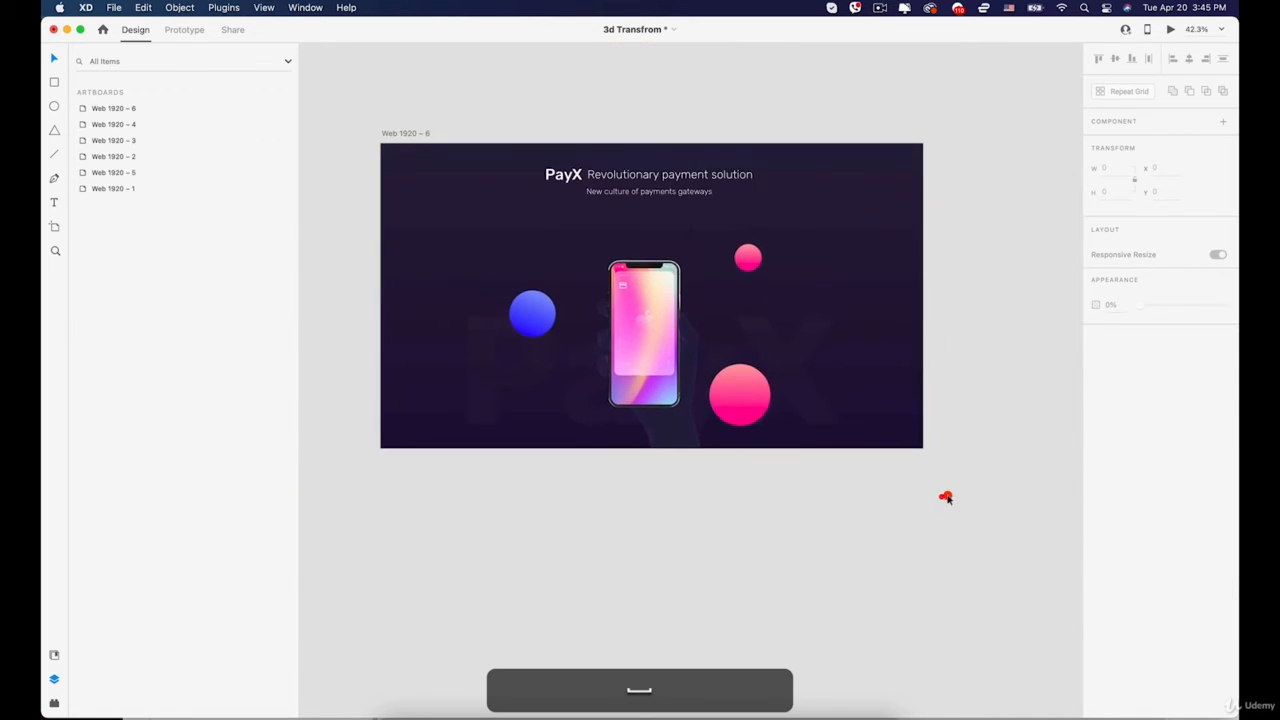
pyautogui.scroll(3, 734, 334)
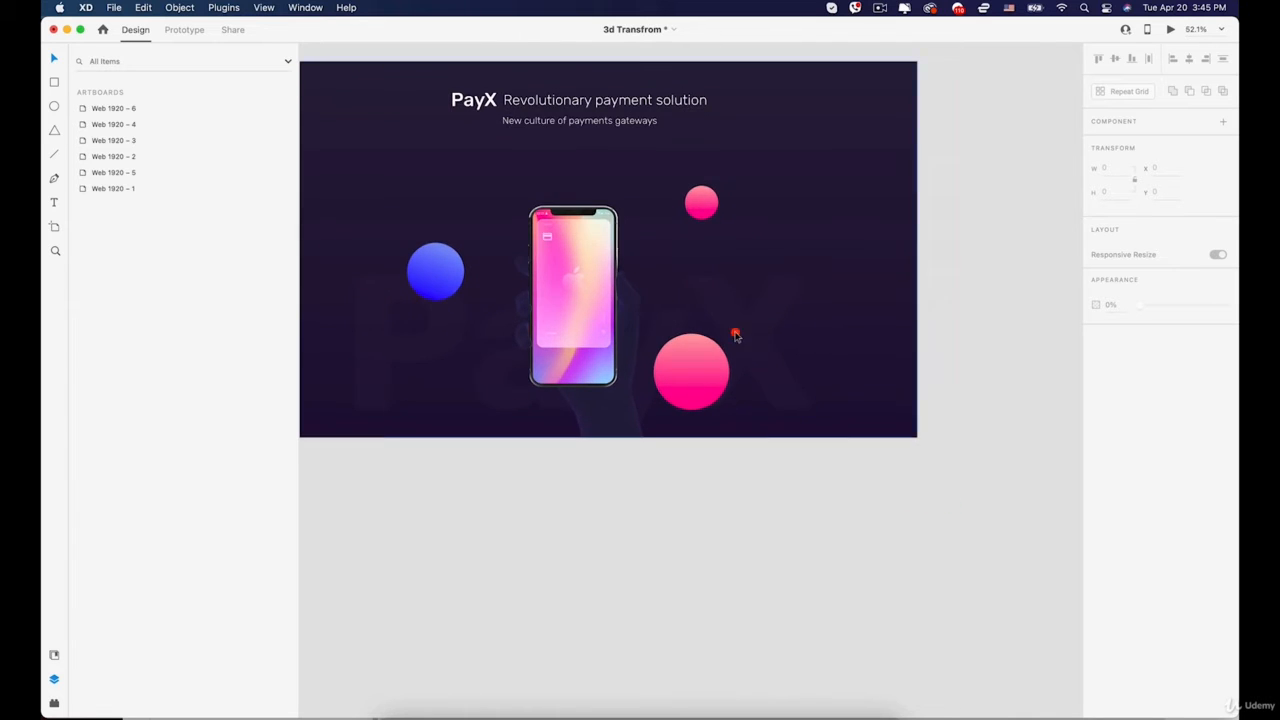
pyautogui.click(702, 293)
pyautogui.moveTo(702, 296); pyautogui.dragTo(701, 296)
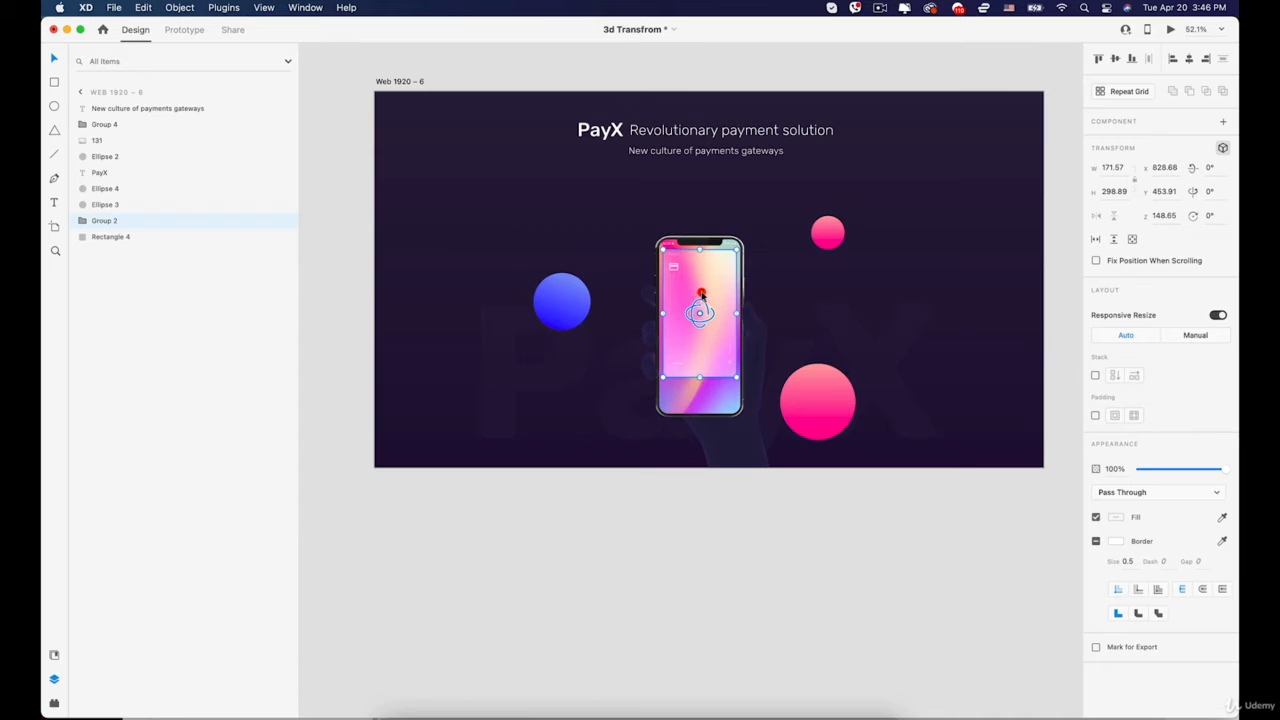
pyautogui.click(702, 292)
pyautogui.scroll(3, 702, 291)
pyautogui.press('space')
pyautogui.moveTo(703, 288); pyautogui.dragTo(639, 285)
# Duplicate artboard Web 1920 – 6 and place the copy beside it on the right
pyautogui.scroll(-5, 644, 316)
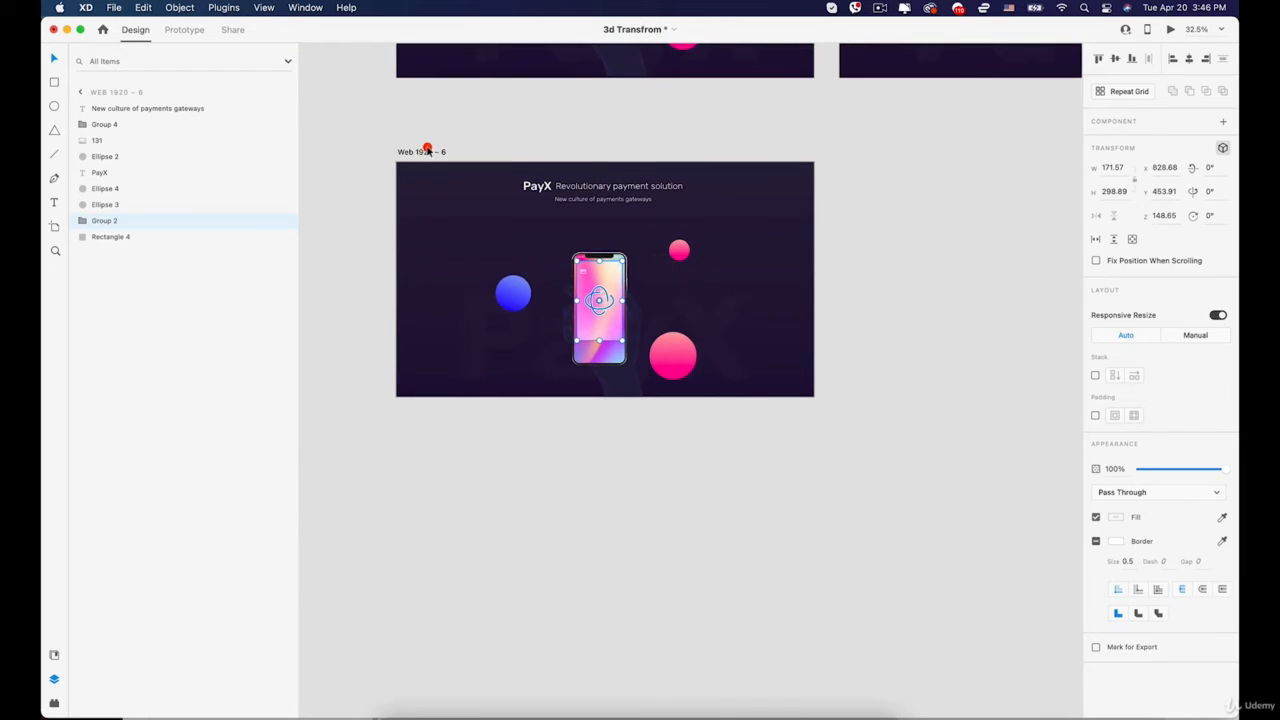
pyautogui.moveTo(427, 150); pyautogui.dragTo(859, 165)
pyautogui.press('space')
pyautogui.moveTo(838, 248); pyautogui.dragTo(644, 245)
pyautogui.click(737, 502)
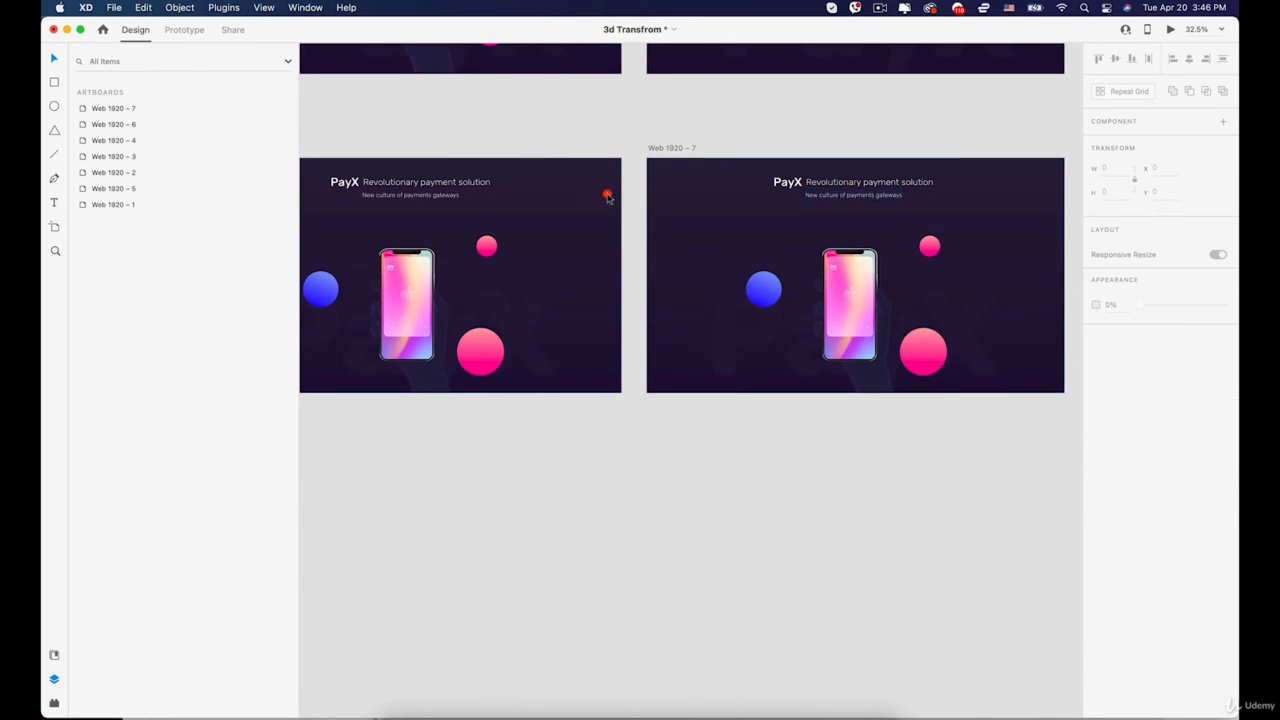
pyautogui.press('space')
pyautogui.moveTo(607, 196); pyautogui.dragTo(675, 193)
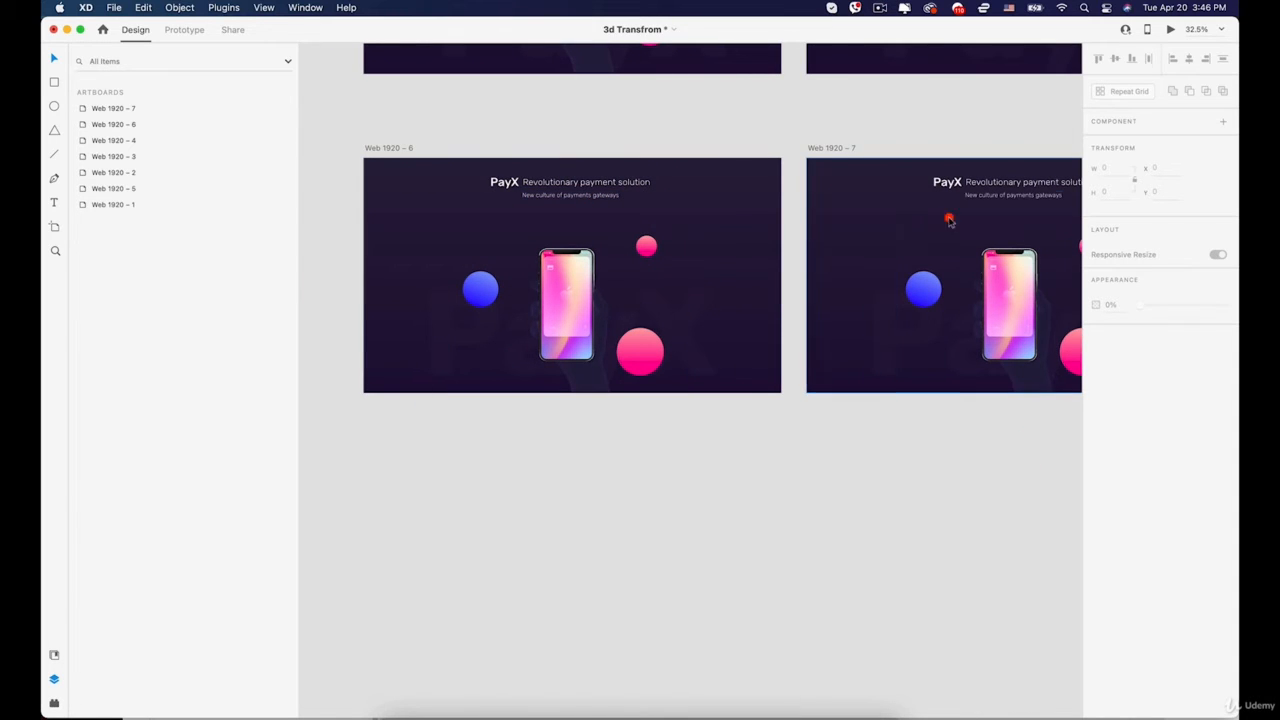
# On Web 1920 – 6, move the "New culture of payments gateways" subtitle down to Y 312 and make it fully transparent
pyautogui.click(580, 195)
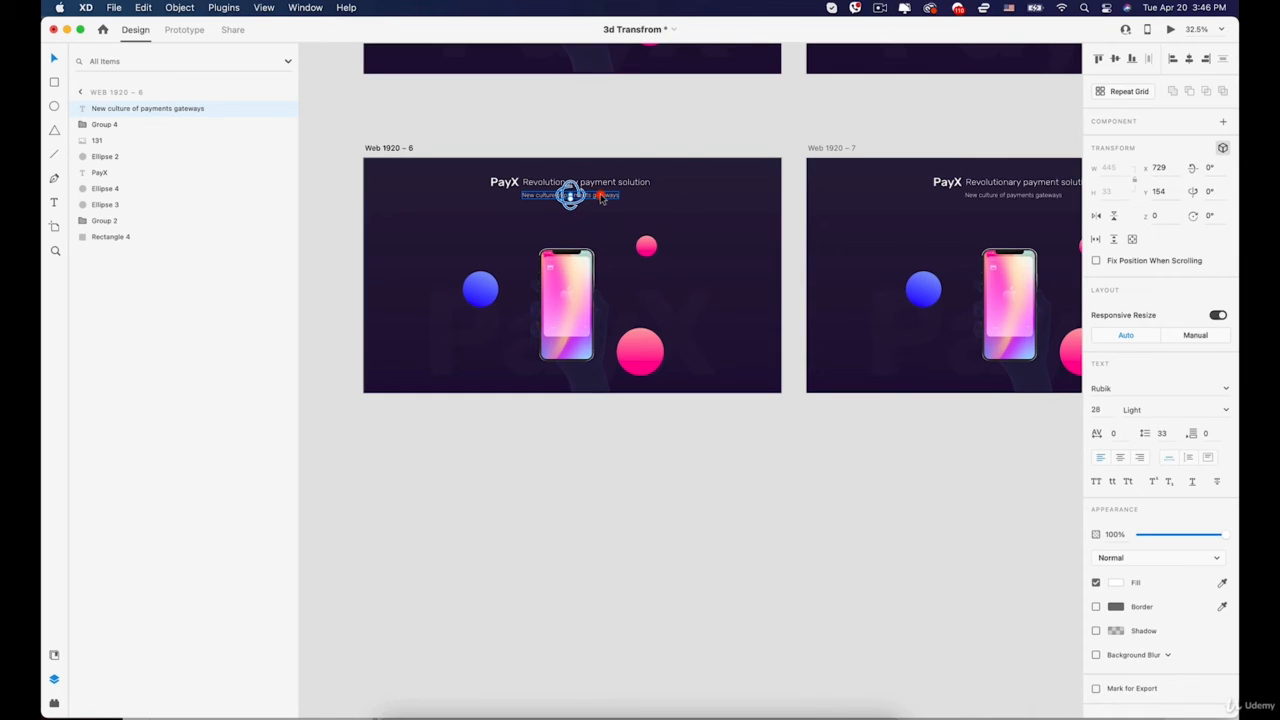
pyautogui.moveTo(601, 197); pyautogui.dragTo(599, 229)
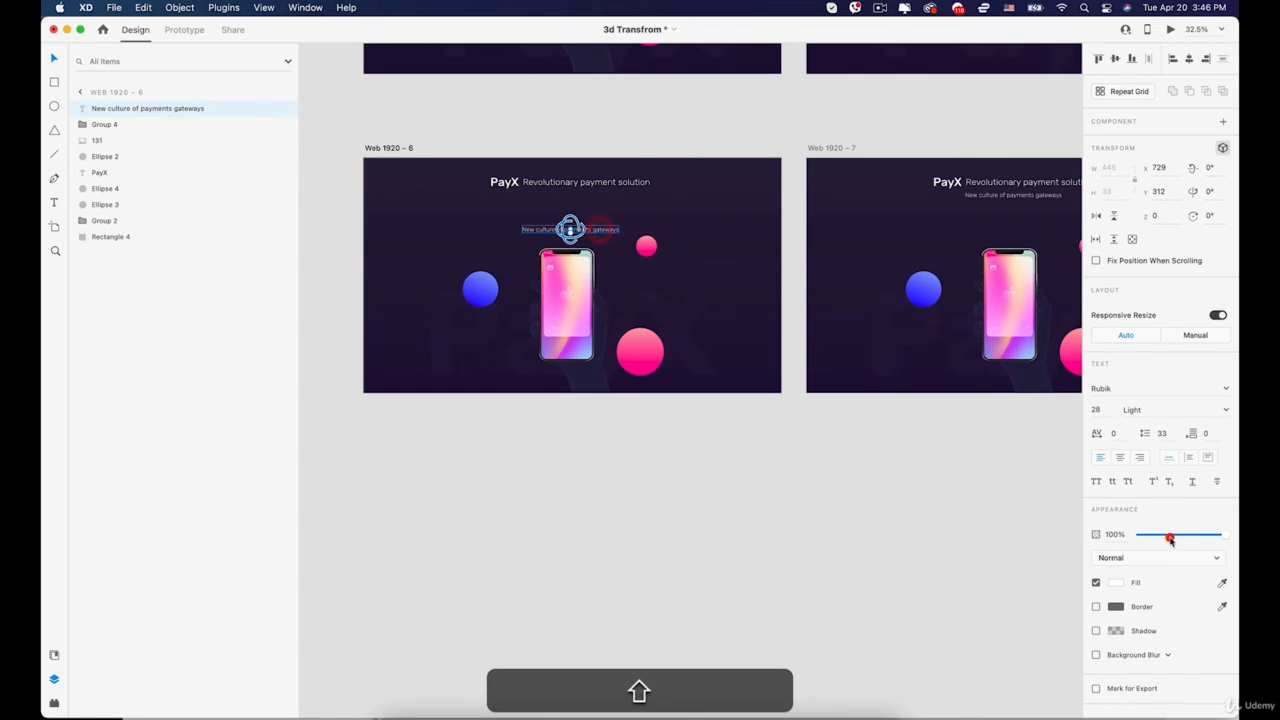
pyautogui.moveTo(1170, 538); pyautogui.dragTo(1096, 536)
pyautogui.click(920, 542)
# Move the phone-in-hand image on Web 1920 – 7 straight down past the artboard's lower edge to Y 1011
pyautogui.press('space')
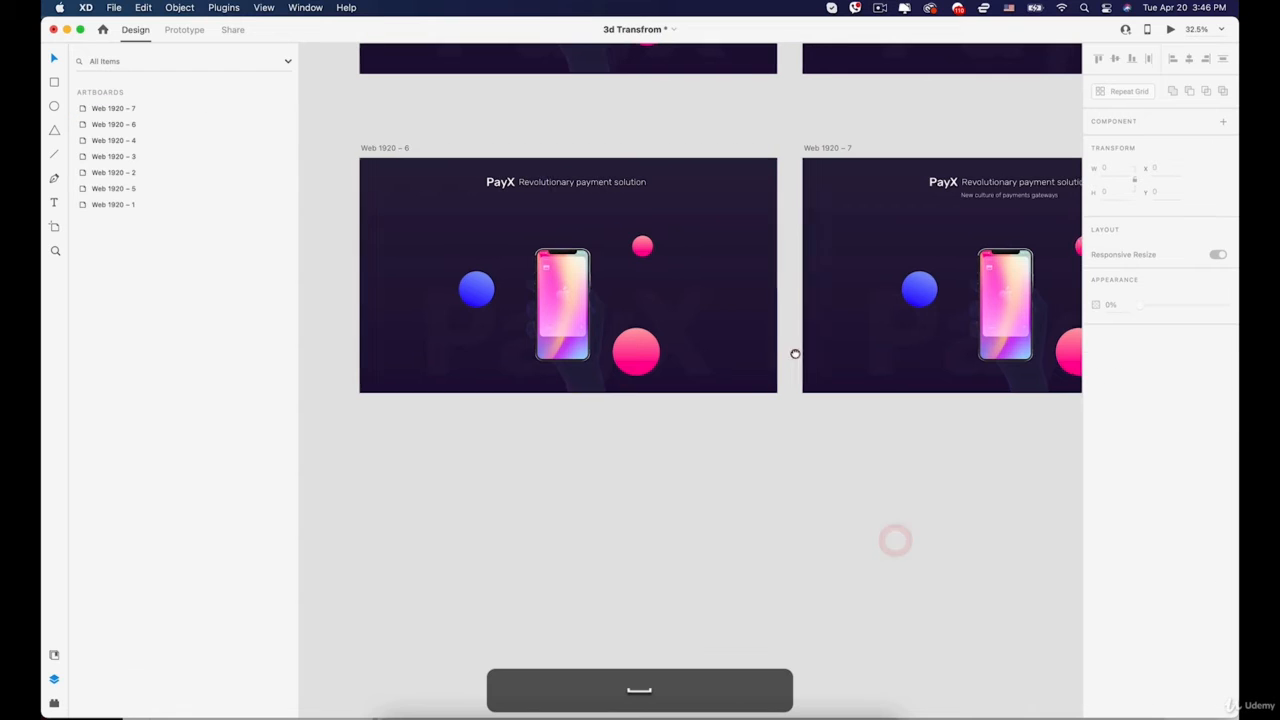
pyautogui.moveTo(794, 354); pyautogui.dragTo(677, 357)
pyautogui.click(884, 310)
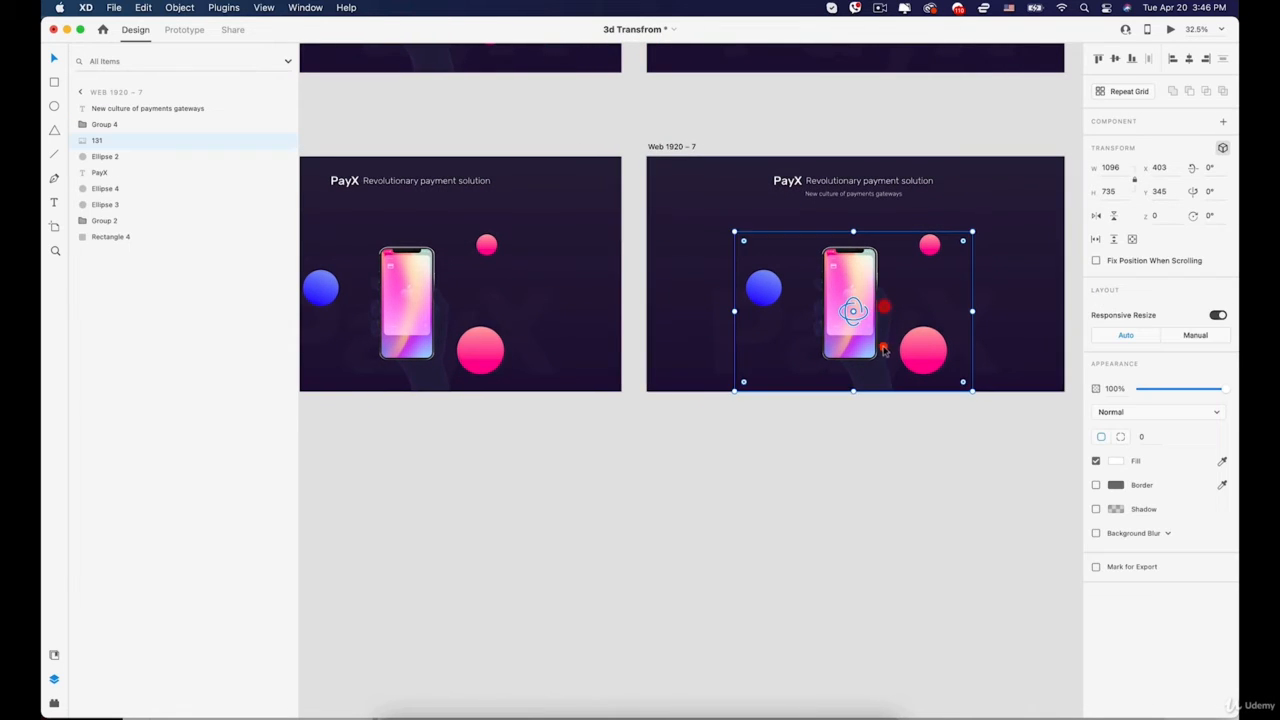
pyautogui.scroll(3, 884, 350)
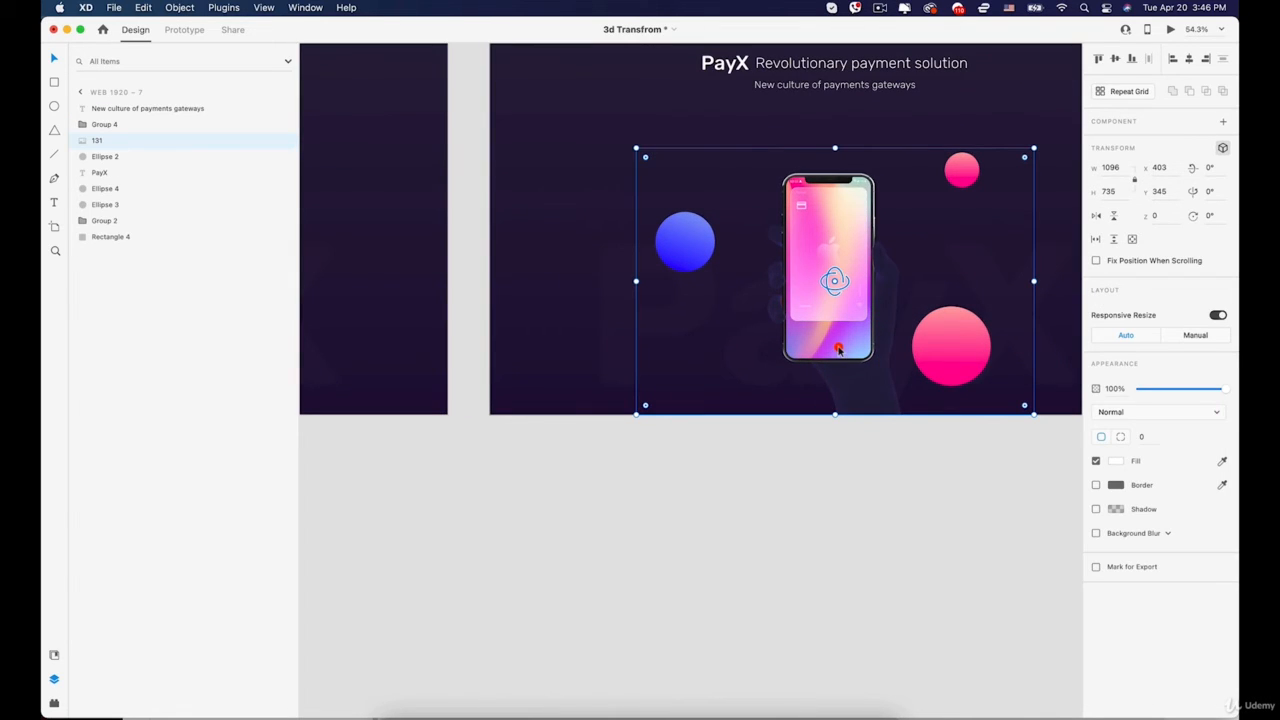
pyautogui.moveTo(838, 349); pyautogui.dragTo(864, 593)
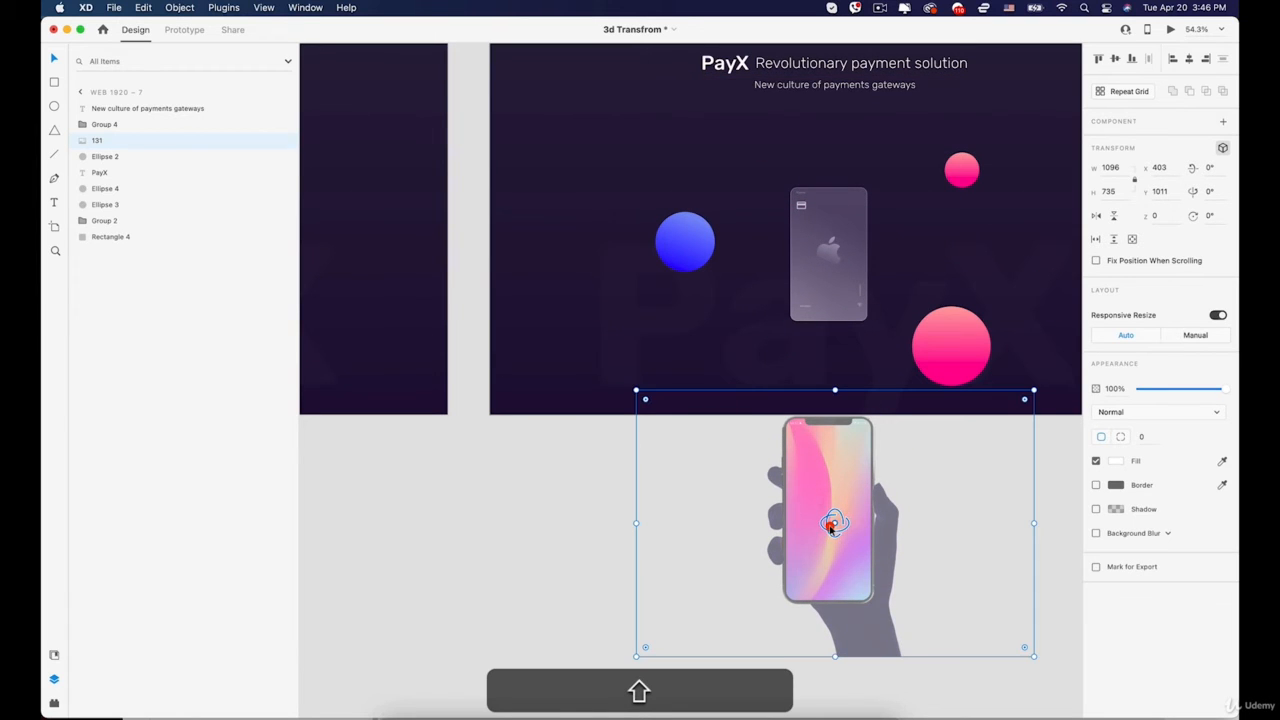
# Tilt the phone-in-hand image 21° around its X axis and reduce its opacity to 0%
pyautogui.moveTo(829, 526); pyautogui.dragTo(823, 491)
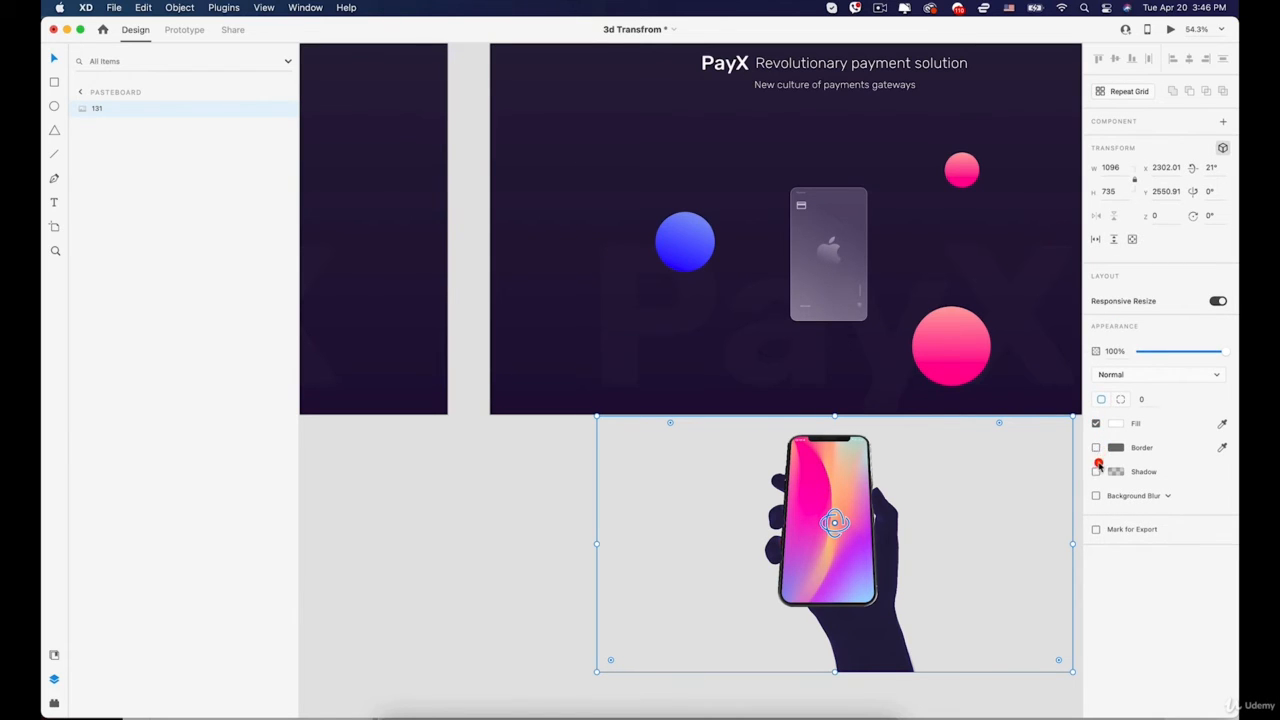
pyautogui.moveTo(1151, 363); pyautogui.dragTo(1081, 354)
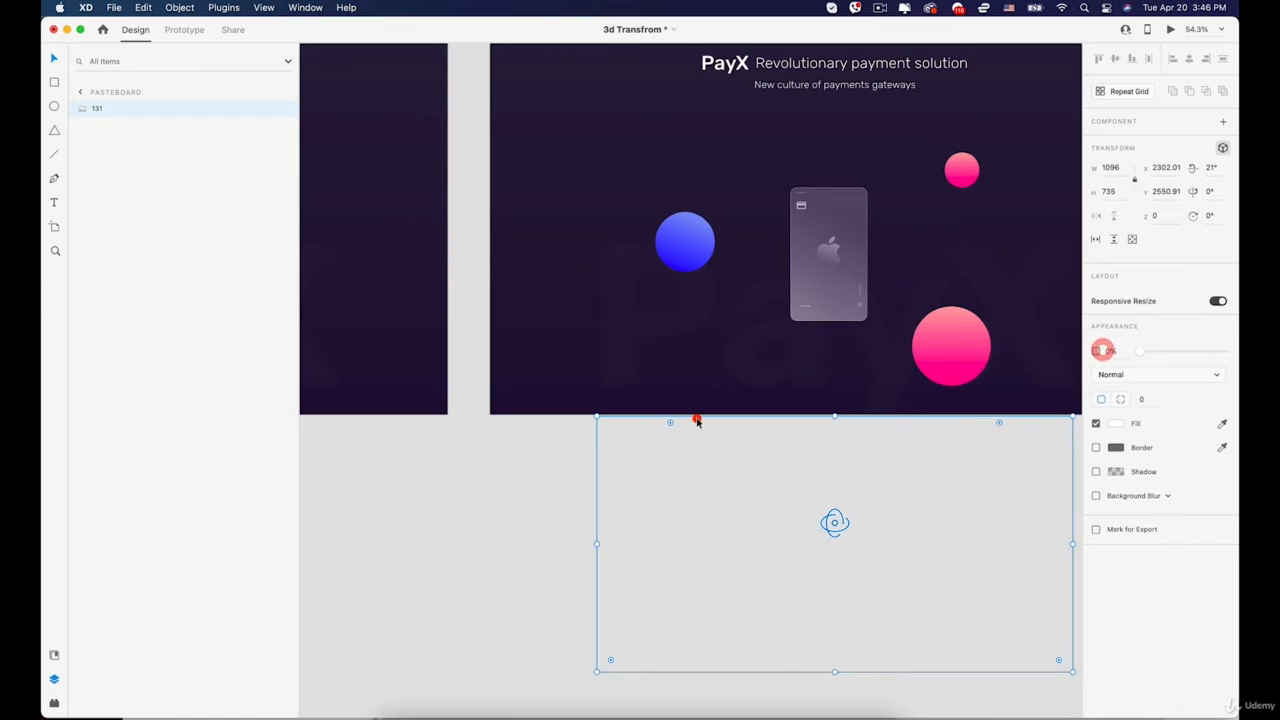
# Raise the glass card on Web 1920 – 7 to about Y 375 and tilt it 17° around its X axis
pyautogui.press('space')
pyautogui.moveTo(697, 421); pyautogui.dragTo(662, 553)
pyautogui.click(812, 396)
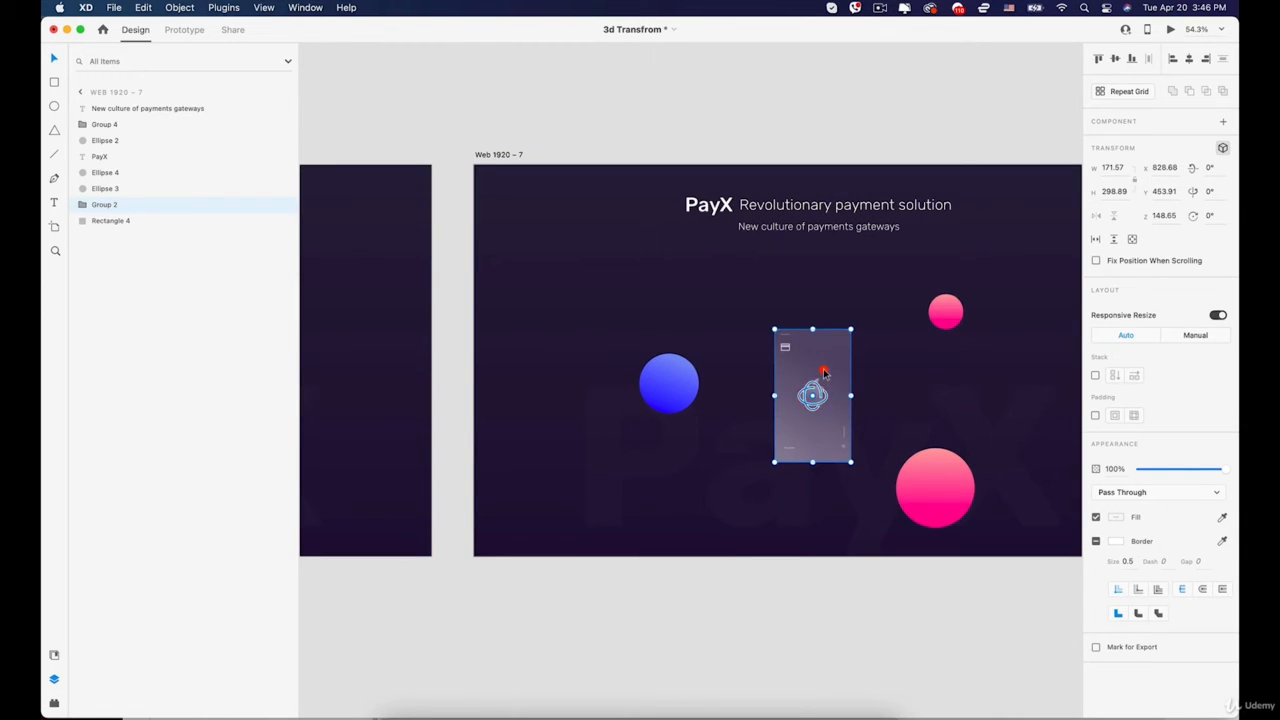
pyautogui.moveTo(822, 373); pyautogui.dragTo(807, 348)
# Link artboard Web 1920 – 6 to Web 1920 – 7 with a tap-triggered Auto-Animate interaction
pyautogui.scroll(-5, 806, 346)
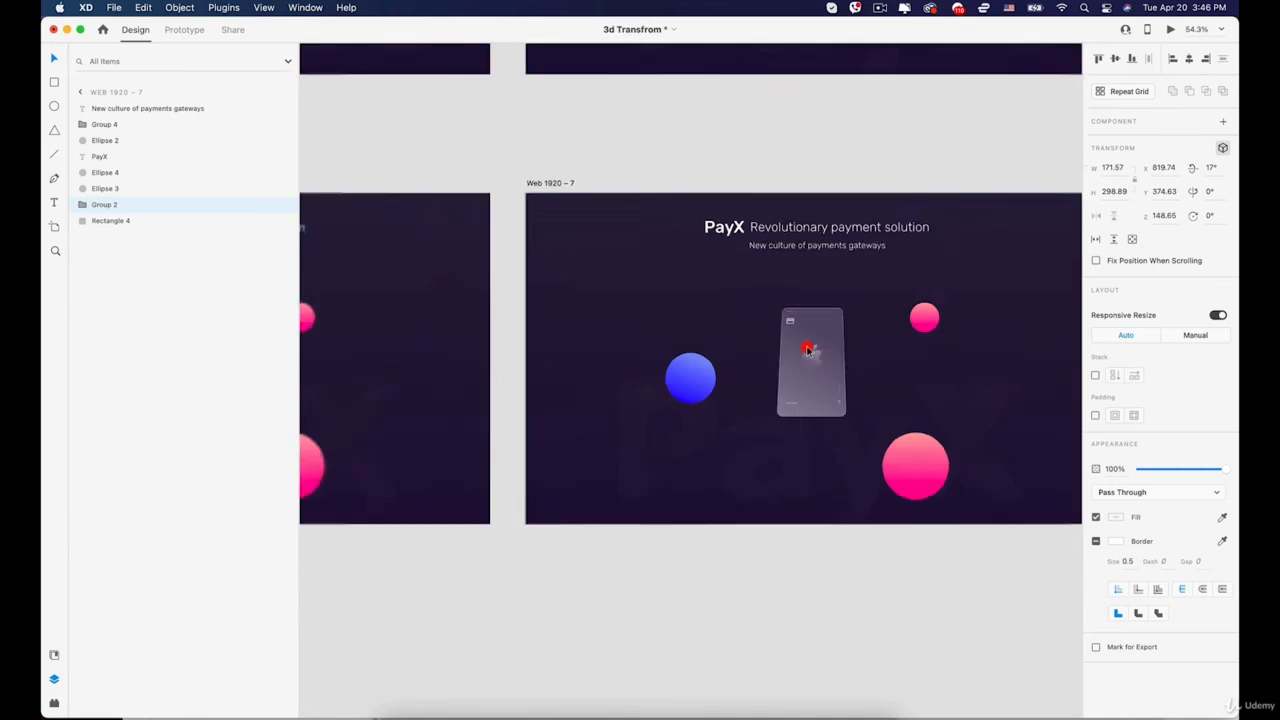
pyautogui.click(376, 260)
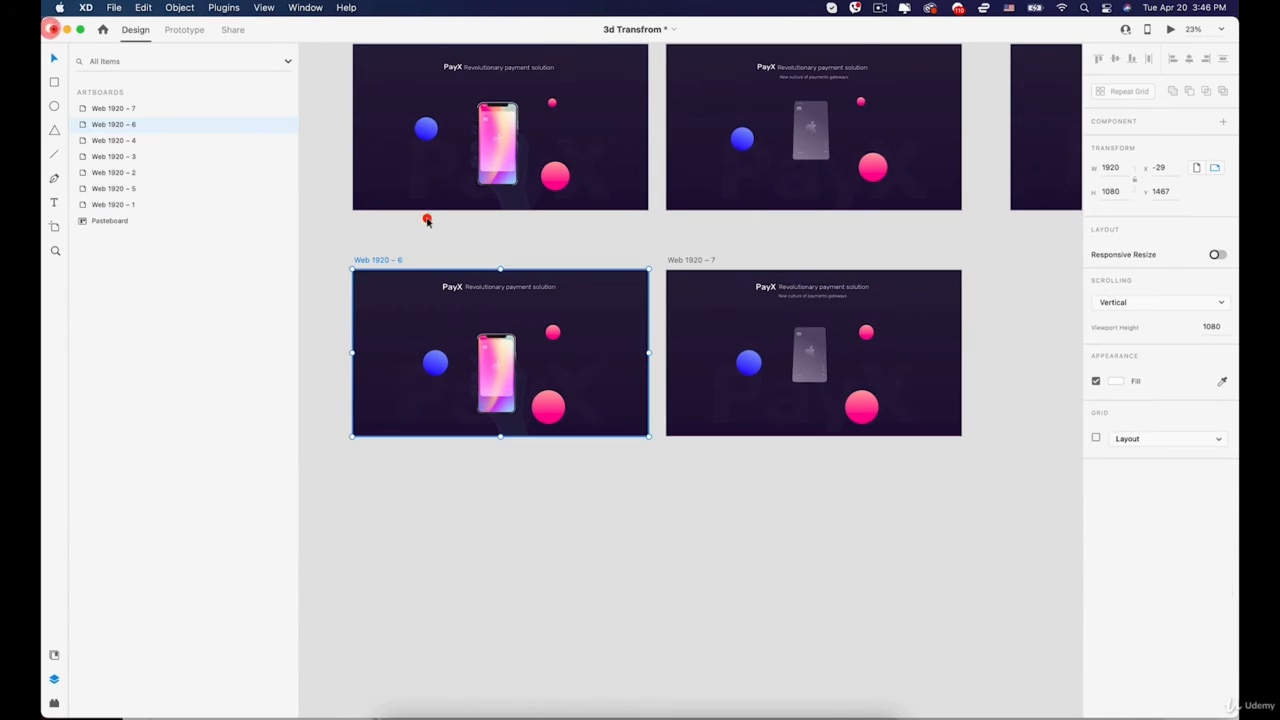
pyautogui.click(170, 27)
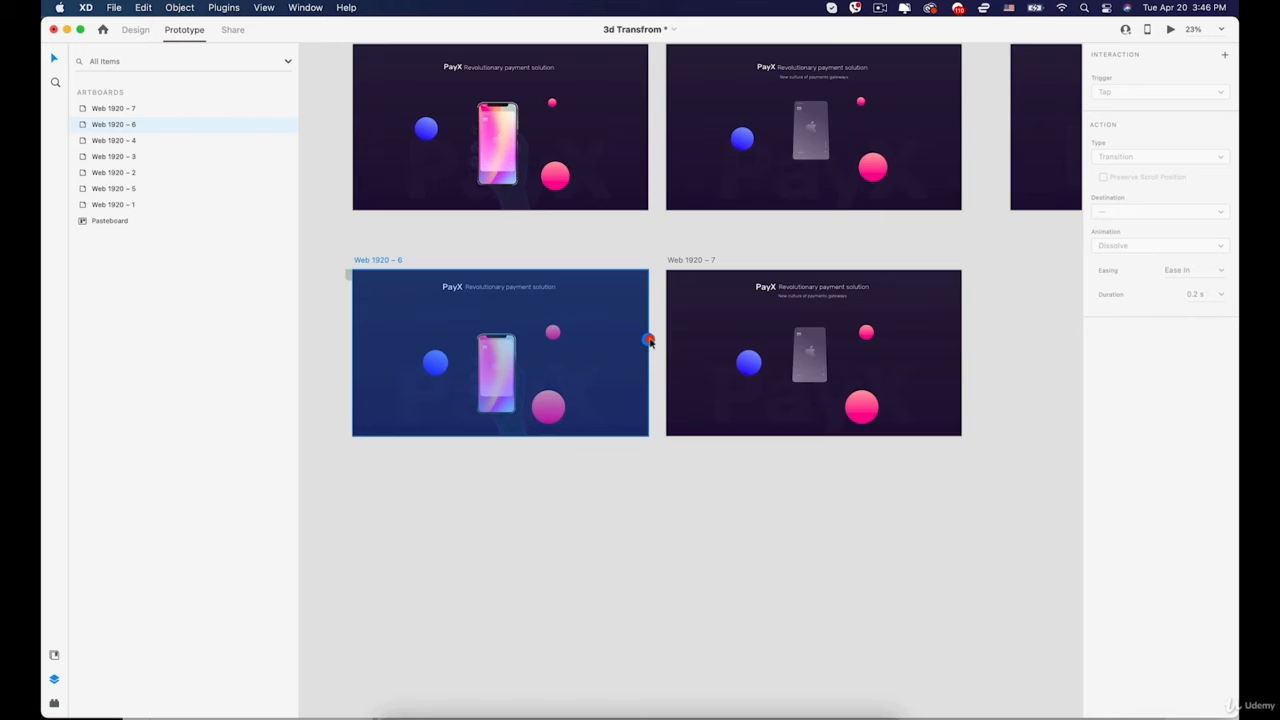
pyautogui.moveTo(648, 341); pyautogui.dragTo(668, 350)
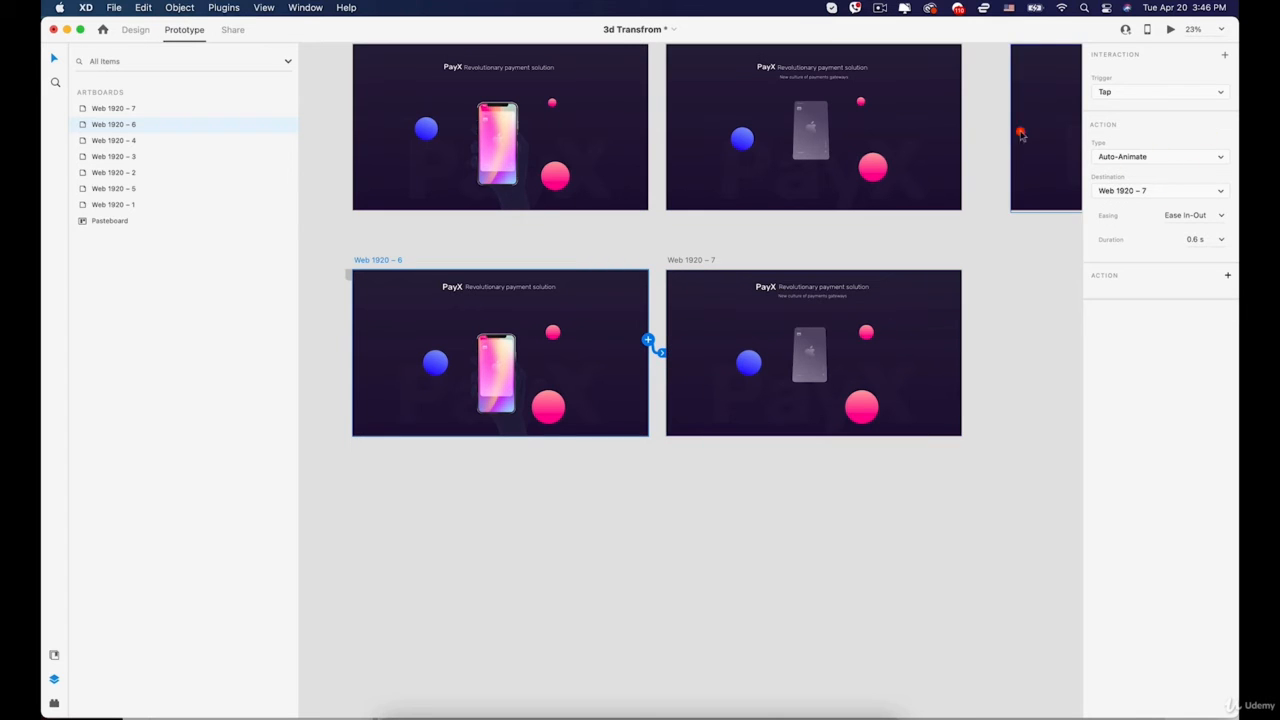
pyautogui.click(1147, 152)
pyautogui.click(1131, 158)
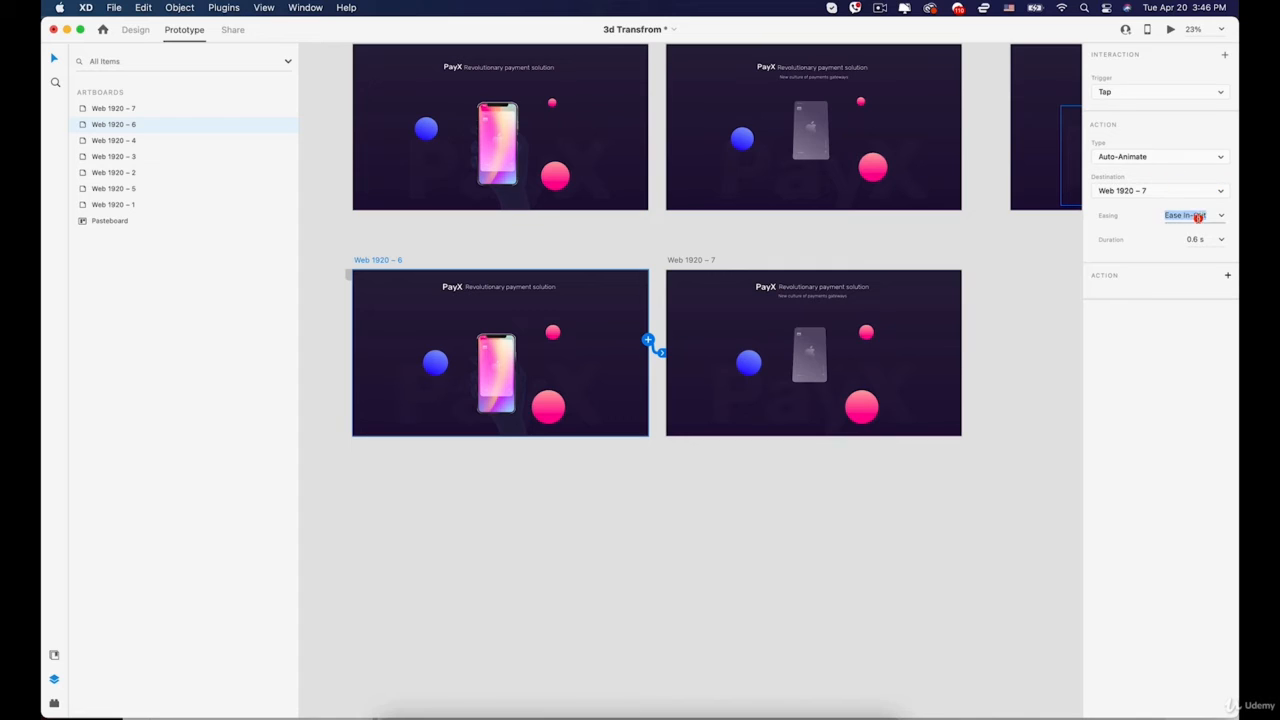
# Set the interaction's easing to Ease In-Out and its duration to 0.6 s
pyautogui.click(1224, 216)
pyautogui.click(1198, 262)
pyautogui.click(1226, 241)
pyautogui.click(1194, 277)
# Preview the prototype from Web 1920 – 6 and play the transition to Web 1920 – 7
pyautogui.click(786, 498)
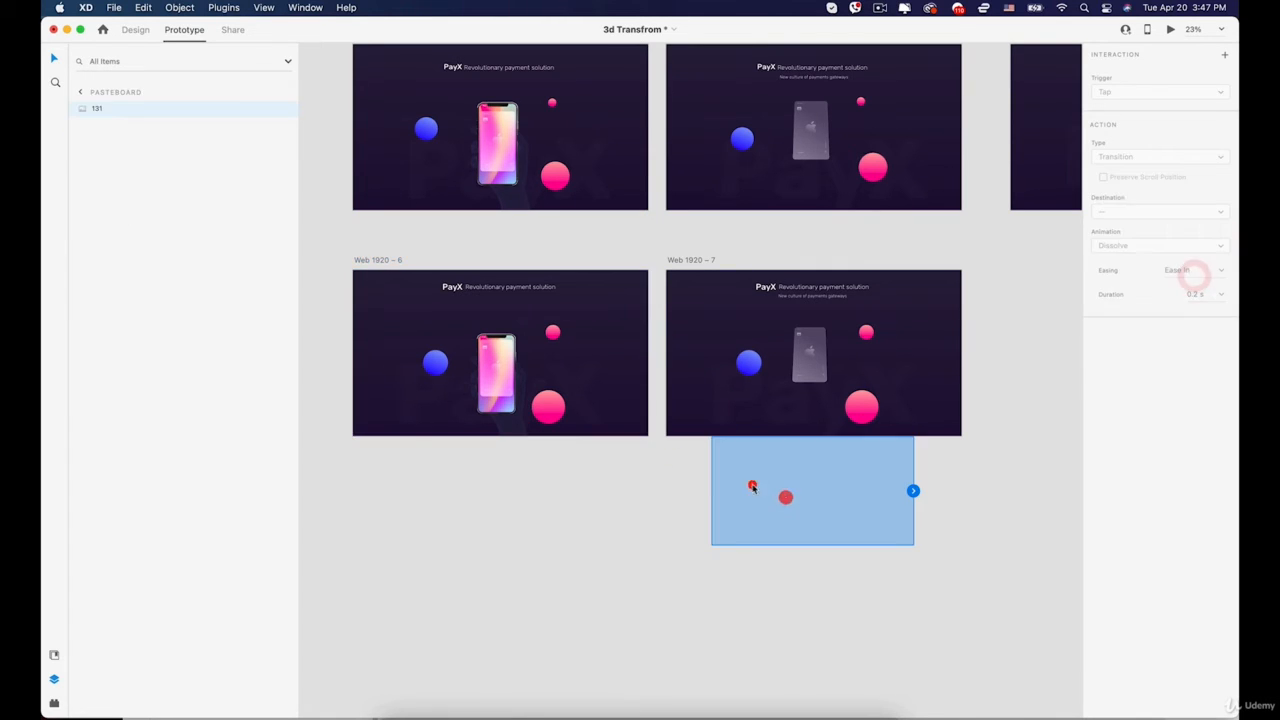
pyautogui.click(376, 261)
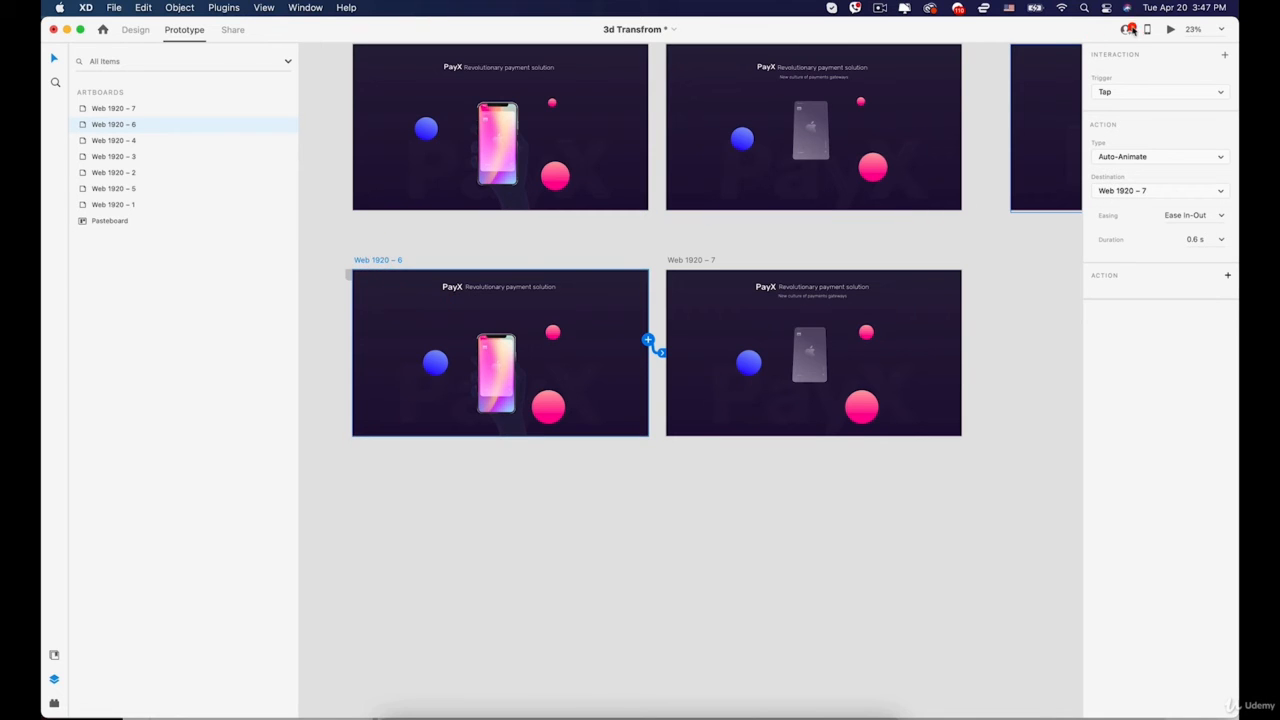
pyautogui.click(1171, 31)
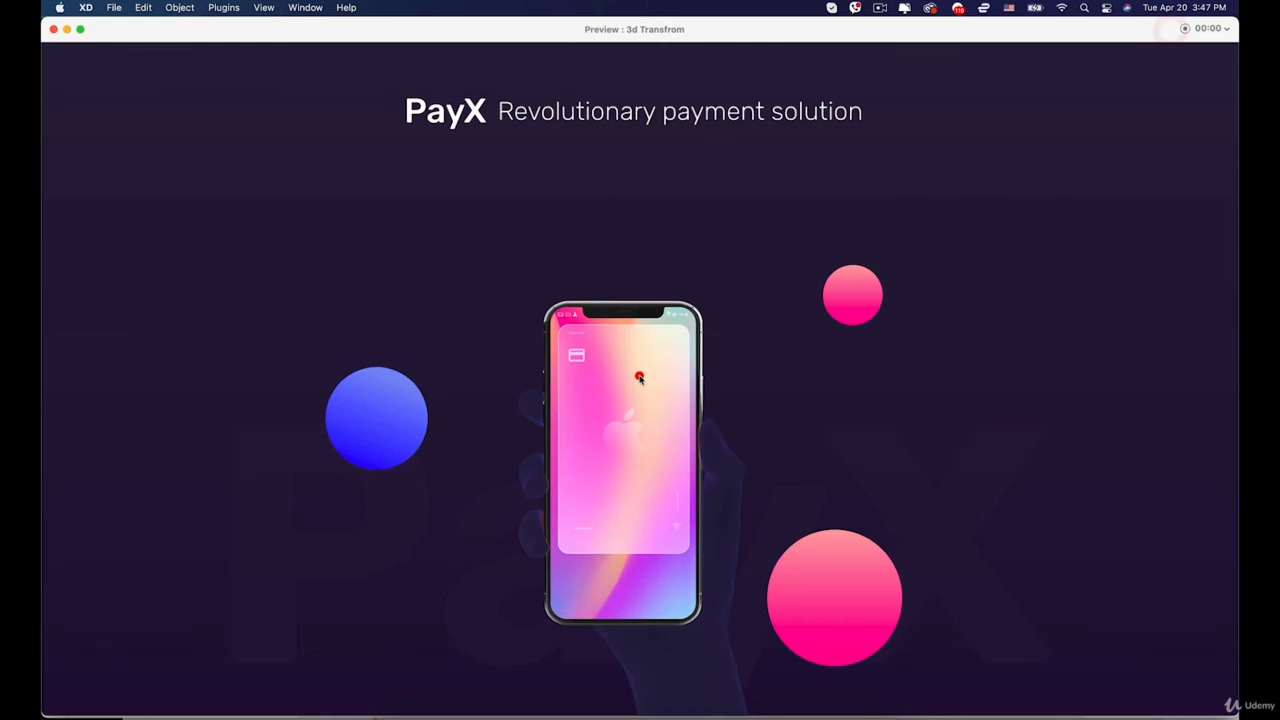
pyautogui.click(639, 378)
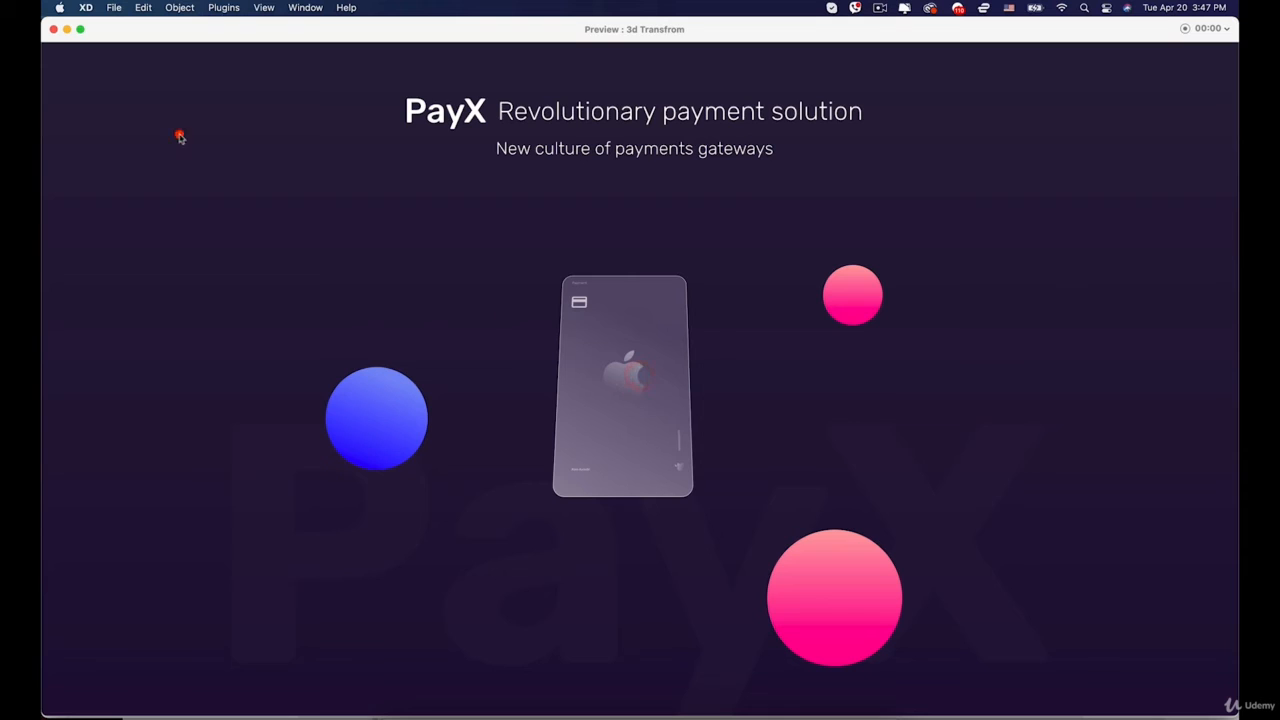
pyautogui.click(53, 29)
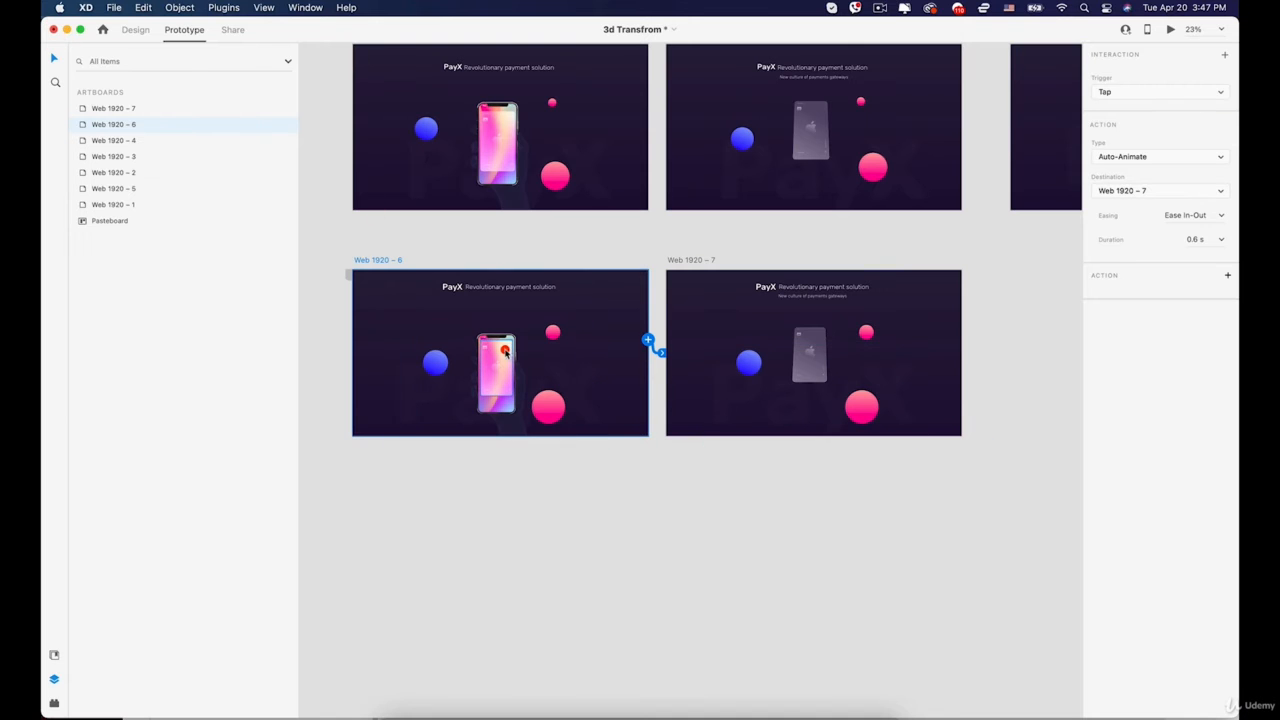
# Replay the Web 1920 – 6 preview to check how the phone and card animate
pyautogui.click(853, 465)
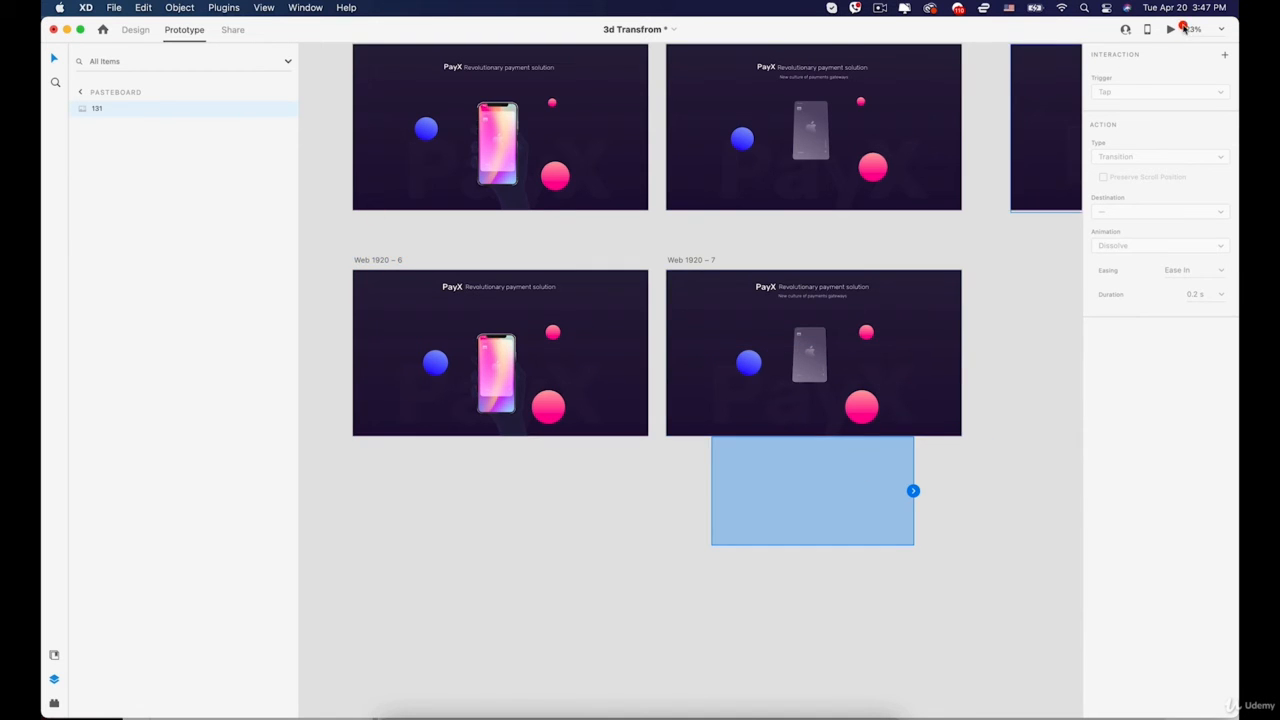
pyautogui.click(380, 259)
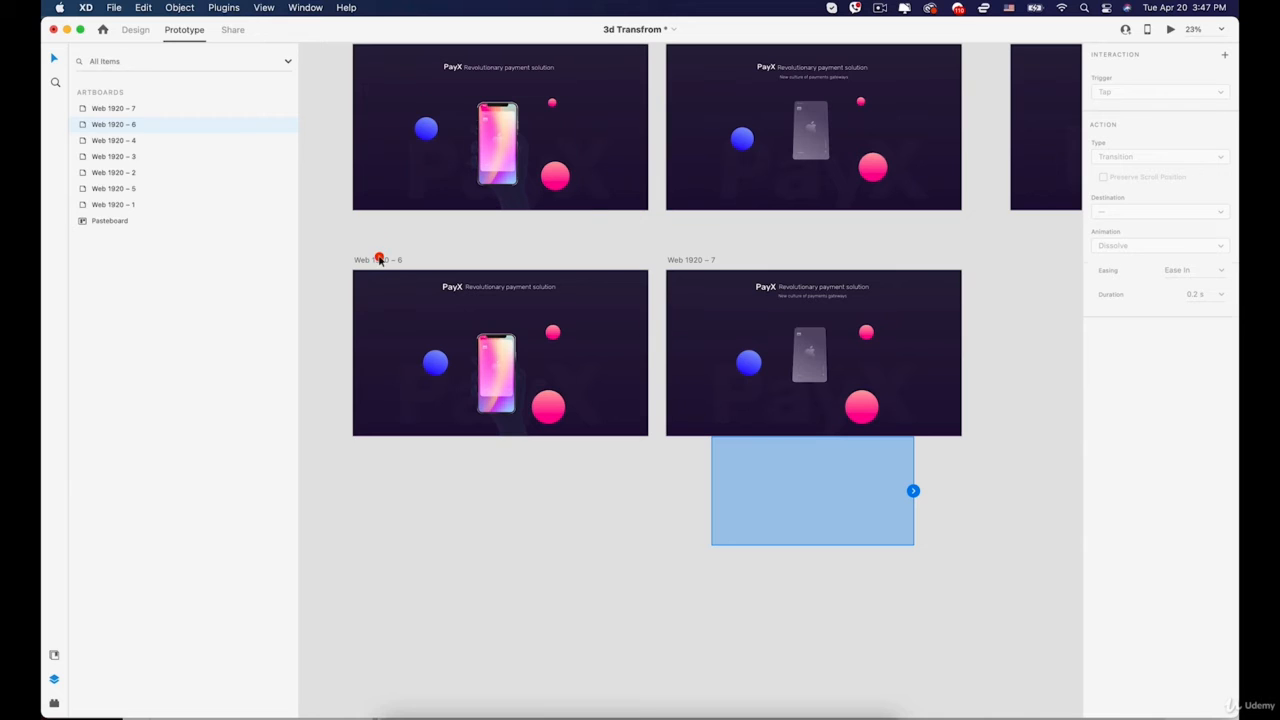
pyautogui.click(1174, 30)
pyautogui.click(667, 372)
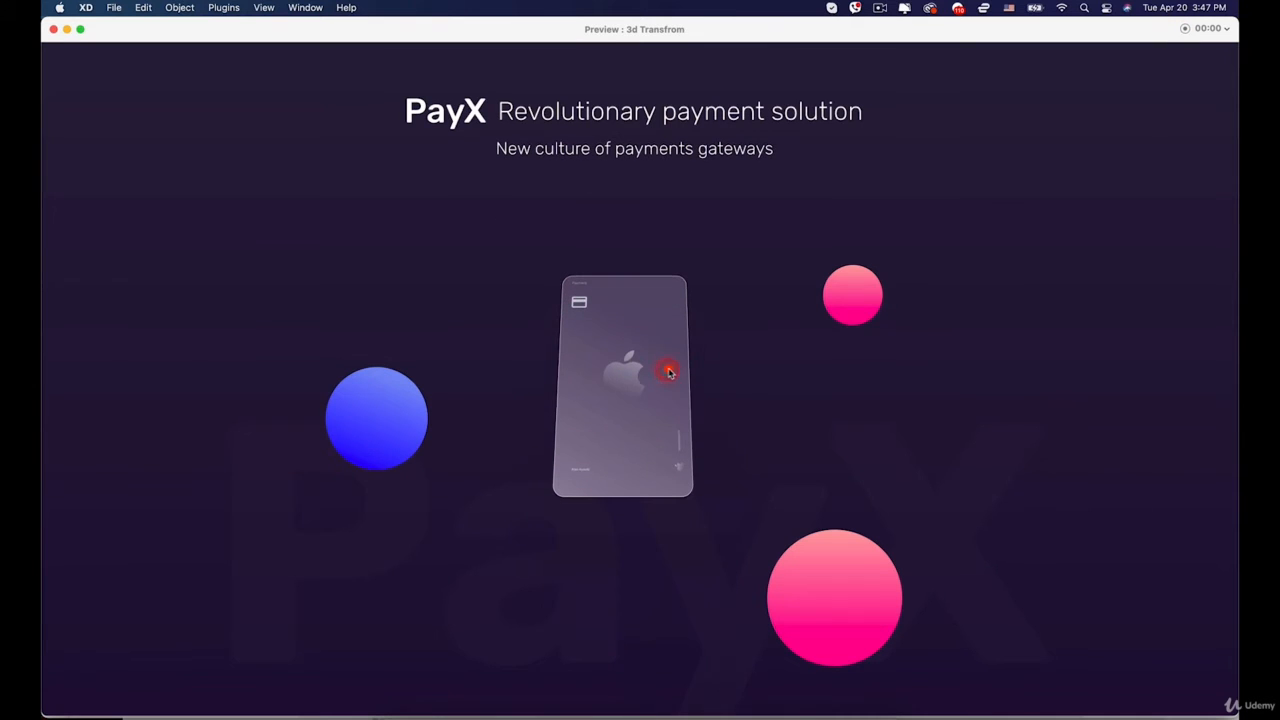
pyautogui.click(53, 32)
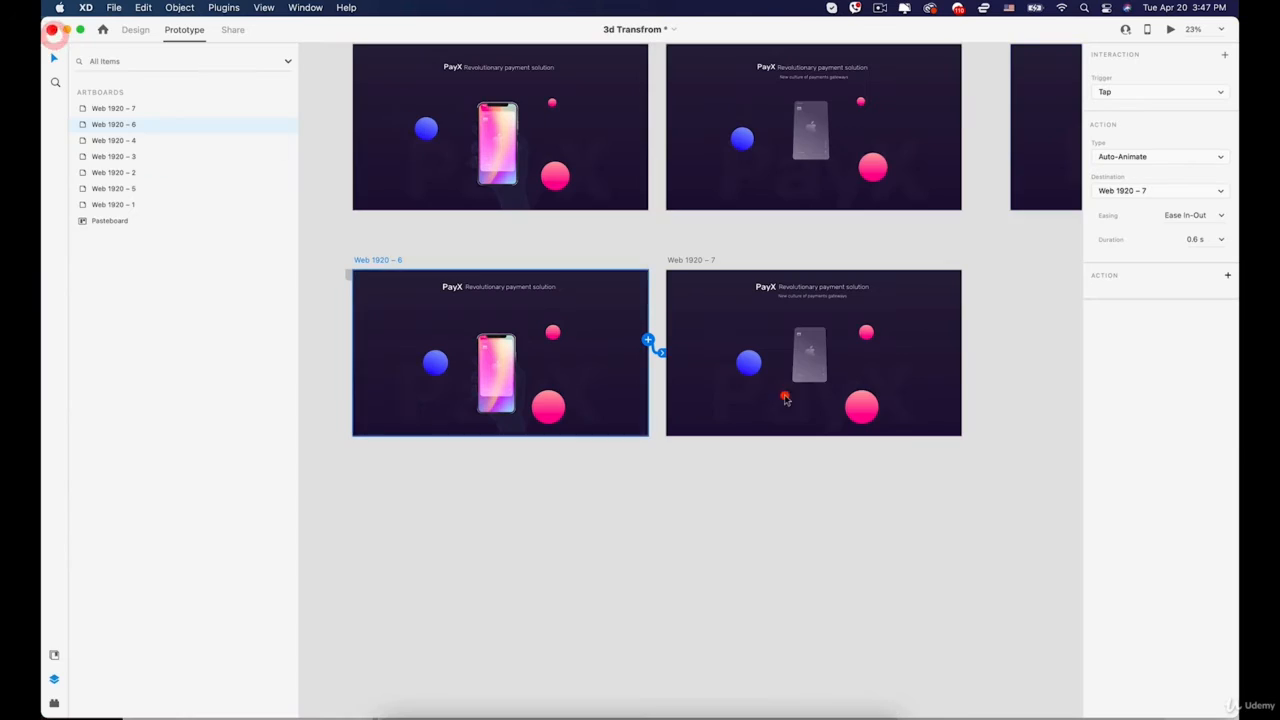
pyautogui.scroll(2, 799, 404)
pyautogui.moveTo(802, 408); pyautogui.dragTo(830, 283)
pyautogui.click(830, 384)
pyautogui.scroll(3, 832, 392)
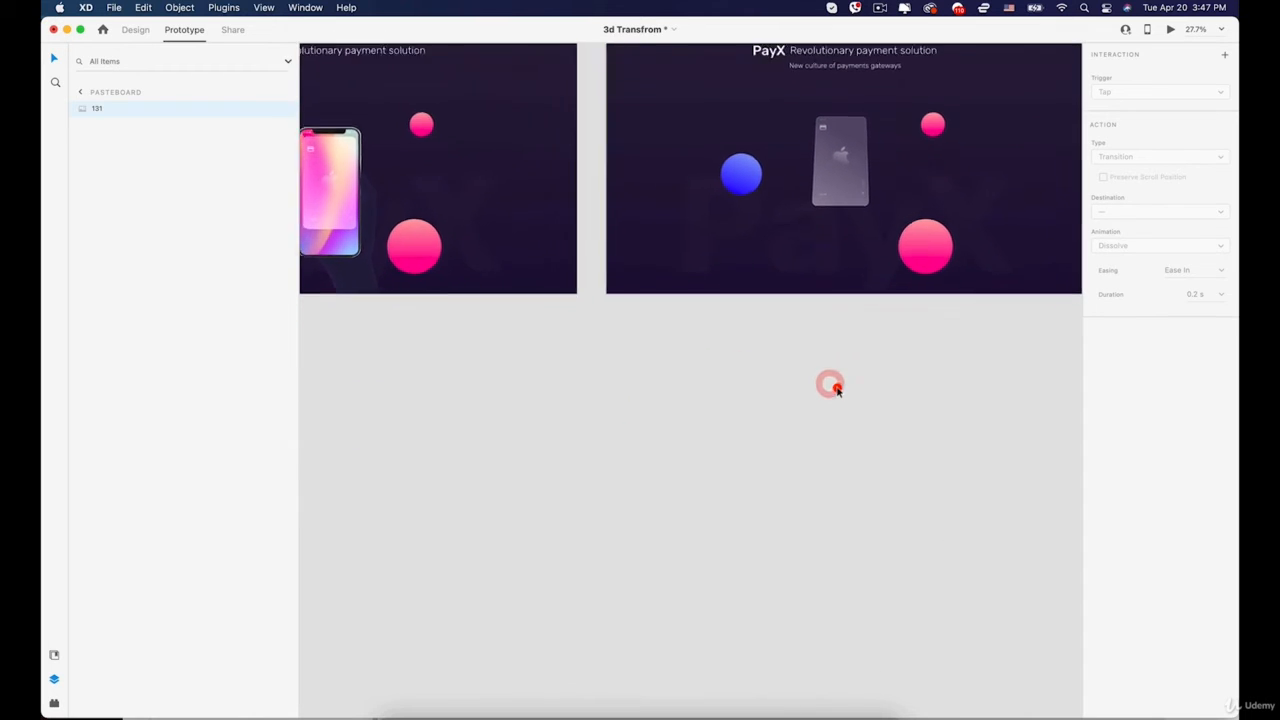
pyautogui.moveTo(856, 395); pyautogui.dragTo(855, 377)
pyautogui.press('super+z')
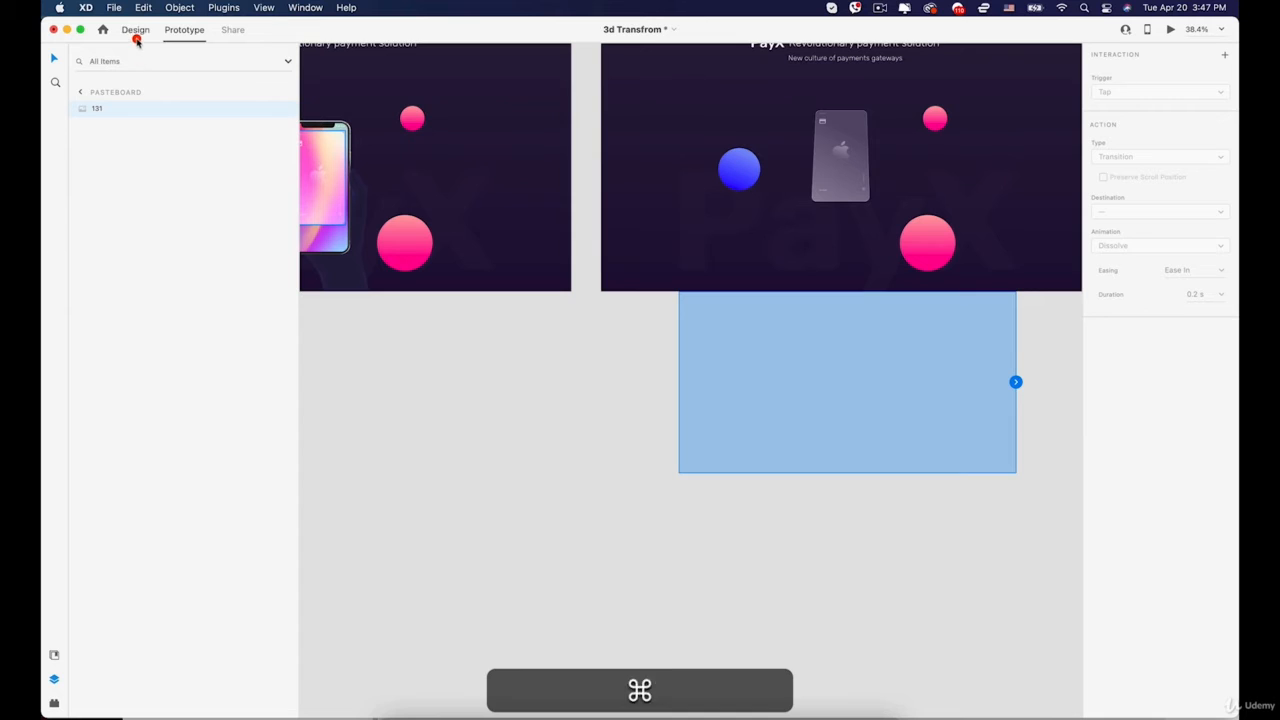
# Return to design mode and set the opacity of the phone image below Web 1920 – 7 to 100%
pyautogui.click(135, 30)
pyautogui.moveTo(778, 442); pyautogui.dragTo(797, 380)
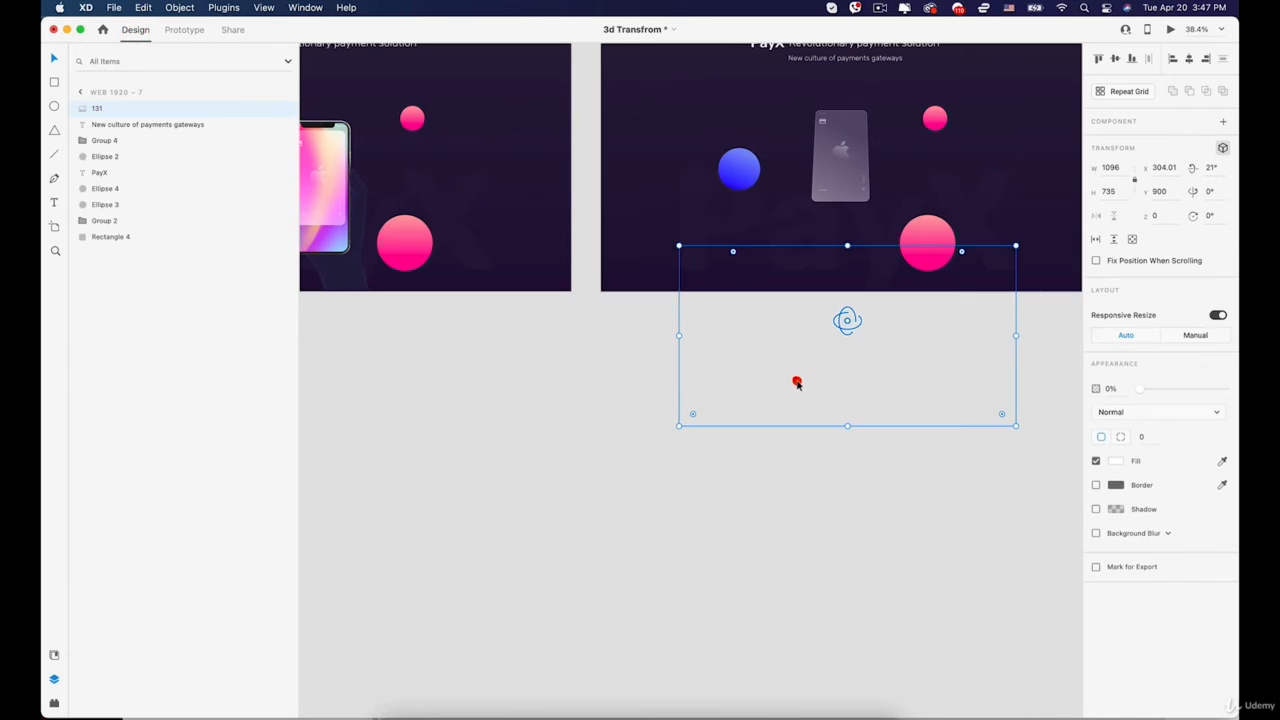
pyautogui.press('super+z')
pyautogui.moveTo(1149, 359); pyautogui.dragTo(1237, 345)
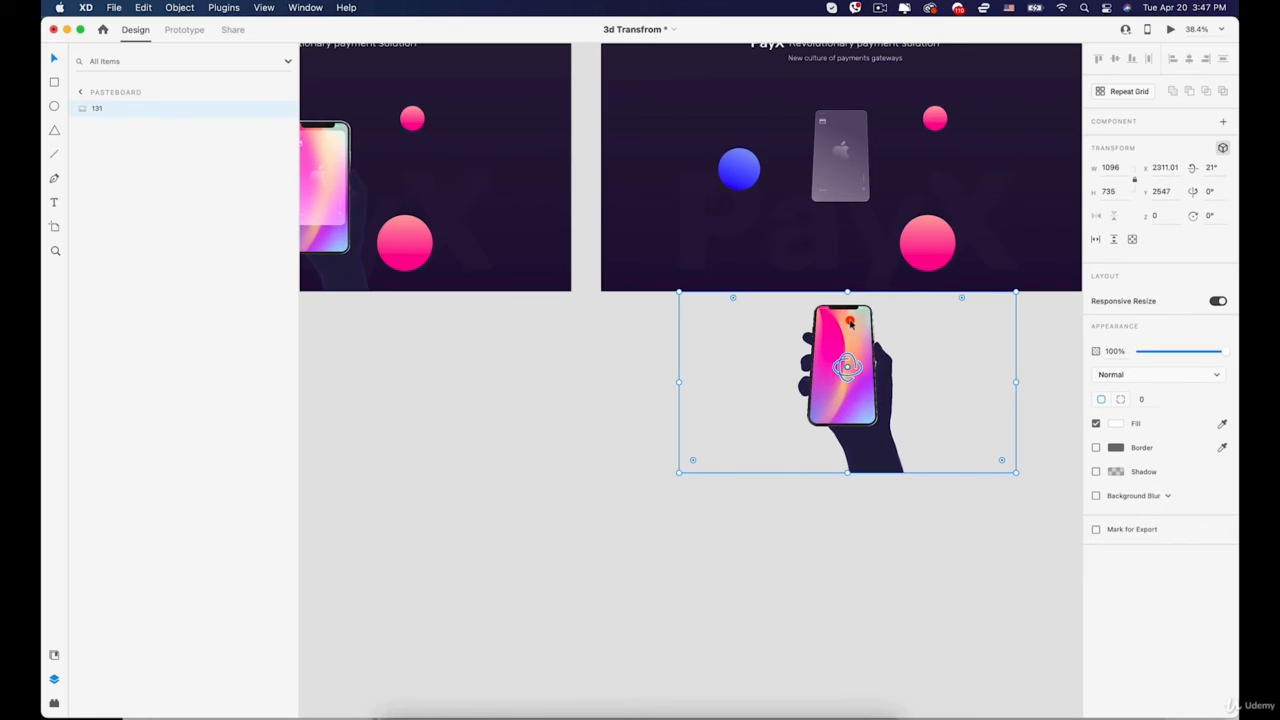
# Preview the prototype from its first artboard and play through the existing card transitions
pyautogui.click(1169, 31)
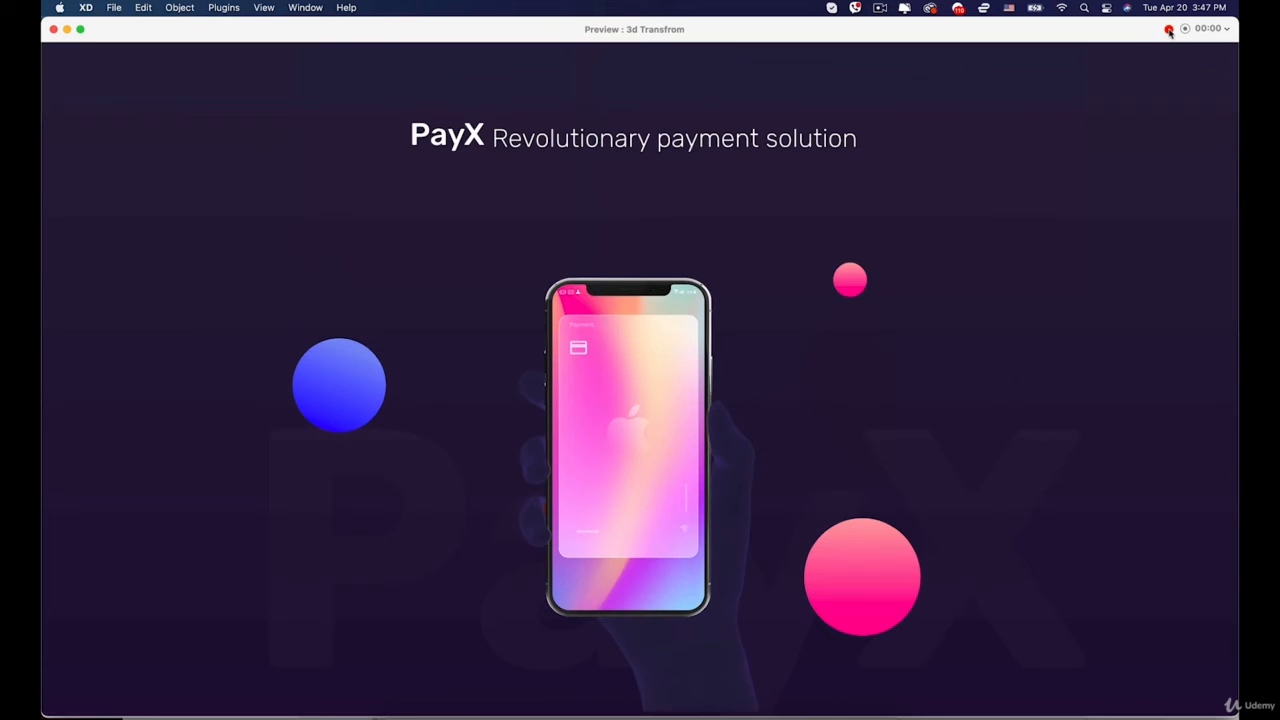
pyautogui.click(607, 365)
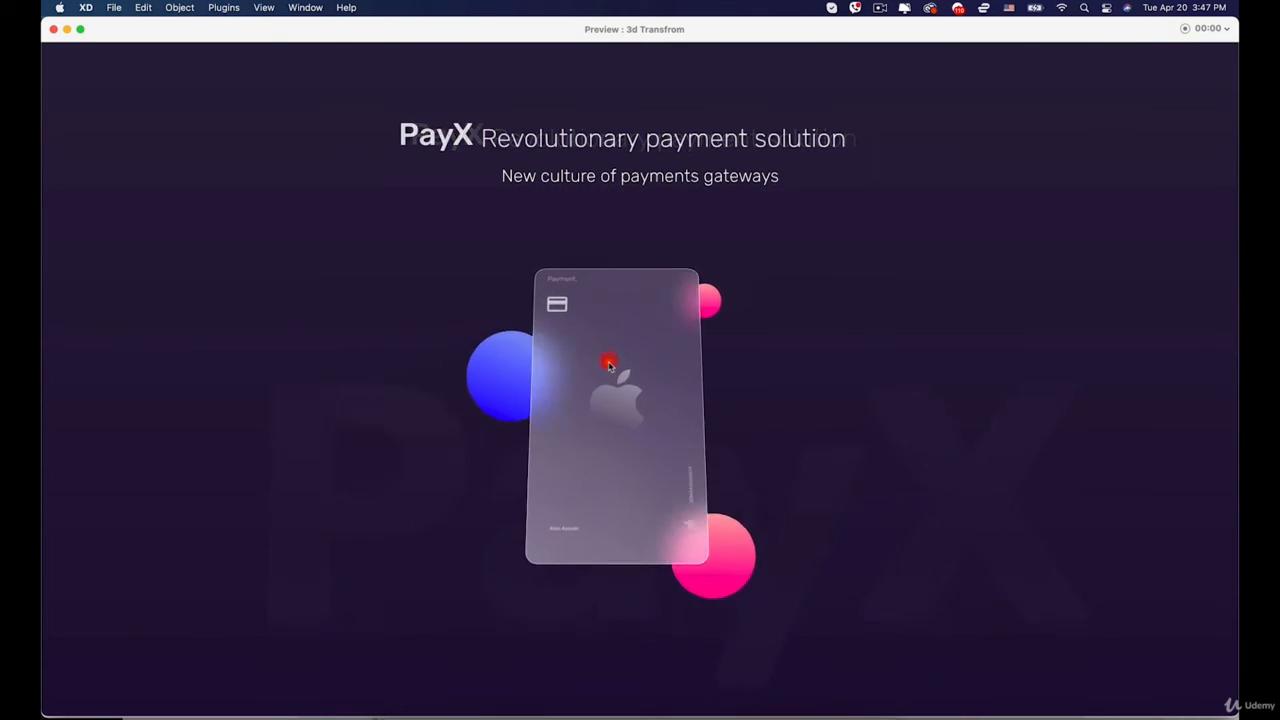
pyautogui.click(614, 364)
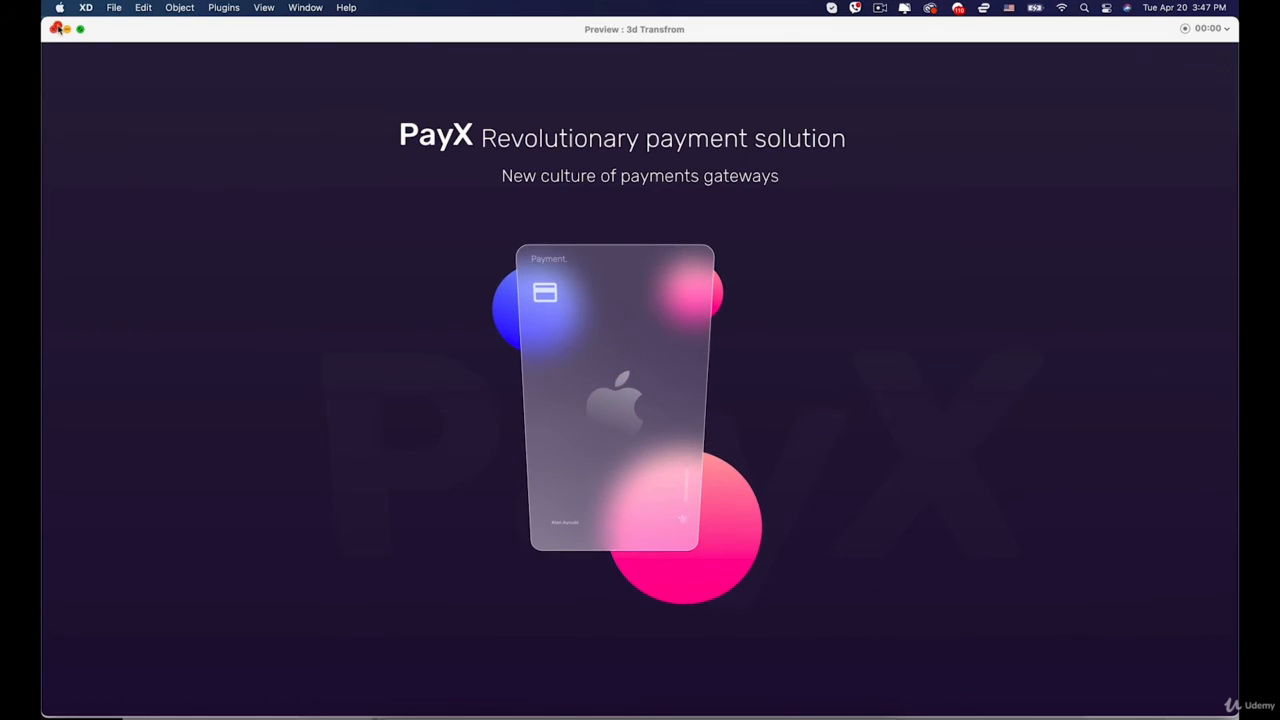
pyautogui.click(57, 29)
# Preview Web 1920 – 6 and play its transition with the phone image fully opaque on the pasteboard
pyautogui.press('space')
pyautogui.moveTo(583, 372); pyautogui.dragTo(774, 469)
pyautogui.moveTo(462, 195); pyautogui.dragTo(683, 312)
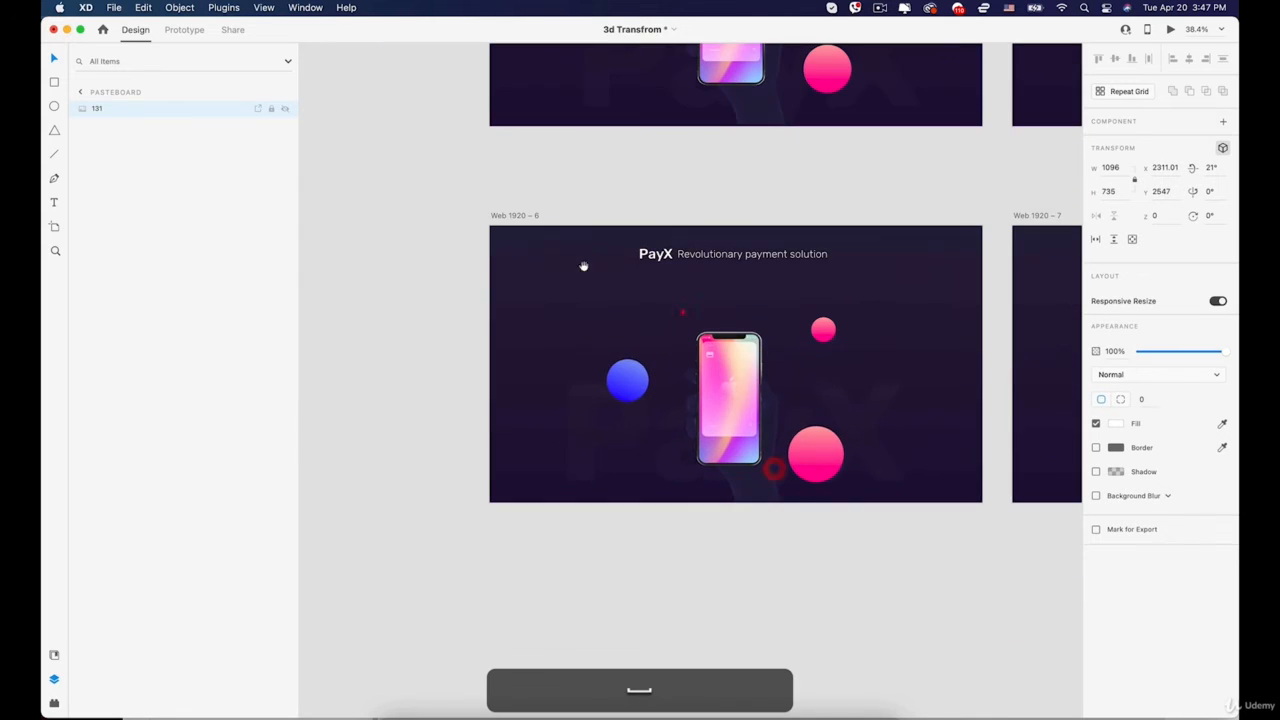
pyautogui.click(520, 214)
pyautogui.scroll(-5, 522, 214)
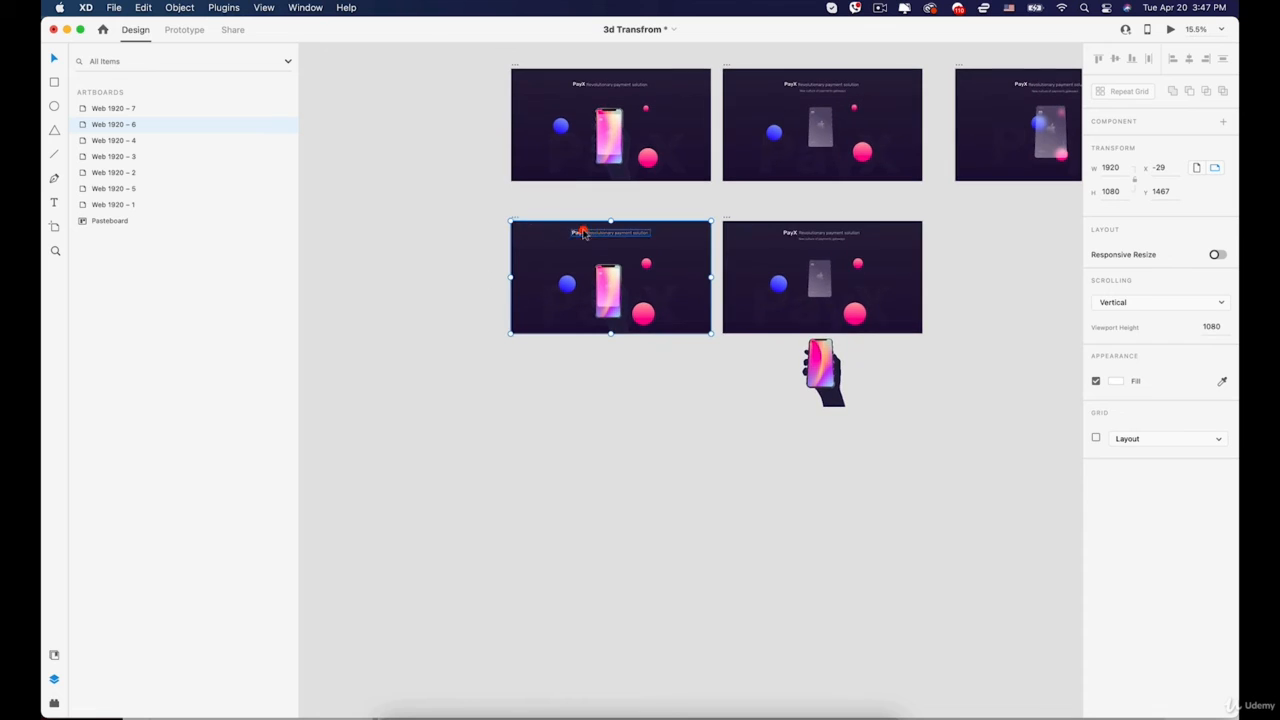
pyautogui.click(1172, 29)
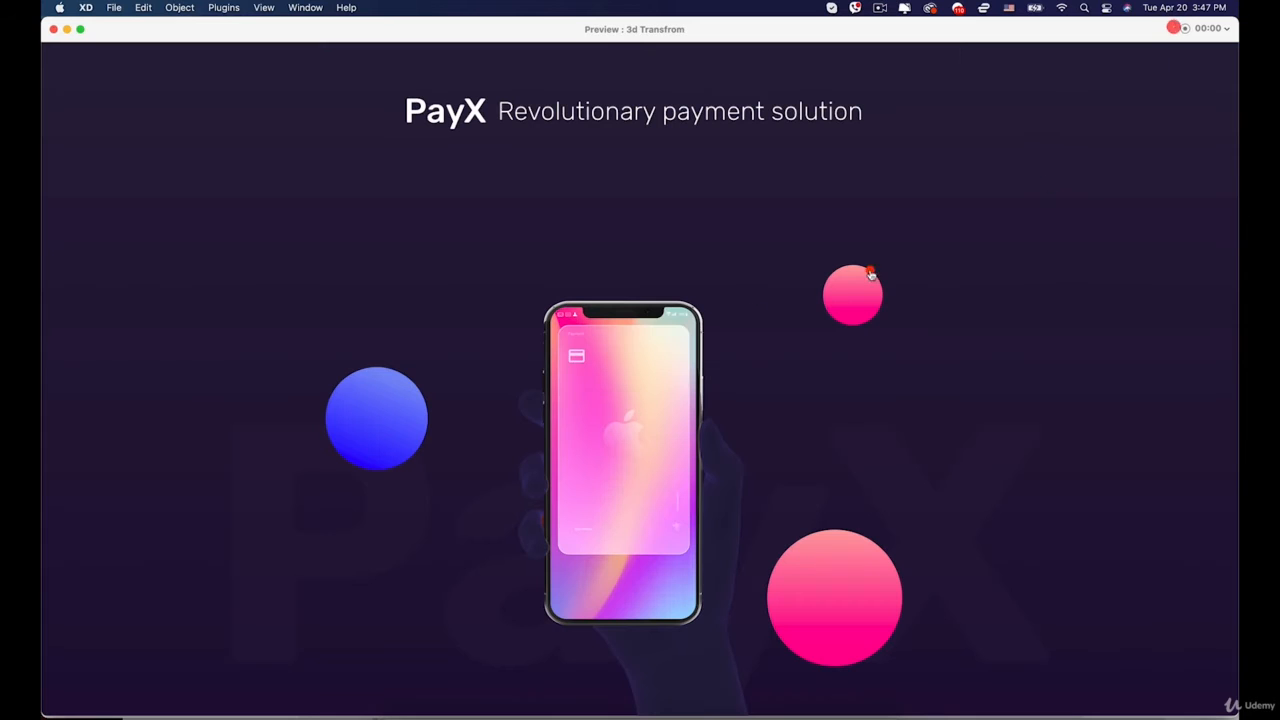
pyautogui.click(596, 392)
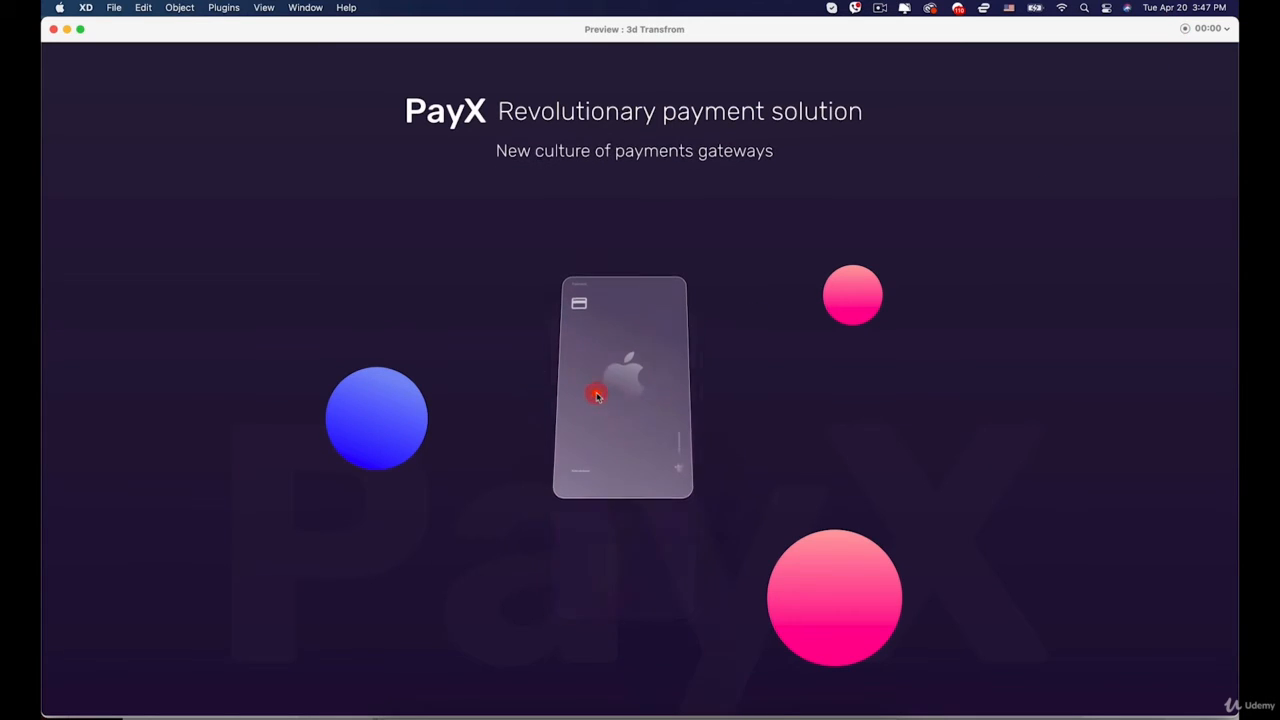
pyautogui.click(57, 30)
# Reposition the phone image against the lower edge of Web 1920 – 7 at X 304.01, Y 1061, so it belongs to that artboard
pyautogui.scroll(3, 757, 363)
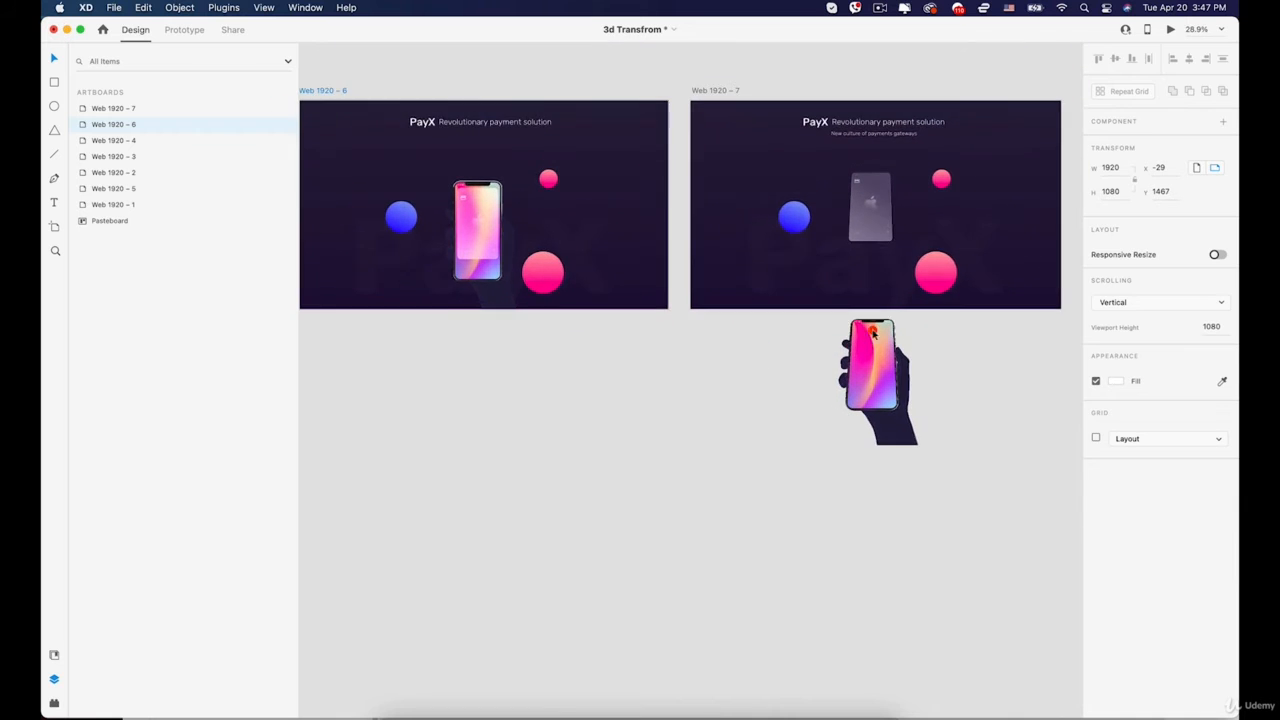
pyautogui.moveTo(869, 345); pyautogui.dragTo(828, 418)
pyautogui.click(825, 415)
pyautogui.scroll(-5, 632, 455)
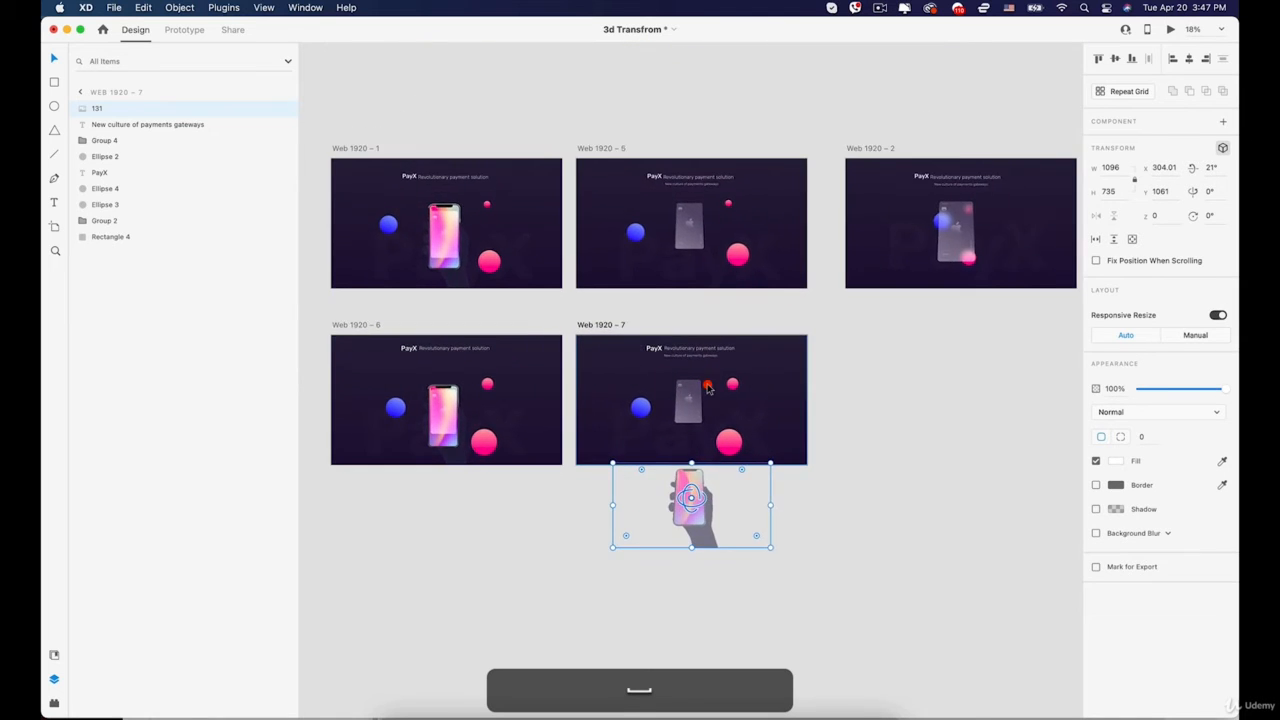
pyautogui.scroll(-2, 868, 371)
pyautogui.press('space')
pyautogui.moveTo(929, 386); pyautogui.dragTo(836, 425)
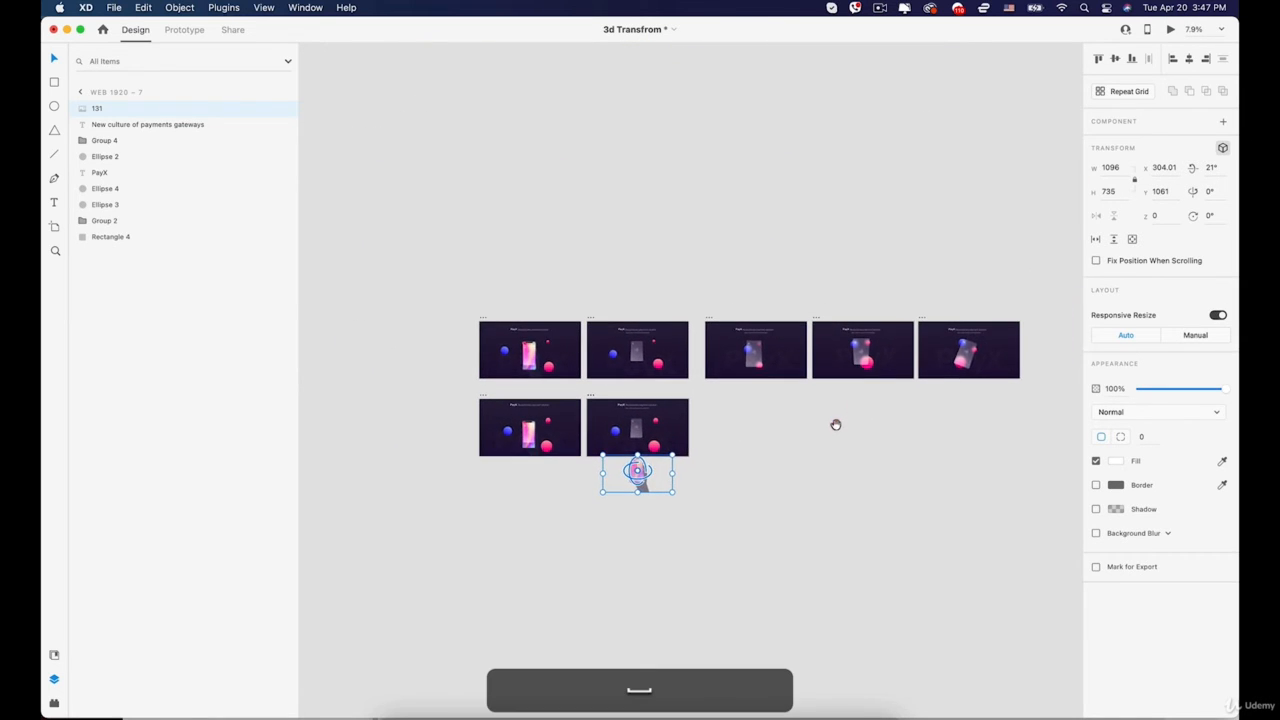
# Examine how the phone image below Web 1920 – 7 displays when deselected, and select it again
pyautogui.scroll(3, 846, 425)
pyautogui.press('space')
pyautogui.moveTo(738, 388); pyautogui.dragTo(862, 350)
pyautogui.scroll(3, 504, 327)
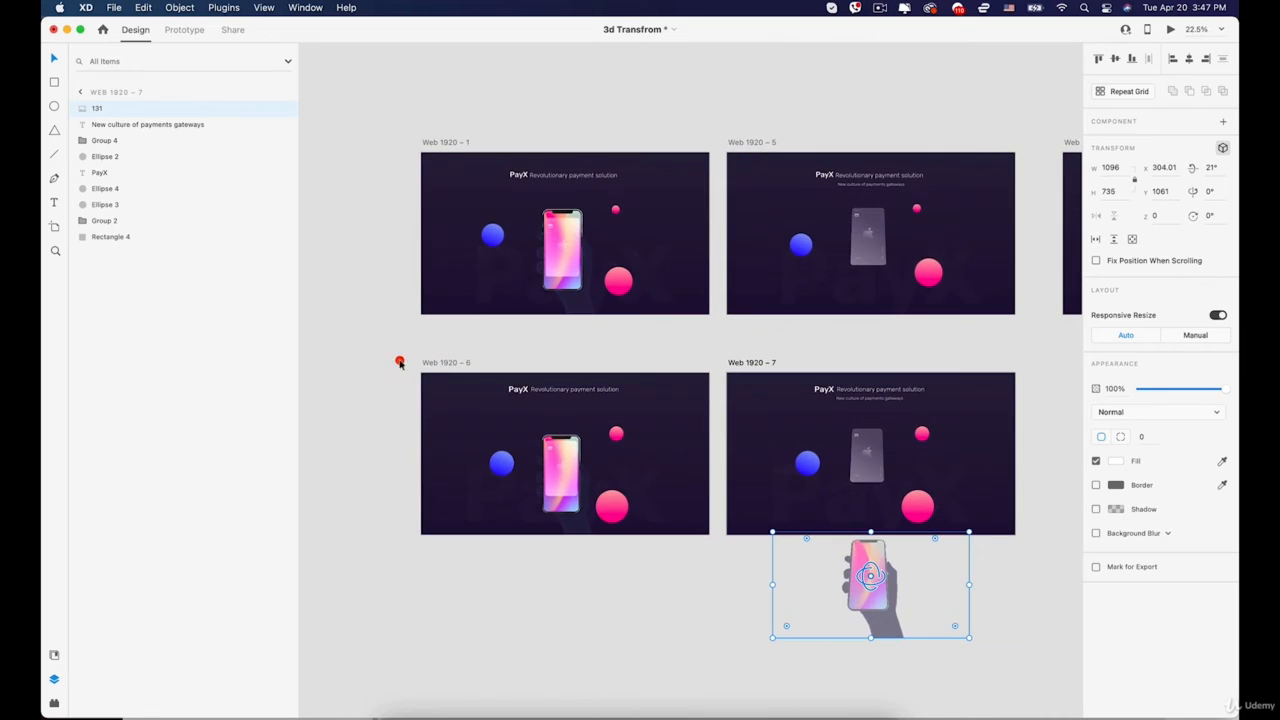
pyautogui.click(435, 362)
pyautogui.press('space')
pyautogui.moveTo(824, 391); pyautogui.dragTo(768, 319)
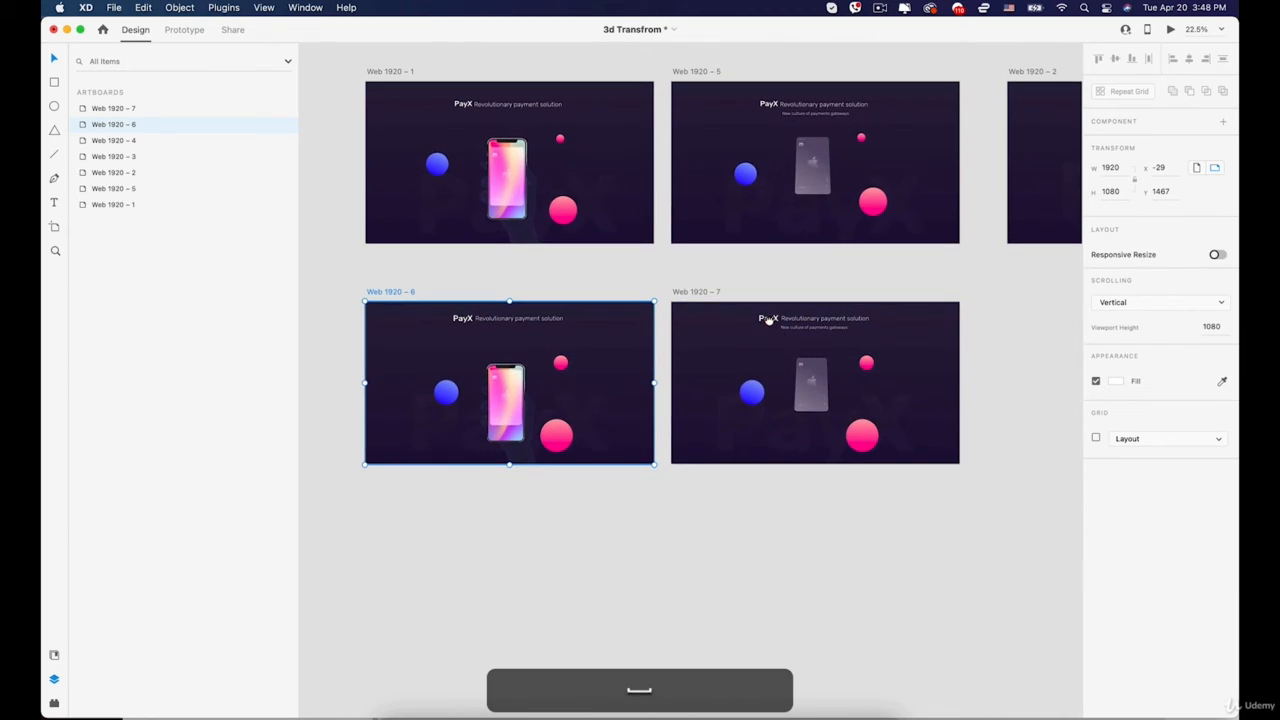
pyautogui.click(849, 492)
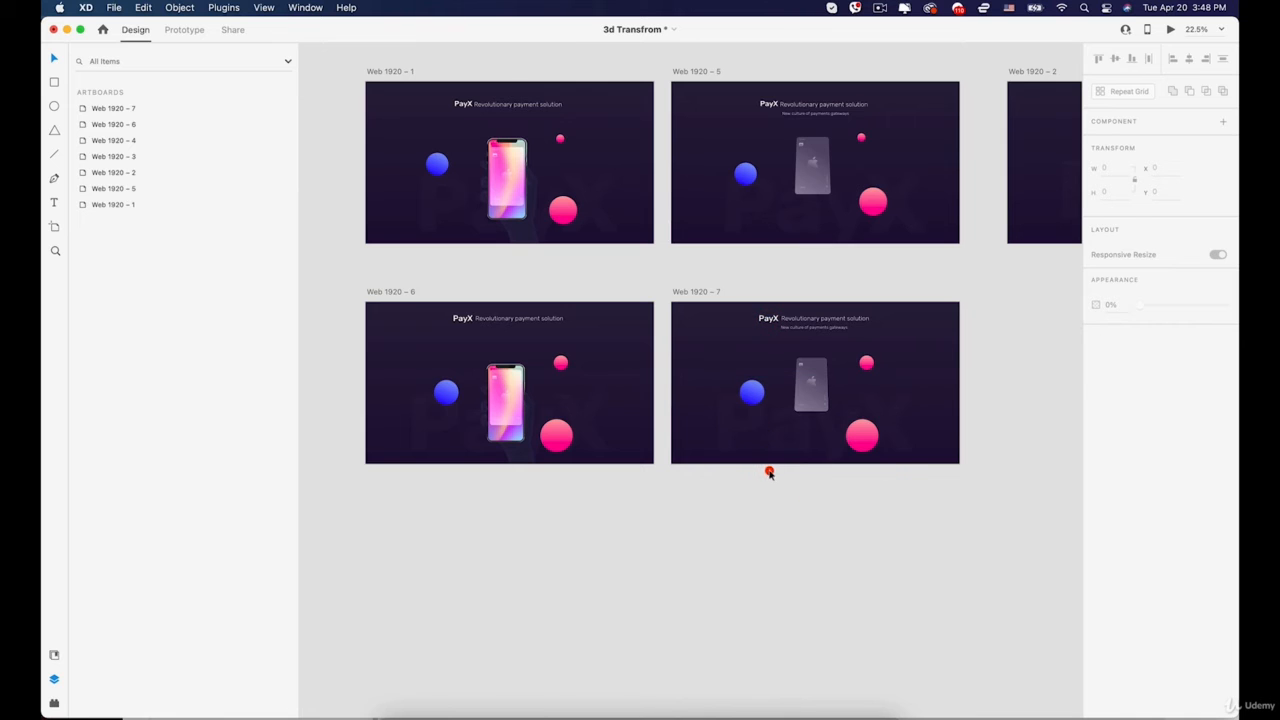
pyautogui.scroll(4, 722, 480)
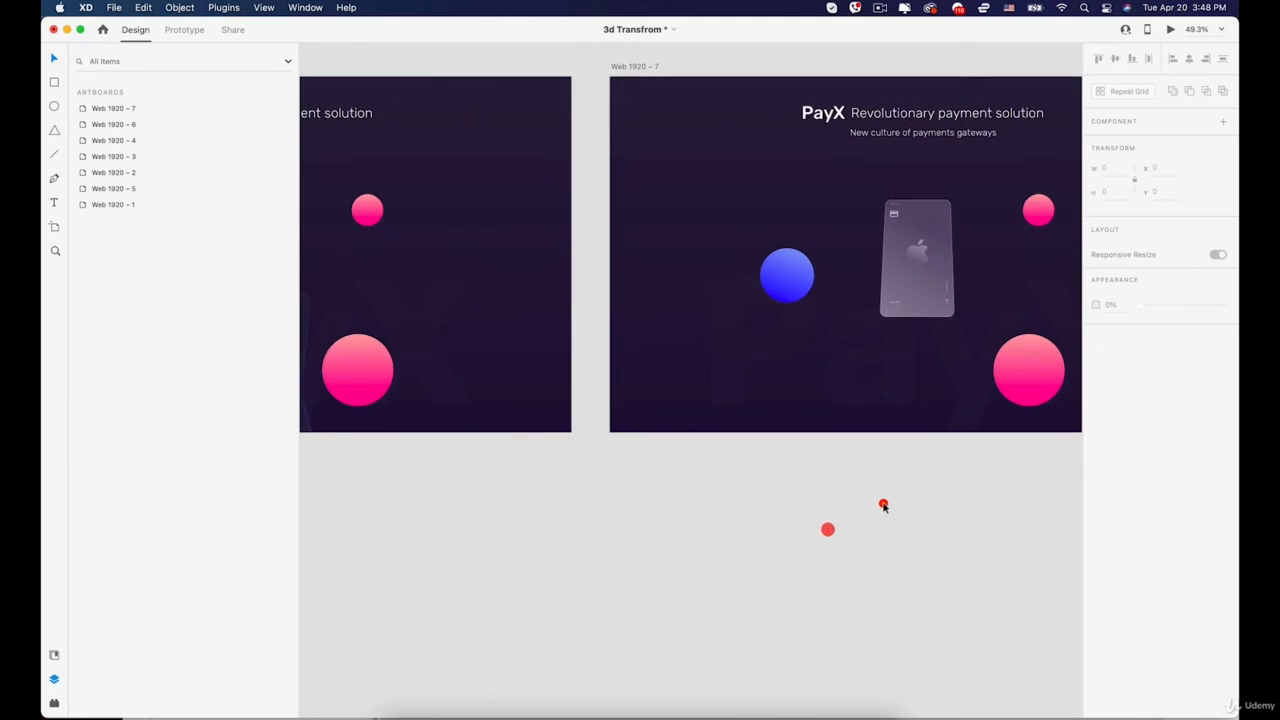
pyautogui.press('space')
pyautogui.moveTo(933, 506); pyautogui.dragTo(694, 354)
pyautogui.click(705, 349)
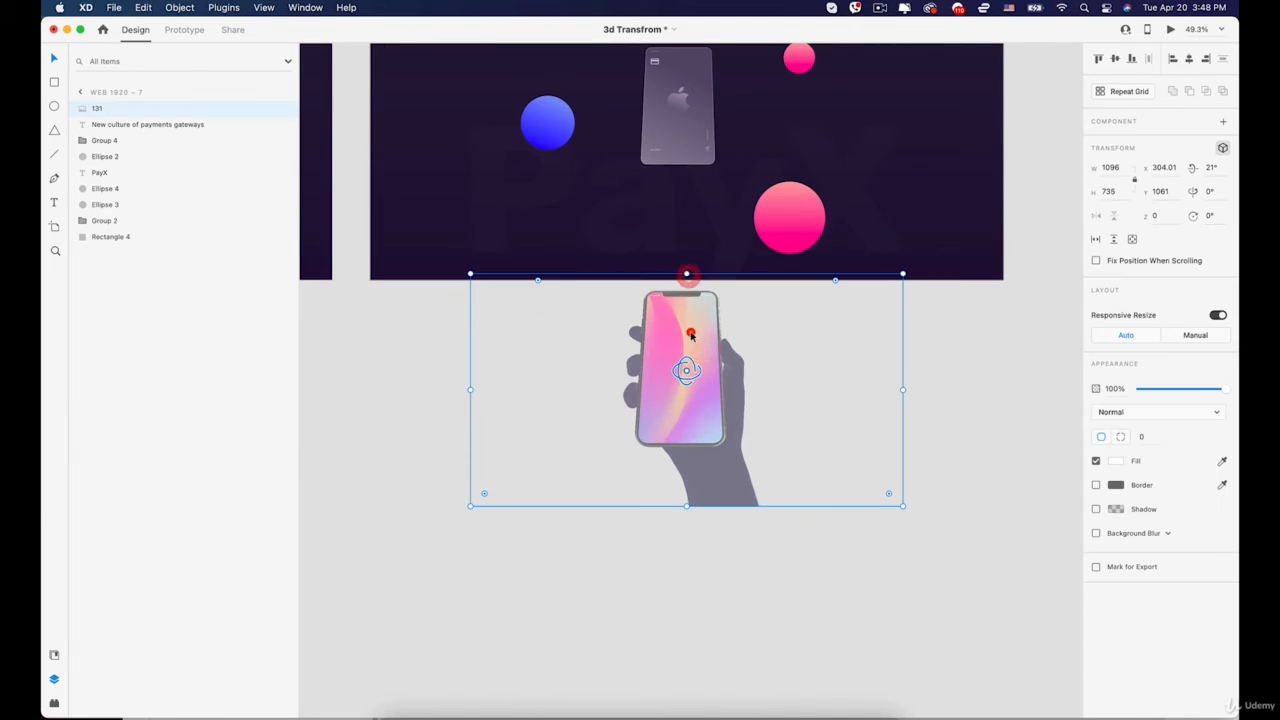
pyautogui.press('Delete')
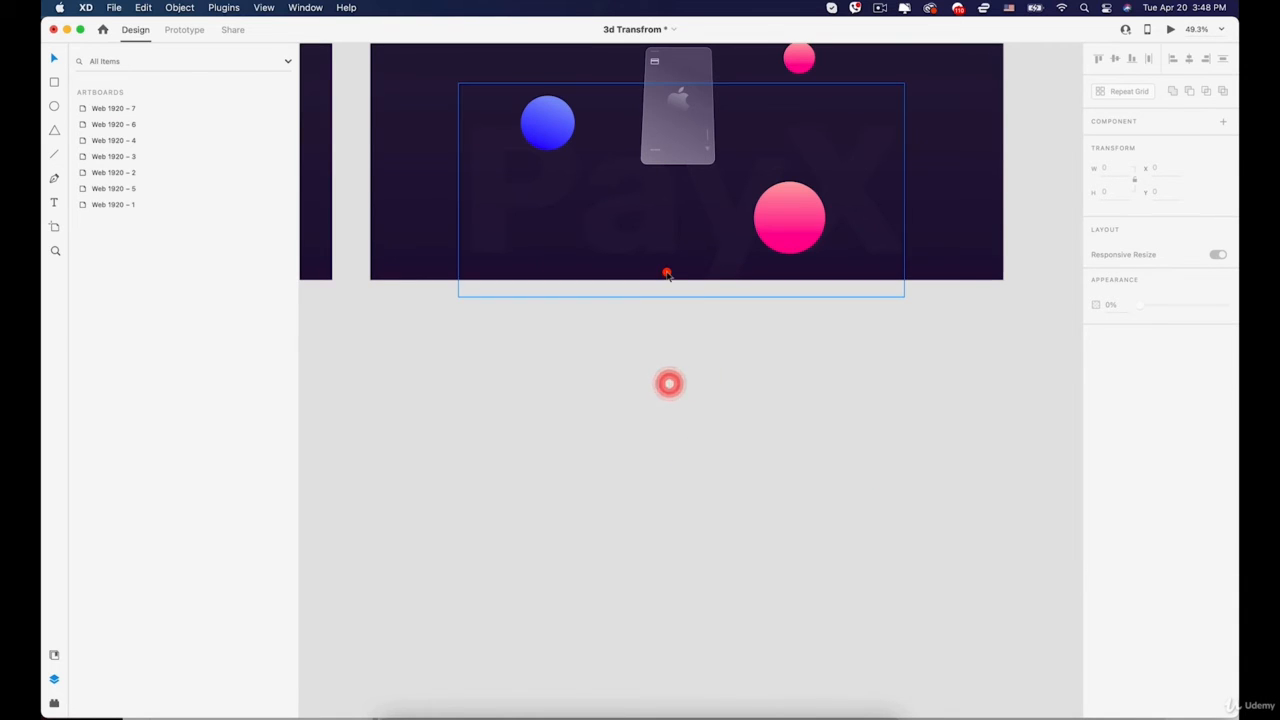
pyautogui.press('super+z')
pyautogui.press('super+shift+z')
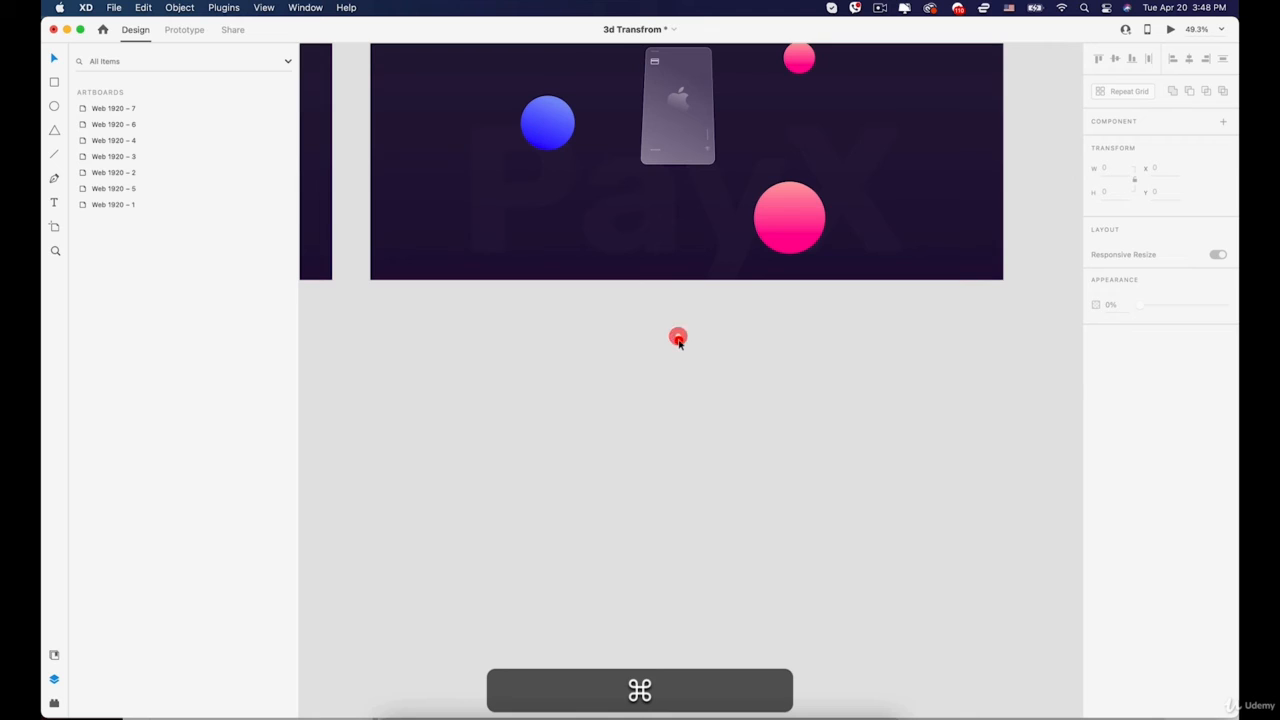
pyautogui.press('super+z')
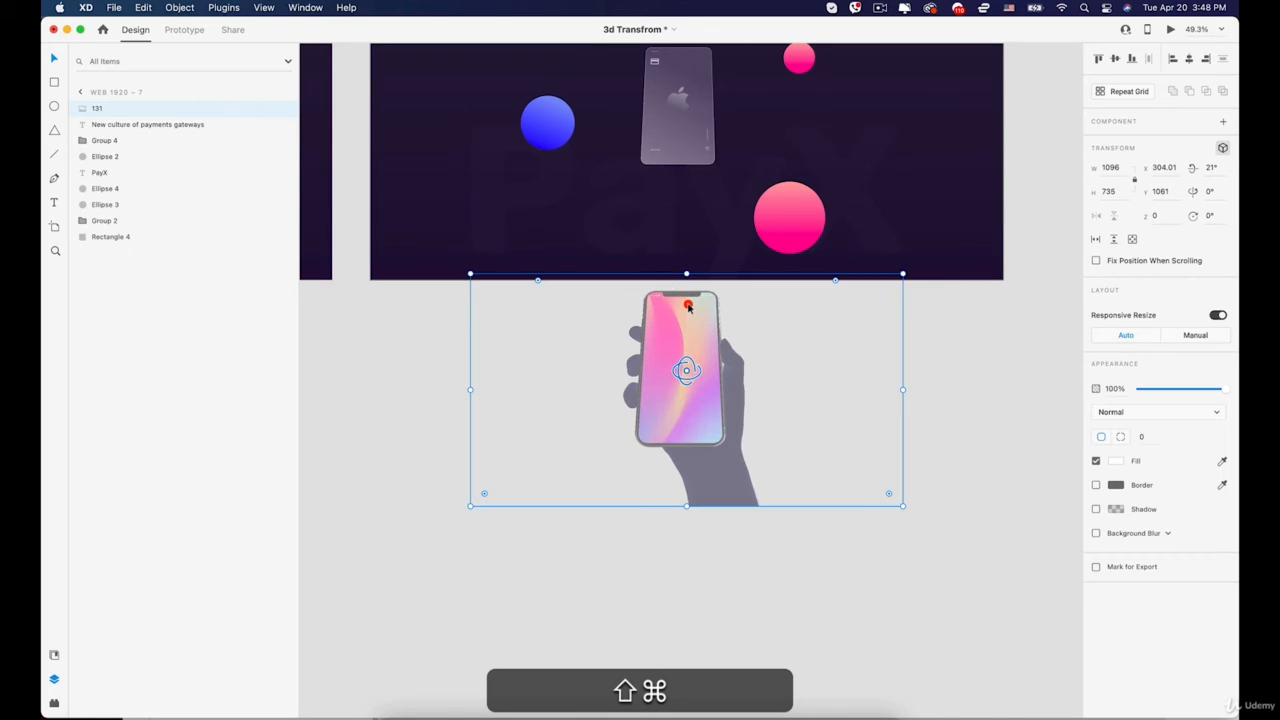
# Nudge the phone image below Web 1920 – 7 up to Y 1021 and set its opacity to 0%
pyautogui.hotkey('shift', 'Up')
pyautogui.hotkey('shift', 'Up')
pyautogui.hotkey('shift', 'Up')
pyautogui.hotkey('shift', 'Up')
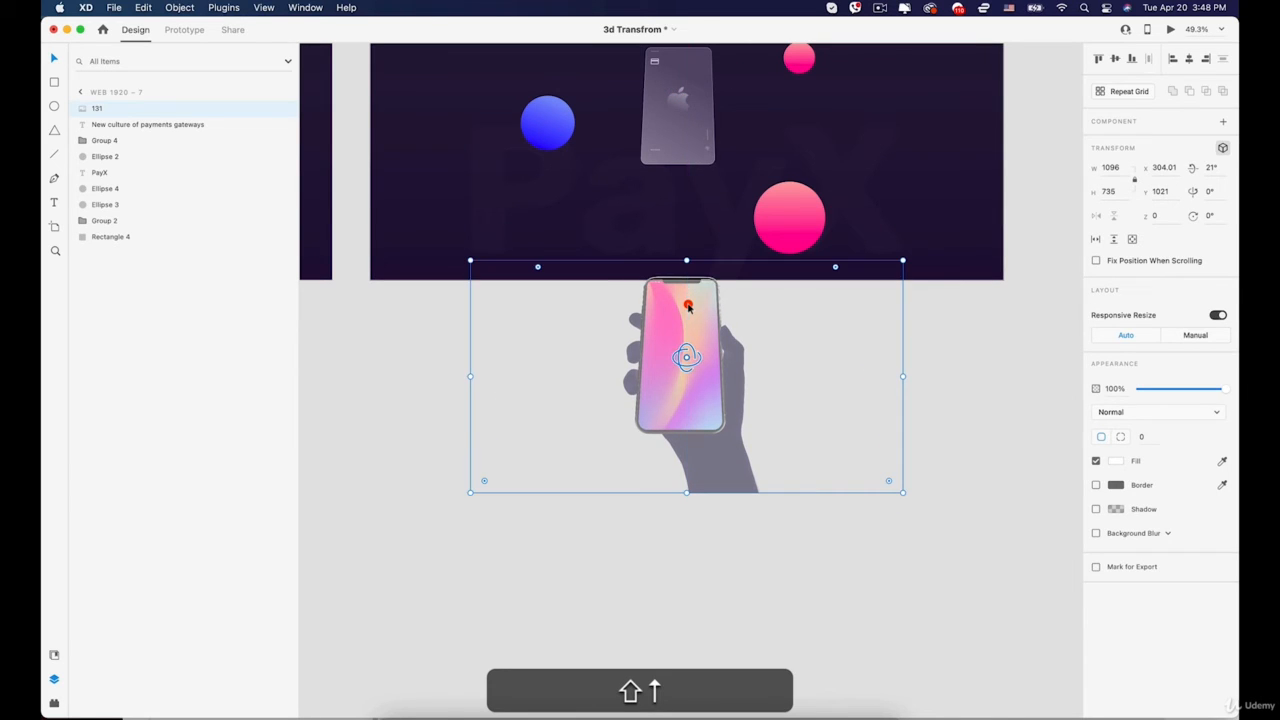
pyautogui.moveTo(1163, 387); pyautogui.dragTo(1068, 386)
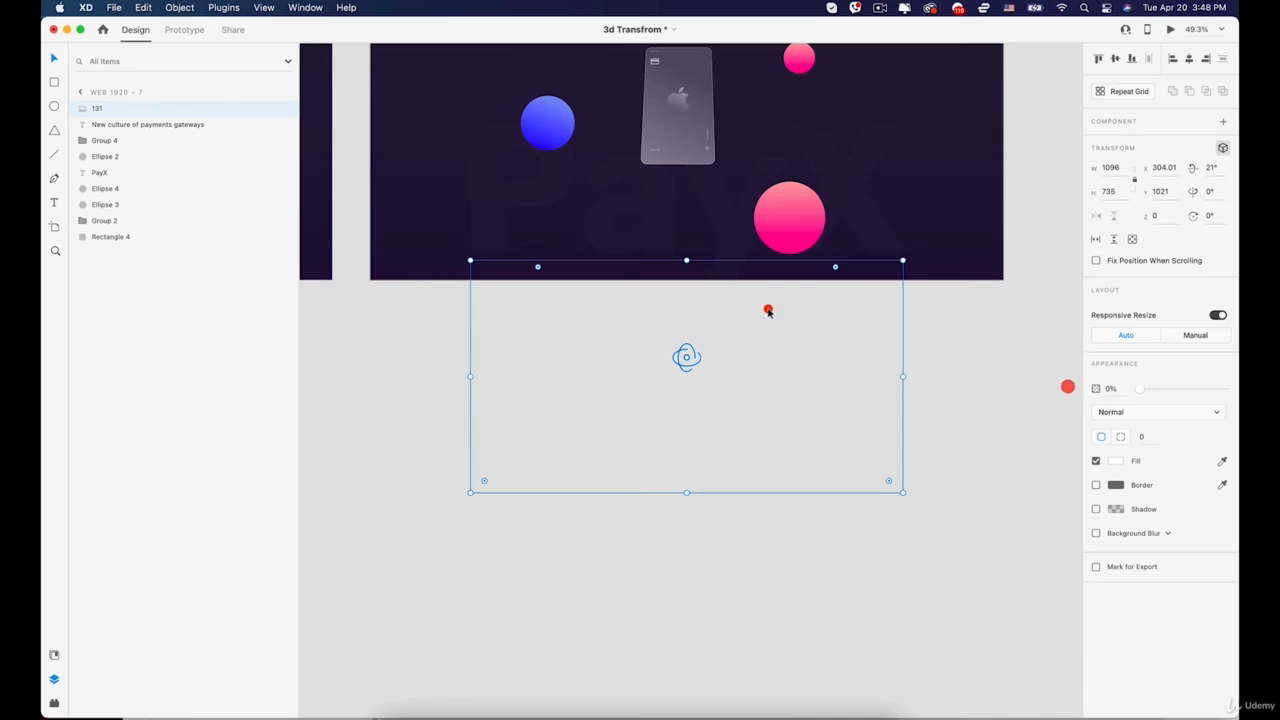
# Preview Web 1920 – 6 twice, playing its transition to Web 1920 – 7 each time and closing the preview
pyautogui.scroll(-5, 560, 230)
pyautogui.moveTo(480, 190); pyautogui.dragTo(690, 345)
pyautogui.click(420, 260)
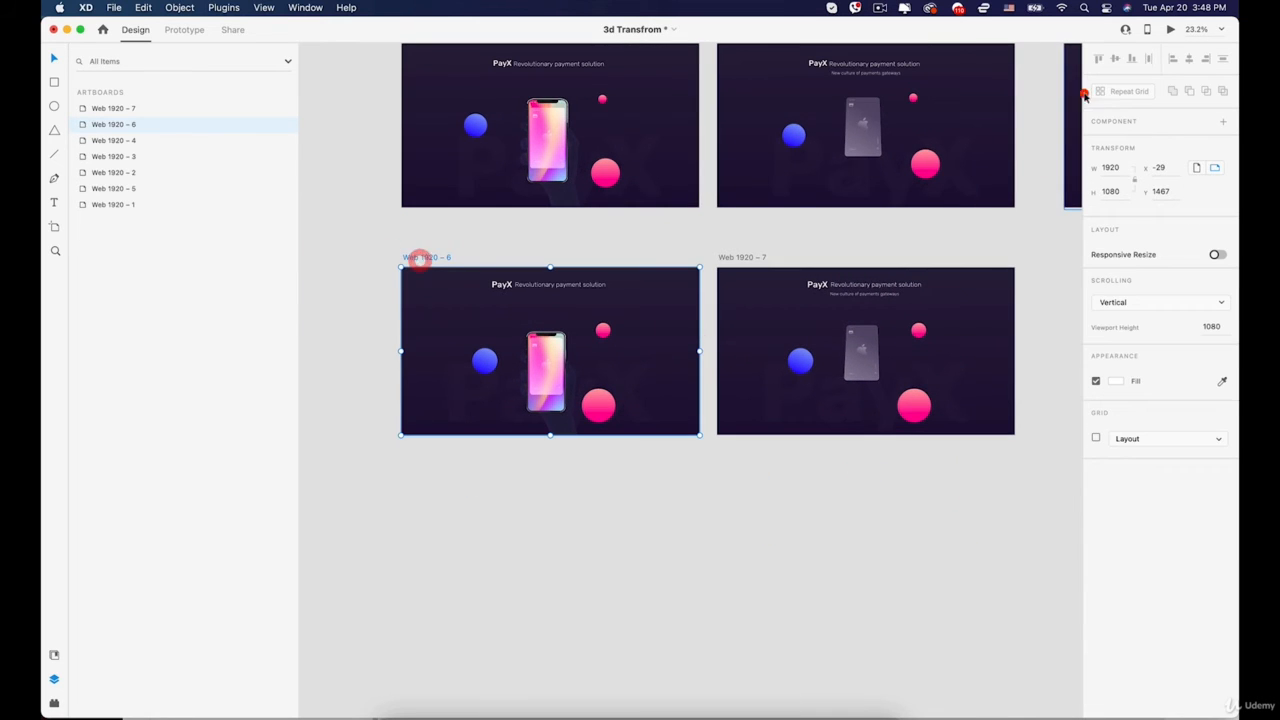
pyautogui.click(1177, 30)
pyautogui.click(634, 375)
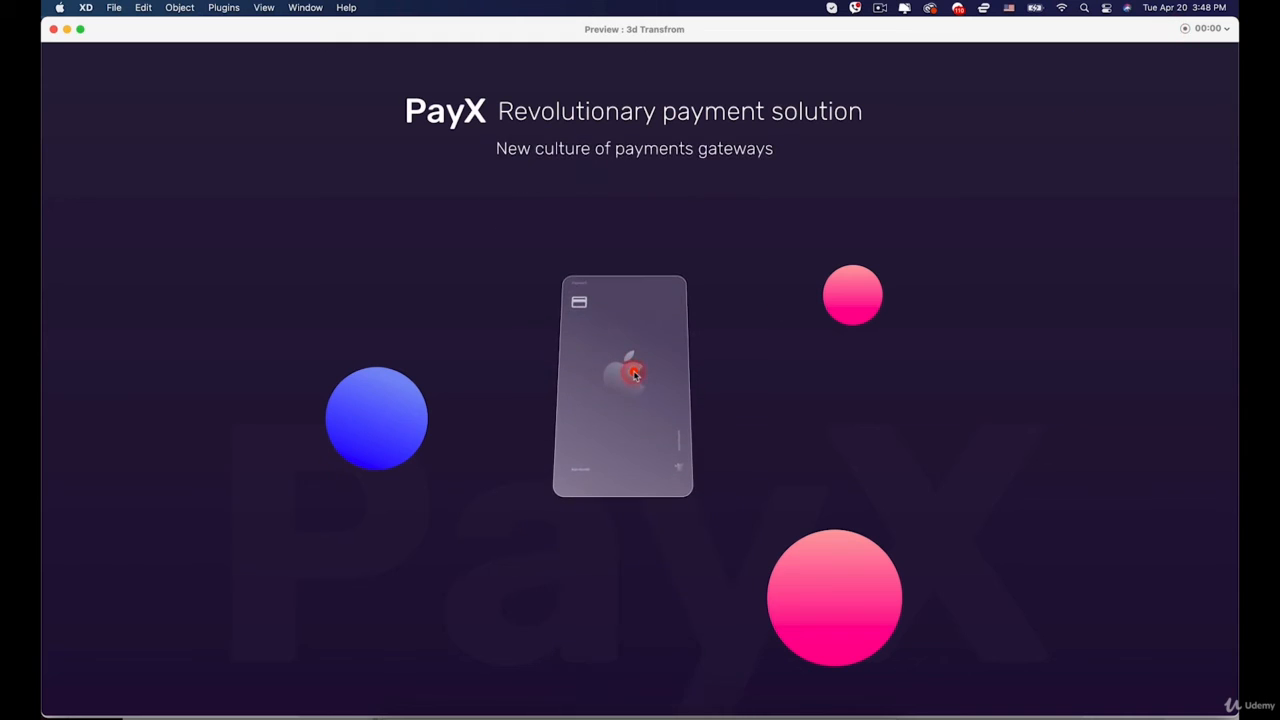
pyautogui.click(55, 30)
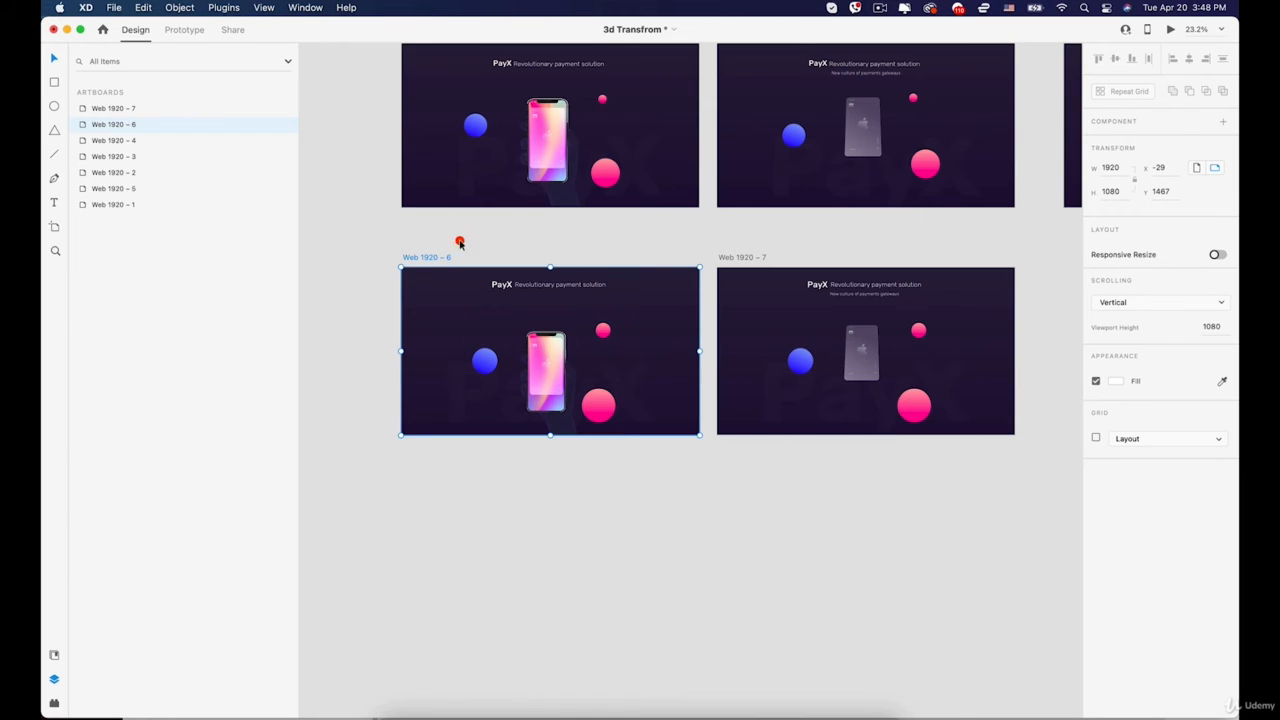
pyautogui.click(1168, 31)
pyautogui.click(614, 373)
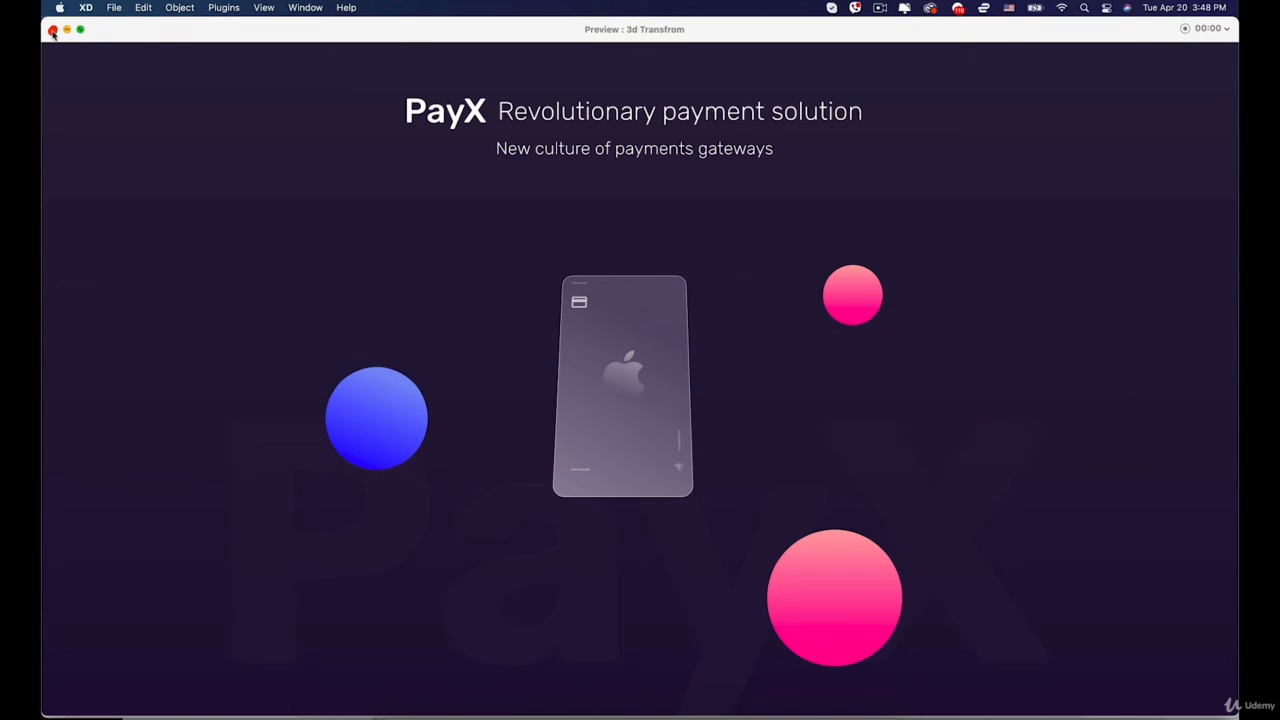
pyautogui.click(53, 30)
# Duplicate Web 1920 – 7 to its right at X 4221, Y 1467
pyautogui.hscroll(5, 415, 258)
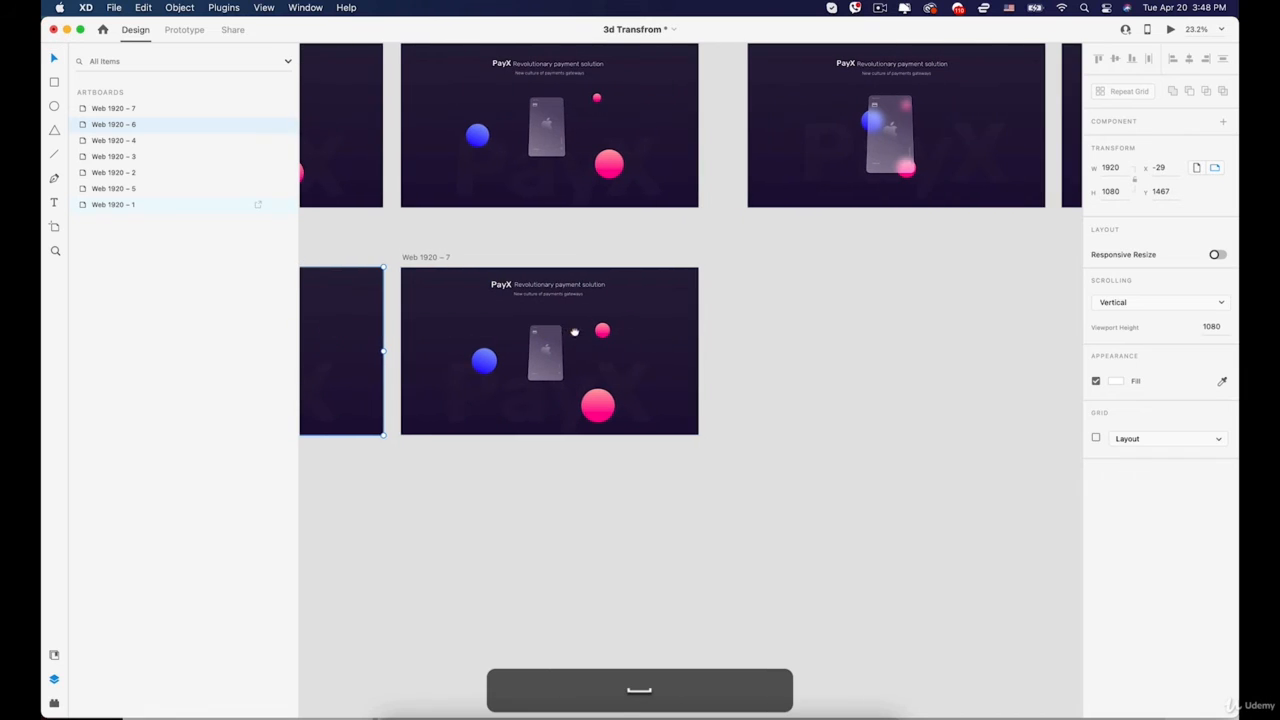
pyautogui.click(417, 257)
pyautogui.moveTo(420, 257); pyautogui.dragTo(766, 254)
pyautogui.moveTo(848, 255); pyautogui.dragTo(729, 250)
# Bring the card on Web 1920 – 8 forward to Z 313.26, tilt it 8° about X, and place it at X 774.32, Y 301.28
pyautogui.scroll(8, 765, 345)
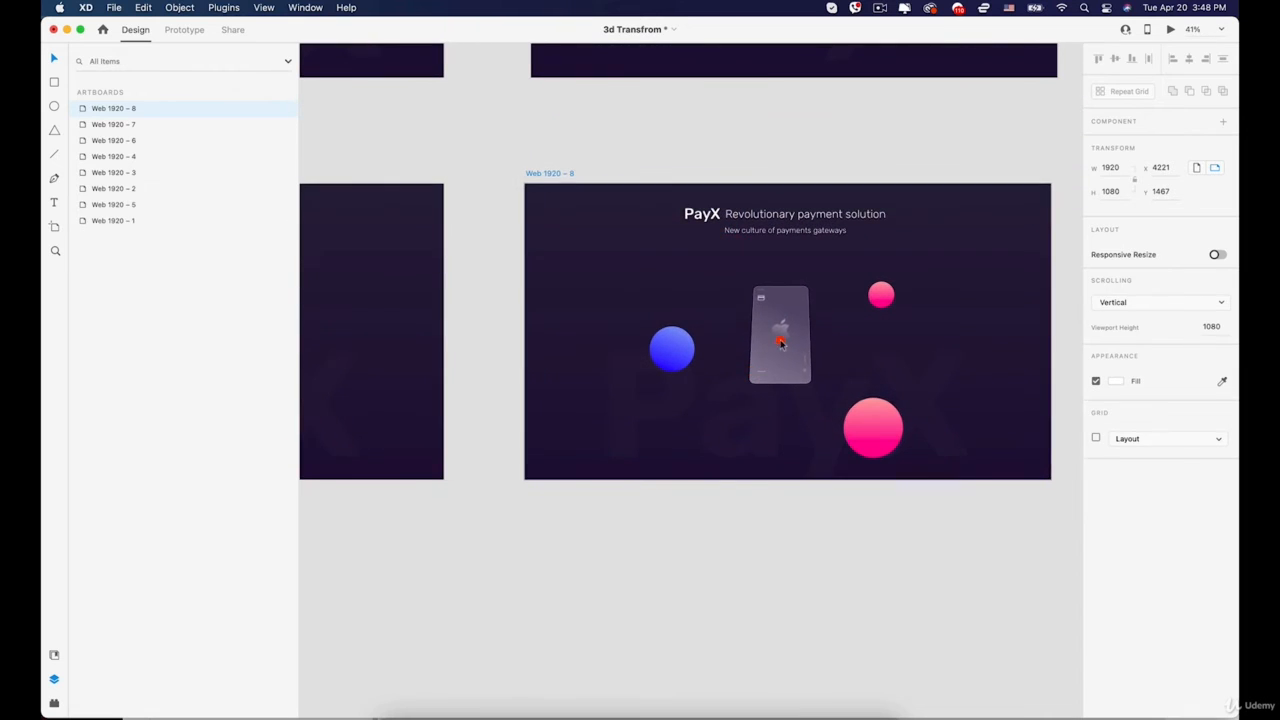
pyautogui.click(779, 330)
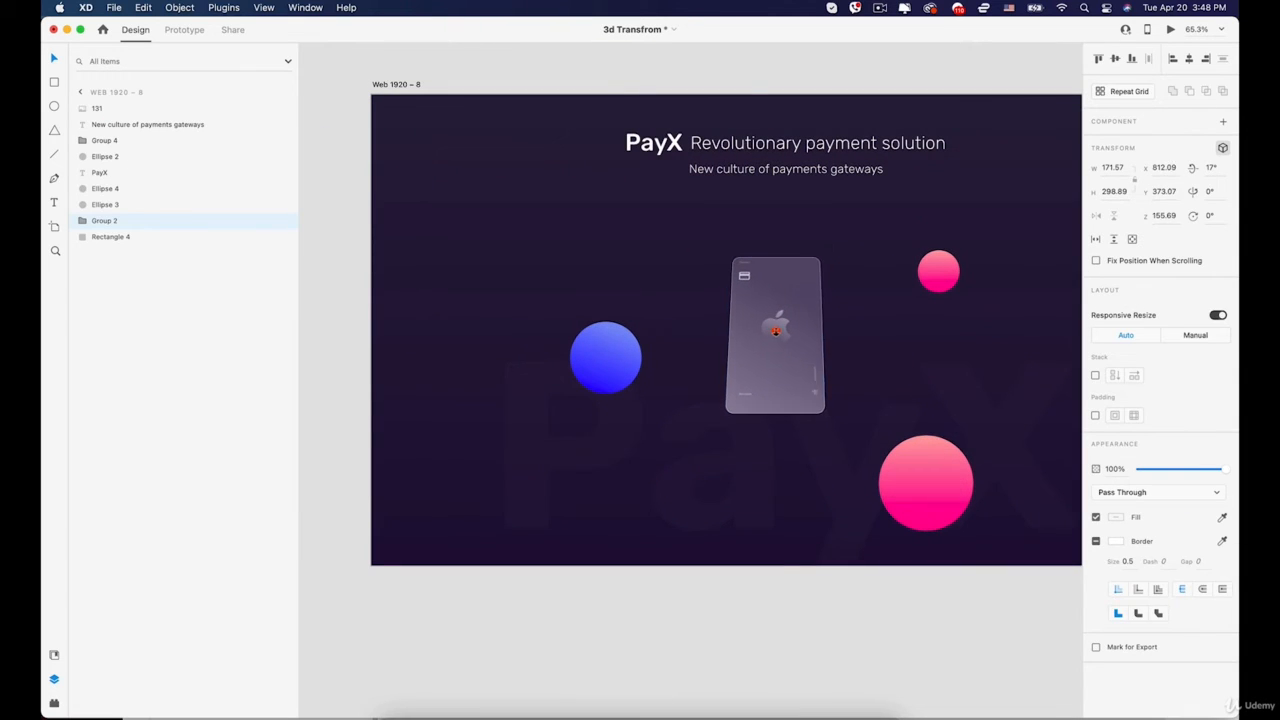
pyautogui.moveTo(779, 330); pyautogui.dragTo(771, 399)
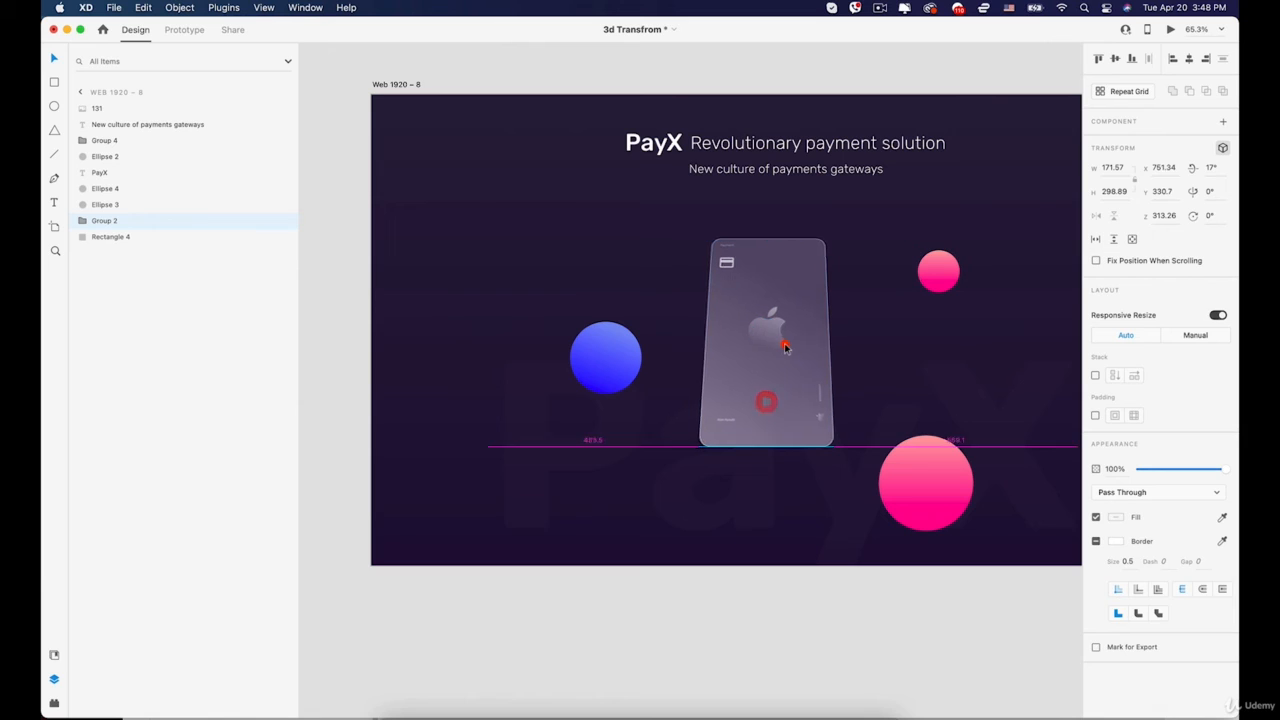
pyautogui.moveTo(783, 346); pyautogui.dragTo(772, 322)
# Gather Web 1920 – 8's spheres behind the card: blue at X 705.16, Y 380.82, small pink at X 1000.15, Y 301.28, large pink near the bottom
pyautogui.click(601, 334)
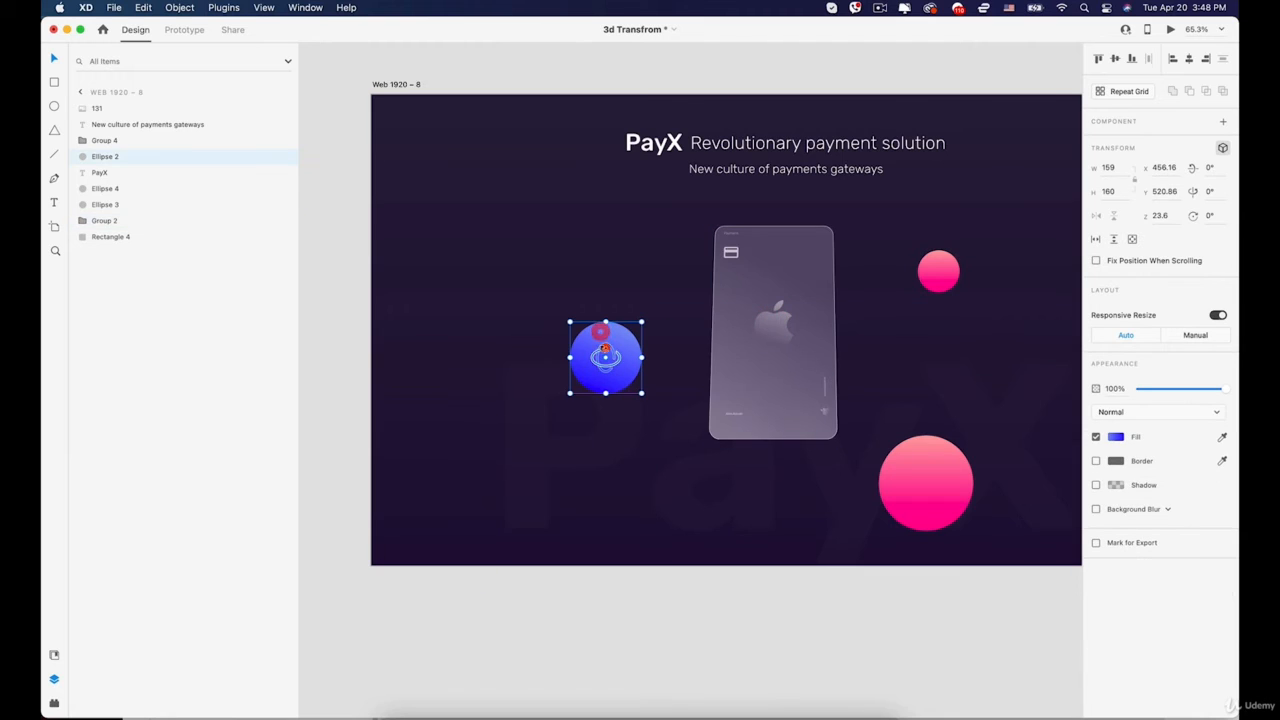
pyautogui.moveTo(610, 338); pyautogui.dragTo(736, 240)
pyautogui.moveTo(909, 457); pyautogui.dragTo(794, 409)
pyautogui.moveTo(783, 476)
pyautogui.mouseDown()
pyautogui.moveTo(749, 466)
pyautogui.moveTo(722, 483)
pyautogui.moveTo(790, 458)
pyautogui.mouseUp()
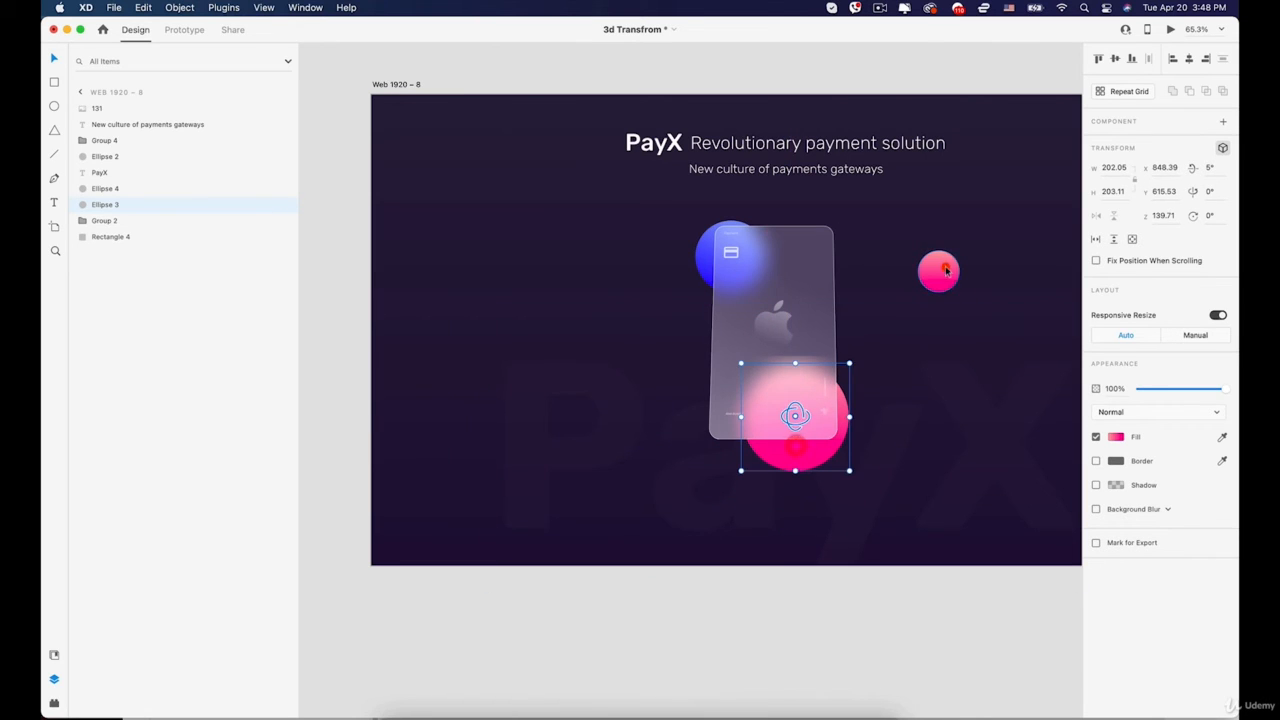
pyautogui.moveTo(938, 271); pyautogui.dragTo(832, 242)
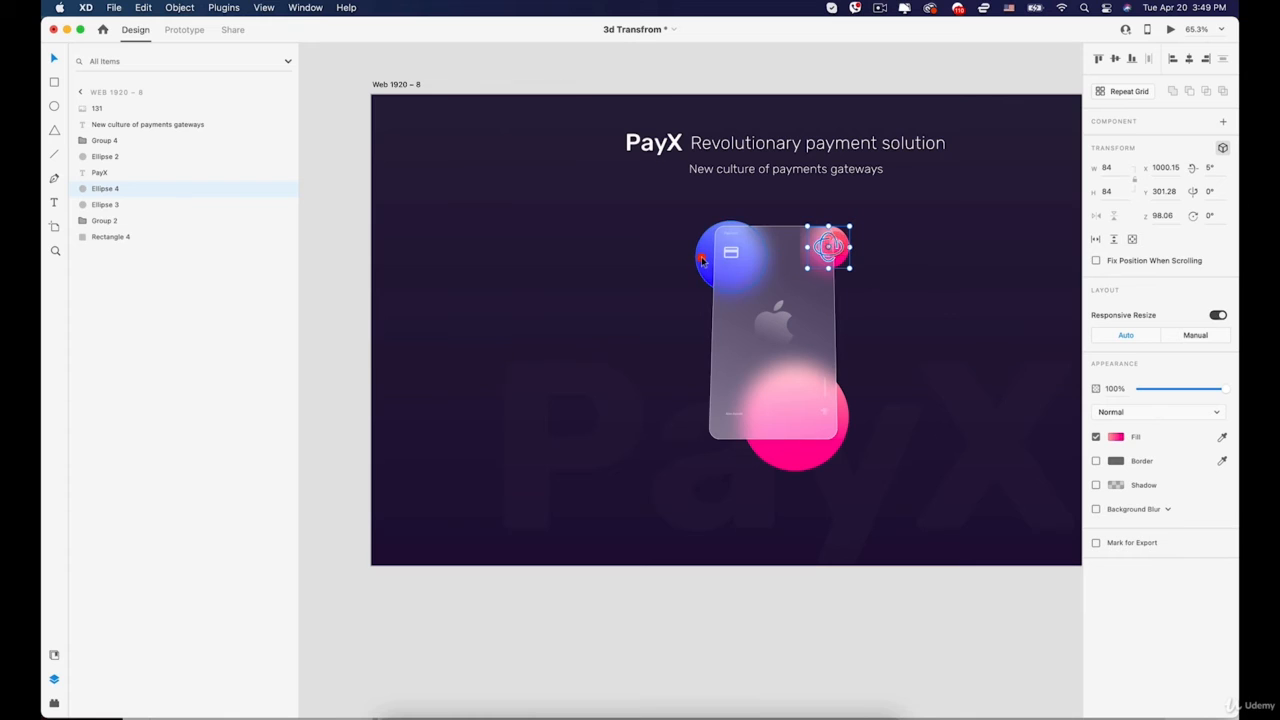
pyautogui.moveTo(702, 261); pyautogui.dragTo(685, 303)
# Shift the large pink sphere on Web 1920 – 8 slightly right to about X 884, Y 614
pyautogui.scroll(-5, 711, 326)
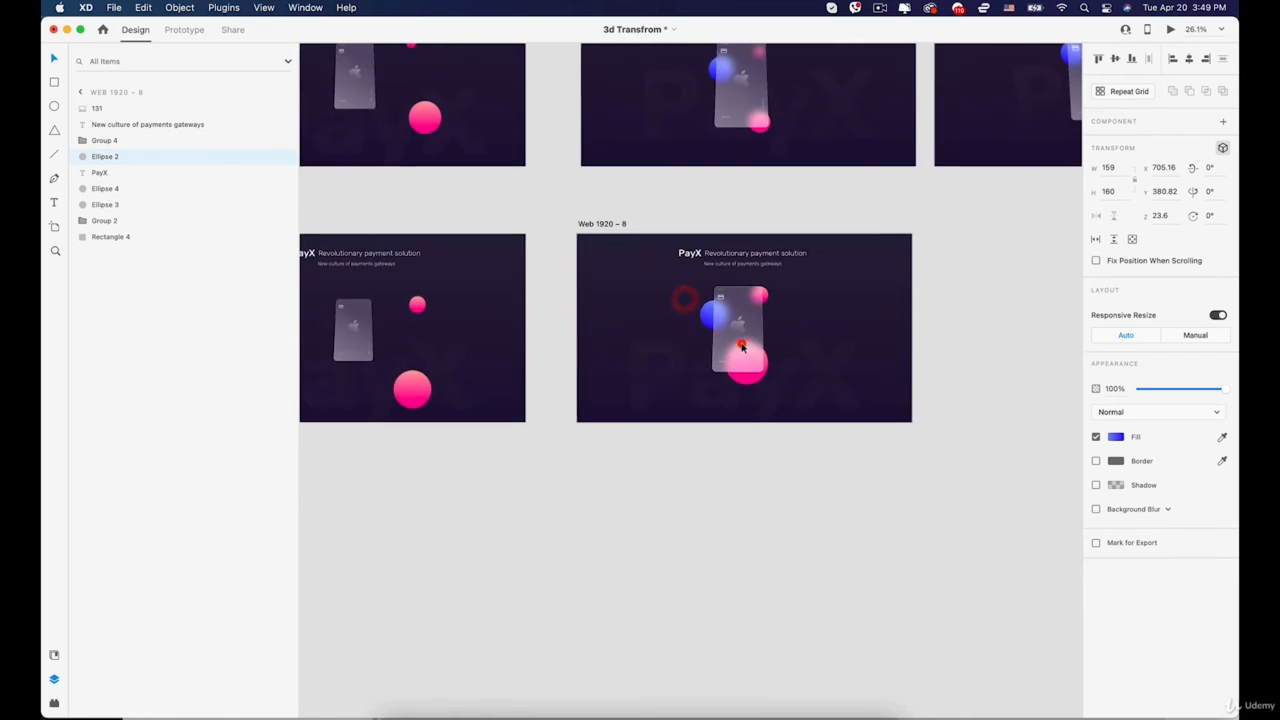
pyautogui.moveTo(802, 308); pyautogui.dragTo(702, 365)
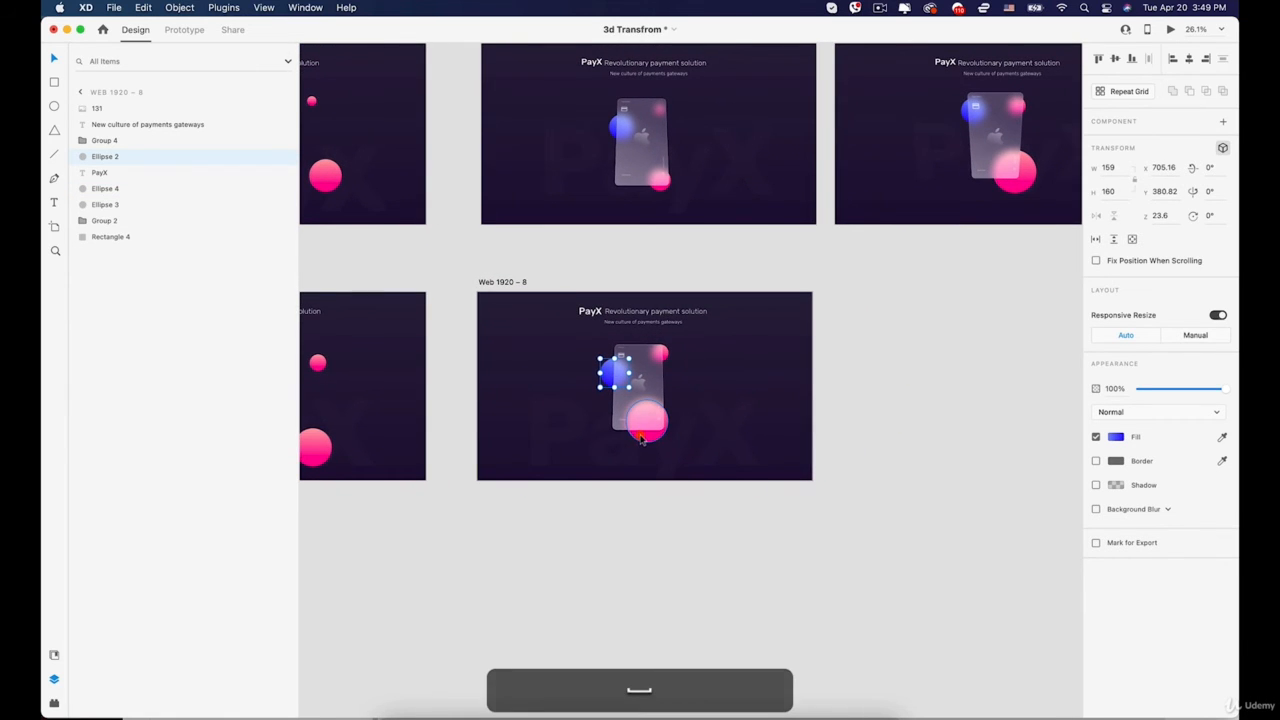
pyautogui.moveTo(650, 438); pyautogui.dragTo(663, 441)
pyautogui.moveTo(657, 438); pyautogui.dragTo(661, 438)
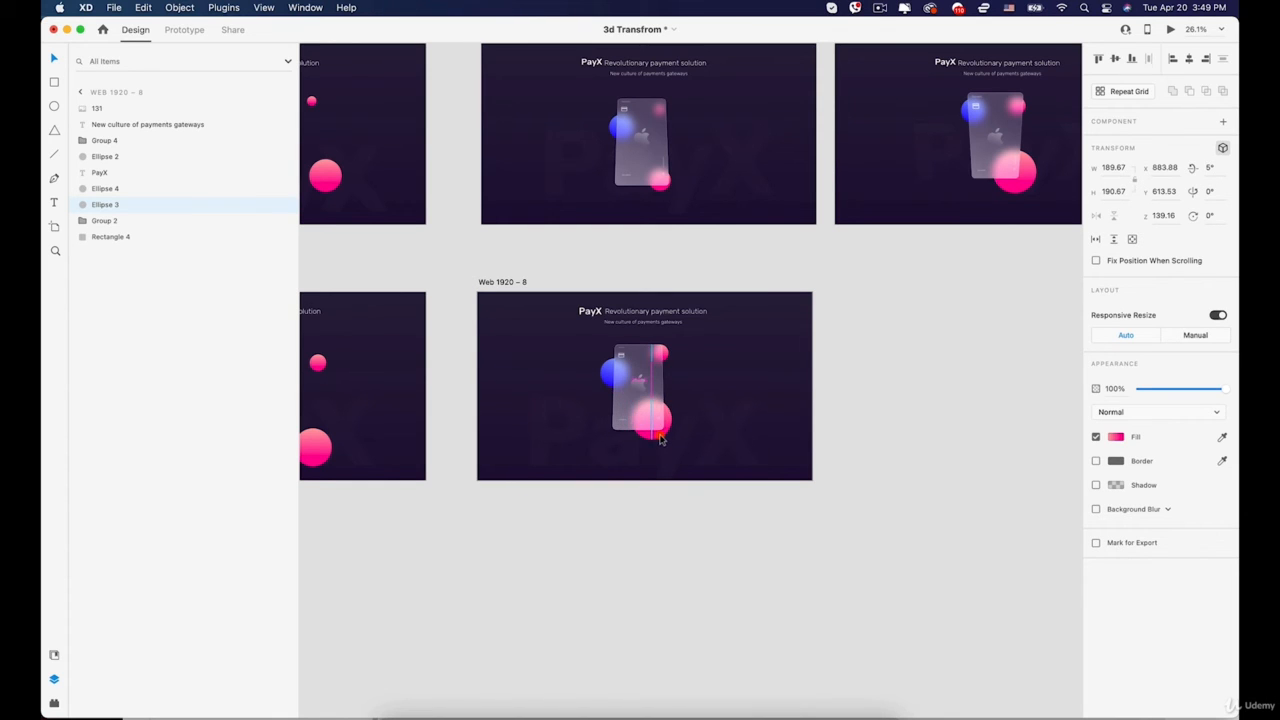
# Duplicate Web 1920 – 8 to its right at X 6270, Y 1467 and tilt the copy's card to -21° about X
pyautogui.click(500, 282)
pyautogui.moveTo(500, 282); pyautogui.dragTo(641, 280)
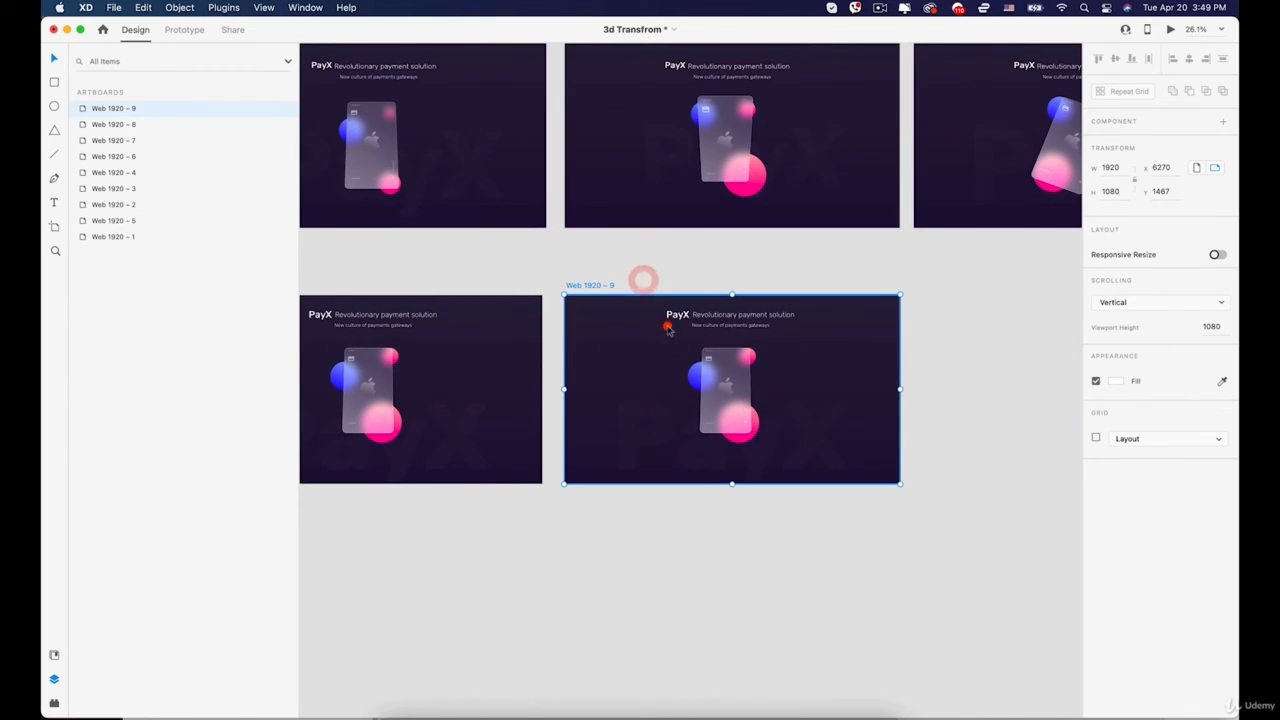
pyautogui.click(727, 387)
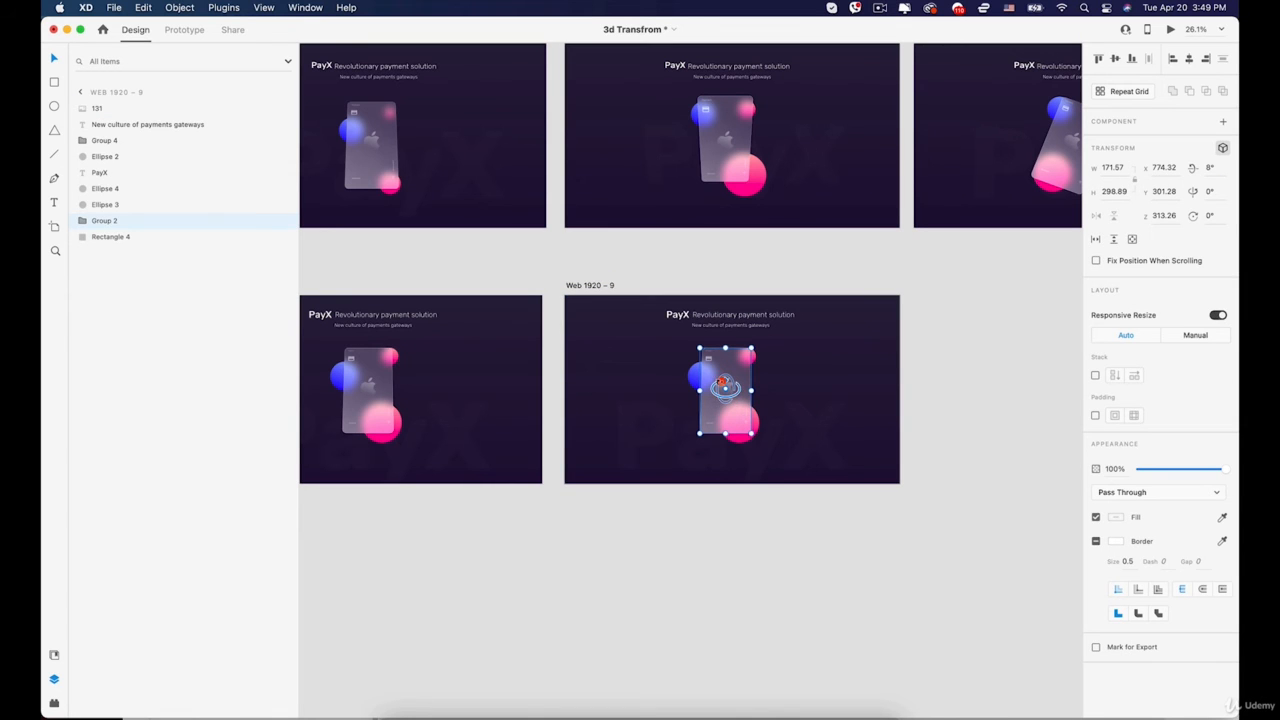
pyautogui.scroll(3, 724, 393)
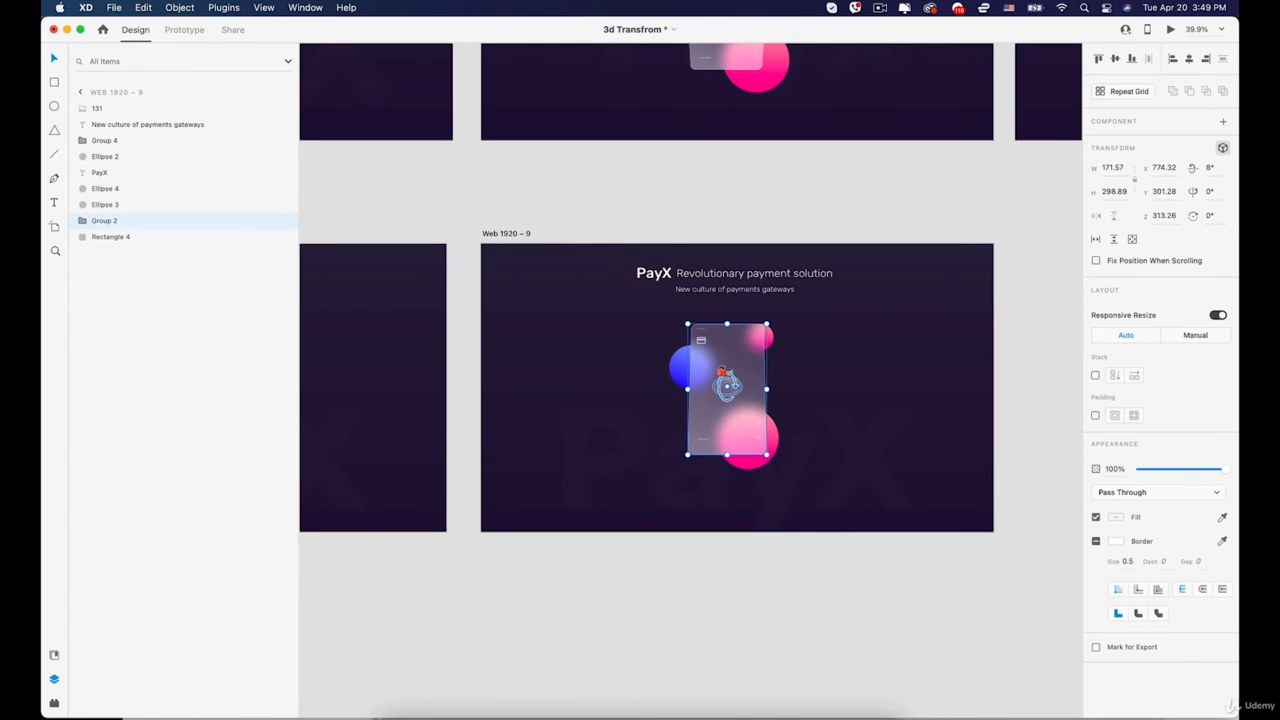
pyautogui.moveTo(722, 376); pyautogui.dragTo(733, 361)
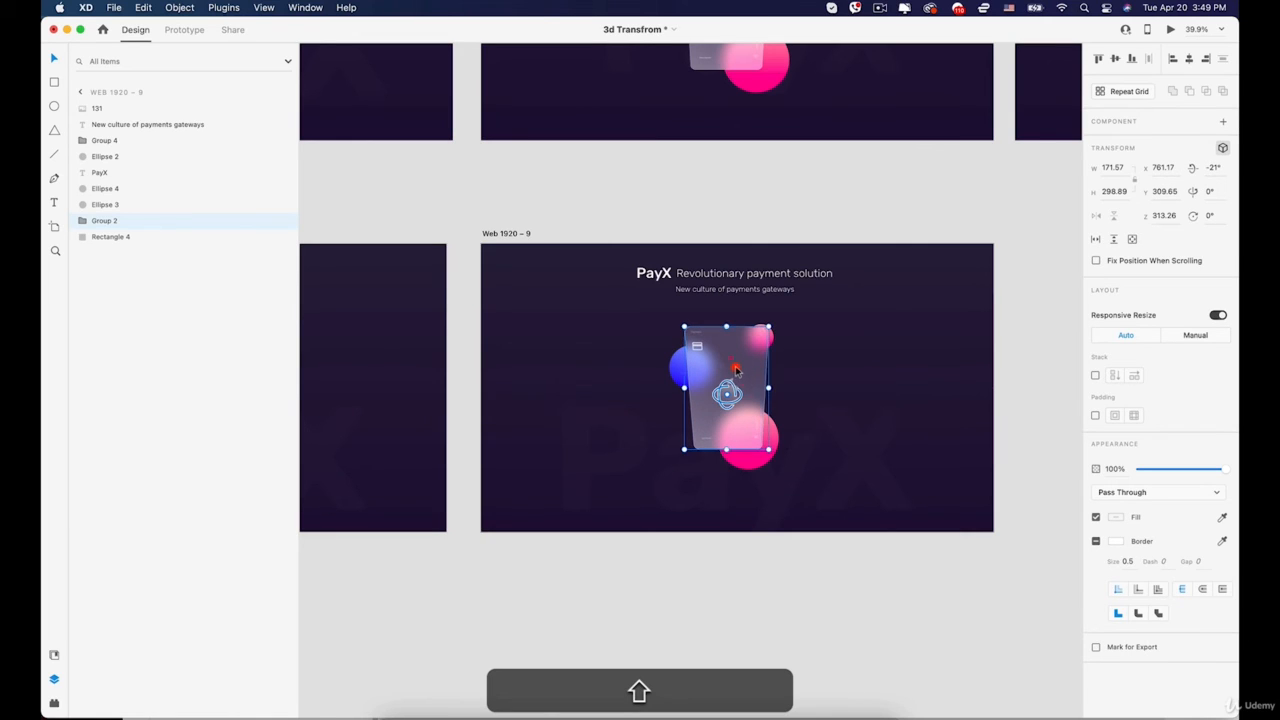
# Rearrange Web 1920 – 9's spheres: large pink toward the card's lower right, blue over its upper-left corner, small pink at X 997.15, Y 386.88
pyautogui.click(778, 443)
pyautogui.moveTo(778, 443); pyautogui.dragTo(788, 384)
pyautogui.click(676, 362)
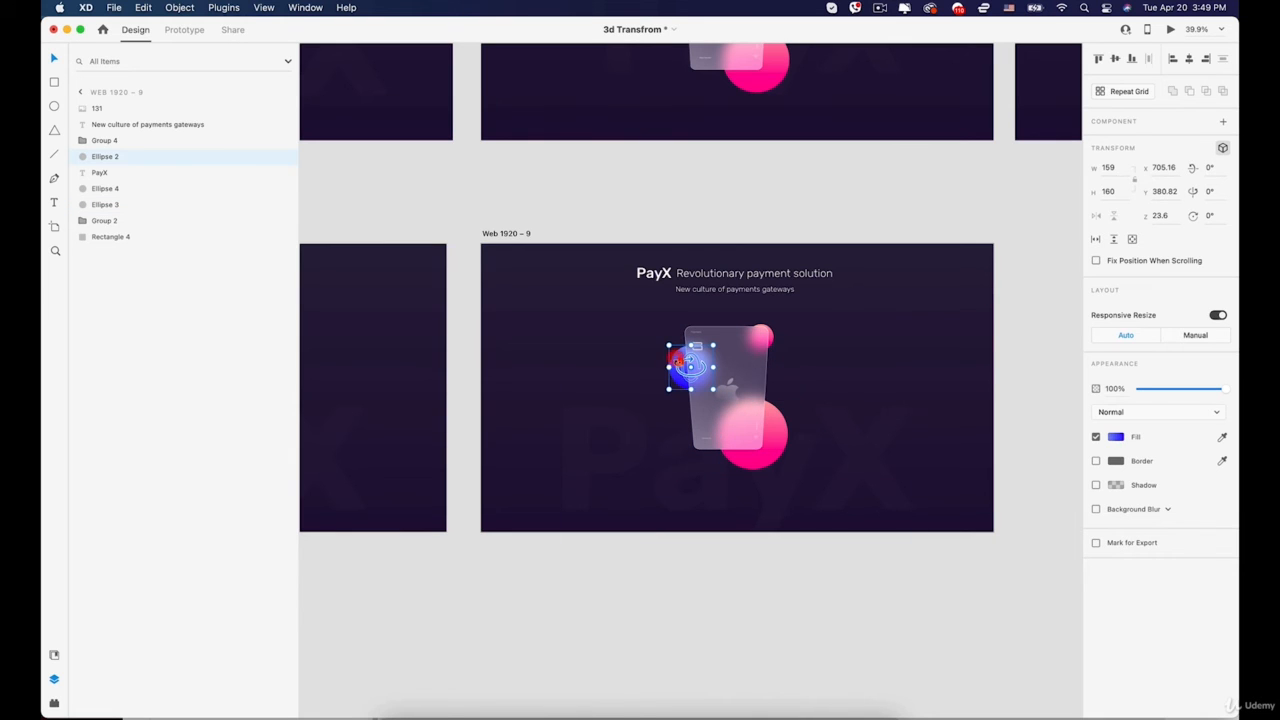
pyautogui.press('space')
pyautogui.moveTo(677, 361); pyautogui.dragTo(690, 487)
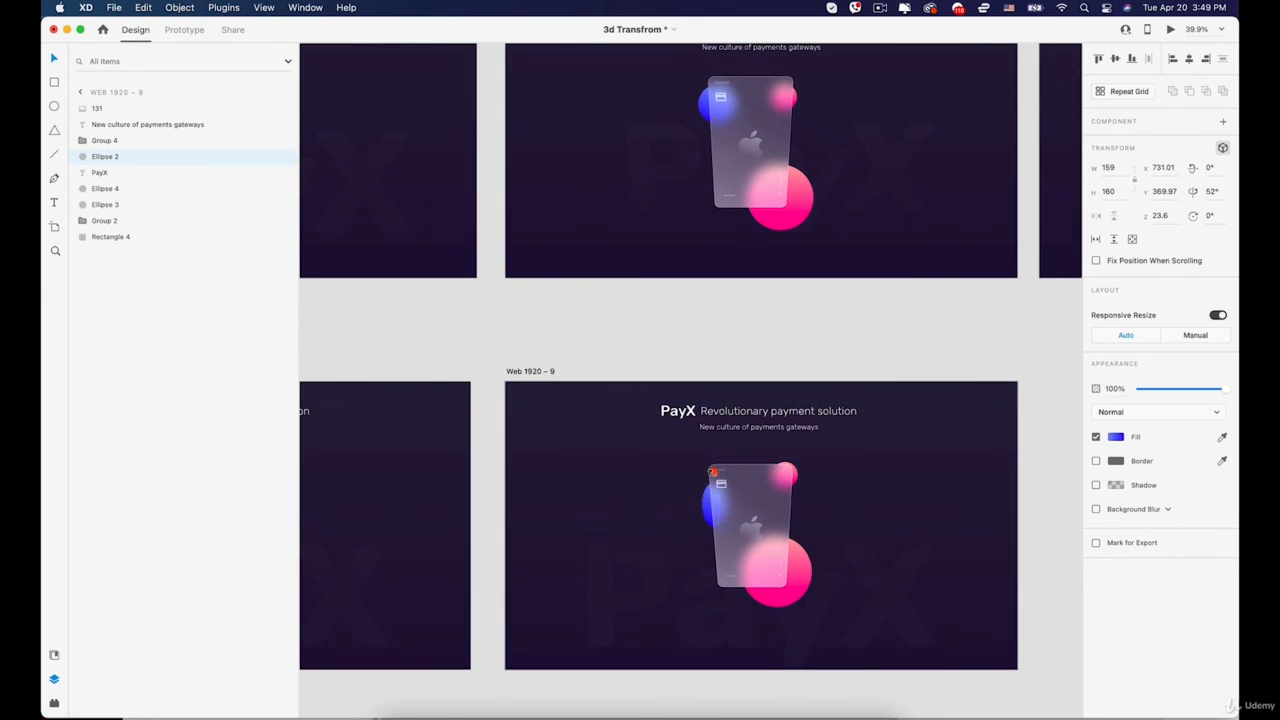
pyautogui.press('super+z')
pyautogui.moveTo(703, 498); pyautogui.dragTo(621, 371)
# Duplicate Web 1920 – 9 to its right at X 8257, Y 1467
pyautogui.scroll(-3, 862, 509)
pyautogui.press('space')
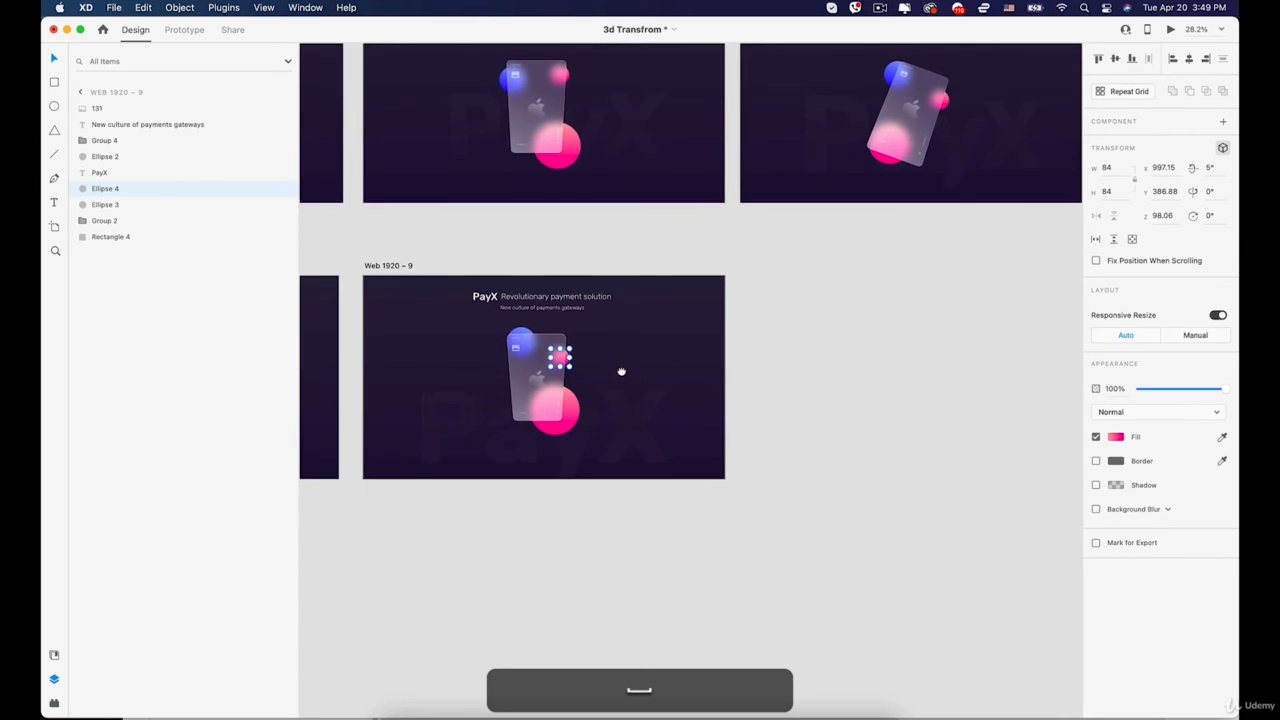
pyautogui.moveTo(386, 266); pyautogui.dragTo(755, 277)
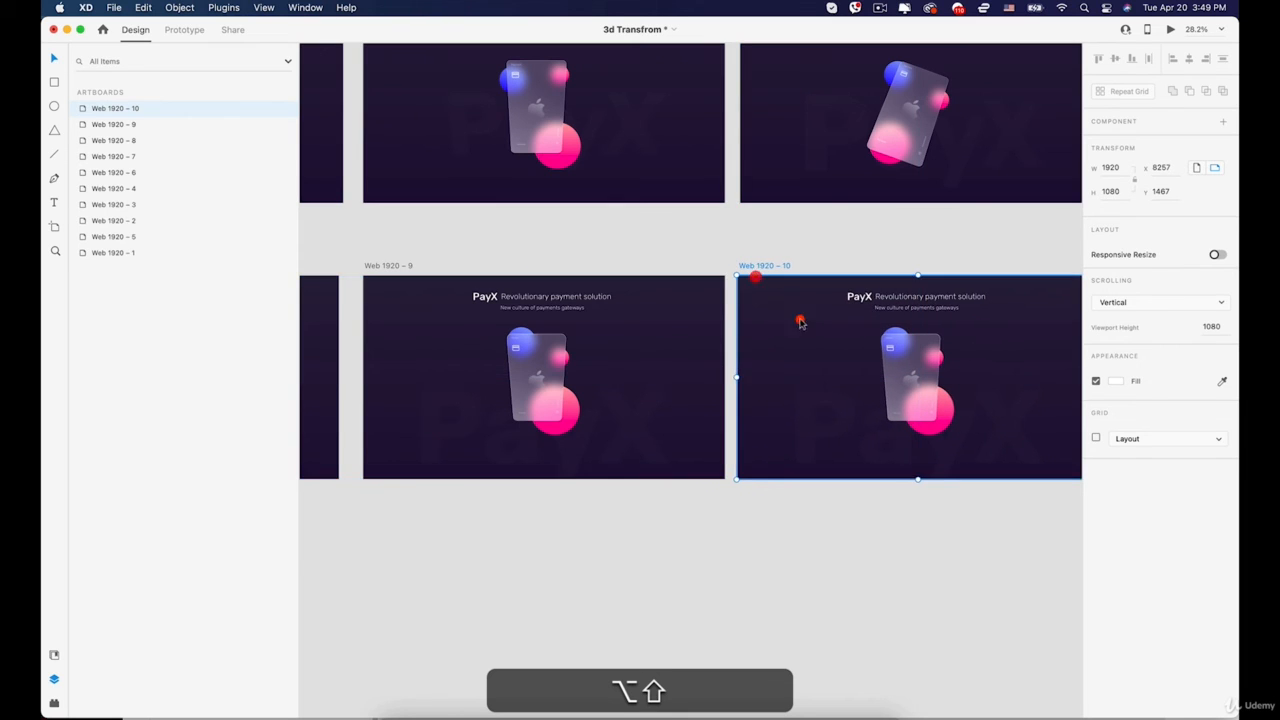
# Rotate the card on Web 1920 – 10 to 16° about X and -27° about Y, undoing the stray change made after it
pyautogui.scroll(4, 703, 342)
pyautogui.click(841, 353)
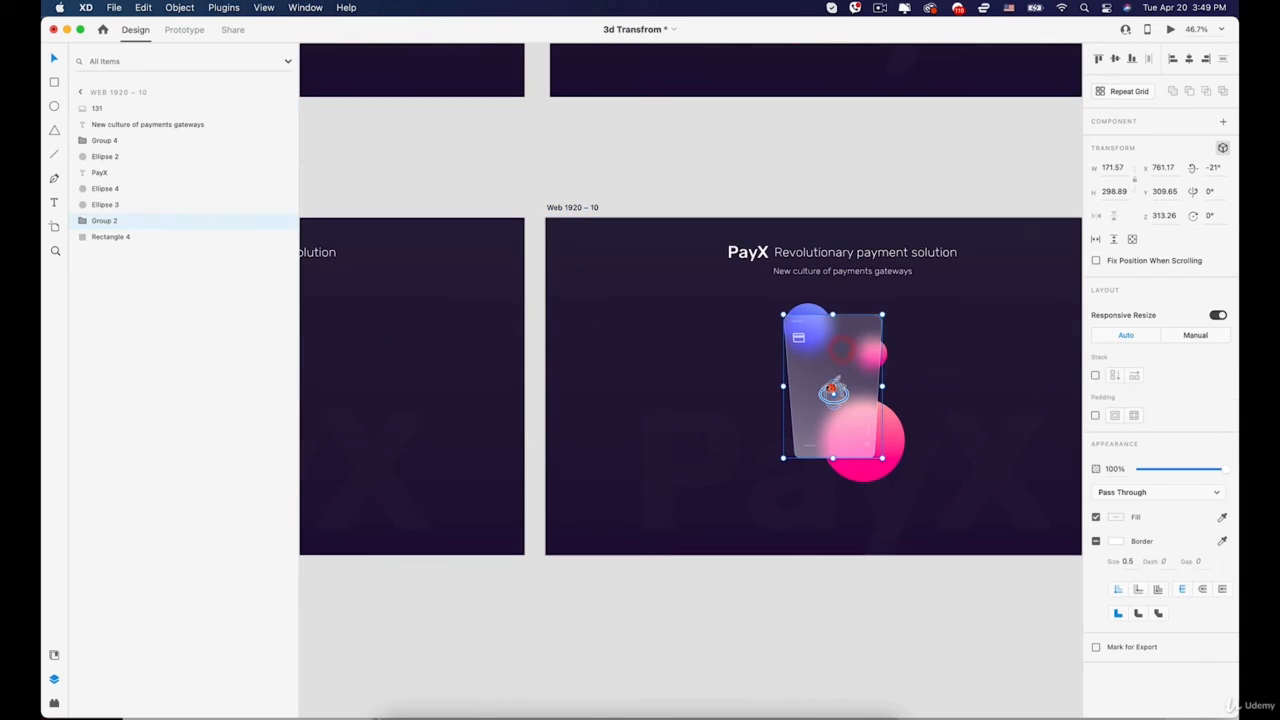
pyautogui.moveTo(830, 383)
pyautogui.mouseDown()
pyautogui.moveTo(843, 368)
pyautogui.moveTo(808, 390)
pyautogui.moveTo(837, 403)
pyautogui.moveTo(849, 391)
pyautogui.mouseUp()
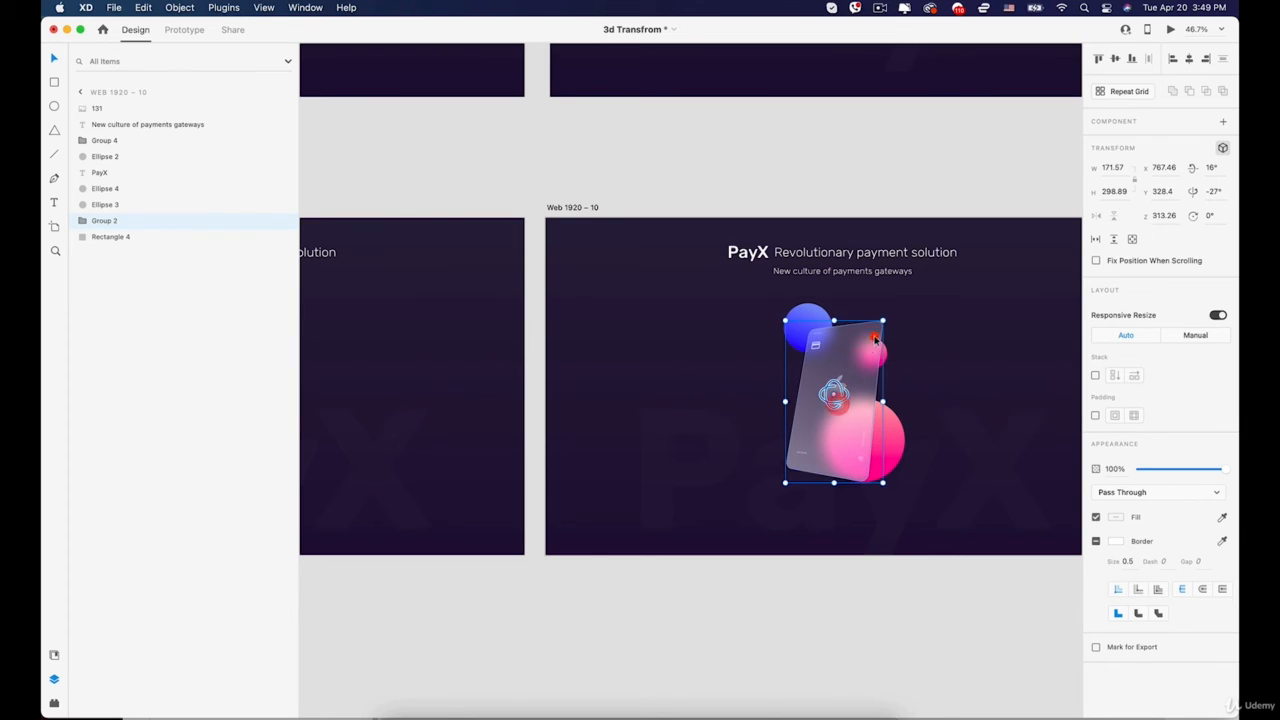
pyautogui.press('super+z')
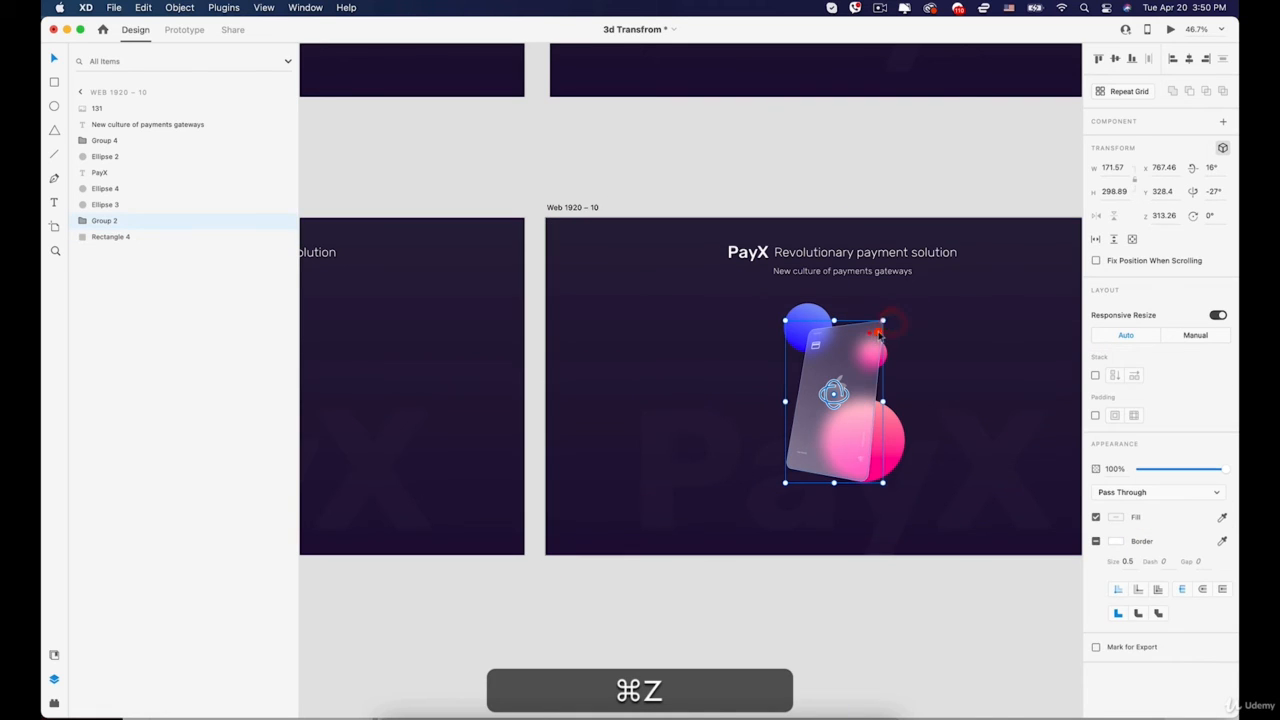
# Rotate the card on Web 1920 – 10 to 14° about Z, shift the large pink sphere under its lower-left corner, and lower the blue sphere
pyautogui.moveTo(883, 317); pyautogui.dragTo(864, 346)
pyautogui.moveTo(889, 446); pyautogui.dragTo(820, 450)
pyautogui.moveTo(795, 335); pyautogui.dragTo(794, 376)
pyautogui.keyDown('super'); pyautogui.click(974, 480); pyautogui.keyUp('super')
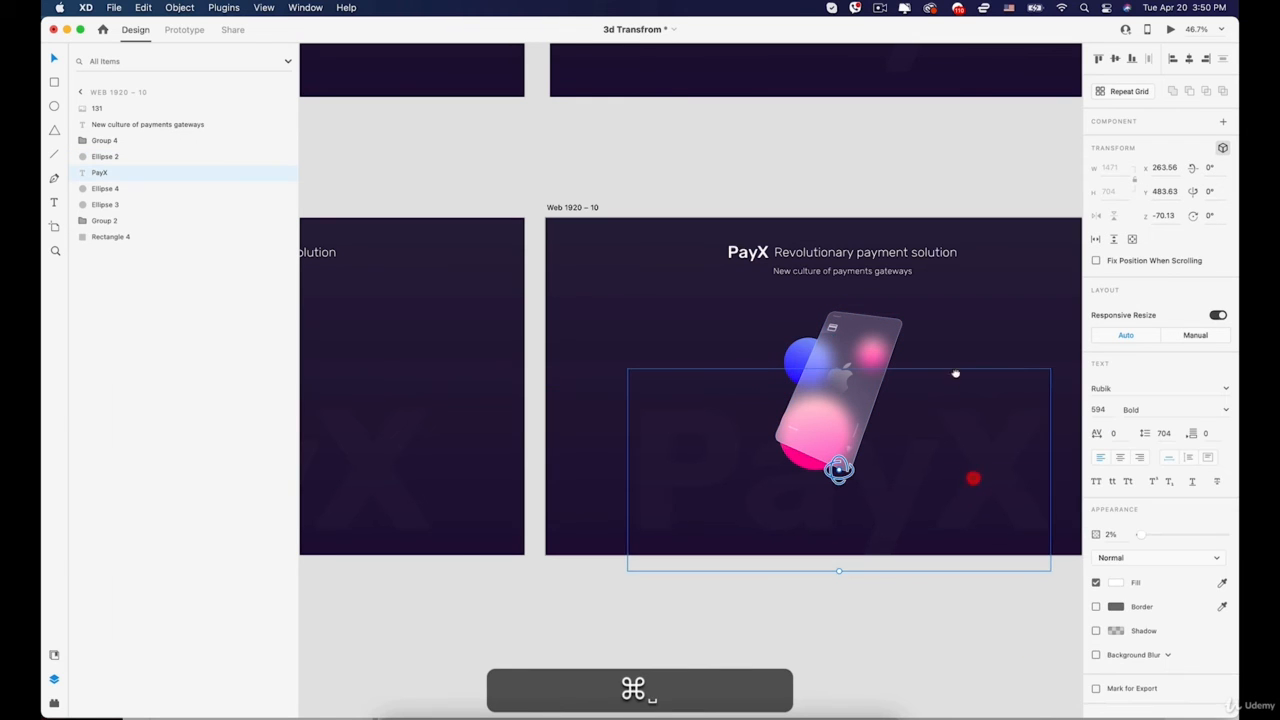
# Compare Web 1920 – 10 with Web 1920 – 4 and set its card's rotation to -10° about Y
pyautogui.hscroll(3, 974, 480)
pyautogui.scroll(-5, 775, 391)
pyautogui.scroll(-3, 777, 401)
pyautogui.moveTo(777, 402); pyautogui.dragTo(866, 409)
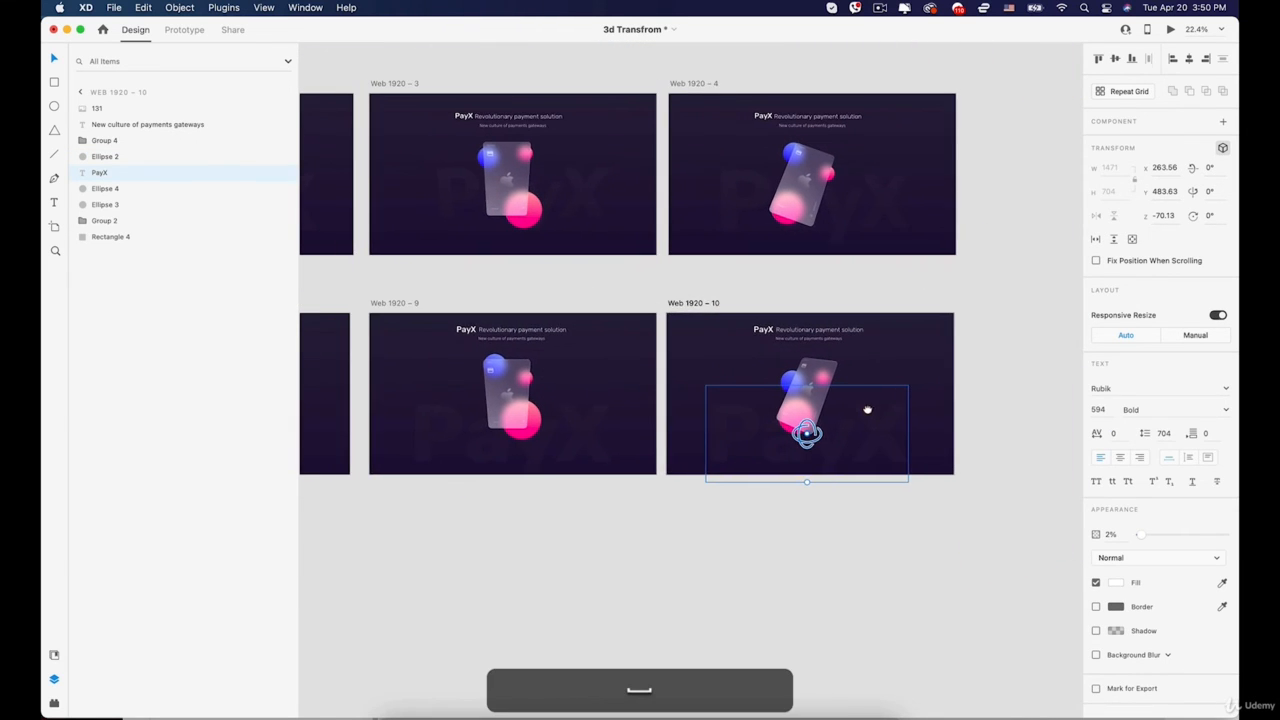
pyautogui.scroll(10, 866, 409)
pyautogui.click(726, 356)
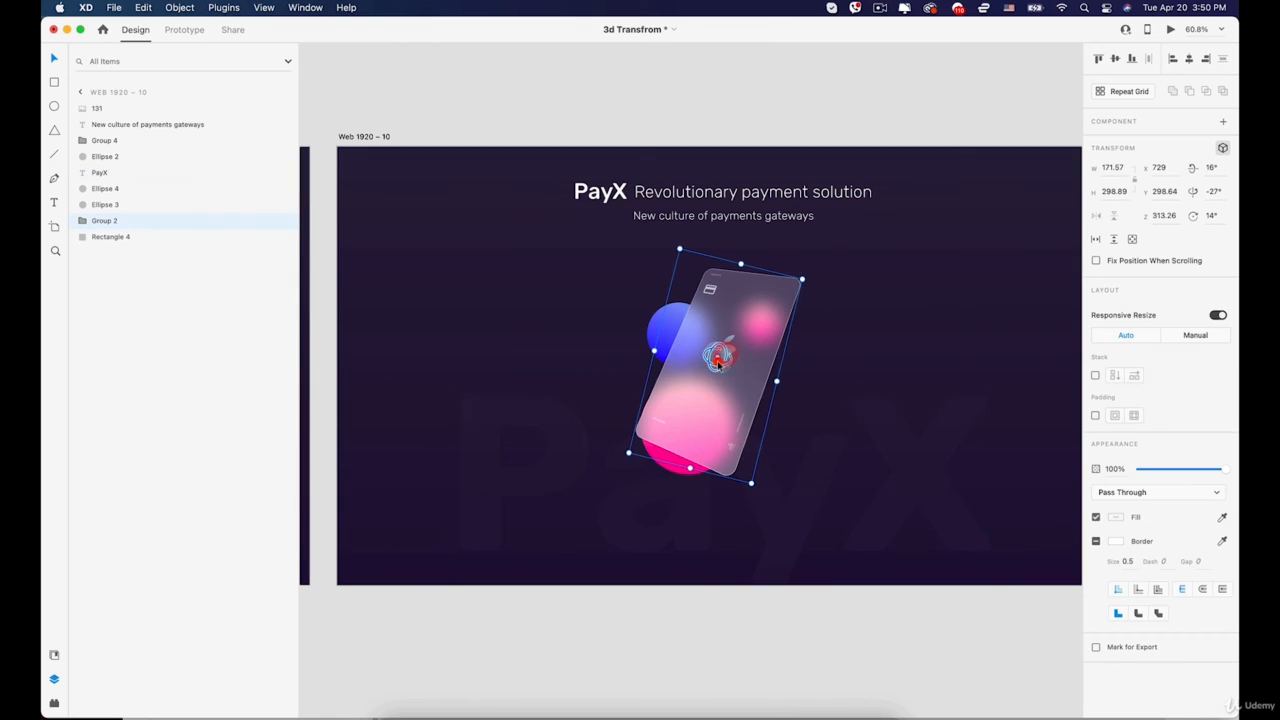
pyautogui.moveTo(716, 358); pyautogui.dragTo(720, 362)
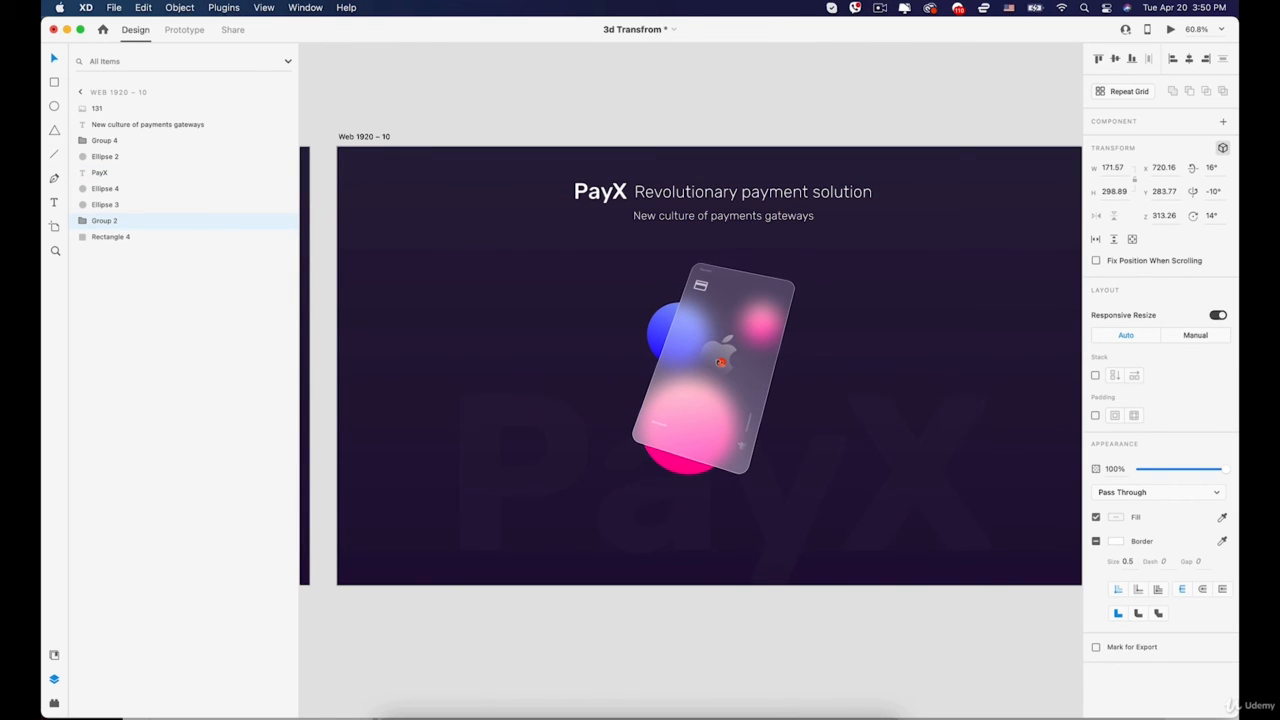
pyautogui.click(843, 640)
# Raise the large background PayX text on Web 1920 – 7 to X 283.78, Y 432.74
pyautogui.scroll(-5, 834, 606)
pyautogui.press('space')
pyautogui.moveTo(794, 523); pyautogui.dragTo(906, 363)
pyautogui.moveTo(670, 450); pyautogui.dragTo(863, 437)
pyautogui.moveTo(610, 478); pyautogui.dragTo(803, 471)
pyautogui.moveTo(690, 478); pyautogui.dragTo(1014, 497)
pyautogui.press('space')
pyautogui.moveTo(827, 486); pyautogui.dragTo(588, 455)
pyautogui.moveTo(727, 467); pyautogui.dragTo(553, 520)
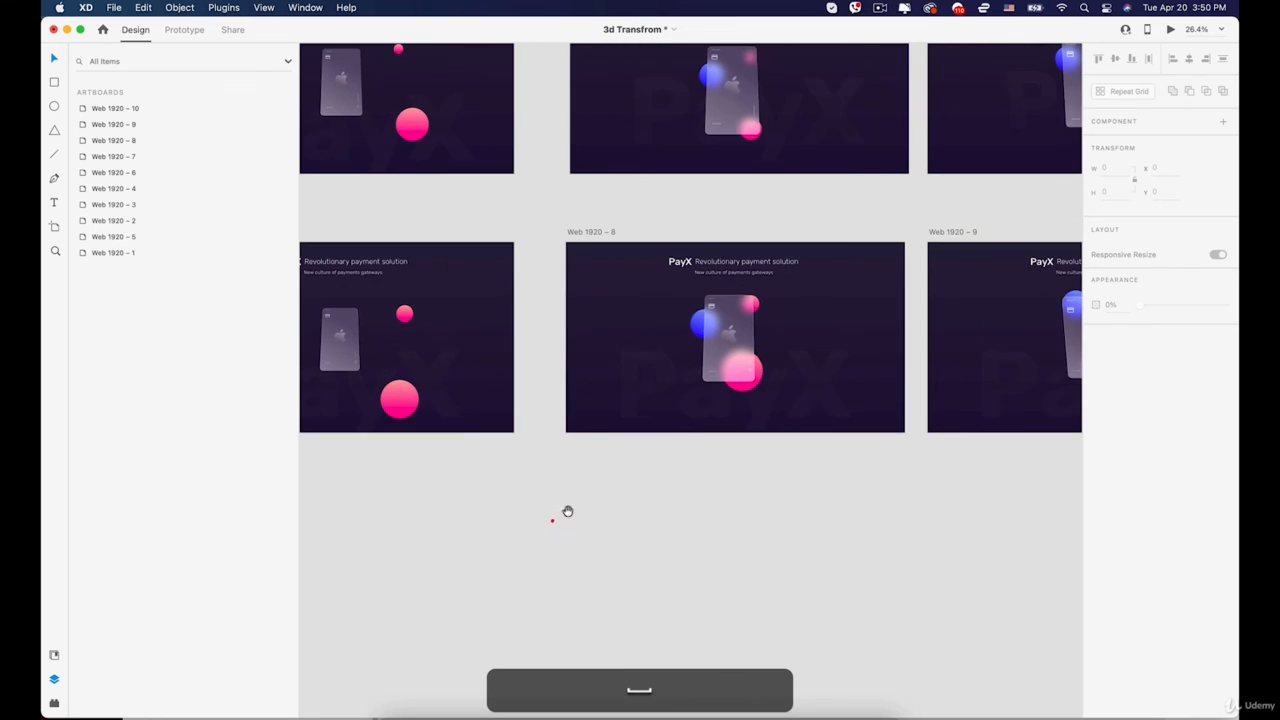
pyautogui.moveTo(511, 422); pyautogui.dragTo(845, 458)
pyautogui.click(646, 443)
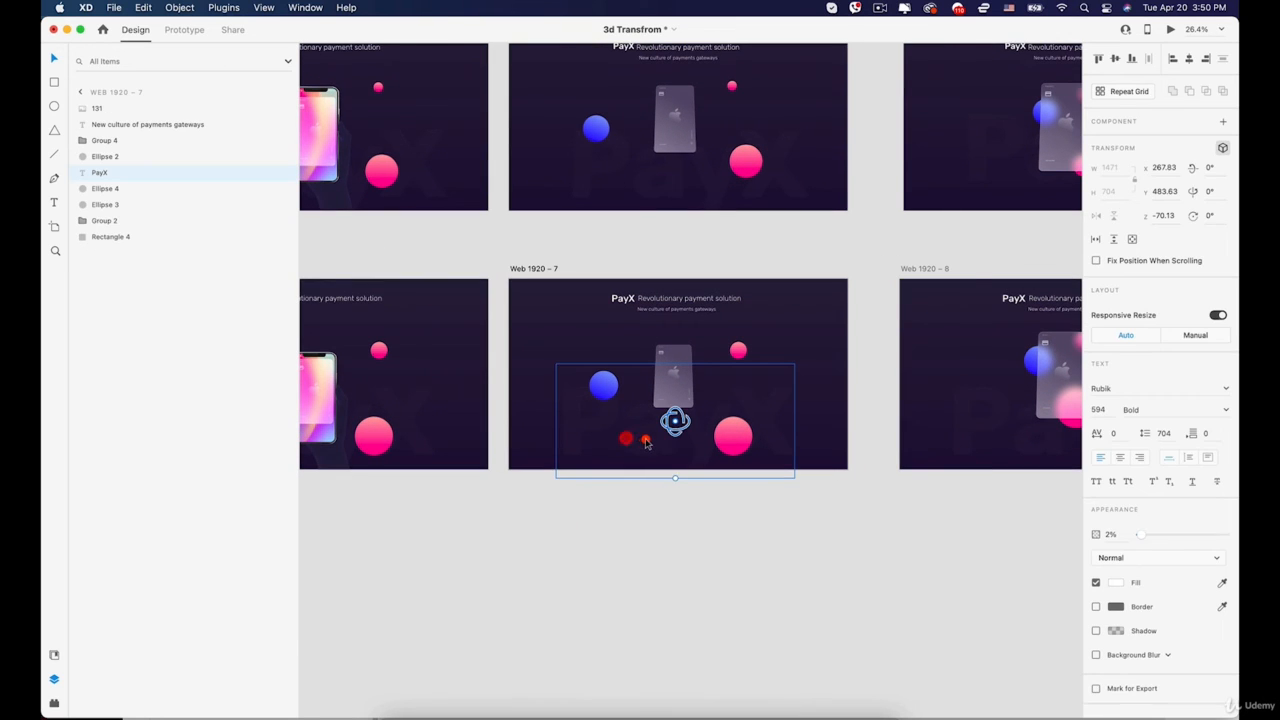
pyautogui.moveTo(646, 443); pyautogui.dragTo(648, 432)
# Raise the background PayX text on Web 1920 – 8 to Y 373.74, undo the stray Y rotation, and tilt it 4° about X
pyautogui.moveTo(889, 430); pyautogui.dragTo(652, 440)
pyautogui.scroll(5, 819, 471)
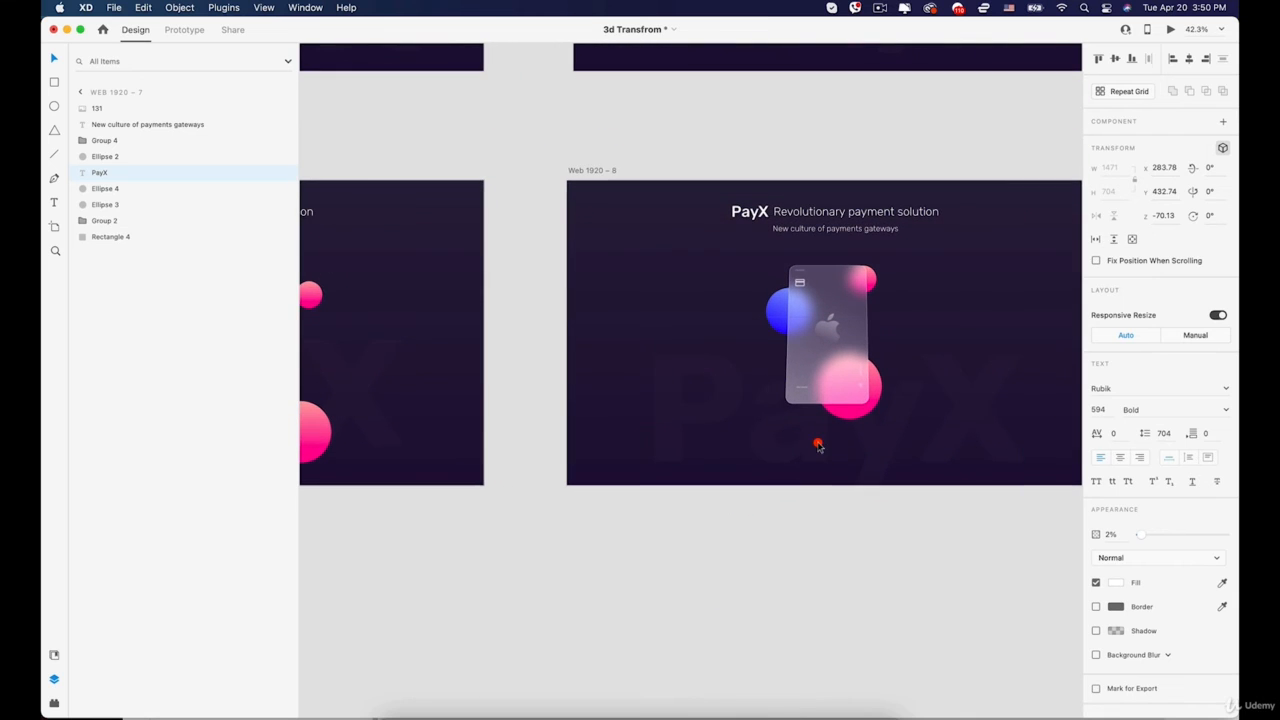
pyautogui.click(818, 445)
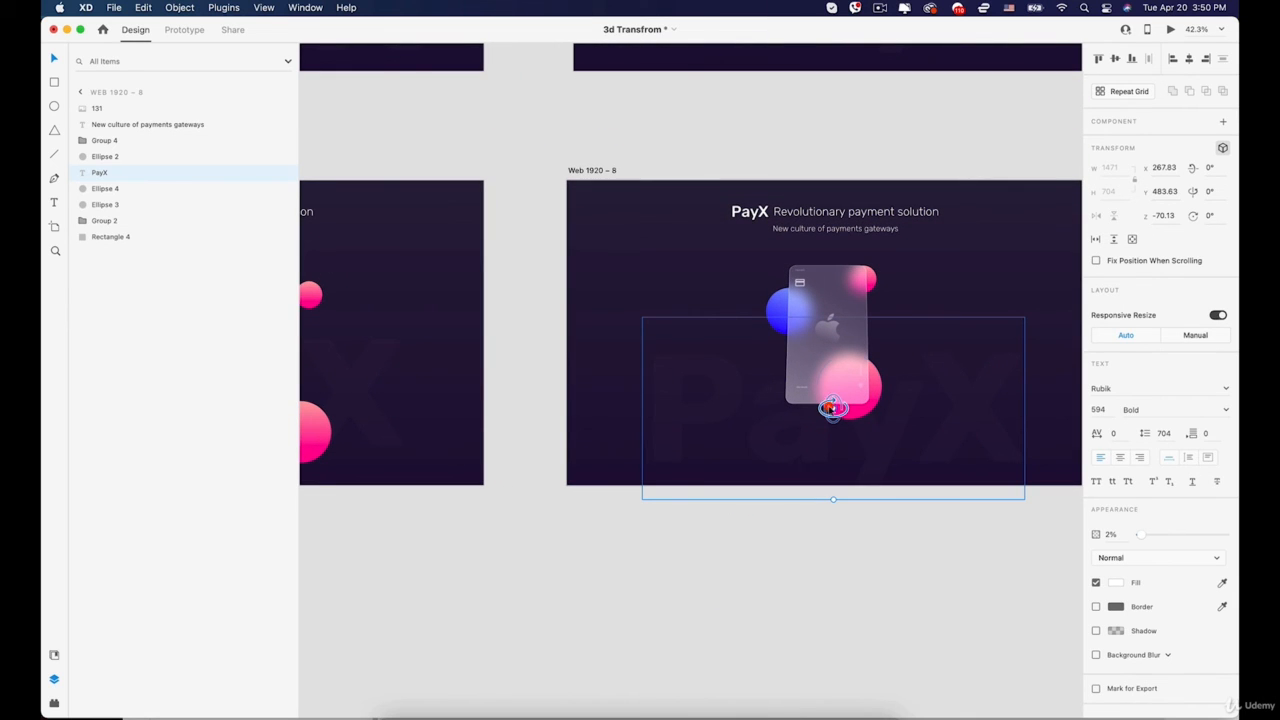
pyautogui.moveTo(890, 450); pyautogui.dragTo(876, 418)
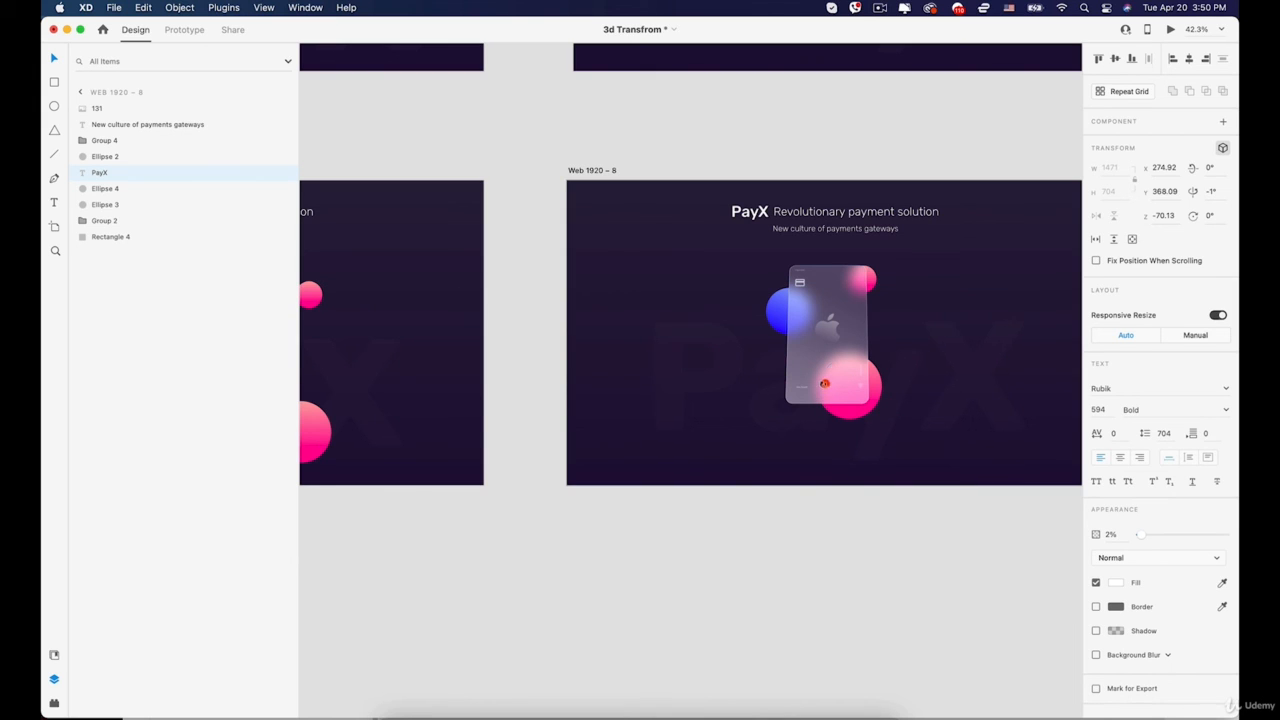
pyautogui.press('super+z')
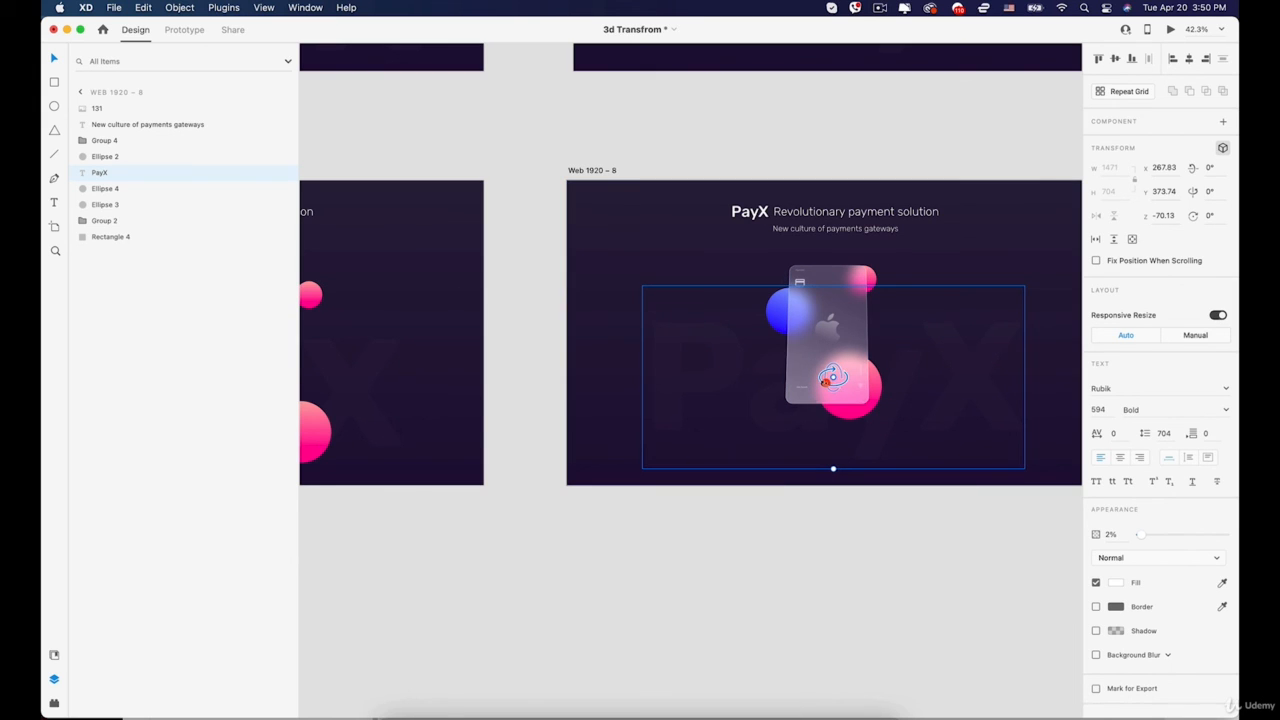
pyautogui.moveTo(833, 376); pyautogui.dragTo(826, 374)
# Raise the background PayX text on Web 1920 – 9 to Y 413.63 and tilt it -18° about X
pyautogui.press('space')
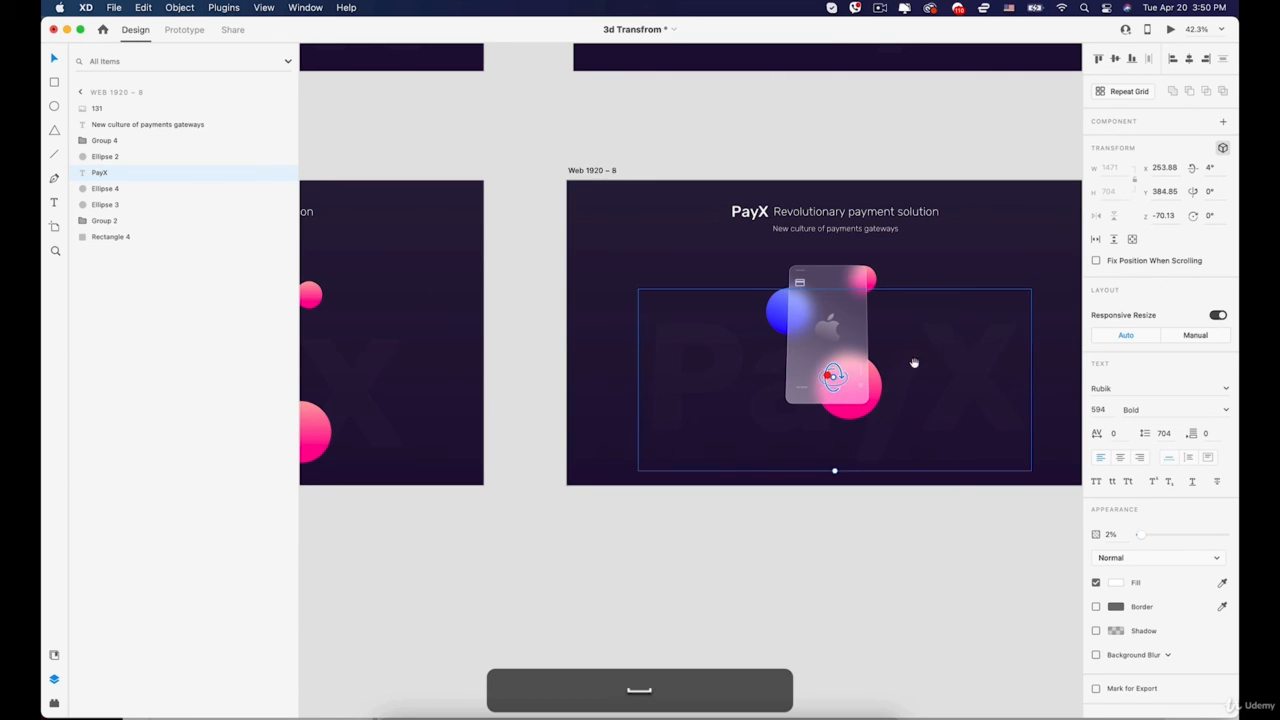
pyautogui.moveTo(947, 360); pyautogui.dragTo(395, 367)
pyautogui.moveTo(686, 385); pyautogui.dragTo(587, 386)
pyautogui.click(687, 435)
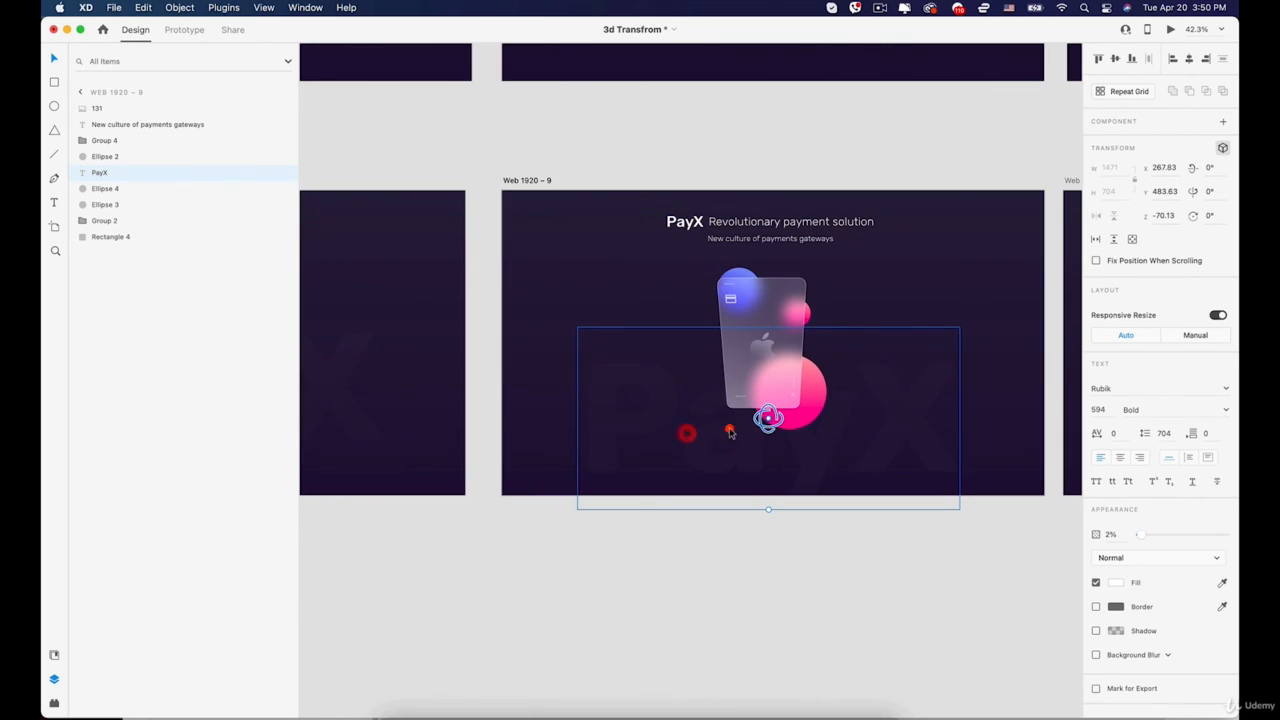
pyautogui.moveTo(705, 430); pyautogui.dragTo(702, 409)
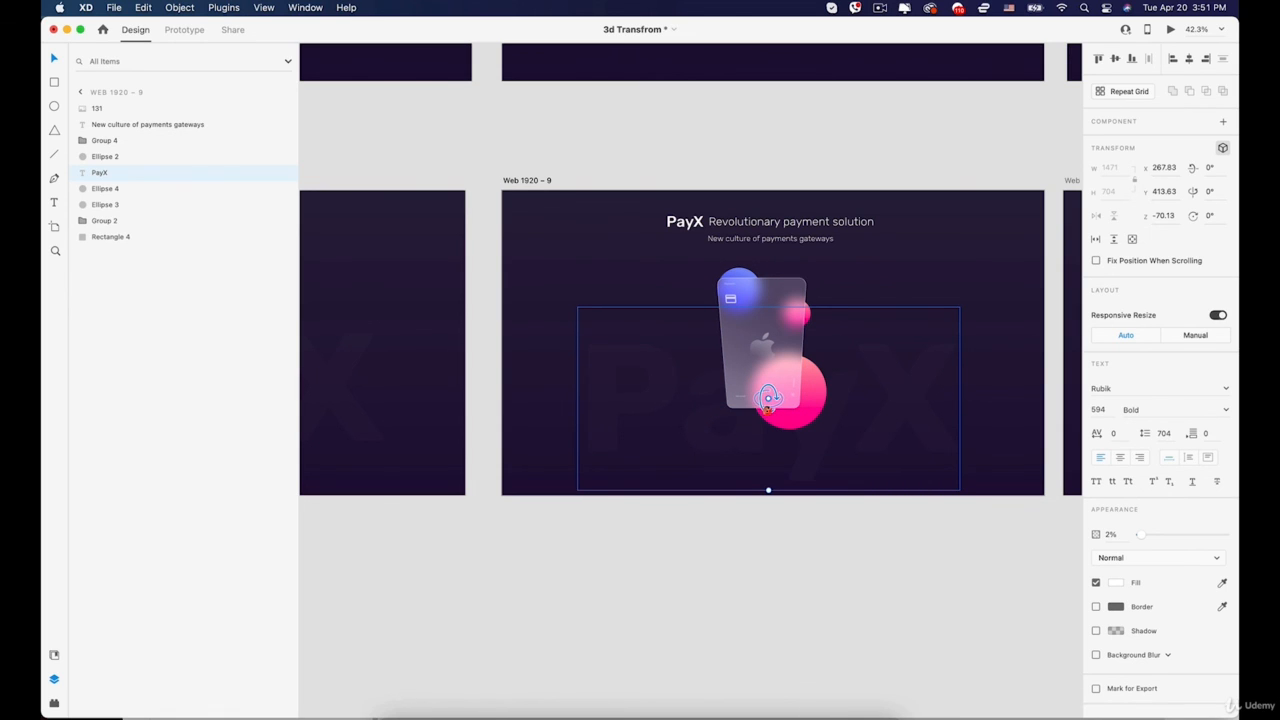
pyautogui.moveTo(768, 399); pyautogui.dragTo(771, 432)
# Raise the background PayX text on Web 1920 – 10 to Y 314.63 and tilt it 8° about X
pyautogui.press('space')
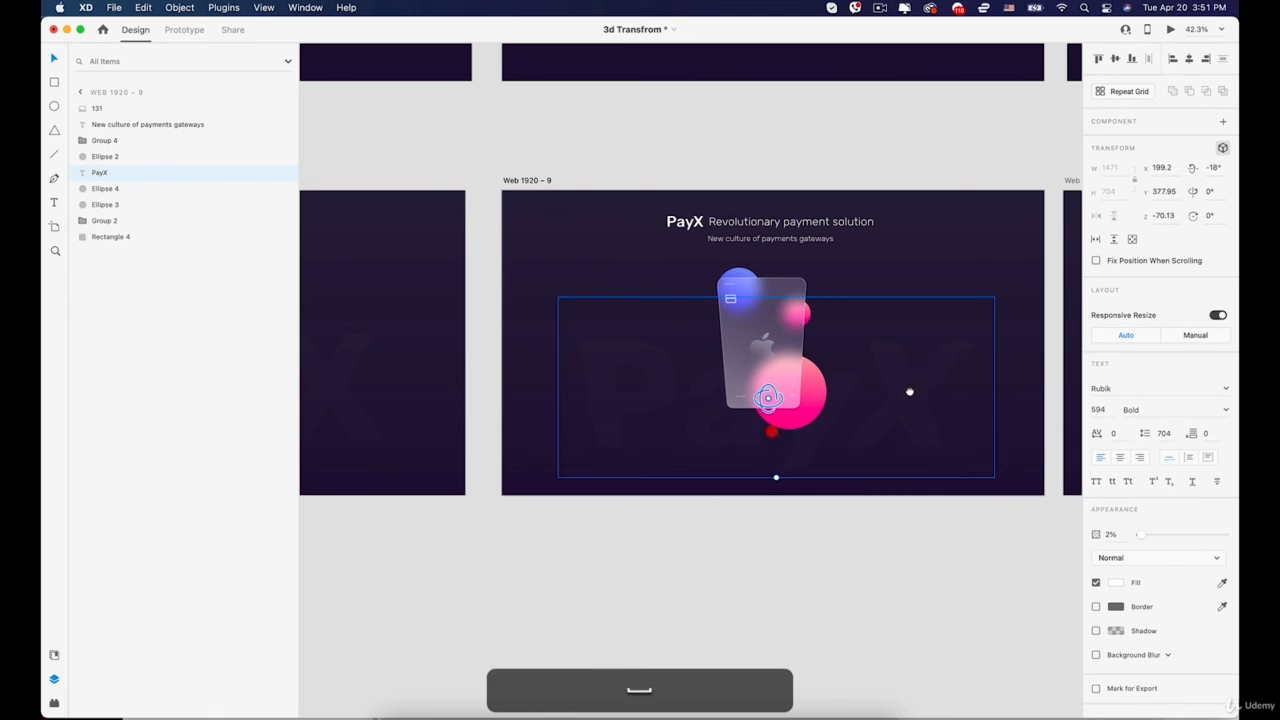
pyautogui.moveTo(905, 392); pyautogui.dragTo(491, 400)
pyautogui.moveTo(690, 400); pyautogui.dragTo(531, 400)
pyautogui.click(795, 457)
pyautogui.moveTo(795, 457); pyautogui.dragTo(828, 410)
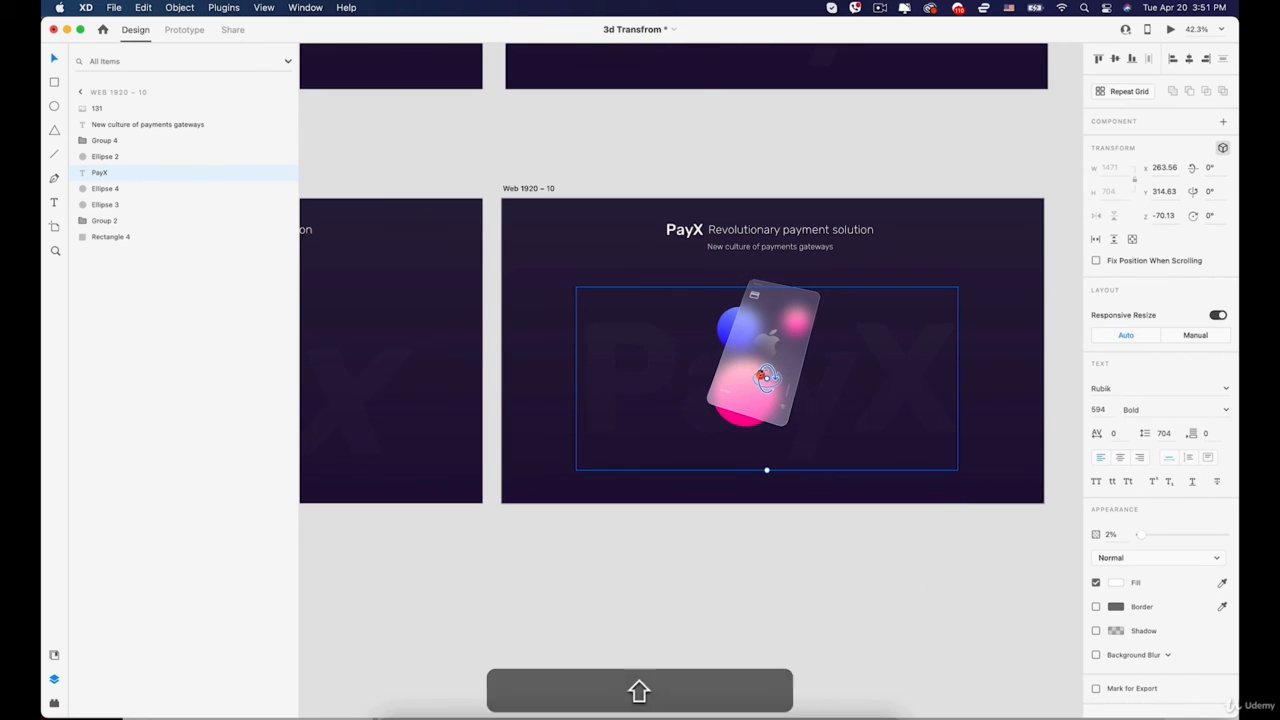
pyautogui.moveTo(745, 384); pyautogui.dragTo(759, 380)
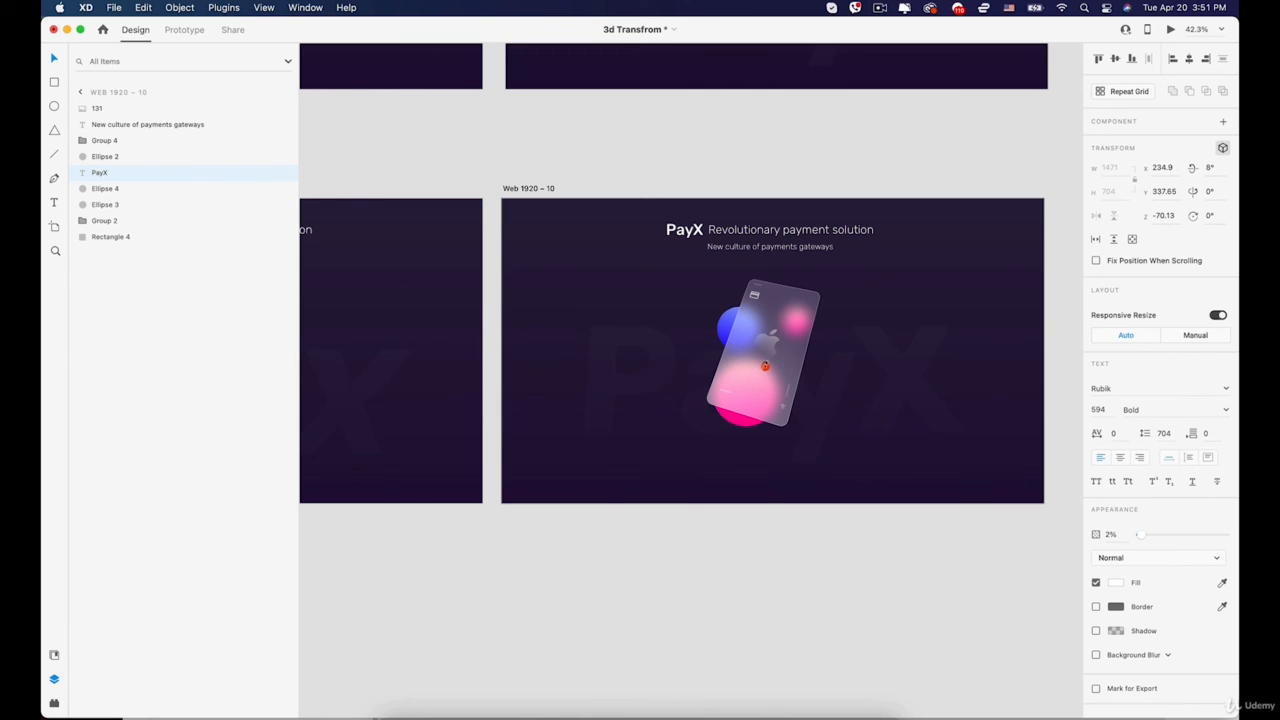
pyautogui.moveTo(765, 366); pyautogui.dragTo(765, 367)
# Switch to prototyping mode and select Web 1920 – 6 to check its interaction settings
pyautogui.scroll(-10, 765, 368)
pyautogui.press('space')
pyautogui.moveTo(559, 363); pyautogui.dragTo(894, 362)
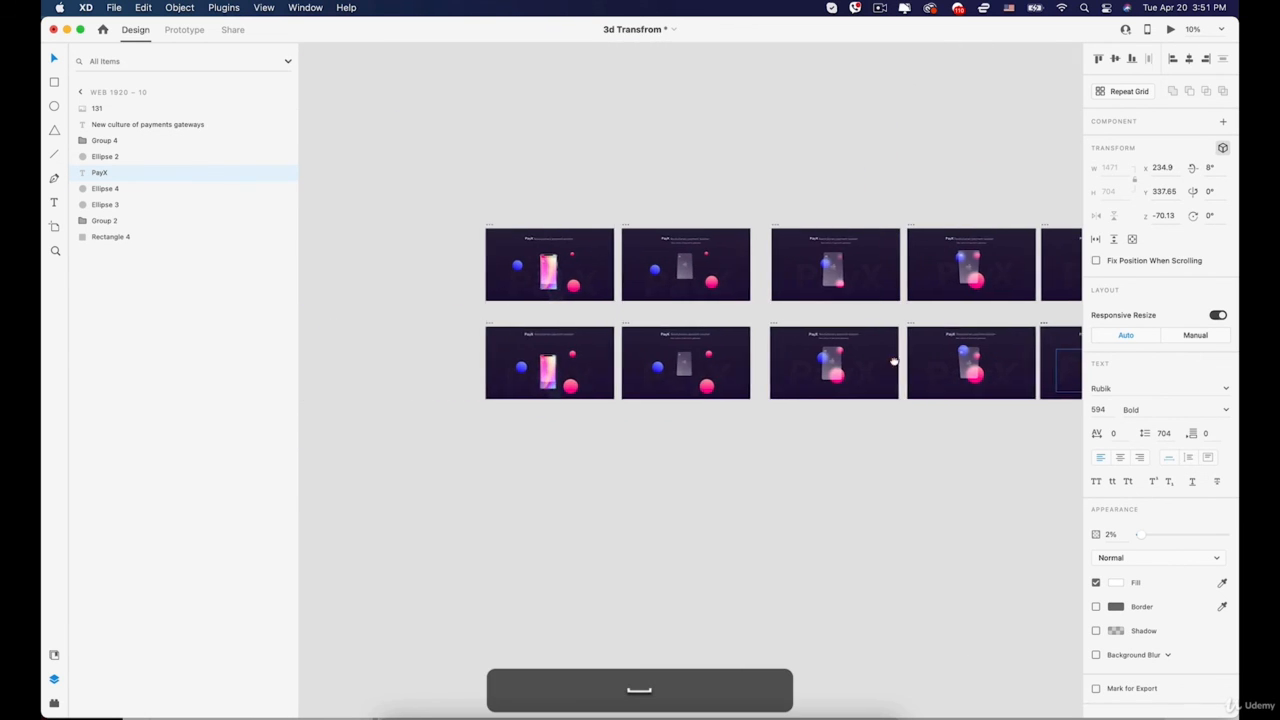
pyautogui.moveTo(726, 384); pyautogui.dragTo(672, 384)
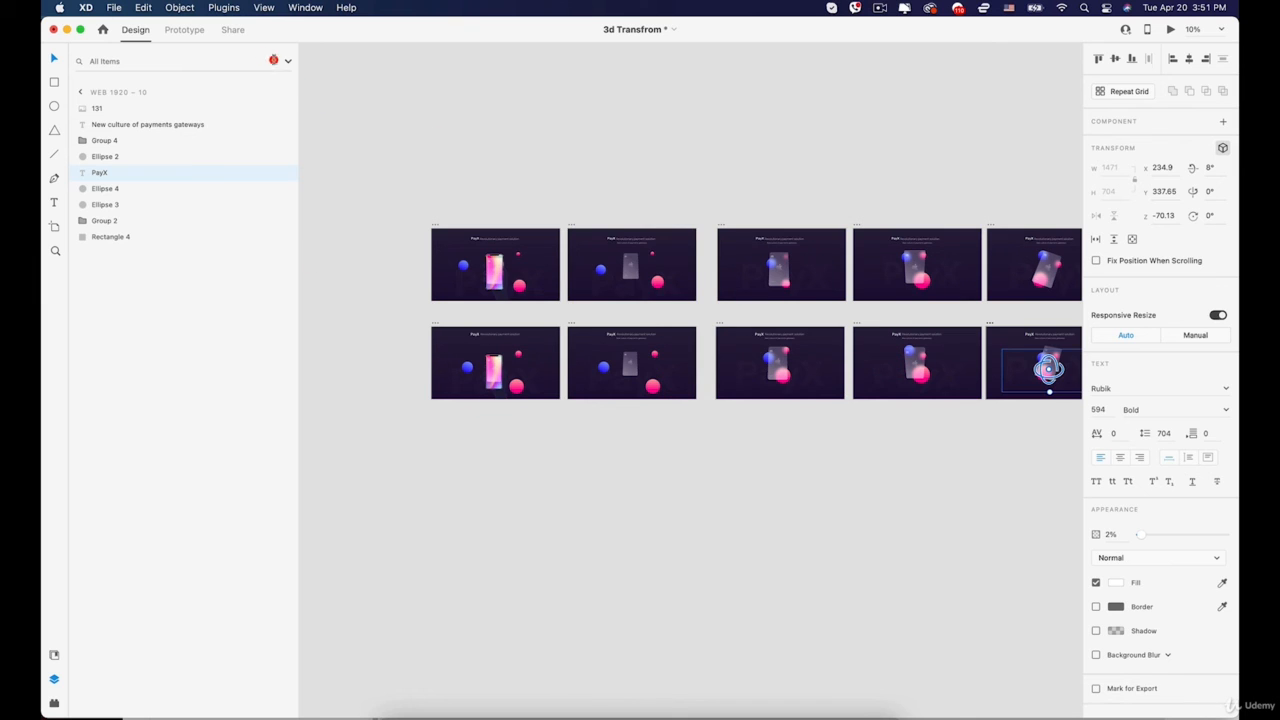
pyautogui.click(173, 29)
pyautogui.scroll(5, 656, 338)
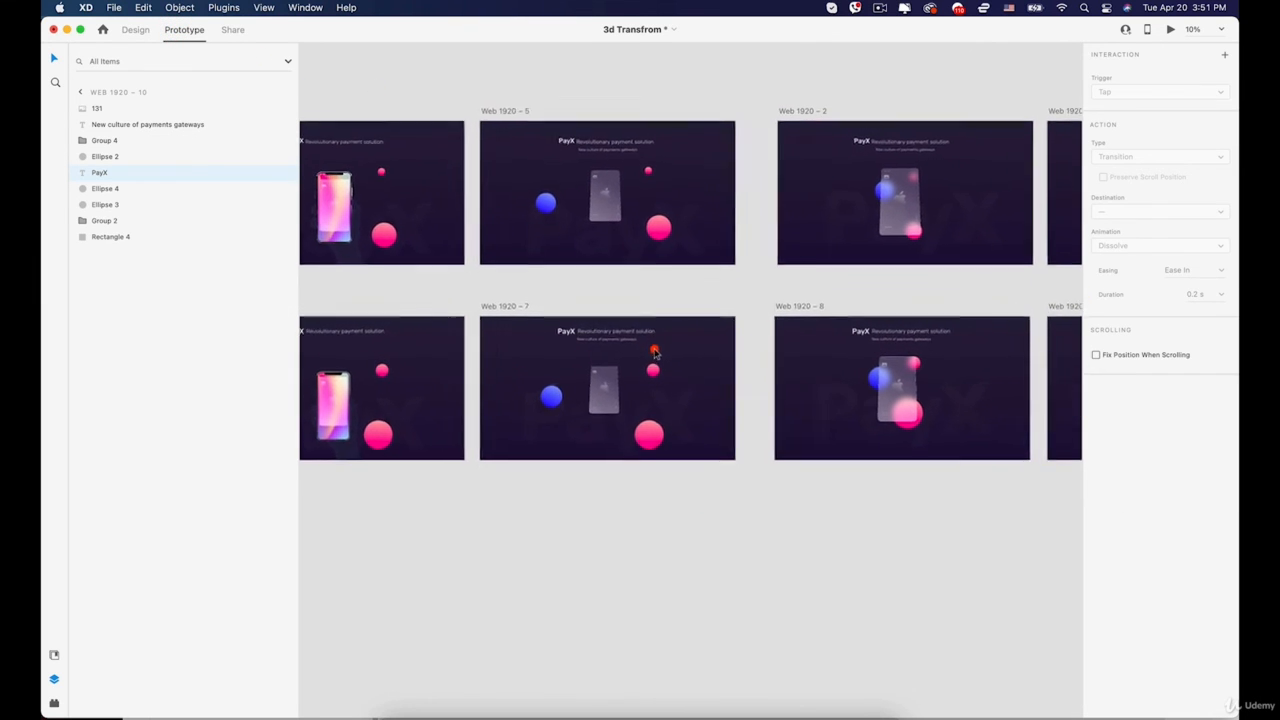
pyautogui.press('space')
pyautogui.moveTo(374, 290); pyautogui.dragTo(522, 270)
pyautogui.click(384, 295)
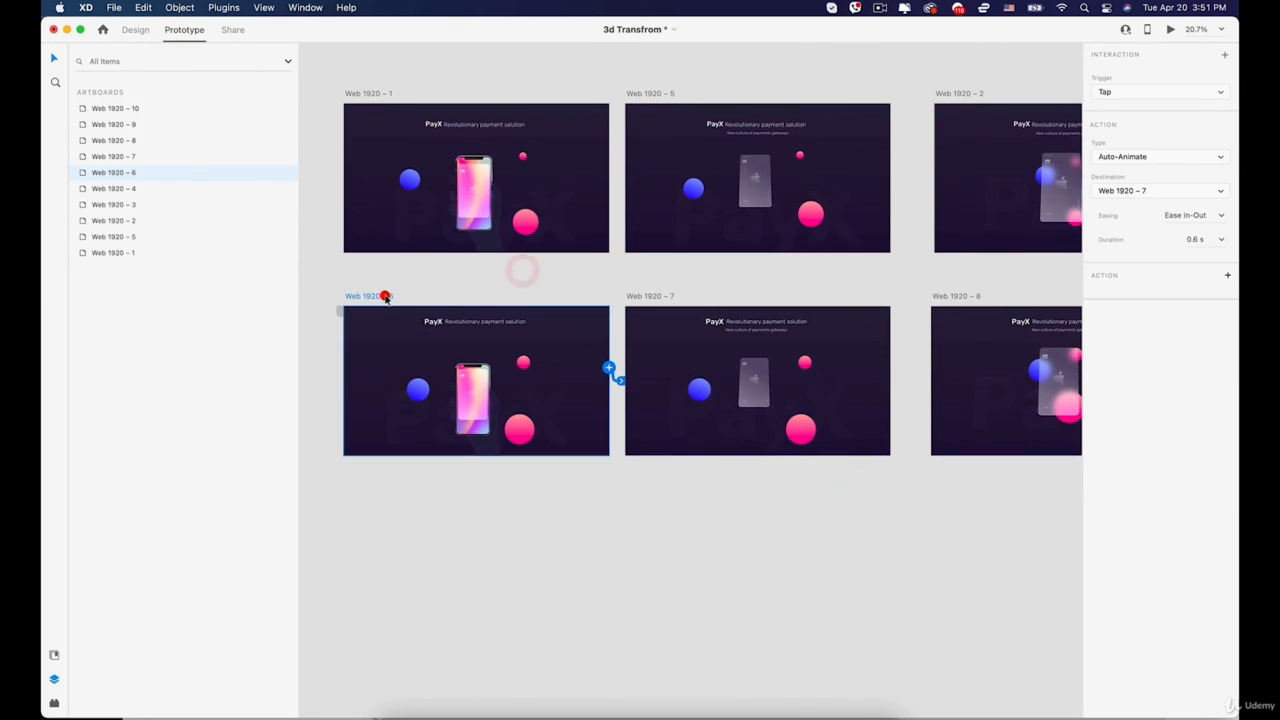
# Link Web 1920 – 7 to Web 1920 – 8 with a Tap-triggered Auto-Animate, Ease In-Out, 0.6 s
pyautogui.press('space')
pyautogui.moveTo(730, 337); pyautogui.dragTo(590, 313)
pyautogui.click(486, 293)
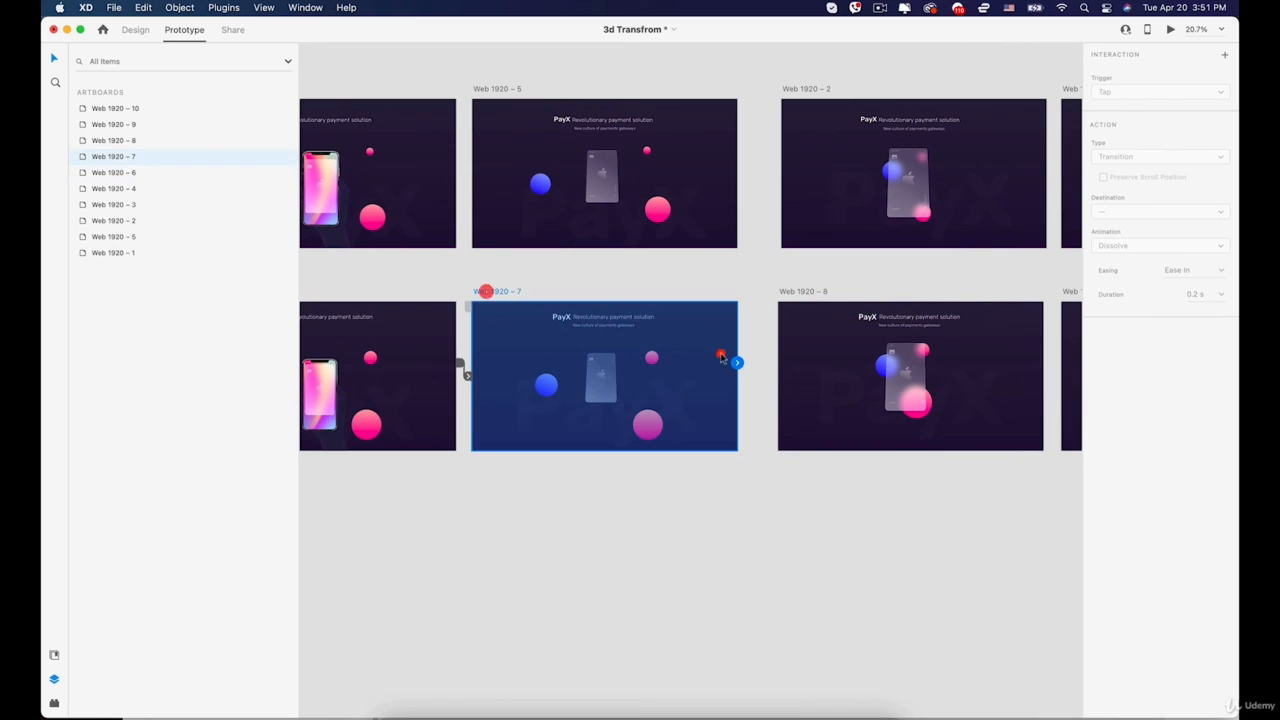
pyautogui.moveTo(737, 362); pyautogui.dragTo(782, 374)
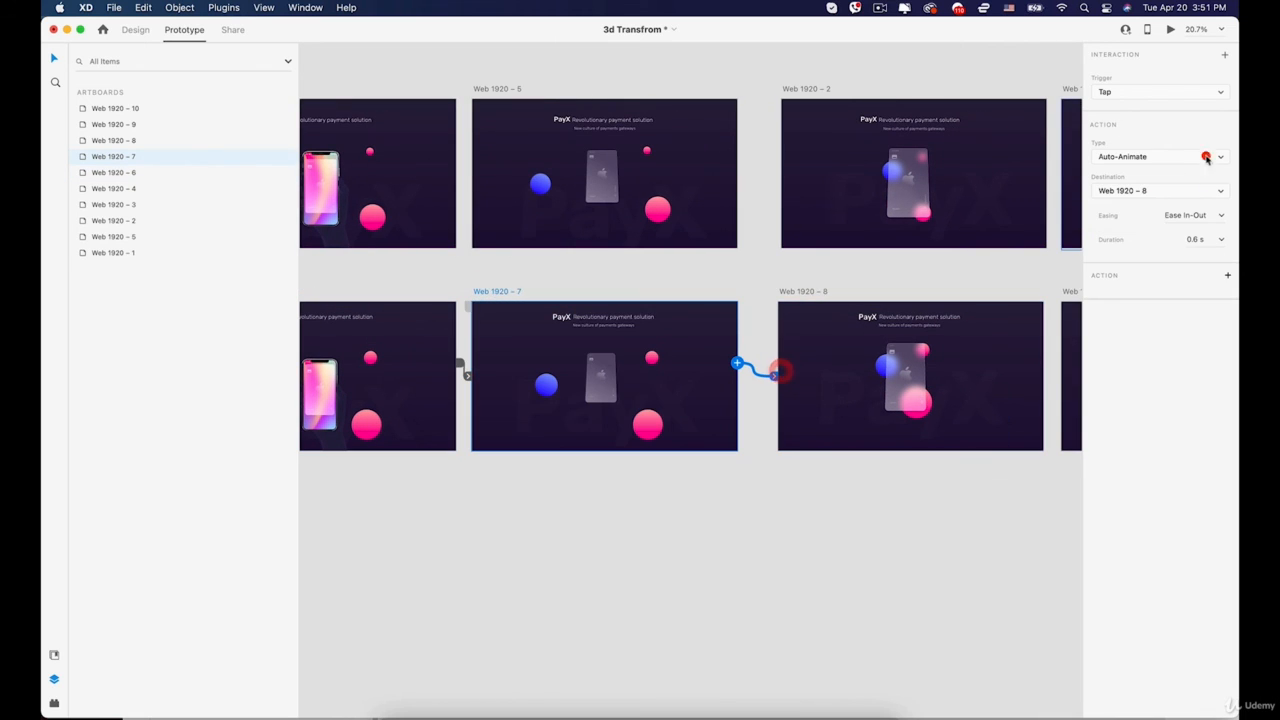
# Link the background rectangle of Web 1920 – 8 to Web 1920 – 9
pyautogui.press('space')
pyautogui.moveTo(891, 320); pyautogui.dragTo(541, 341)
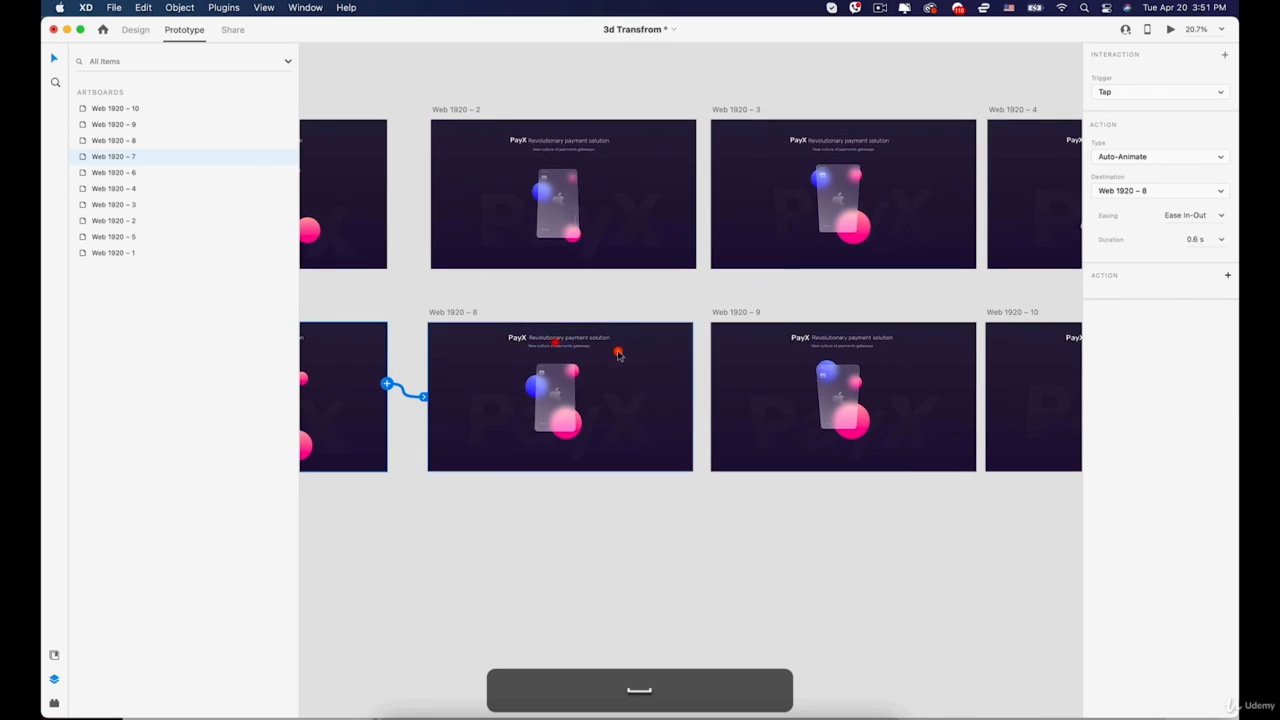
pyautogui.click(520, 319)
pyautogui.click(646, 357)
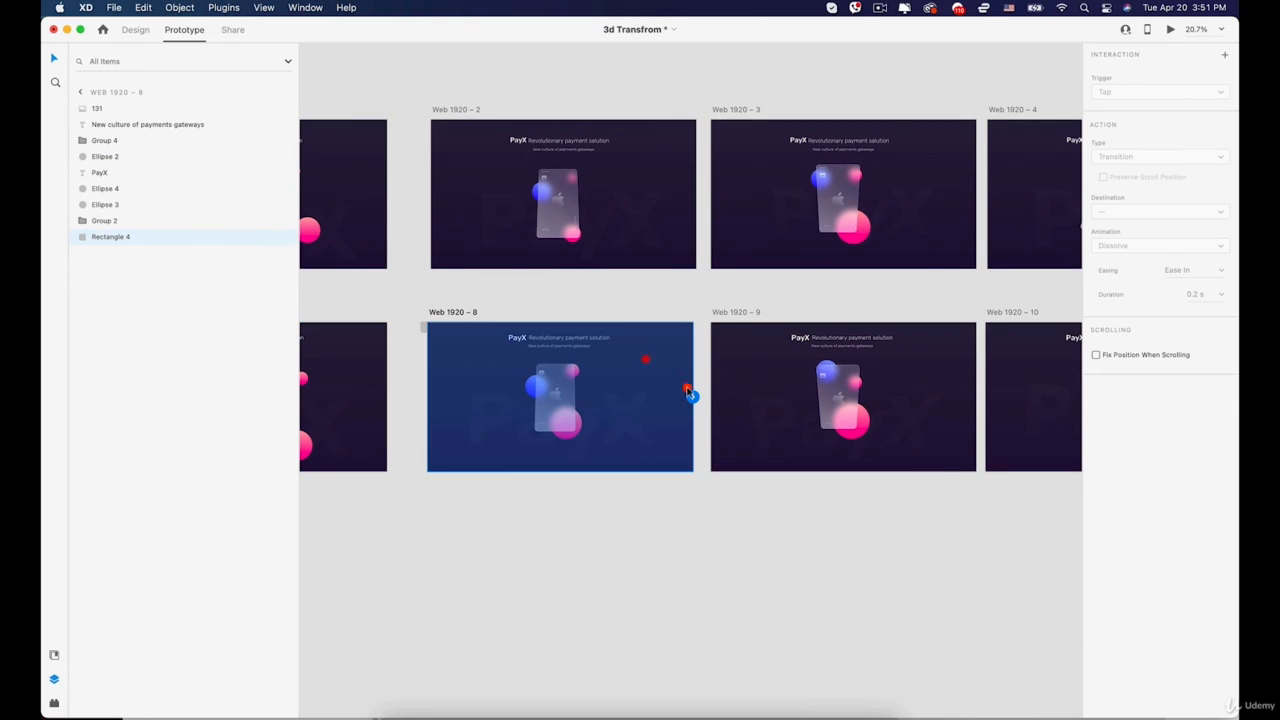
pyautogui.moveTo(692, 397); pyautogui.dragTo(835, 397)
# Link the background rectangle of Web 1920 – 9 to Web 1920 – 10 with a Tap-triggered Auto-Animate, Ease In-Out, 0.6 s
pyautogui.press('space')
pyautogui.moveTo(902, 363); pyautogui.dragTo(610, 368)
pyautogui.click(619, 368)
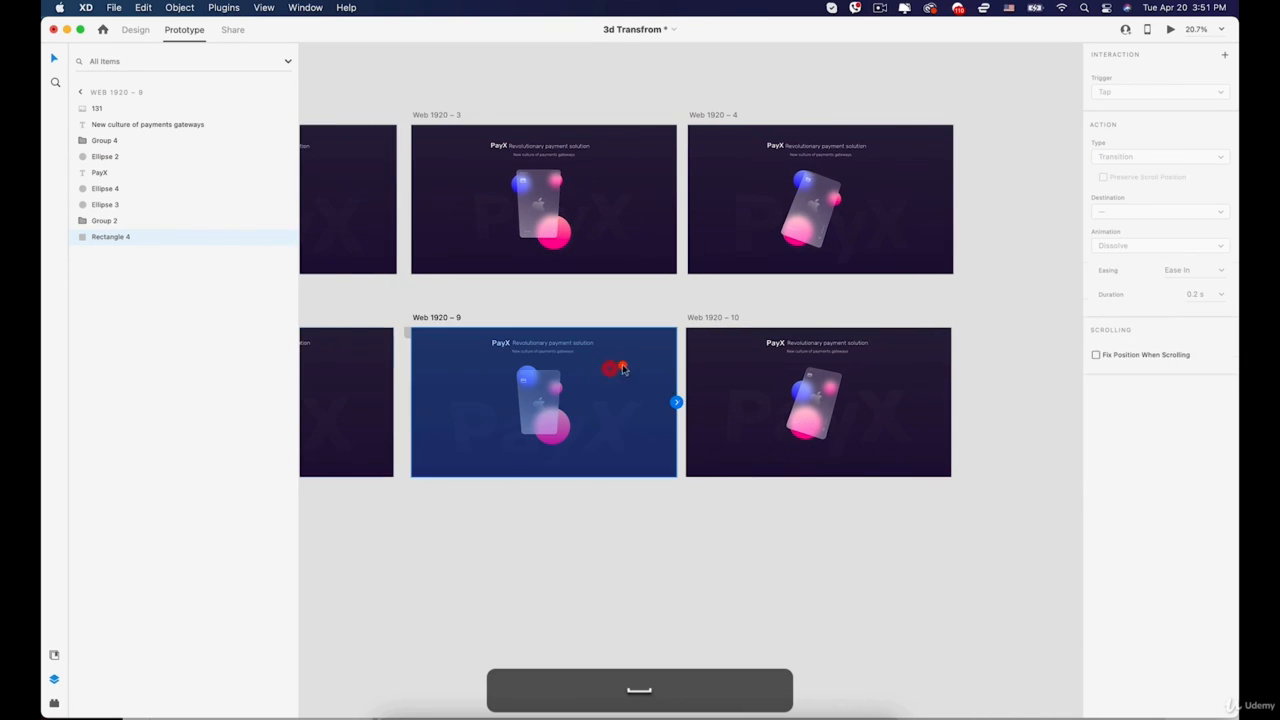
pyautogui.moveTo(677, 402); pyautogui.dragTo(715, 401)
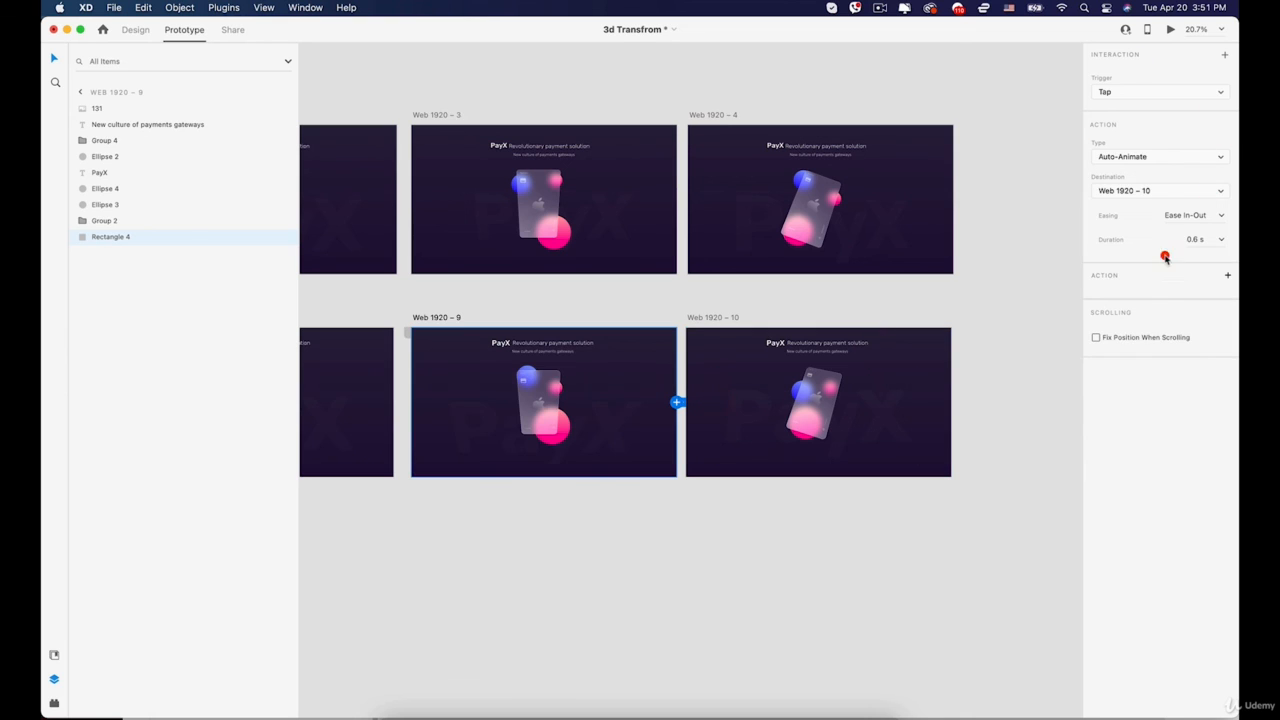
# Link Web 1920 – 10 back to Web 1920 – 6 with a Tap-triggered Auto-Animate, Ease In-Out, 0.6 s, closing the loop
pyautogui.press('space')
pyautogui.moveTo(894, 323); pyautogui.dragTo(1006, 277)
pyautogui.click(840, 274)
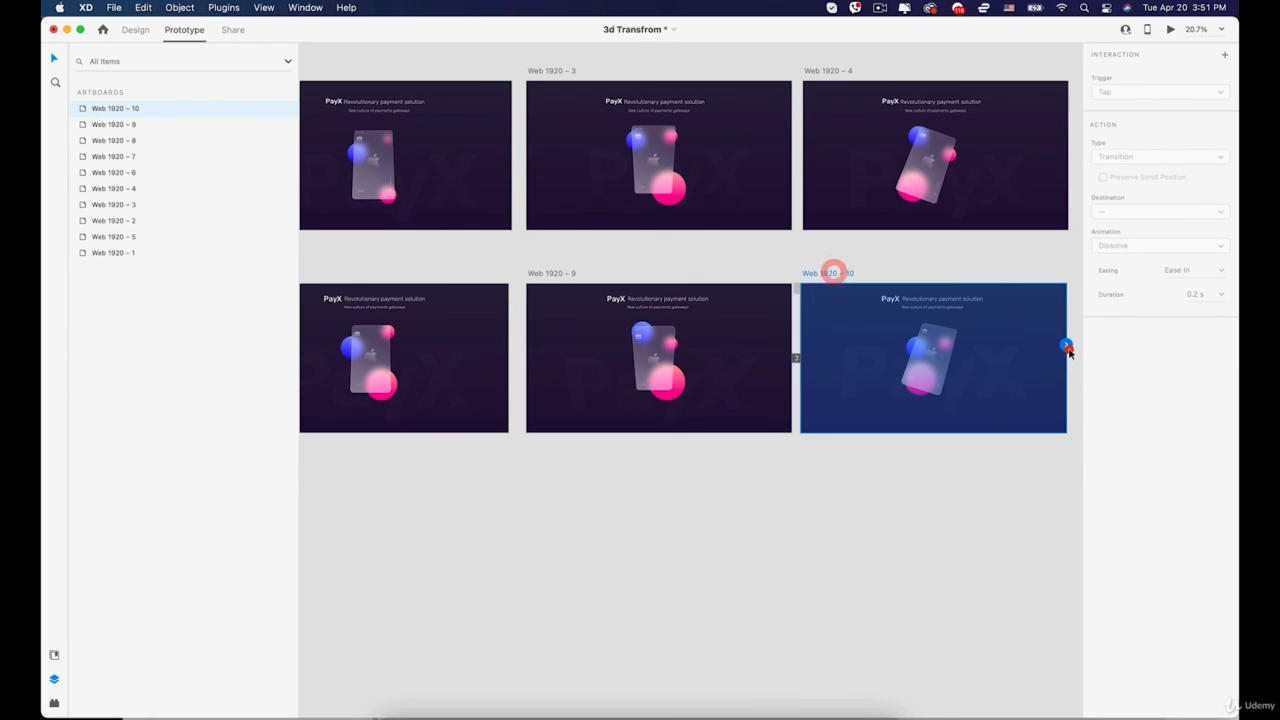
pyautogui.scroll(-5, 668, 402)
pyautogui.moveTo(917, 390); pyautogui.dragTo(440, 393)
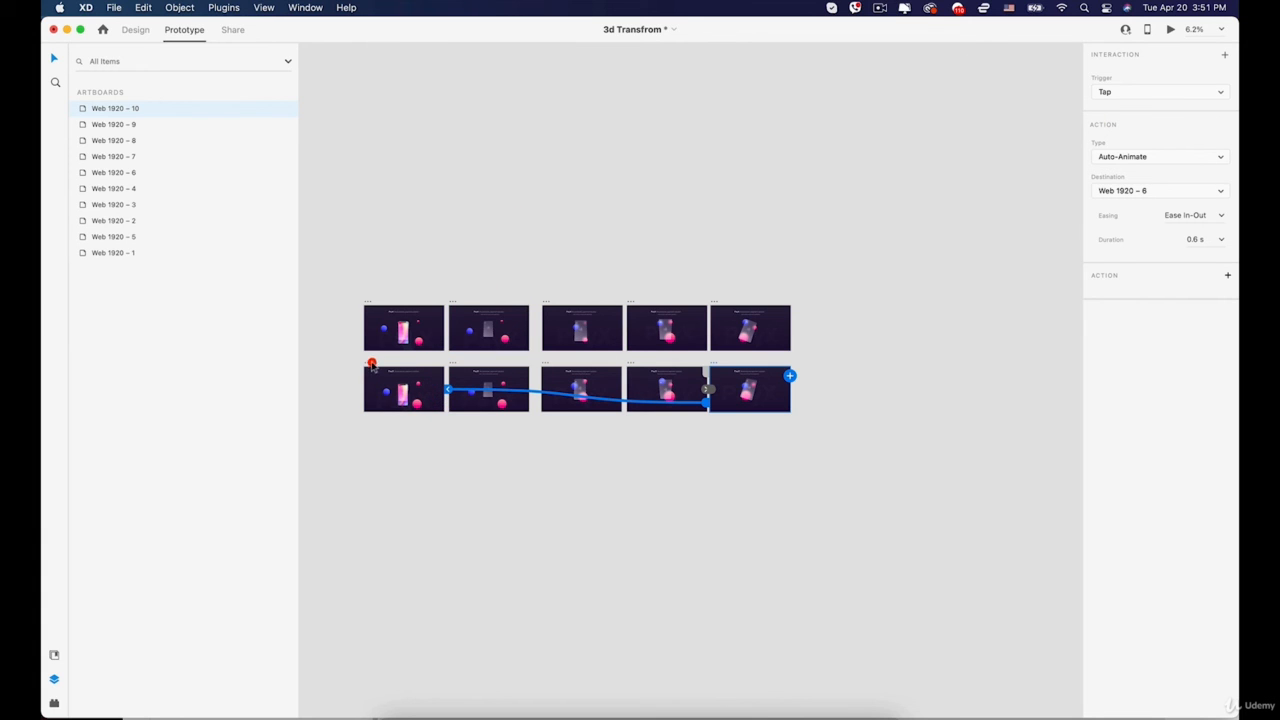
# Preview the prototype starting from Web 1920 – 6 and play through the whole looping artboard sequence repeatedly
pyautogui.click(372, 366)
pyautogui.scroll(5, 365, 364)
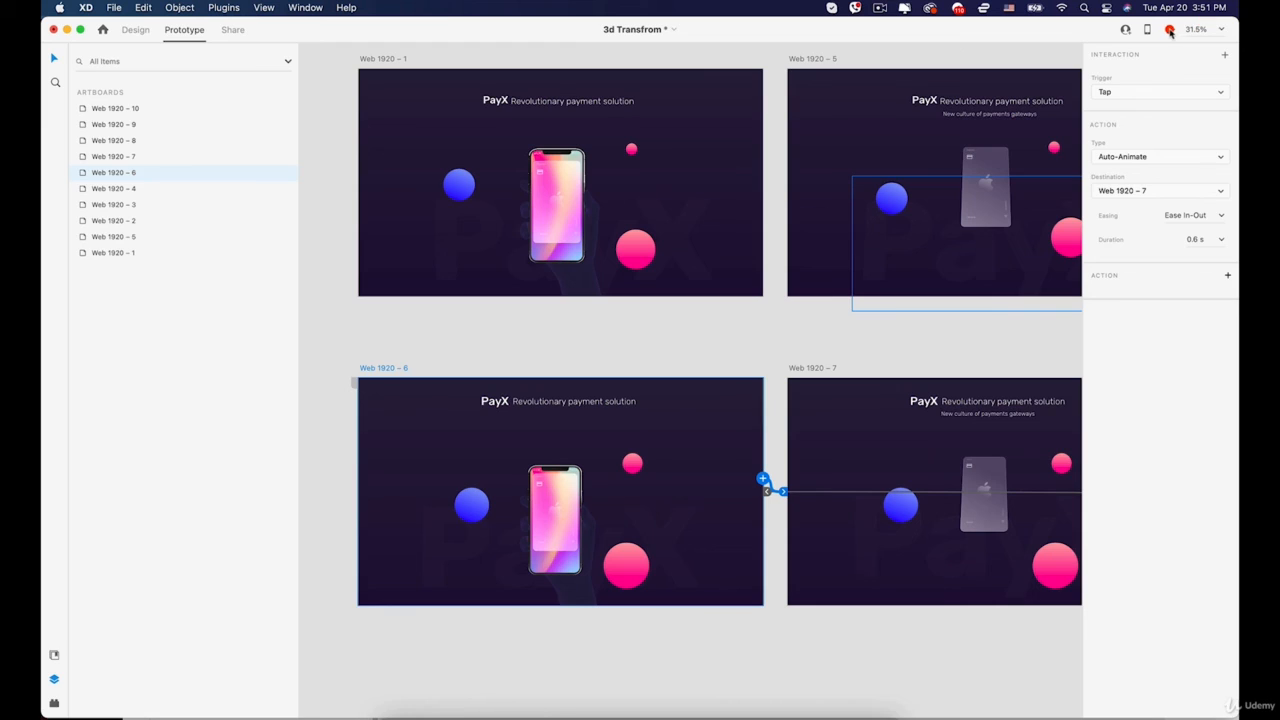
pyautogui.click(1169, 30)
pyautogui.click(609, 433)
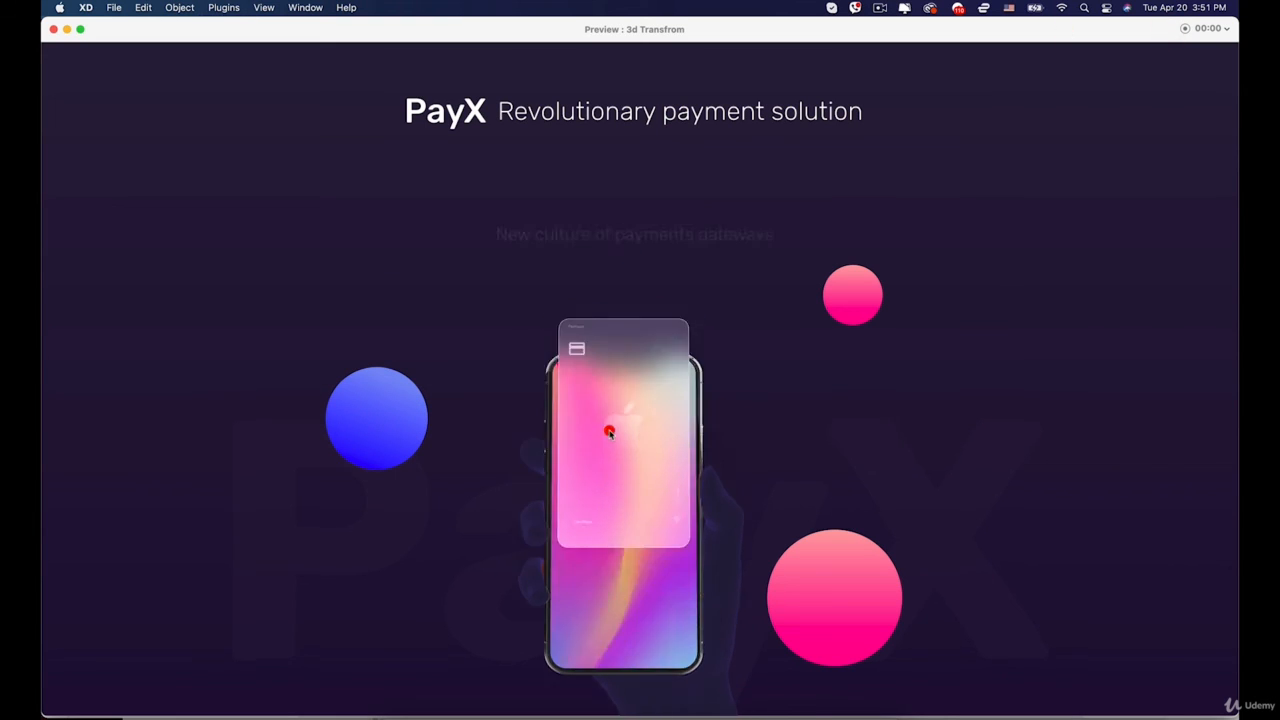
pyautogui.click(609, 433)
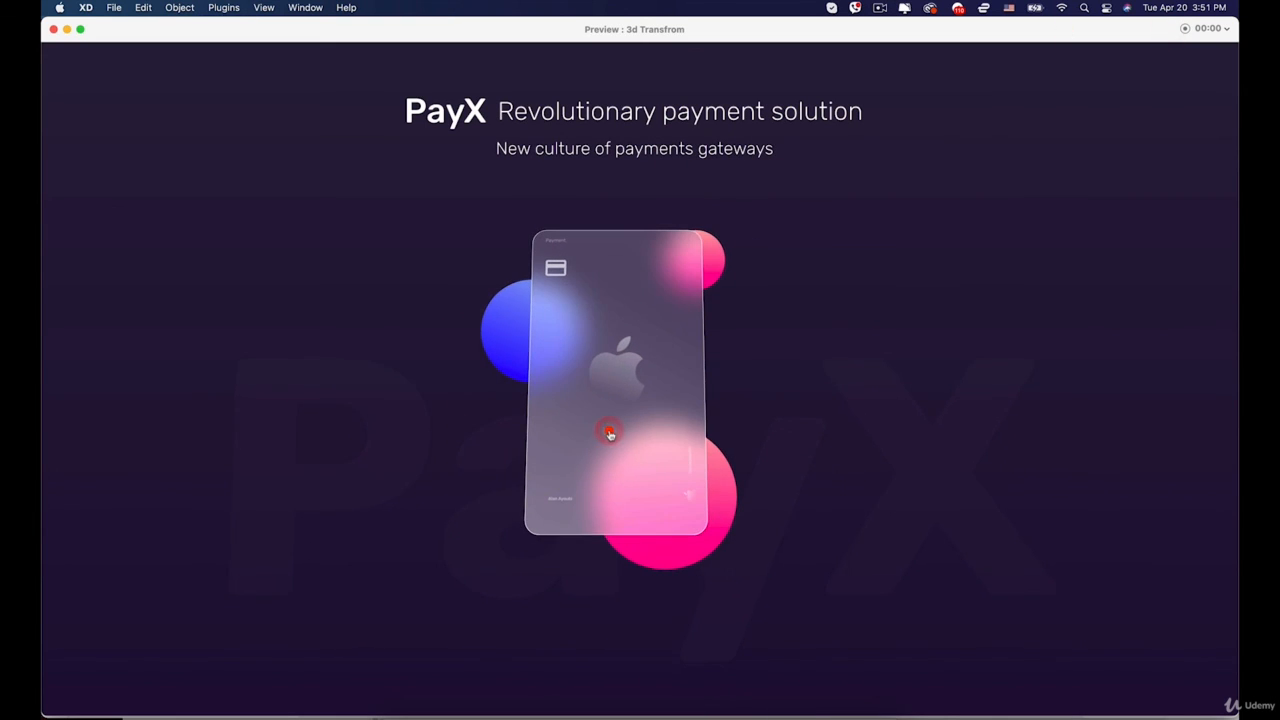
pyautogui.click(609, 433)
pyautogui.click(609, 433)
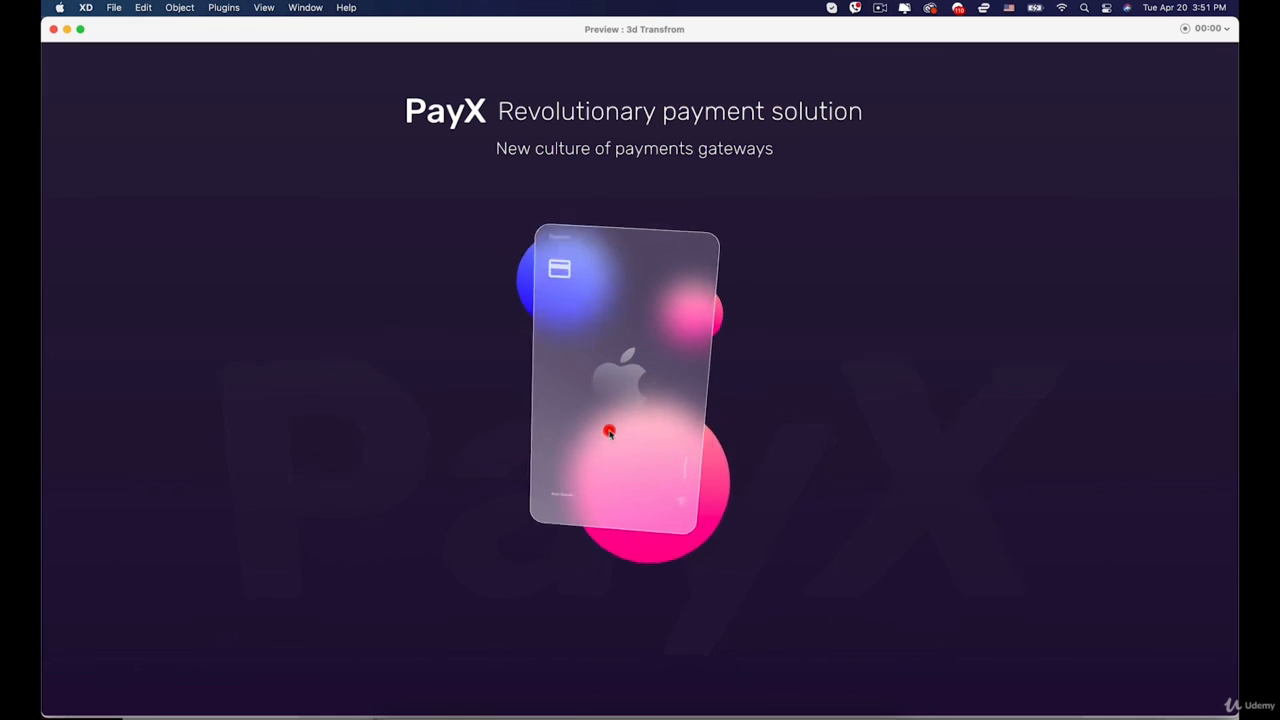
pyautogui.click(609, 433)
pyautogui.click(609, 433)
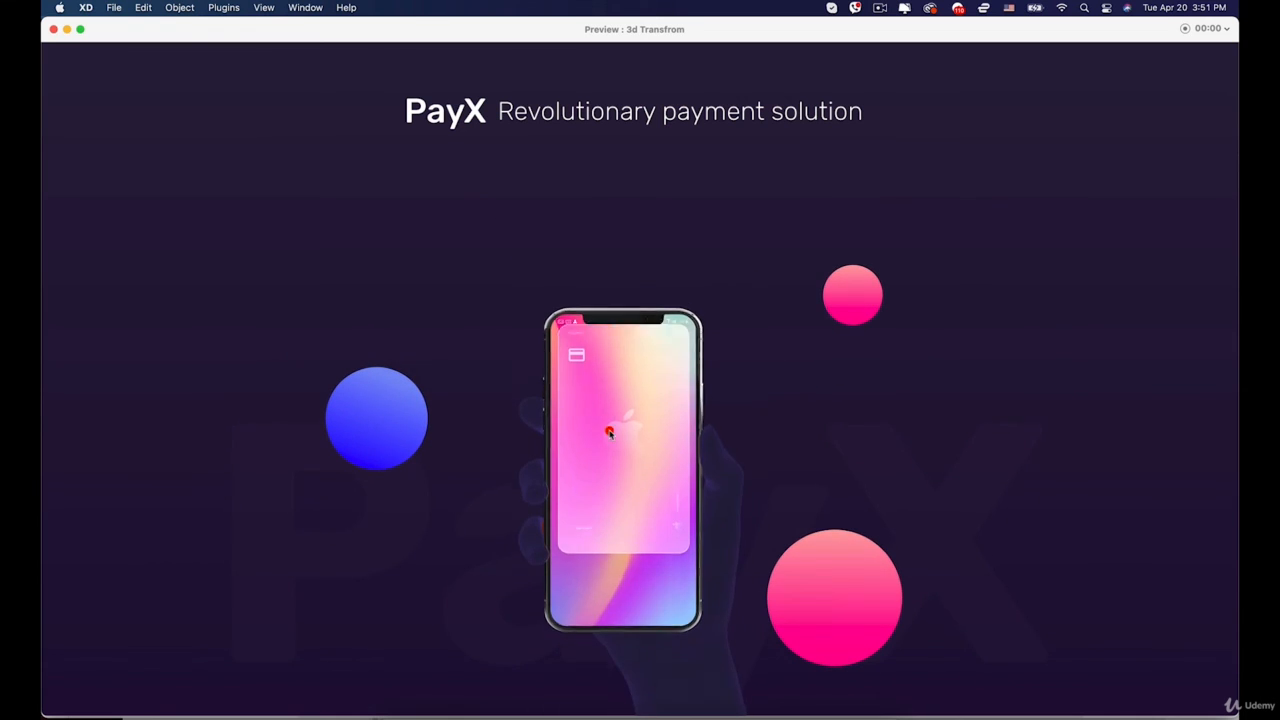
pyautogui.click(609, 433)
pyautogui.click(609, 433)
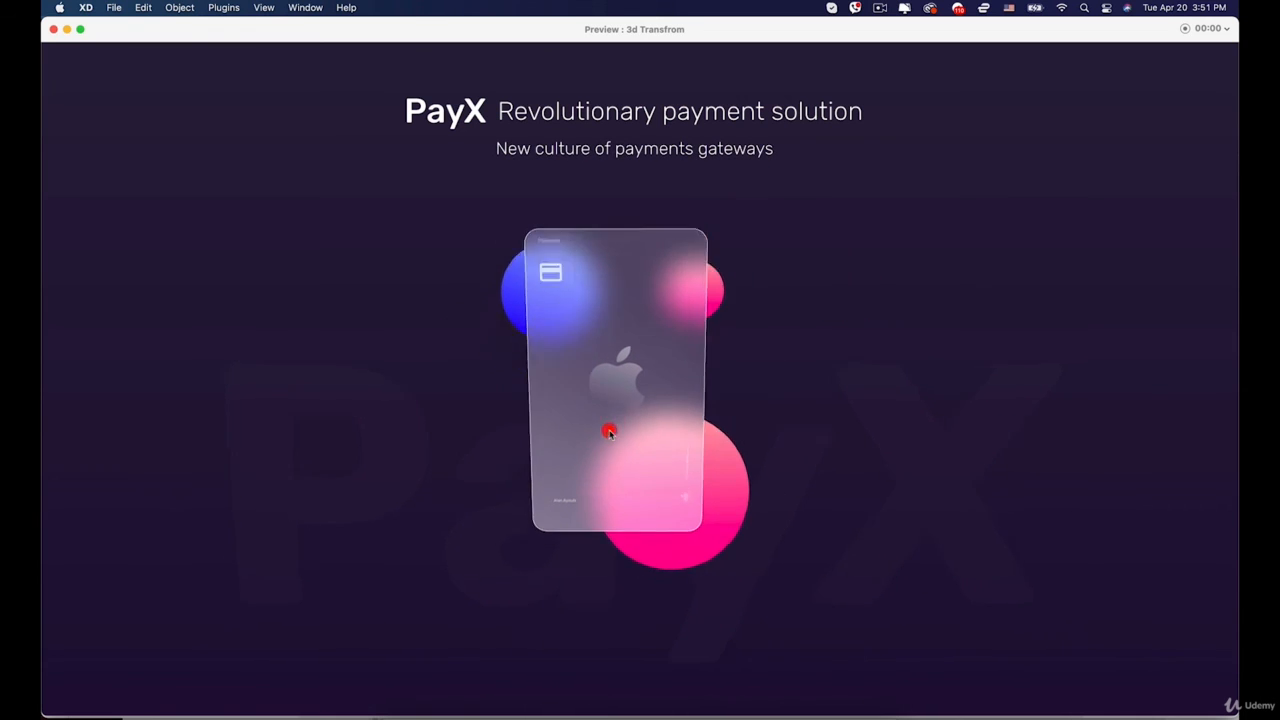
pyautogui.click(609, 433)
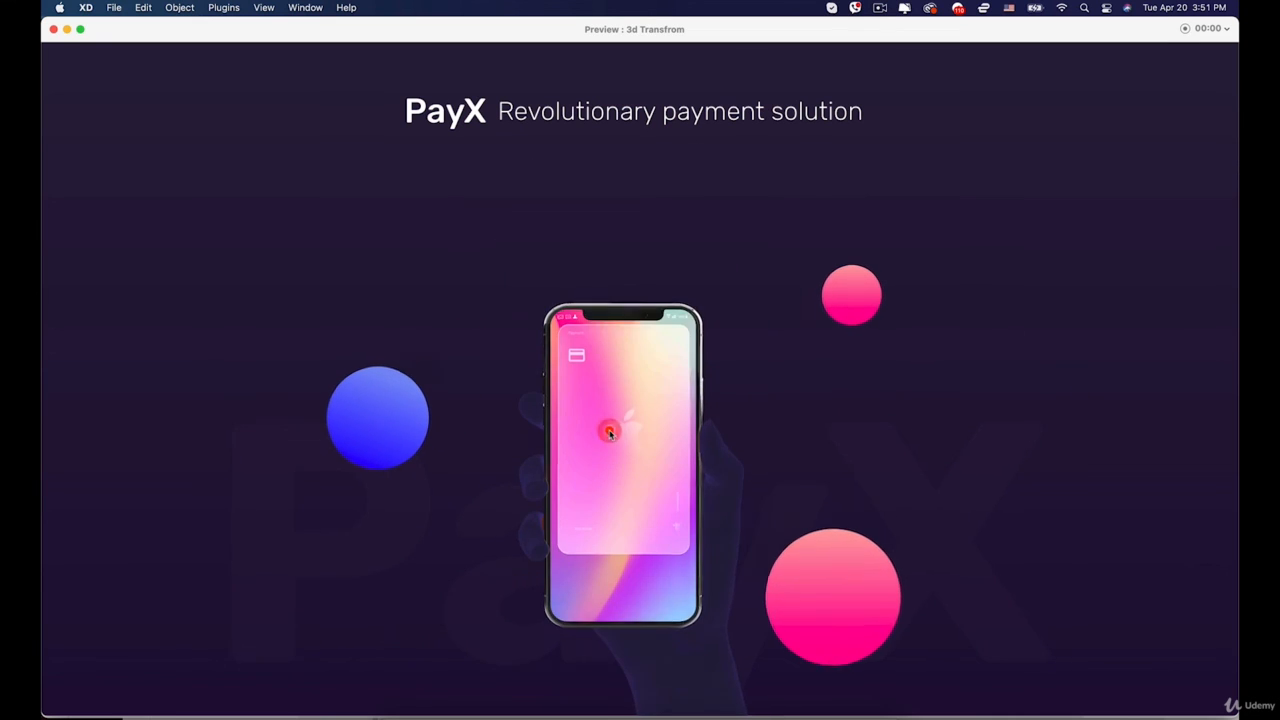
# Play through the looping artboard animation in the preview again and close the preview
pyautogui.click(609, 433)
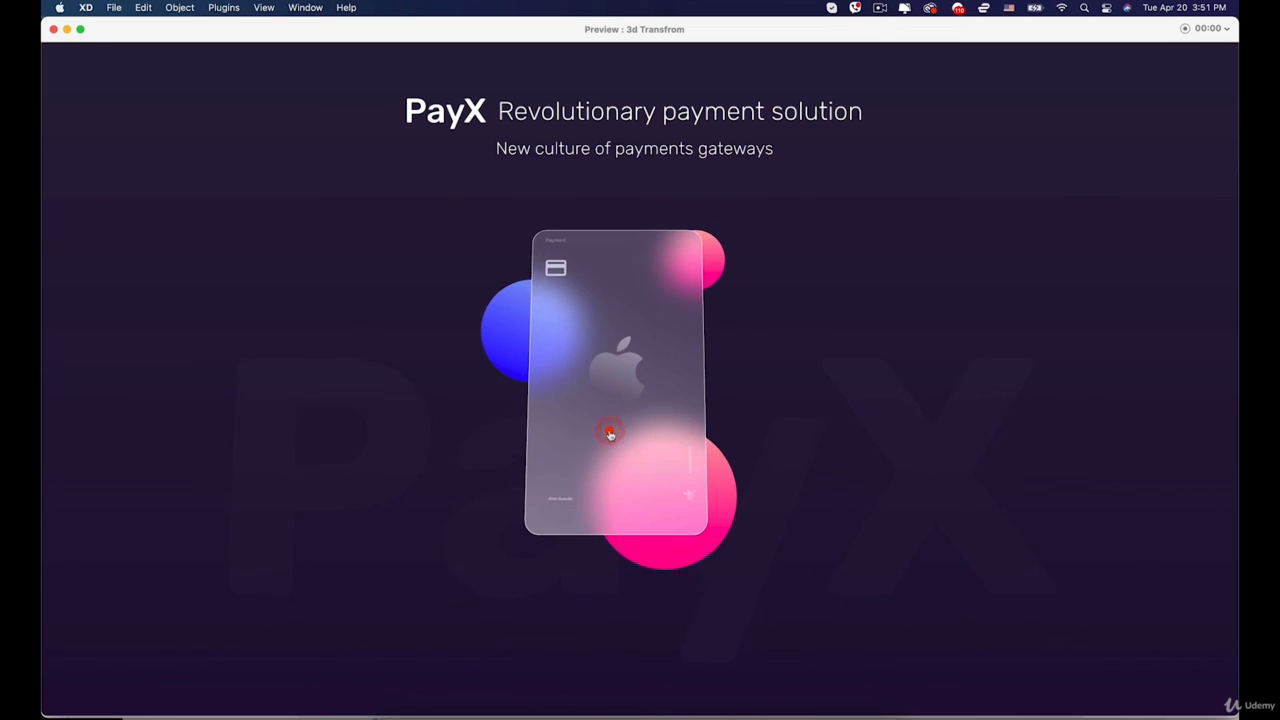
pyautogui.click(609, 433)
pyautogui.click(609, 433)
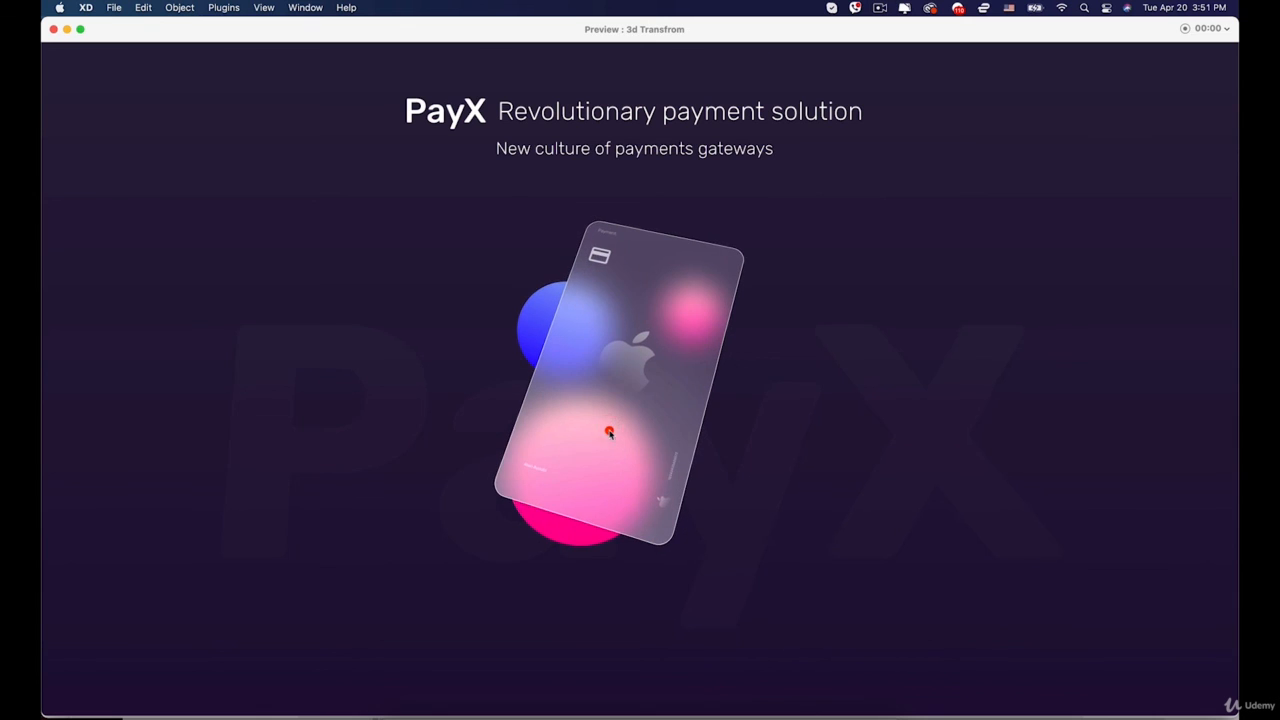
pyautogui.click(609, 433)
pyautogui.click(609, 433)
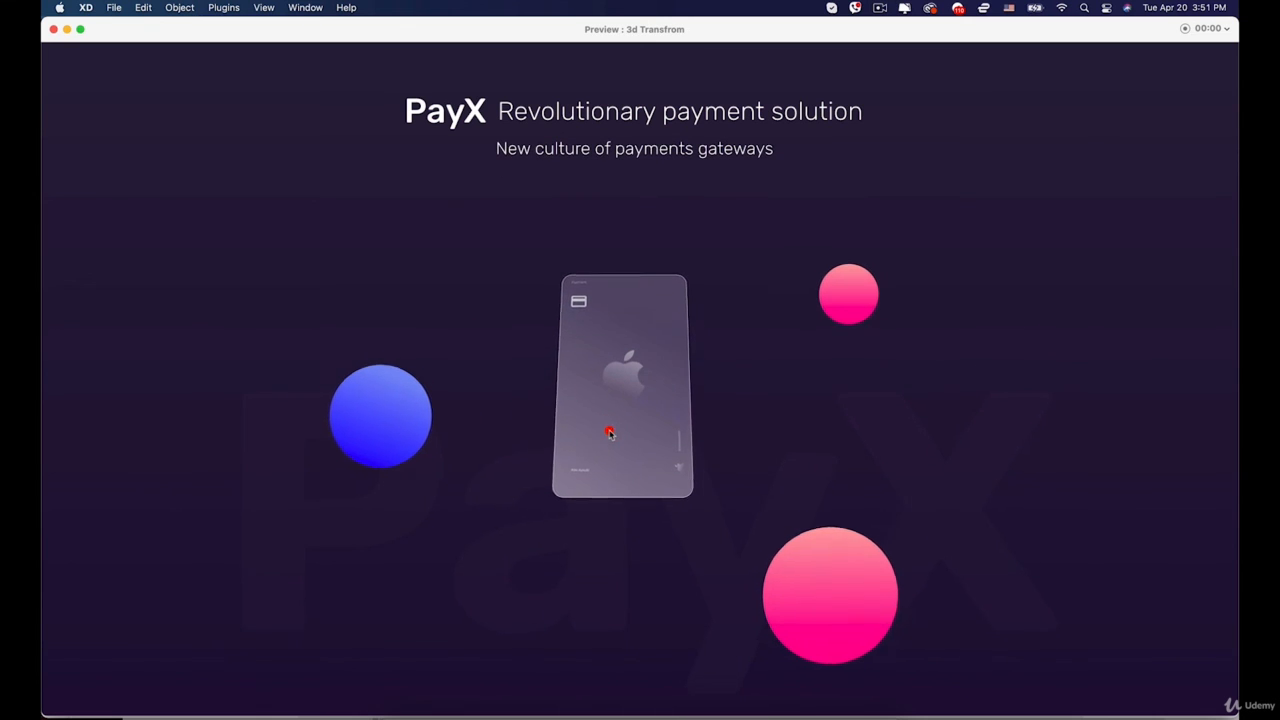
pyautogui.click(609, 433)
pyautogui.click(609, 433)
pyautogui.click(609, 433)
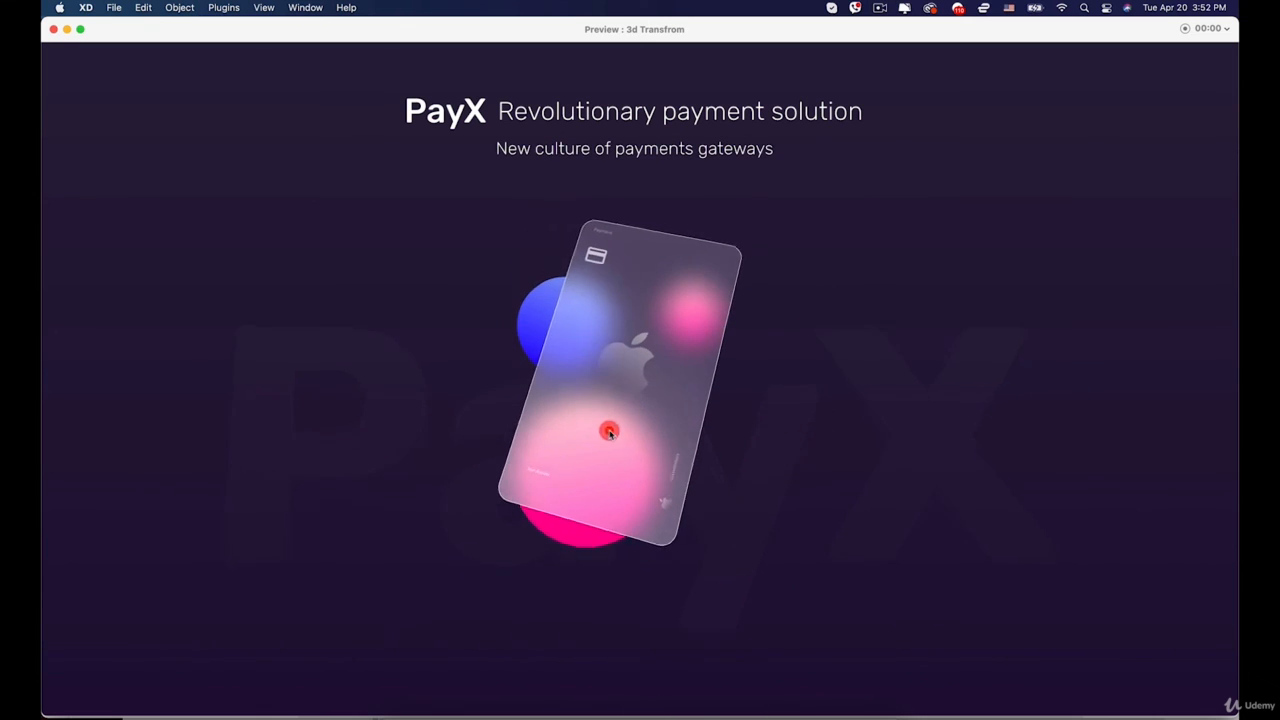
pyautogui.click(609, 433)
pyautogui.click(609, 433)
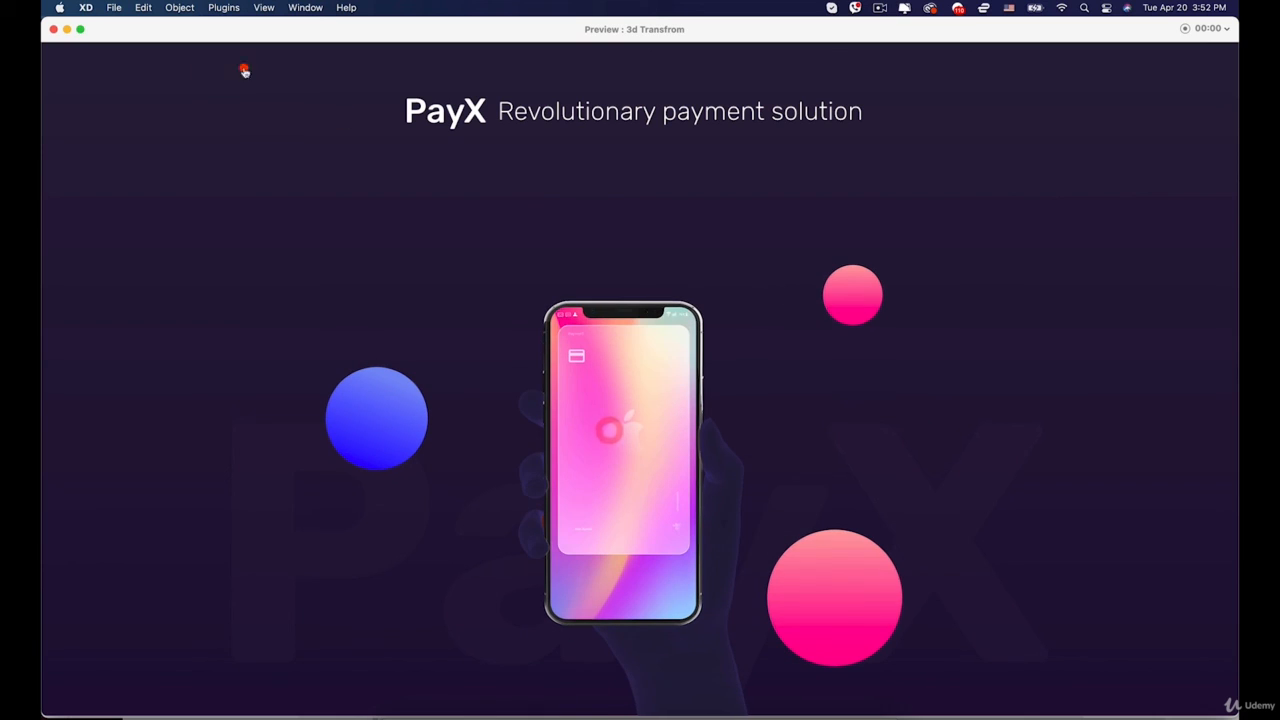
pyautogui.click(56, 29)
# Try to delete the contents of the upper row of artboards in Prototype mode, and undo the deletion
pyautogui.scroll(-5, 705, 349)
pyautogui.moveTo(705, 349); pyautogui.dragTo(502, 277)
pyautogui.moveTo(390, 257); pyautogui.dragTo(996, 305)
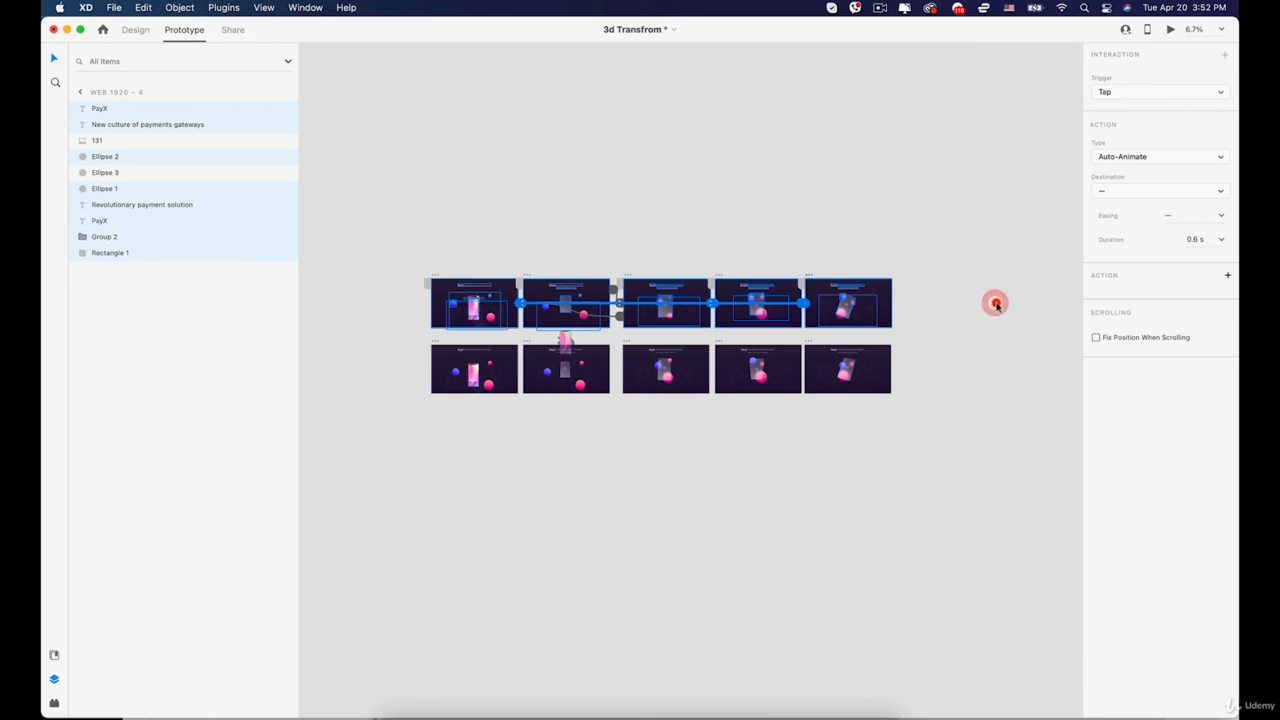
pyautogui.press('BackSpace')
pyautogui.press('BackSpace')
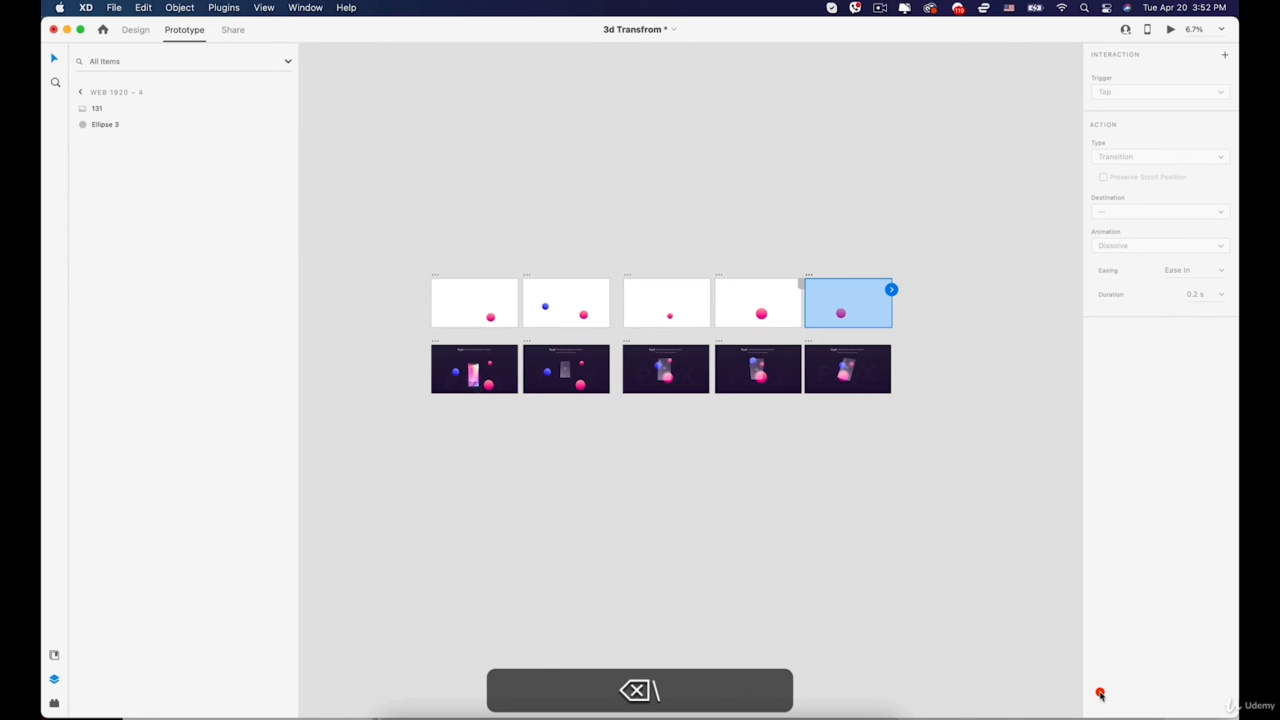
pyautogui.press('super+z')
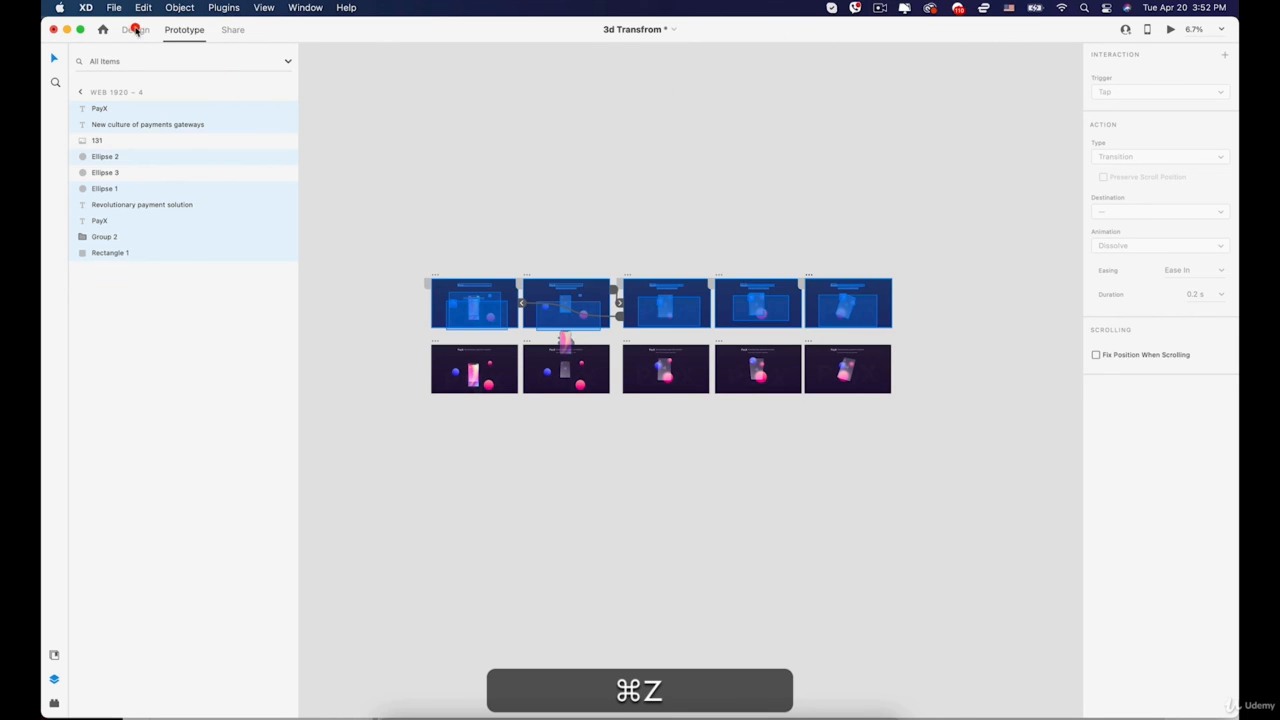
# Switch to Design mode and delete the contents of all artboards in the upper row
pyautogui.click(135, 30)
pyautogui.moveTo(403, 217); pyautogui.dragTo(388, 254)
pyautogui.press('BackSpace')
# Delete the emptied artboards Web 1920 – 1, Web 1920 – 2 and Web 1920 – 5
pyautogui.scroll(3, 366, 252)
pyautogui.scroll(2, 366, 252)
pyautogui.click(488, 260)
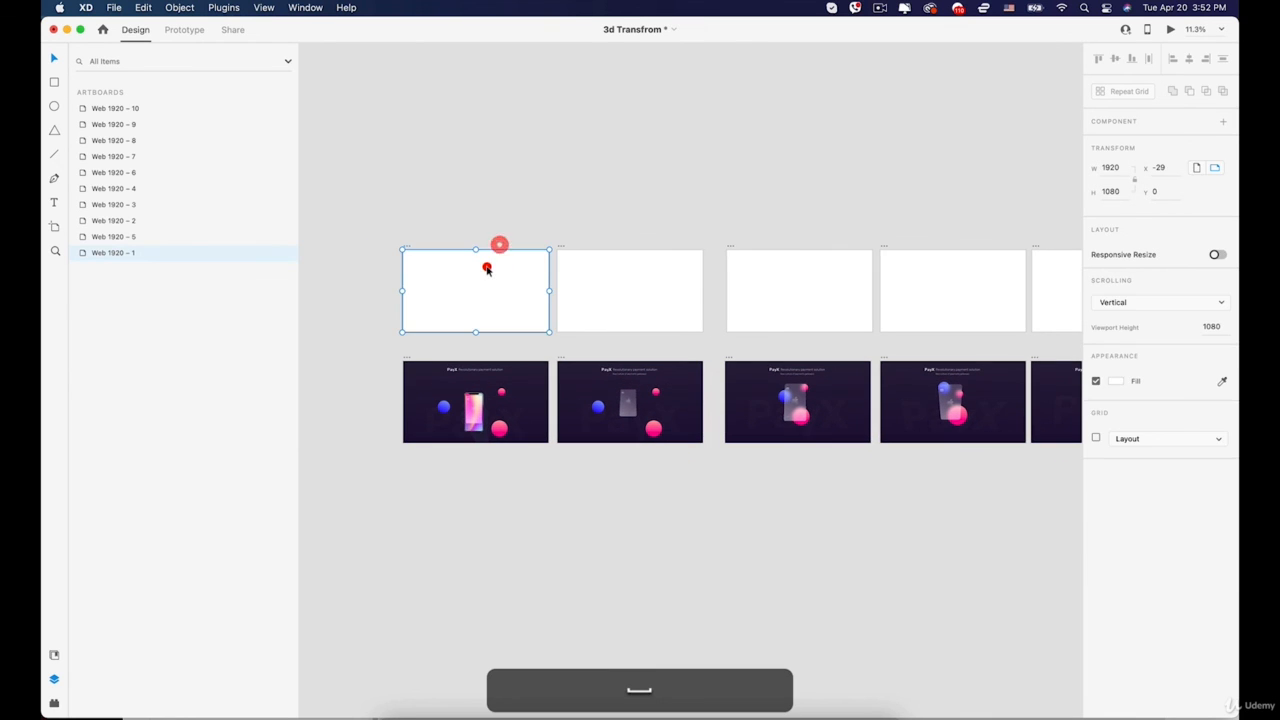
pyautogui.press('BackSpace')
pyautogui.click(766, 282)
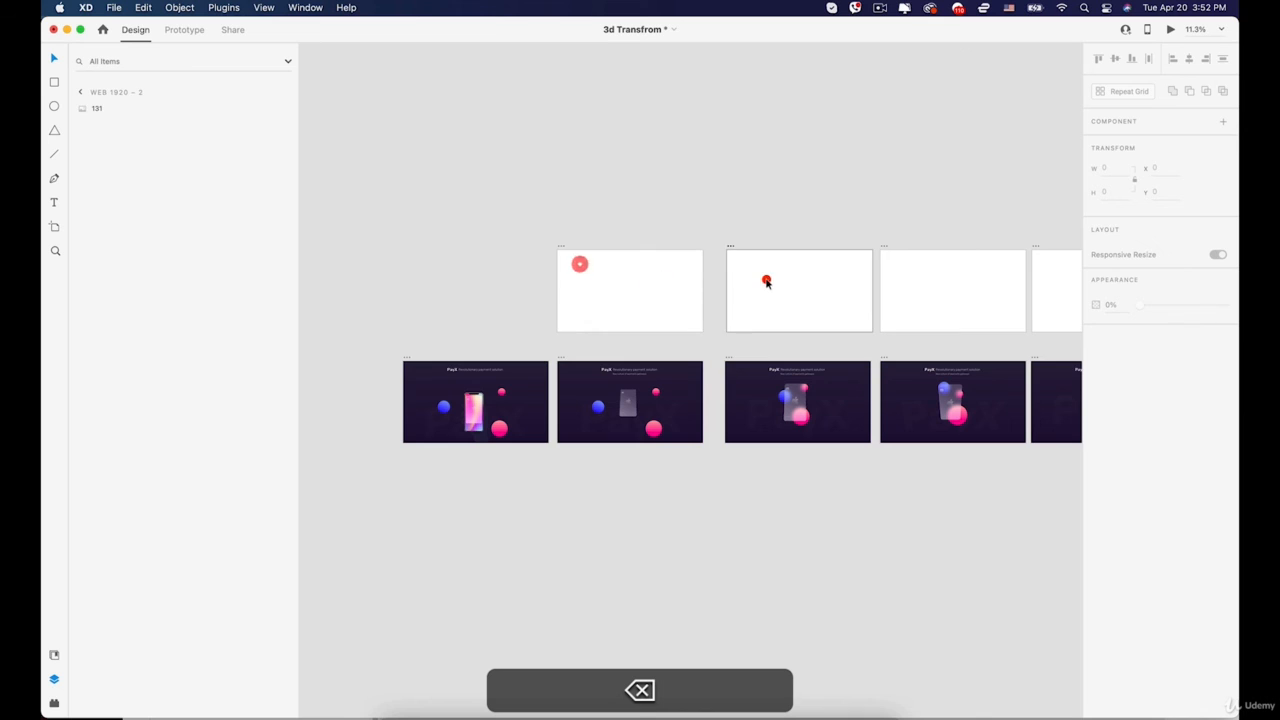
pyautogui.click(724, 244)
pyautogui.press('BackSpace')
pyautogui.click(564, 248)
pyautogui.press('BackSpace')
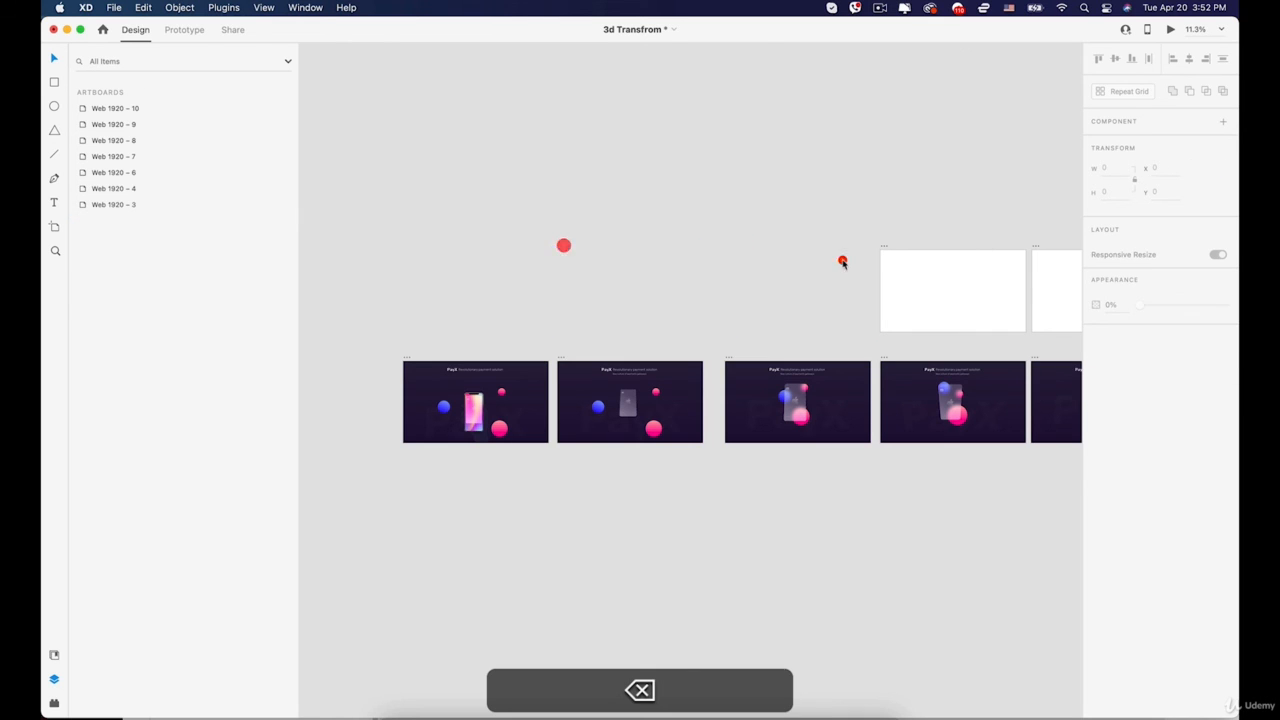
# Delete the remaining emptied artboards Web 1920 – 3 and Web 1920 – 4
pyautogui.click(891, 252)
pyautogui.press('BackSpace')
pyautogui.moveTo(960, 258); pyautogui.dragTo(545, 247)
pyautogui.click(621, 237)
pyautogui.press('BackSpace')
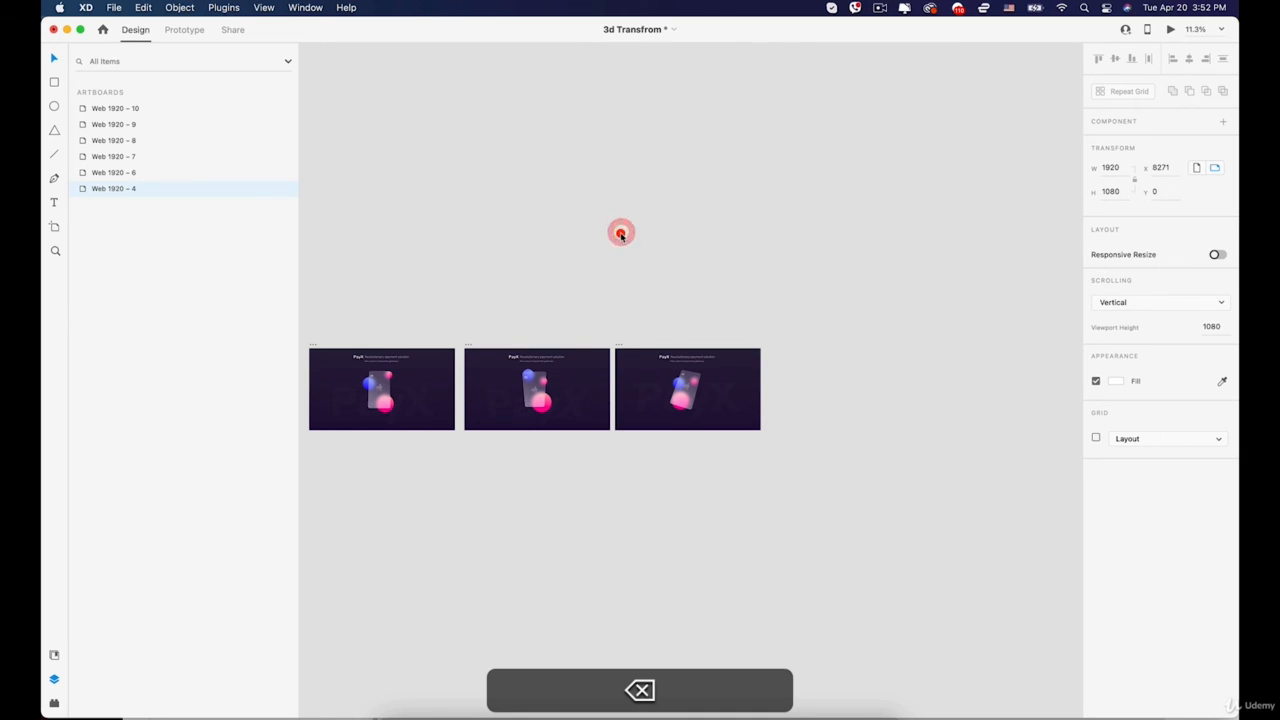
# Preview the prototype from the Web 1920 – 6 artboard and play the card animation through its loop
pyautogui.moveTo(511, 349); pyautogui.dragTo(843, 202)
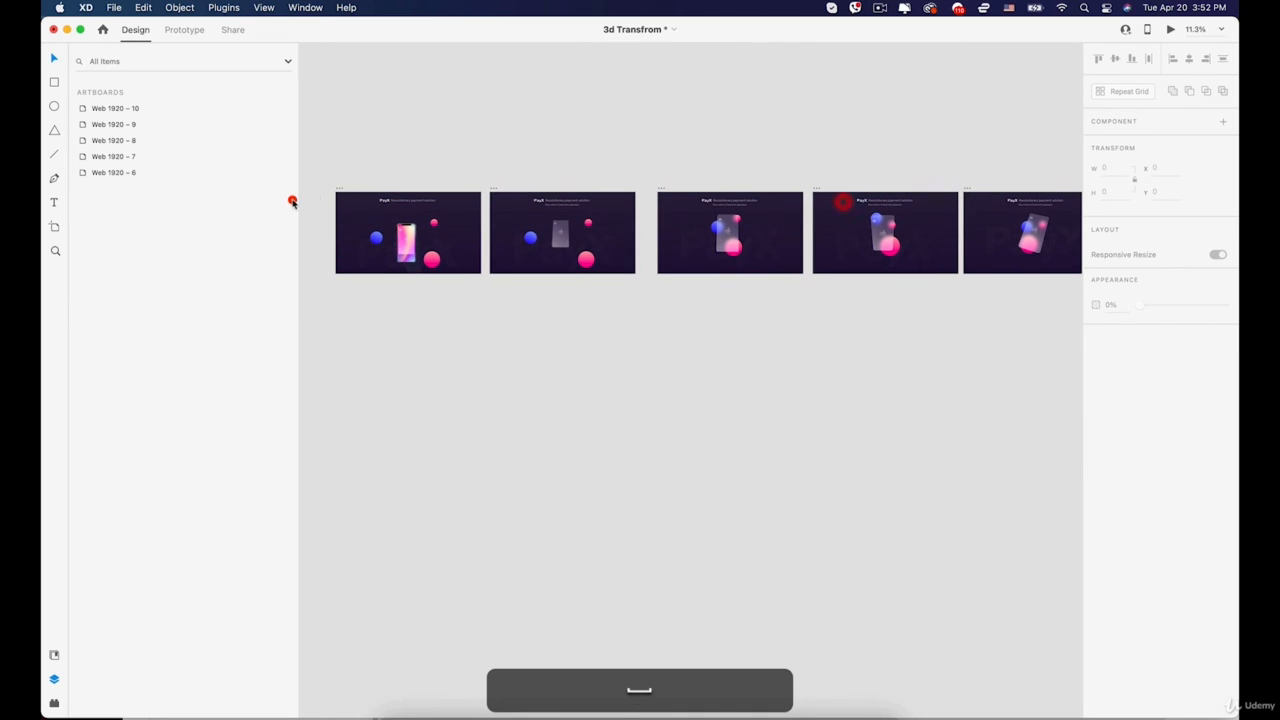
pyautogui.click(336, 188)
pyautogui.click(1159, 34)
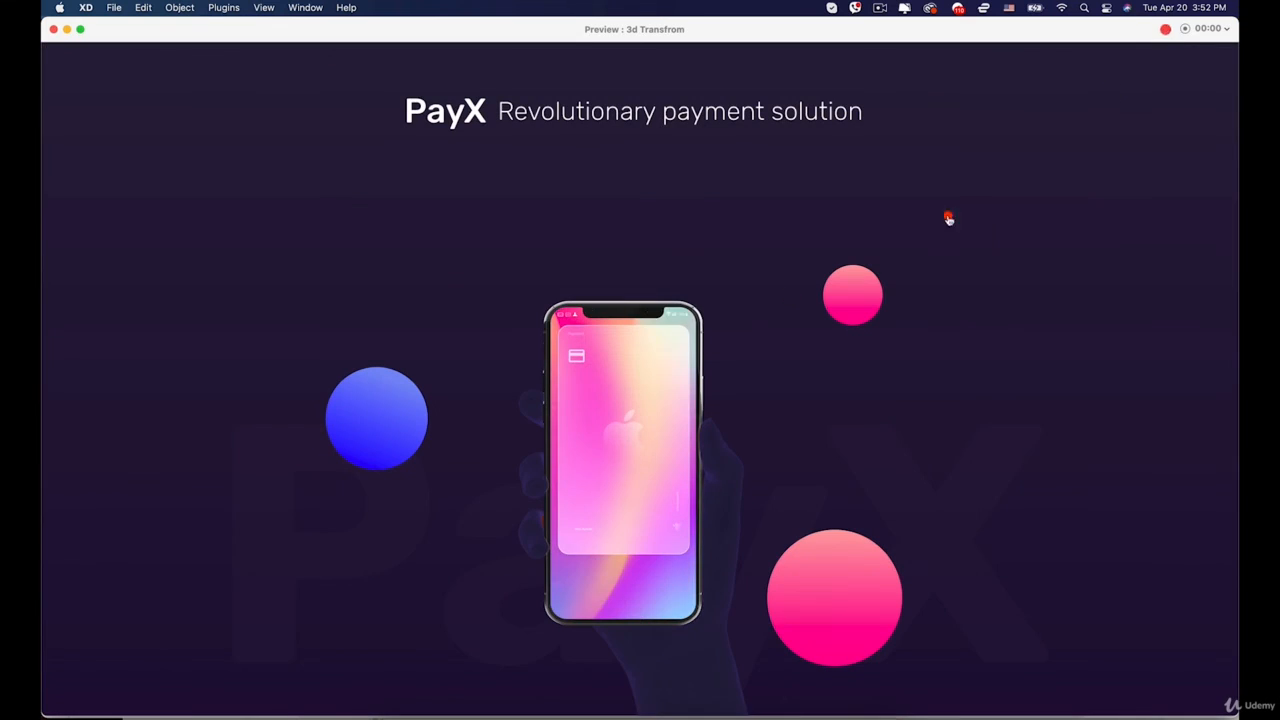
pyautogui.click(666, 350)
pyautogui.click(665, 354)
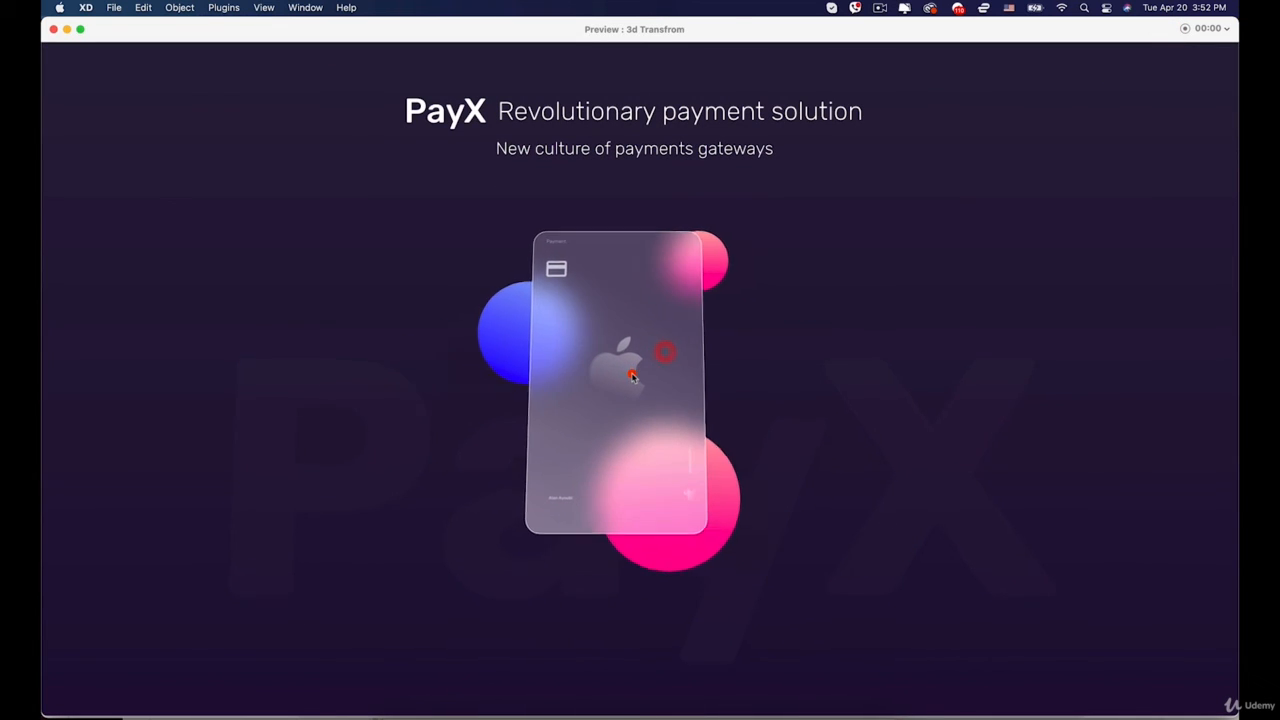
pyautogui.click(632, 375)
pyautogui.click(632, 375)
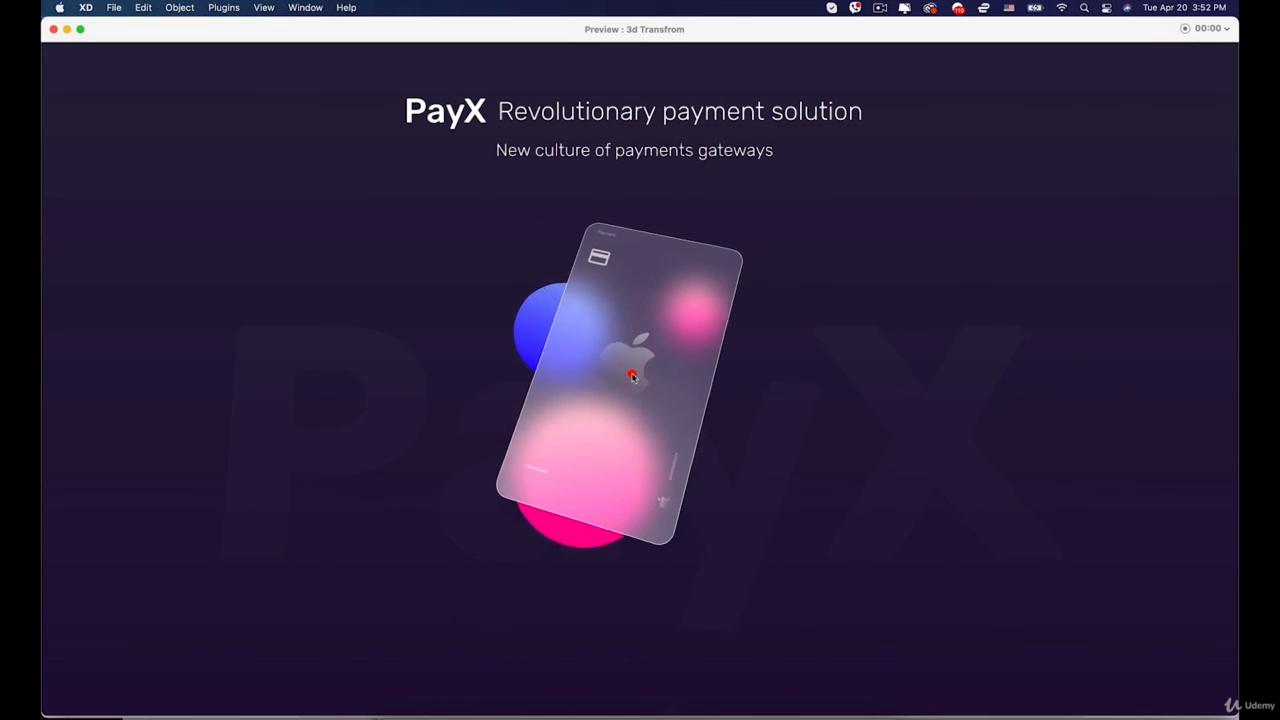
pyautogui.click(632, 375)
pyautogui.click(632, 375)
pyautogui.click(632, 375)
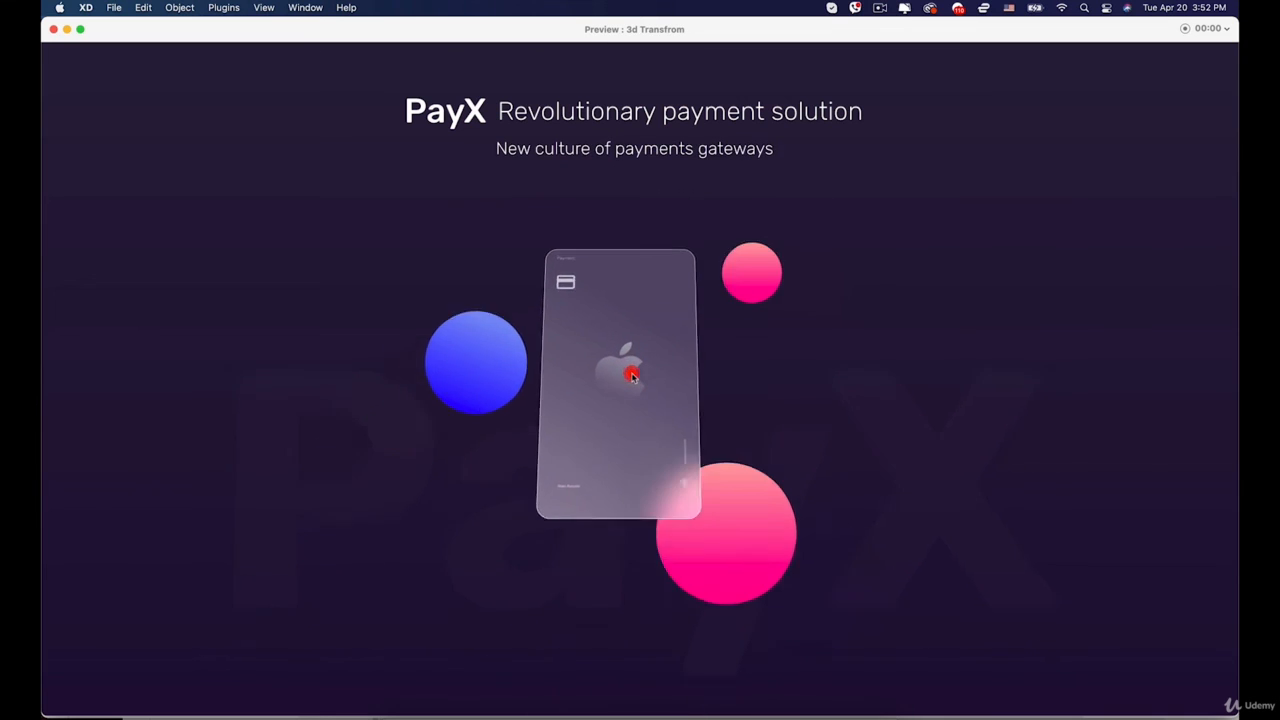
pyautogui.click(632, 375)
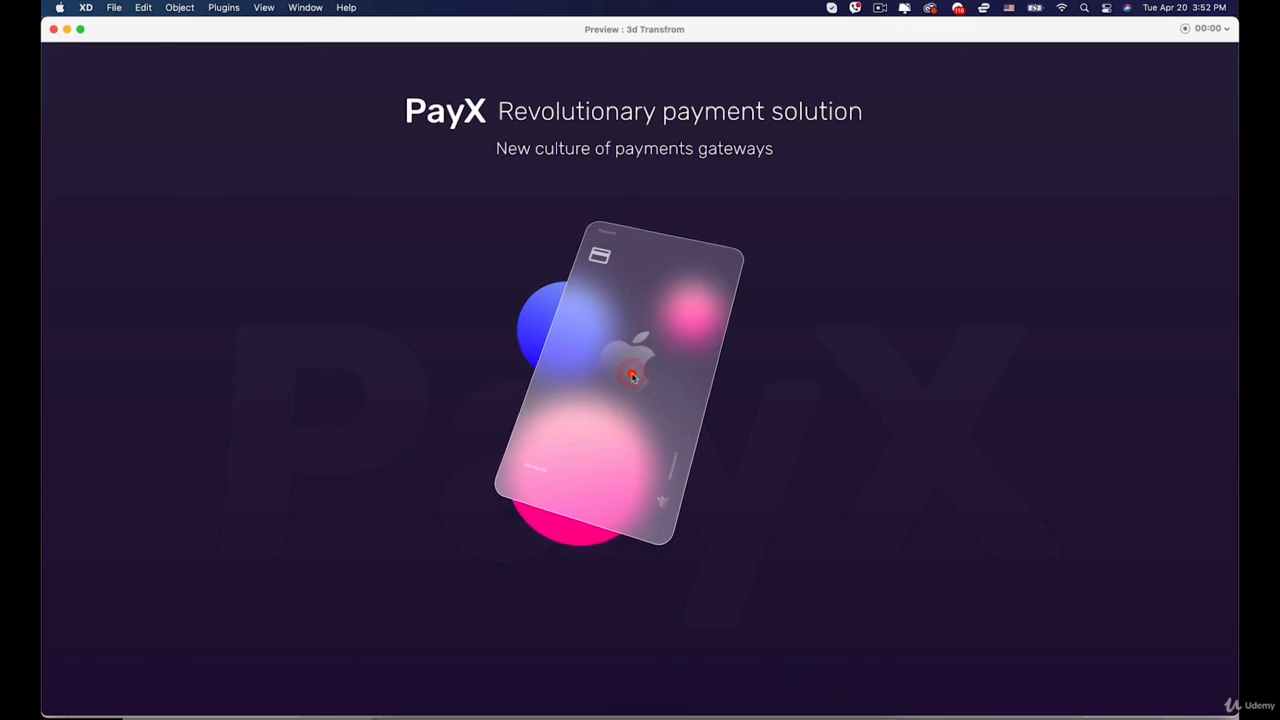
pyautogui.click(632, 375)
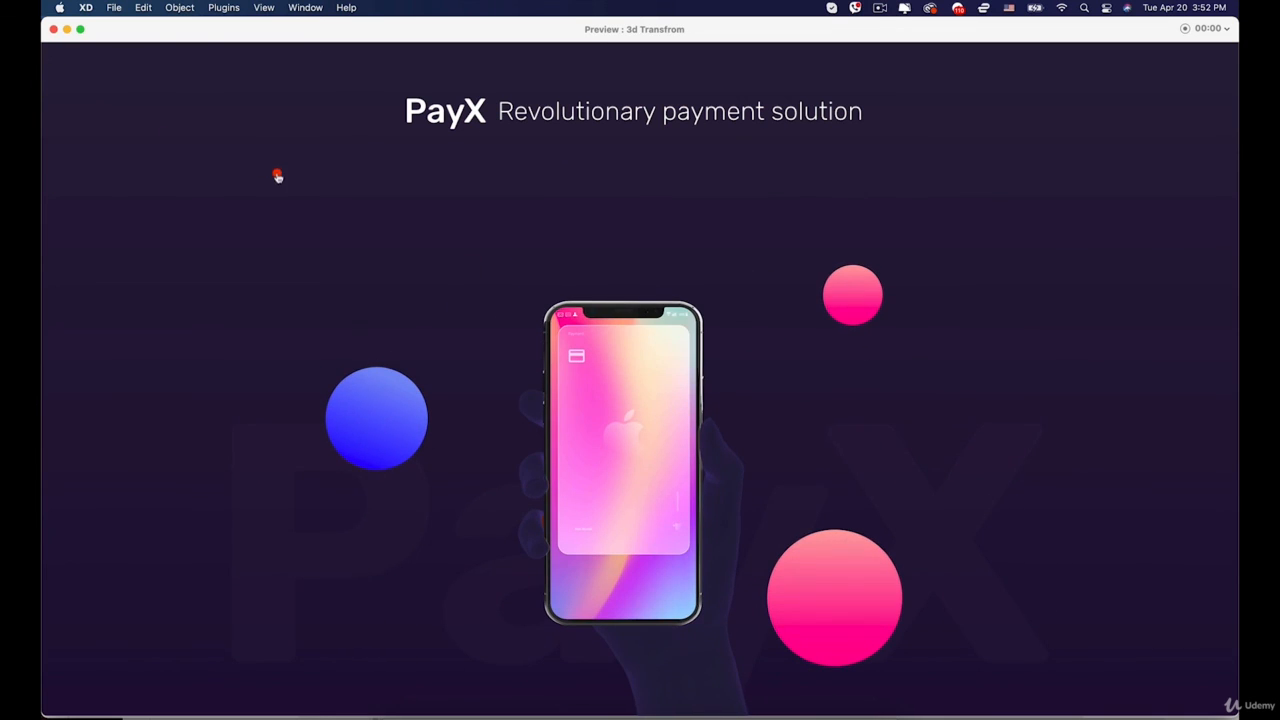
# Move the preview one artboard forward and back, replay the animation sequence, and close the preview
pyautogui.press('space')
pyautogui.press('Right')
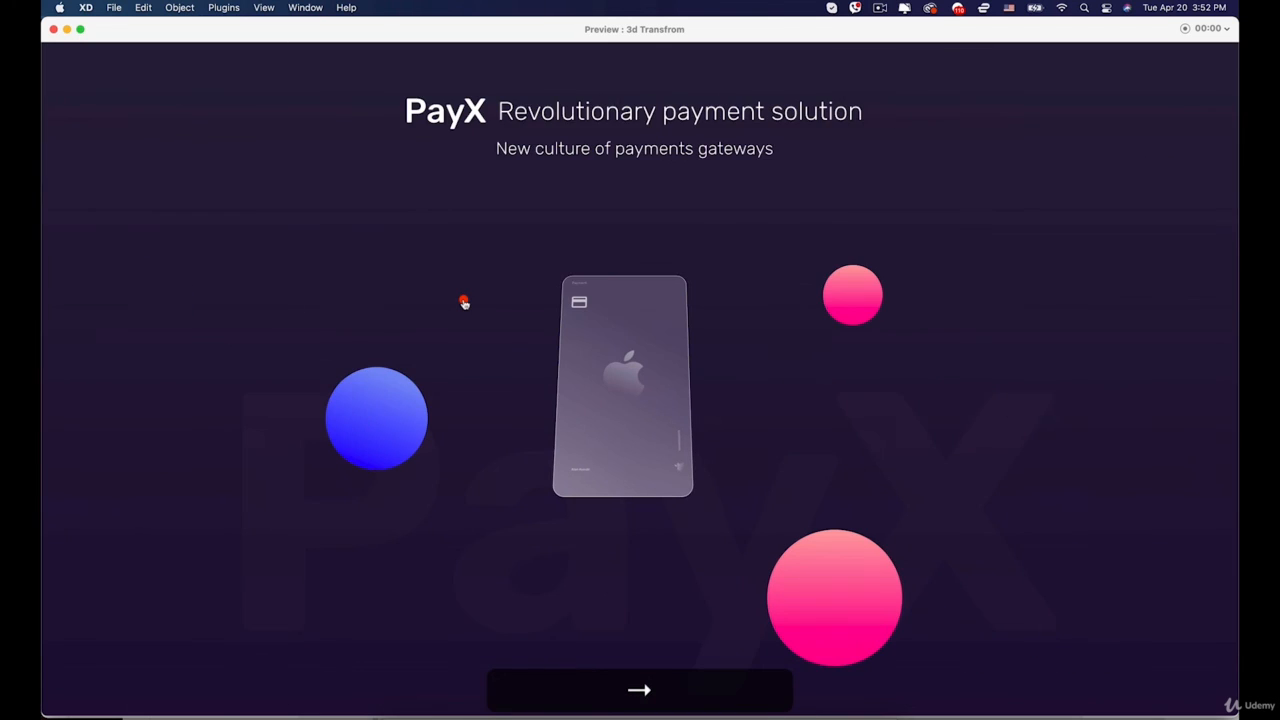
pyautogui.press('Left')
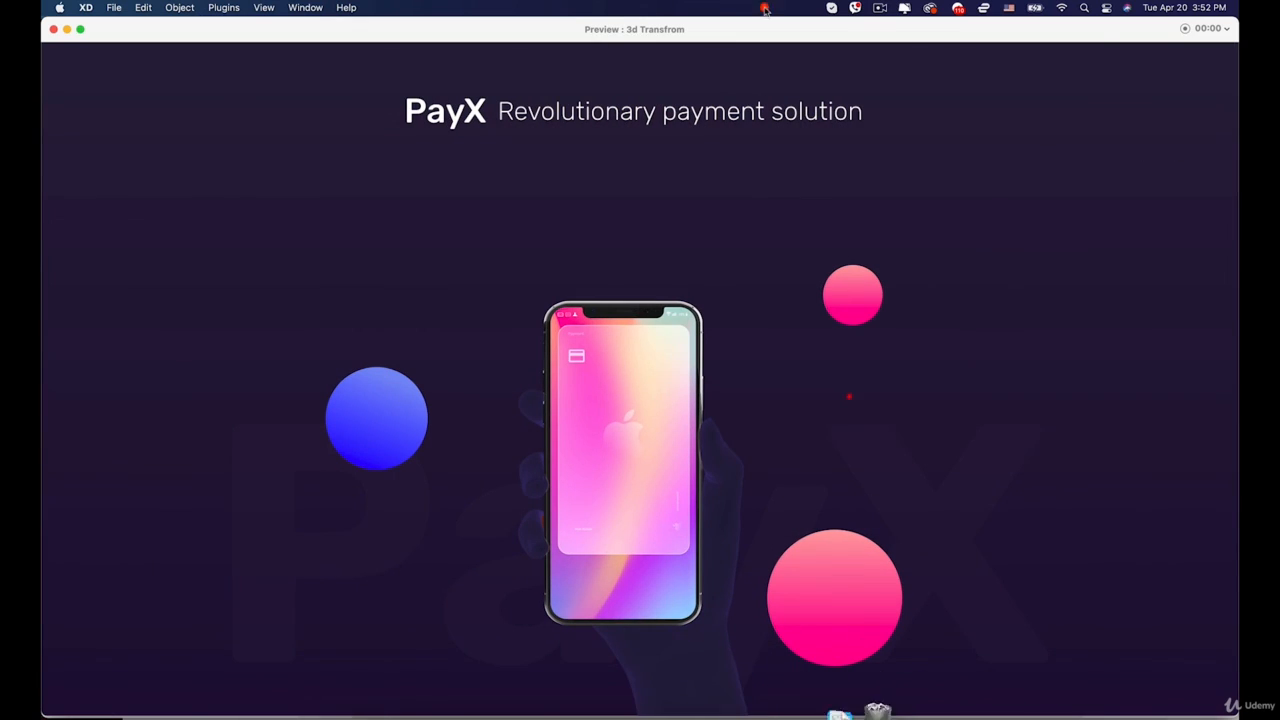
pyautogui.click(186, 165)
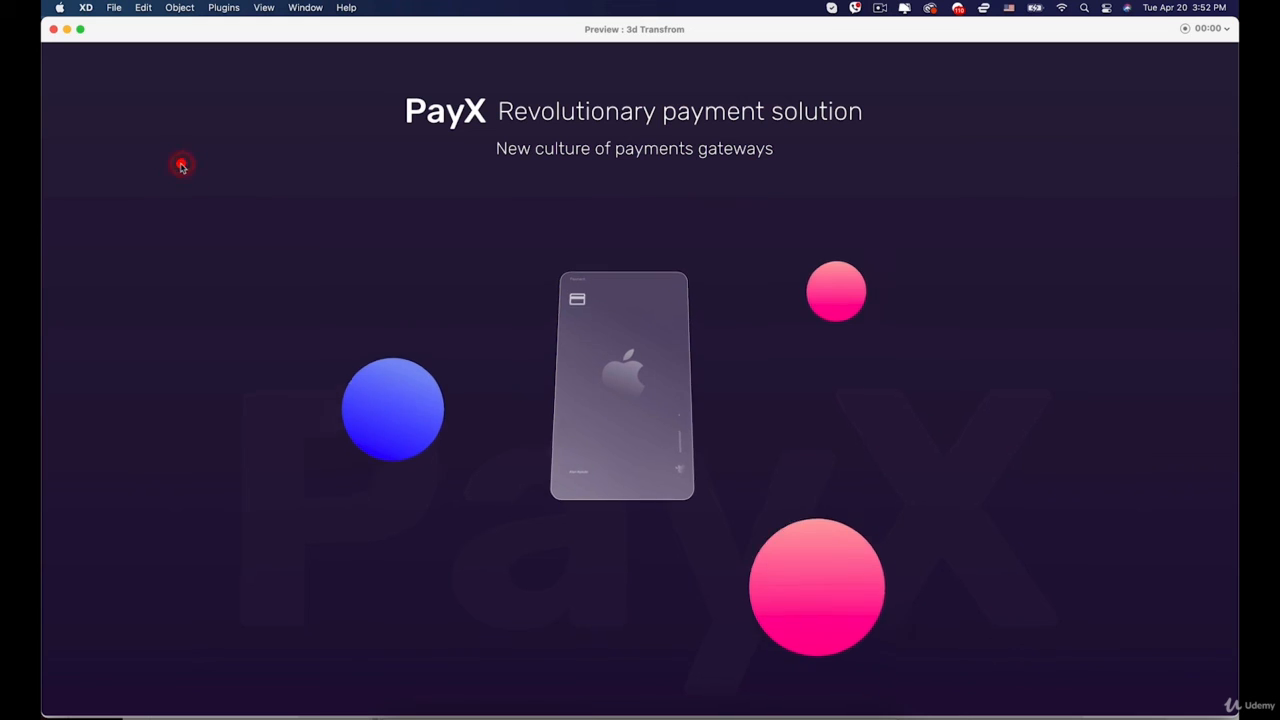
pyautogui.click(181, 166)
pyautogui.click(181, 166)
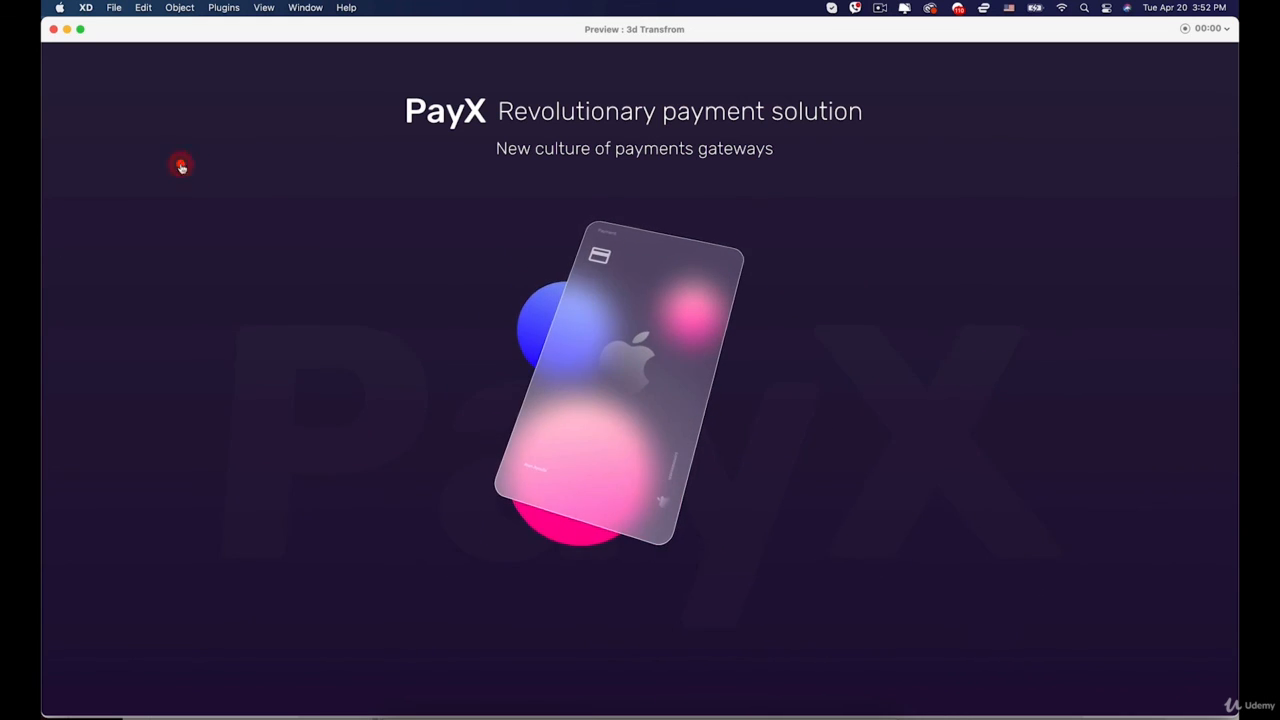
pyautogui.click(181, 166)
pyautogui.click(60, 31)
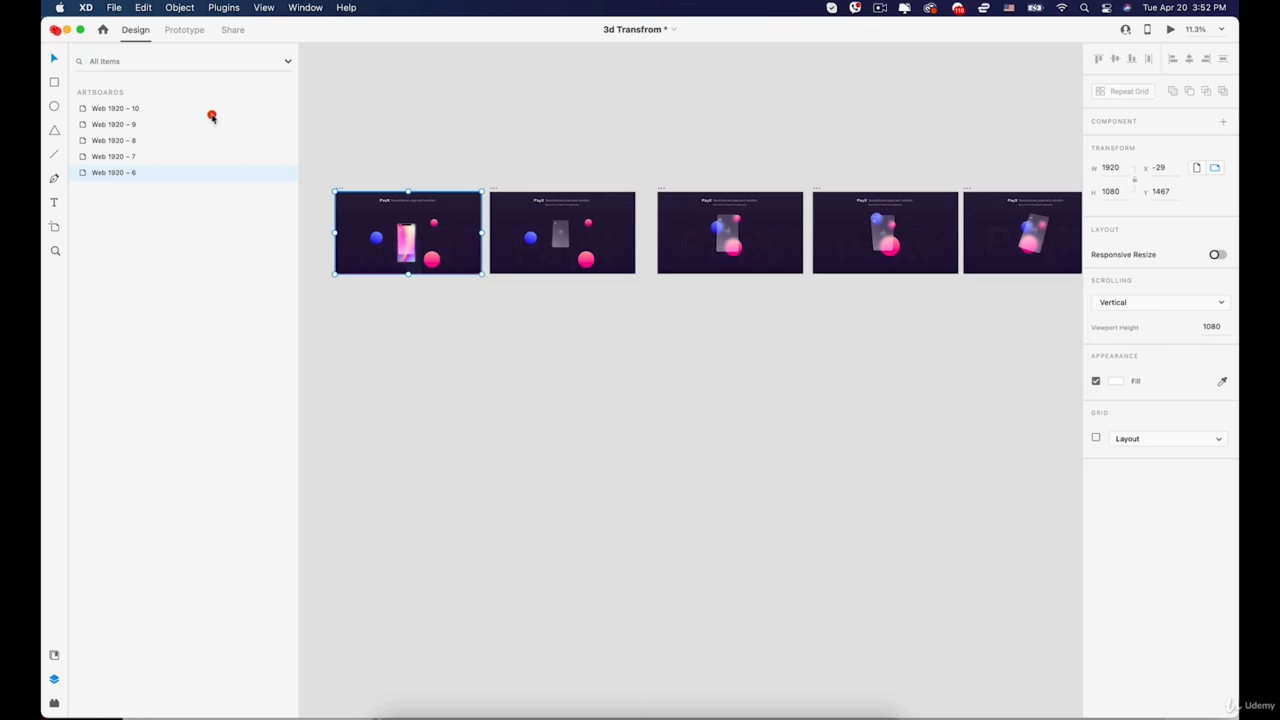
pyautogui.click(881, 8)
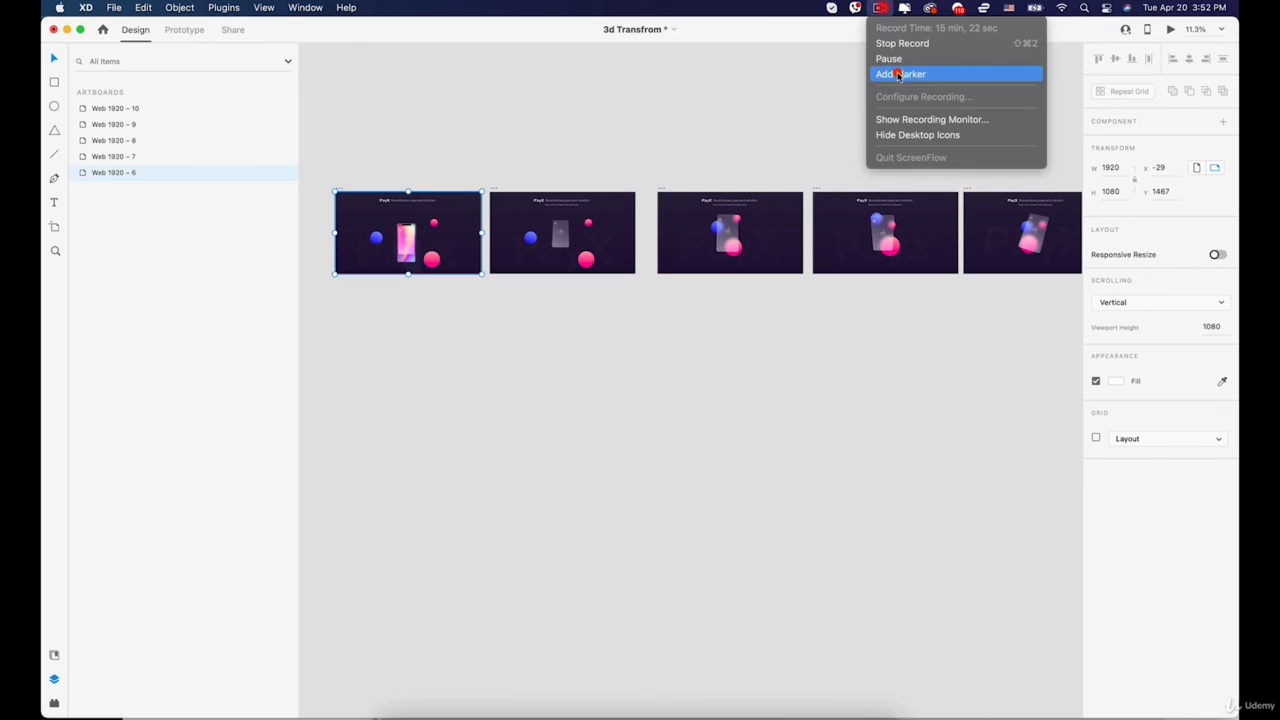